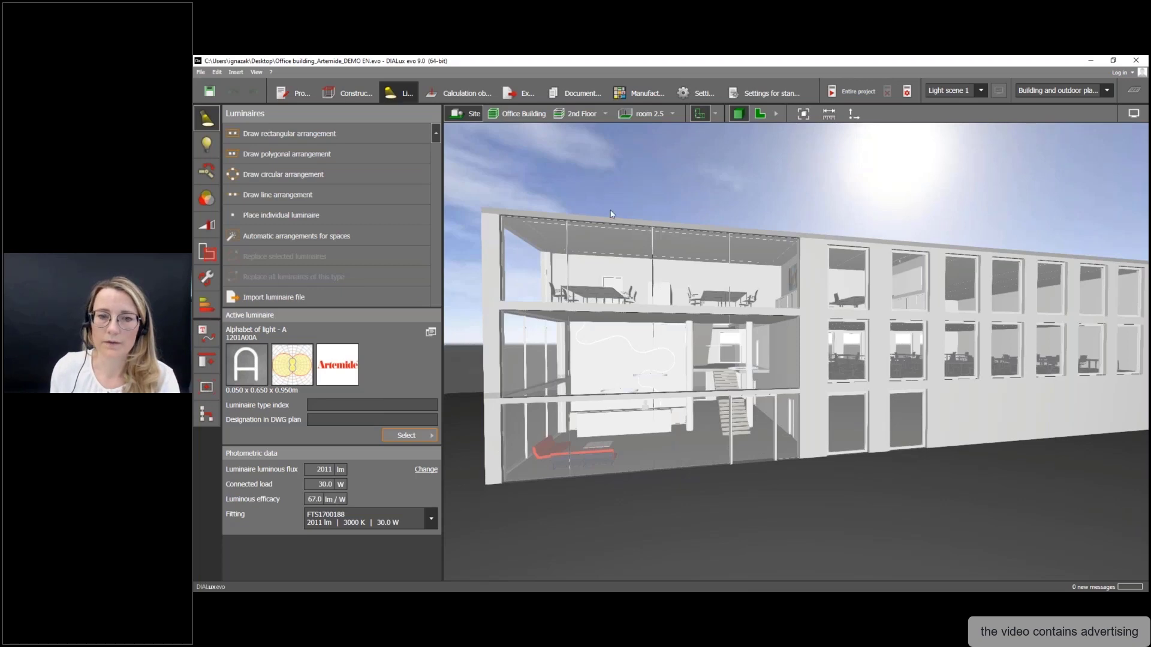
- Switch from the whole building to the room office 2.1 on the 2nd floor
middle_click_drag(611, 213, 698, 389)
scroll(717, 377, "up", 4)
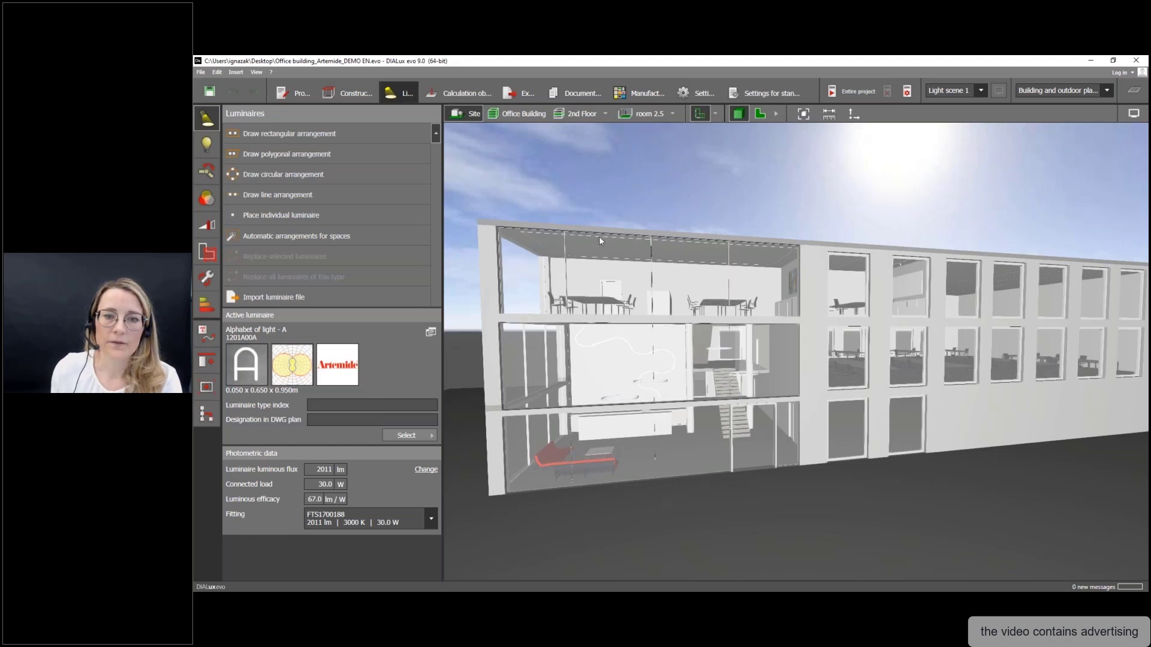
scroll(599, 236, "down", 2)
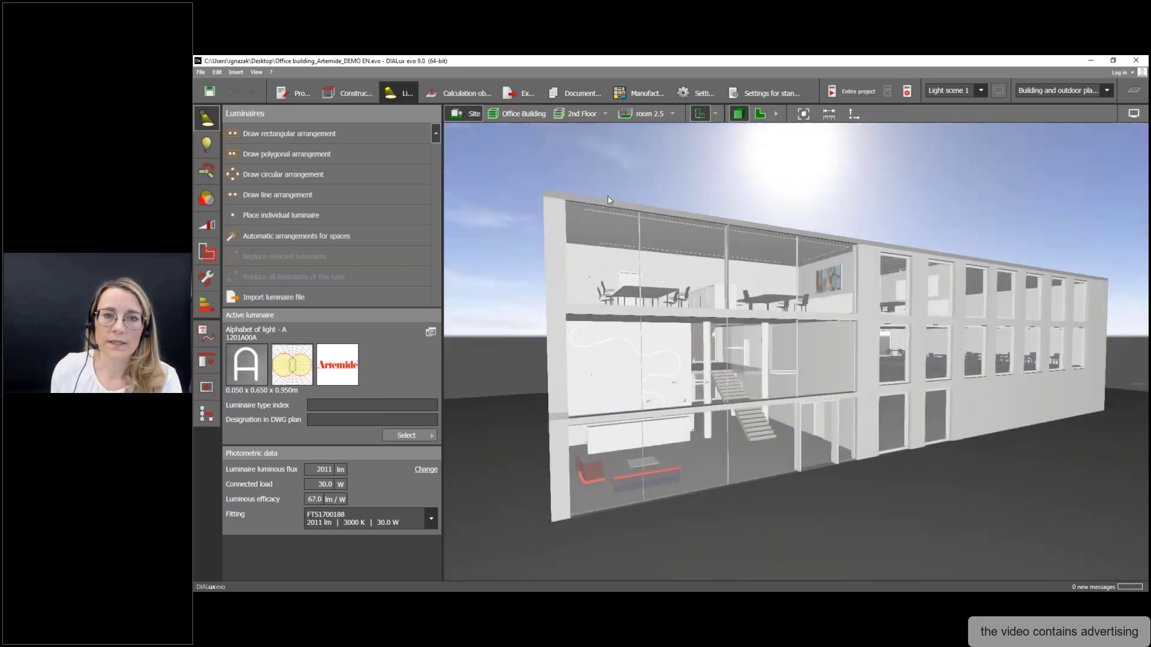
left_click(673, 114)
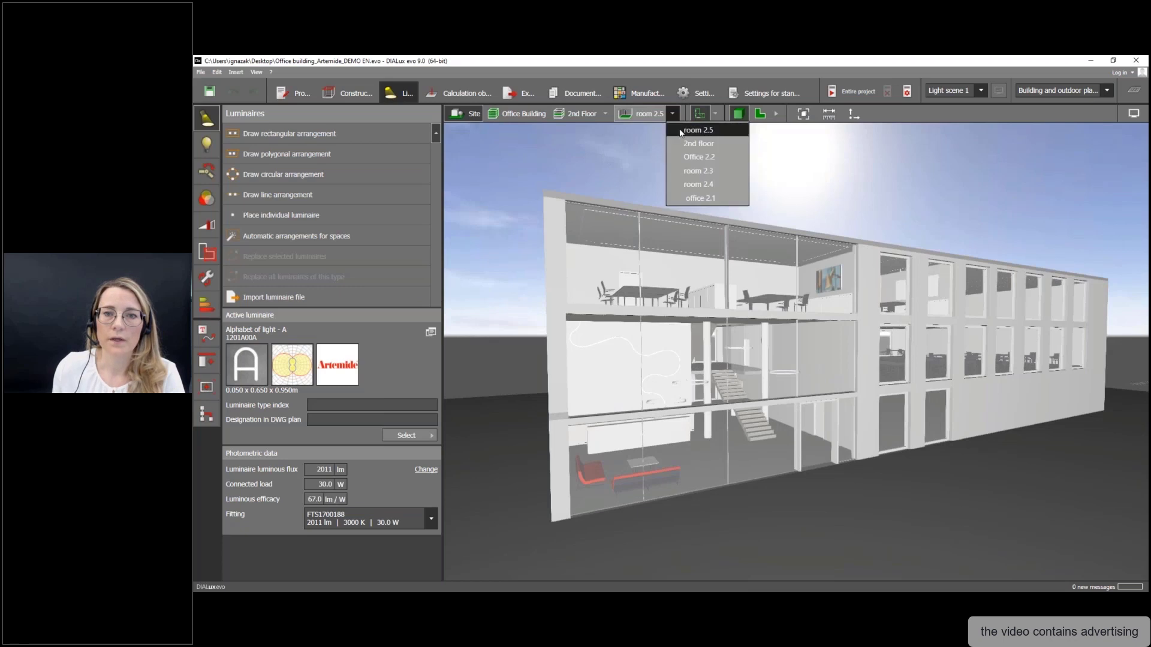
left_click(694, 199)
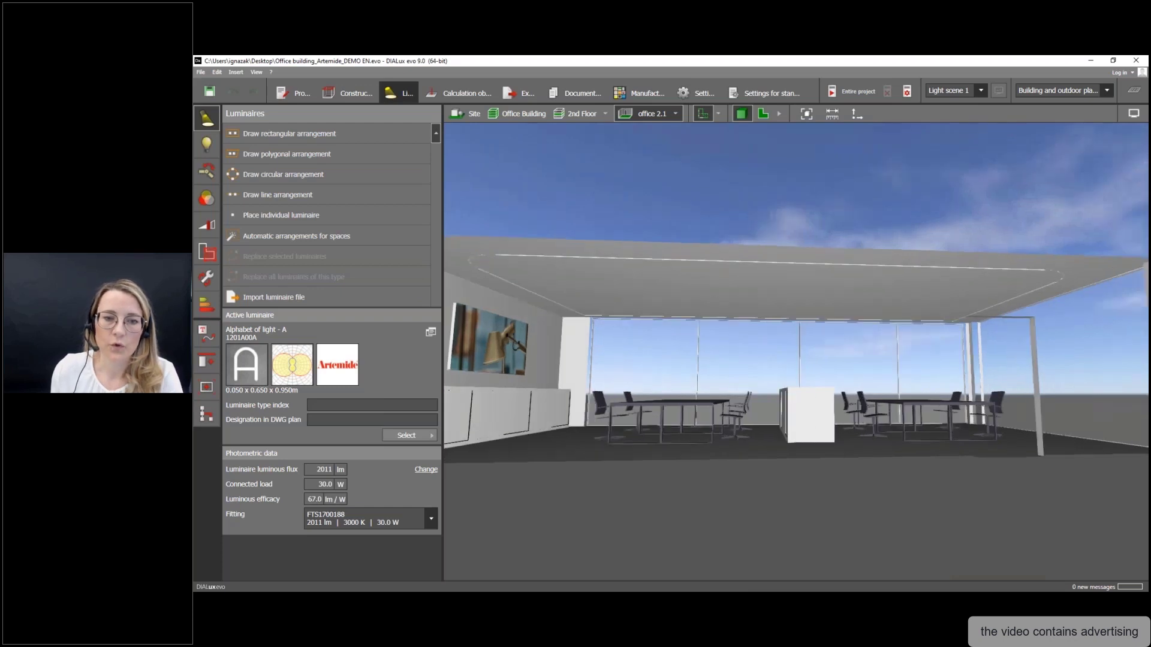
- Select the A.24 trimless curved luminaire in the ceiling corner of office 2.1 and display its 3D light distribution
scroll(602, 303, "up", 2)
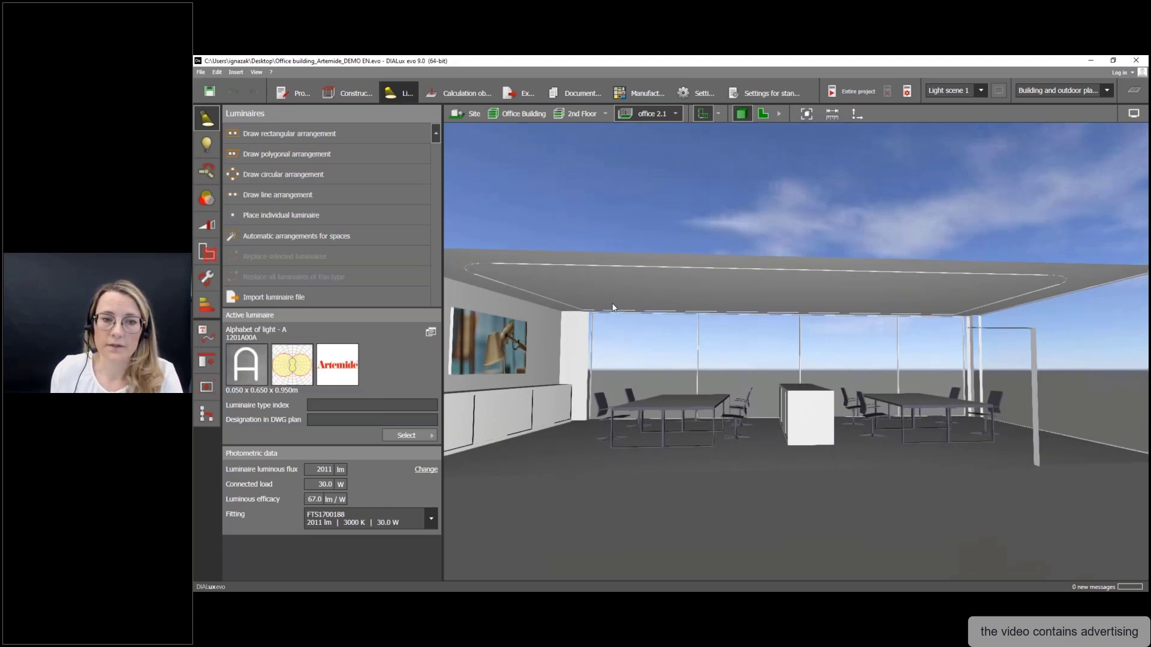
right_click_drag(612, 304, 621, 298)
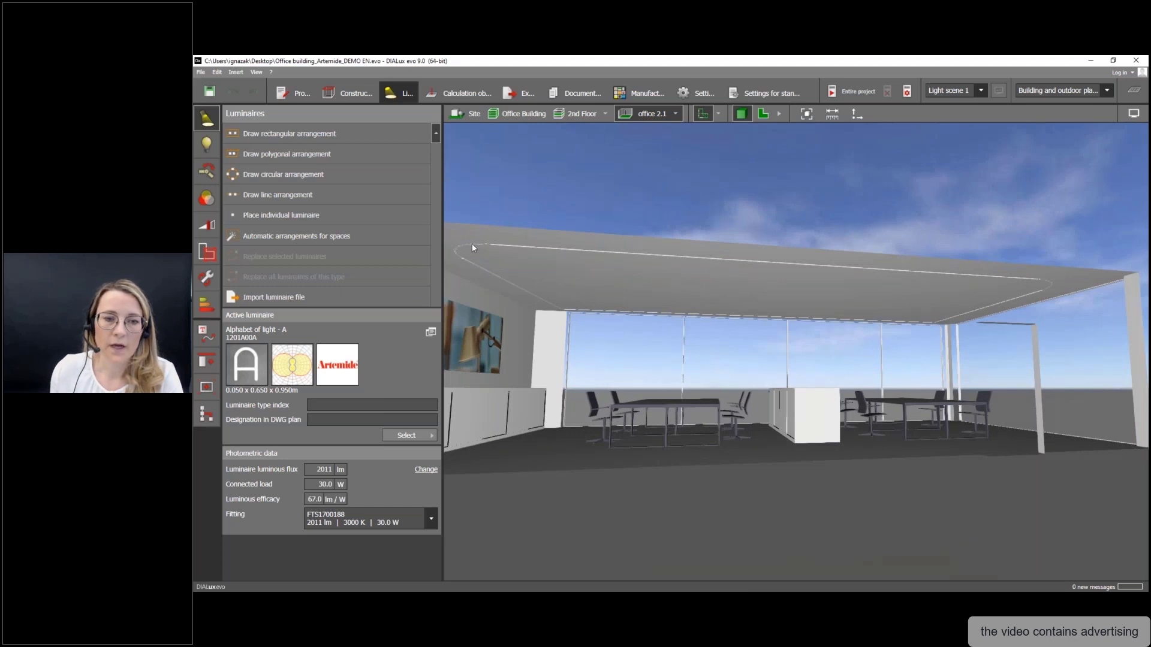
left_click(478, 259)
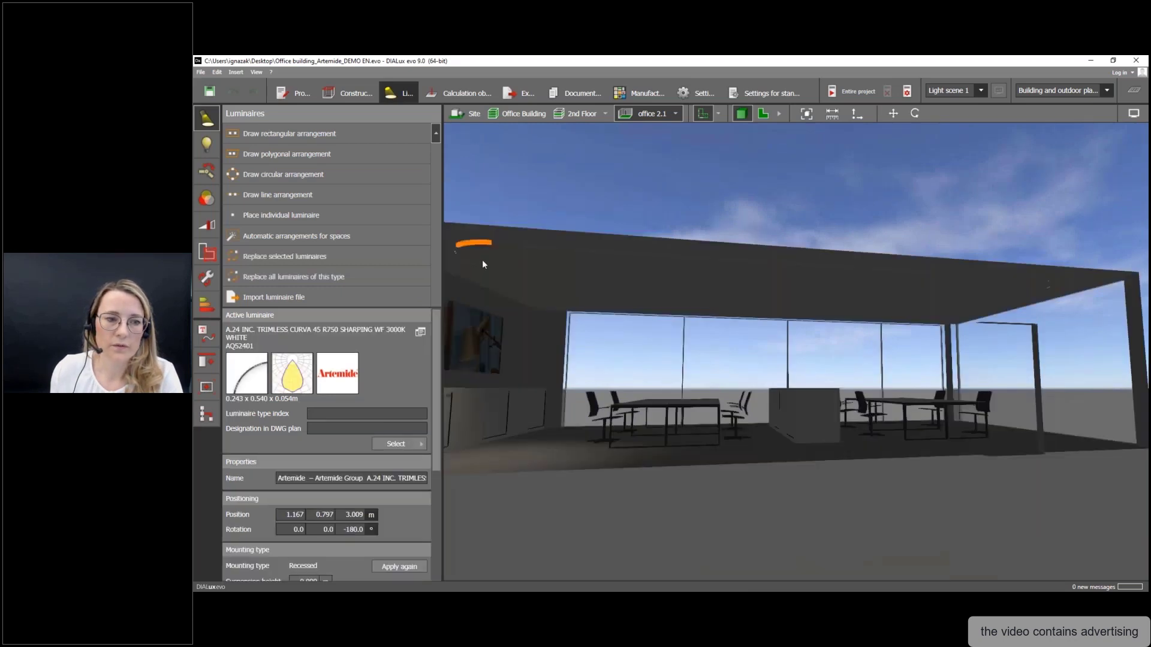
right_click_drag(482, 260, 494, 264)
left_click(1132, 114)
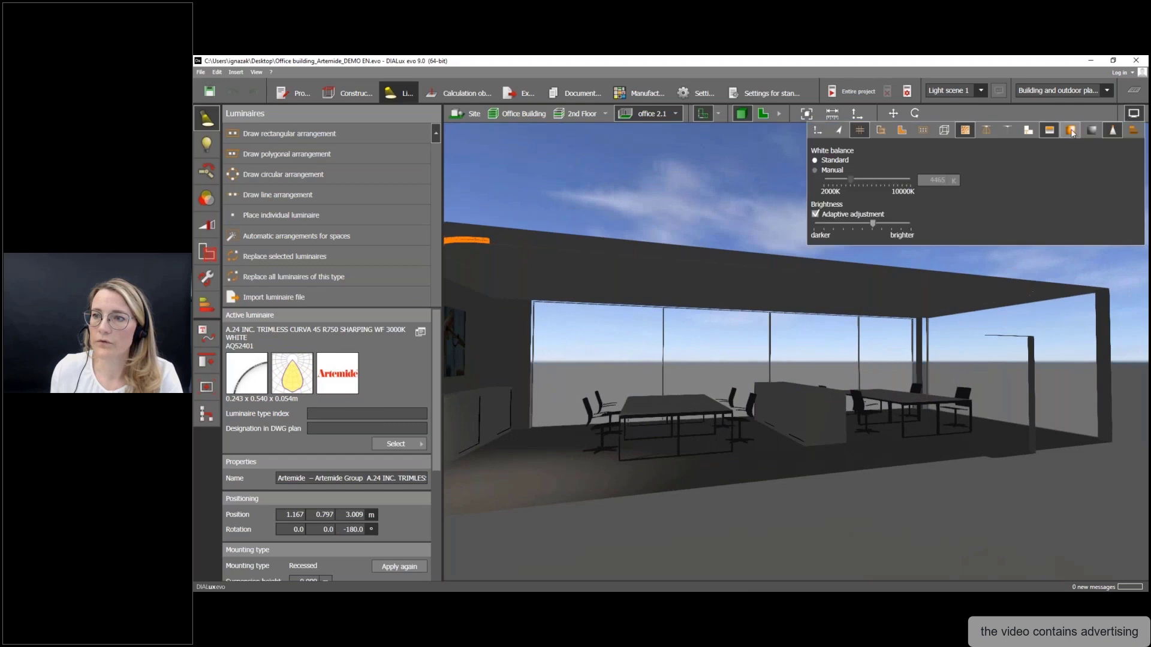
left_click(988, 131)
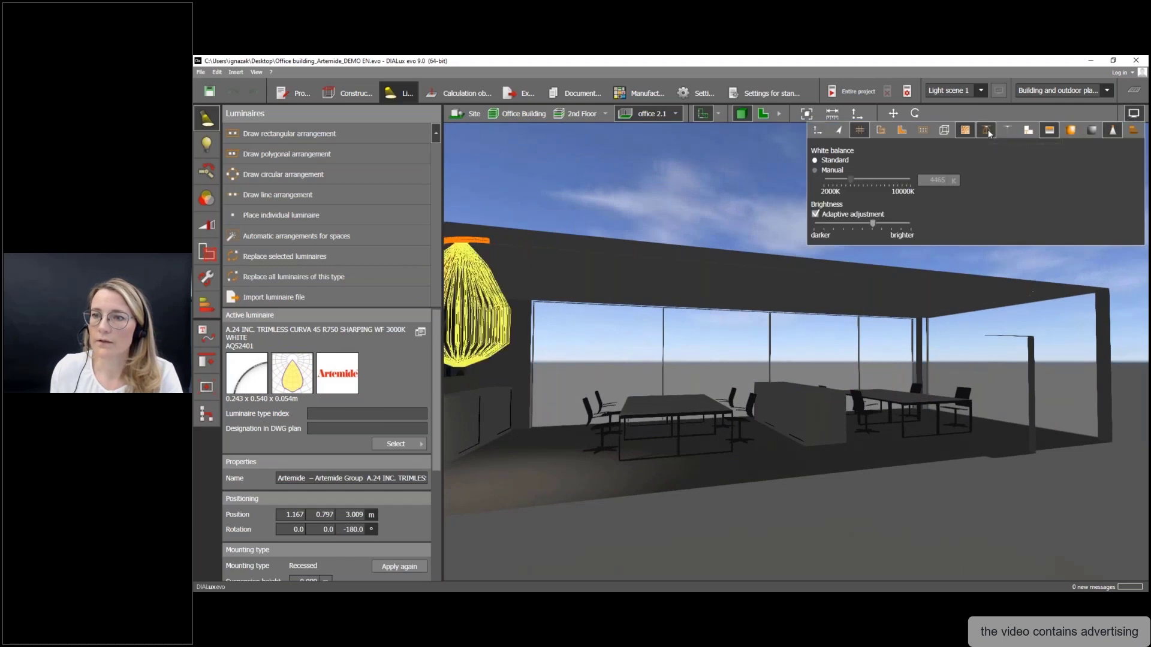
left_click(1130, 116)
- Switch office 2.1 to the floor plan, inspect the curved luminaires in the ceiling corner, and clear the selection
middle_click_drag(575, 239, 684, 258)
scroll(685, 257, "up", 2)
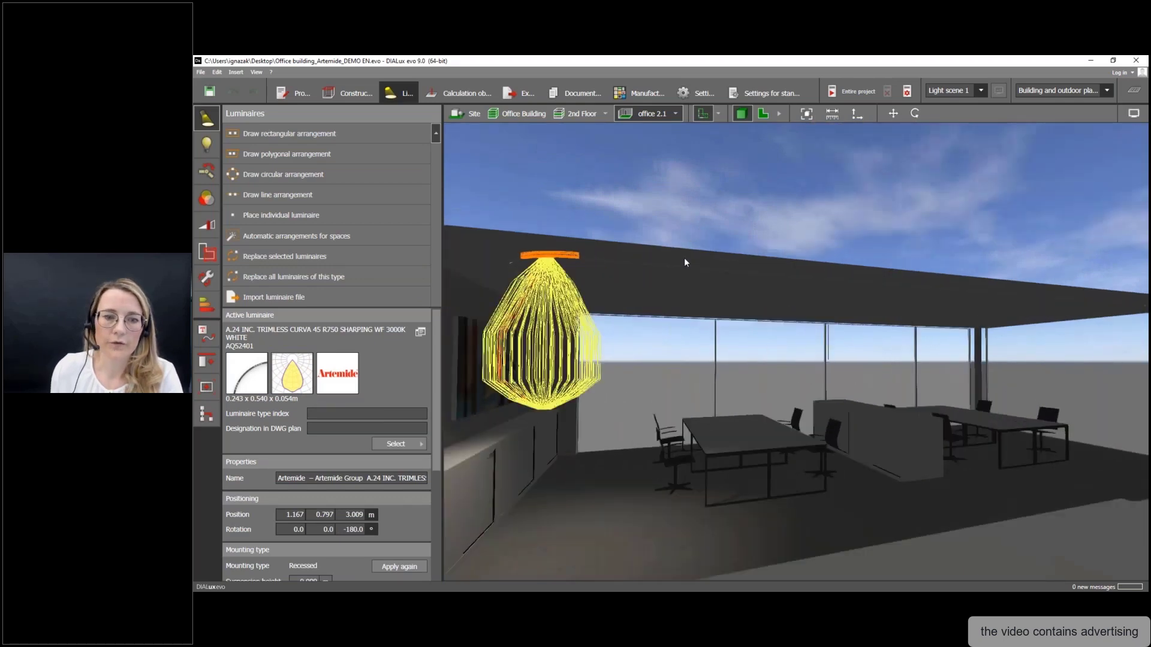
left_click_drag(684, 261, 452, 293)
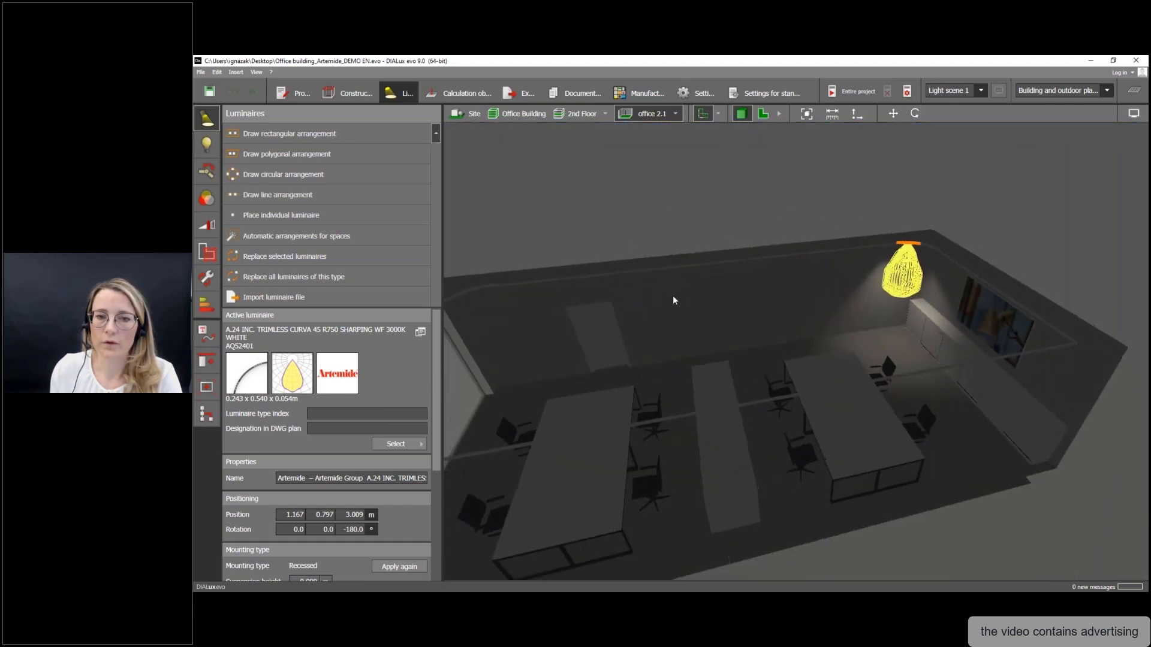
left_click_drag(672, 296, 646, 297)
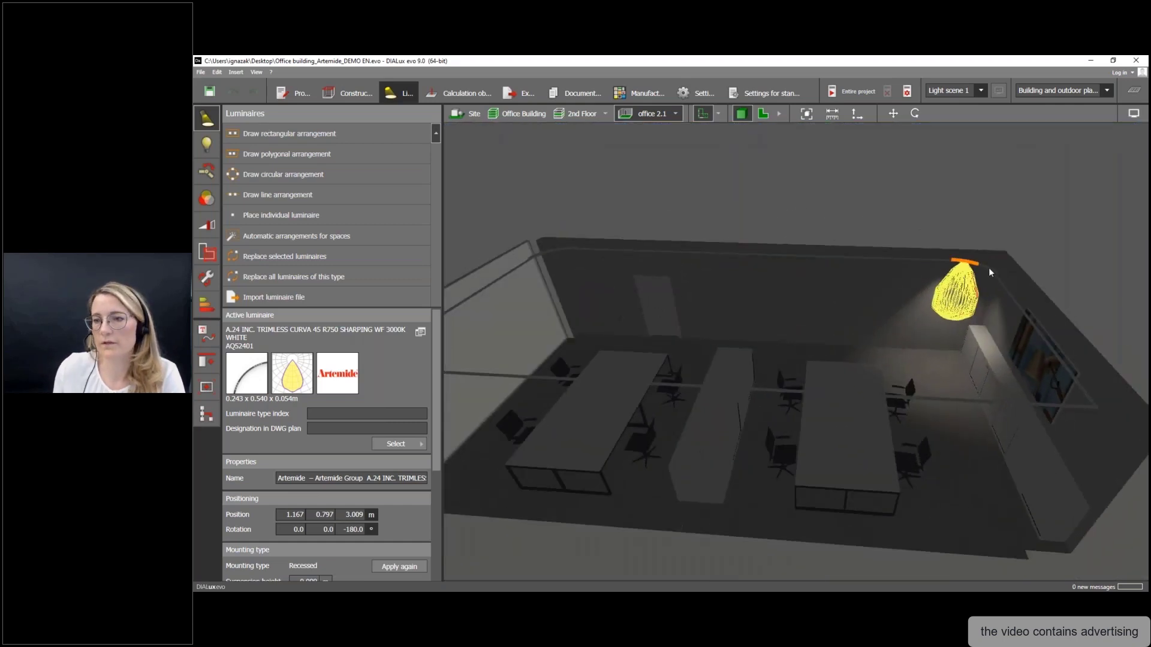
left_click(761, 114)
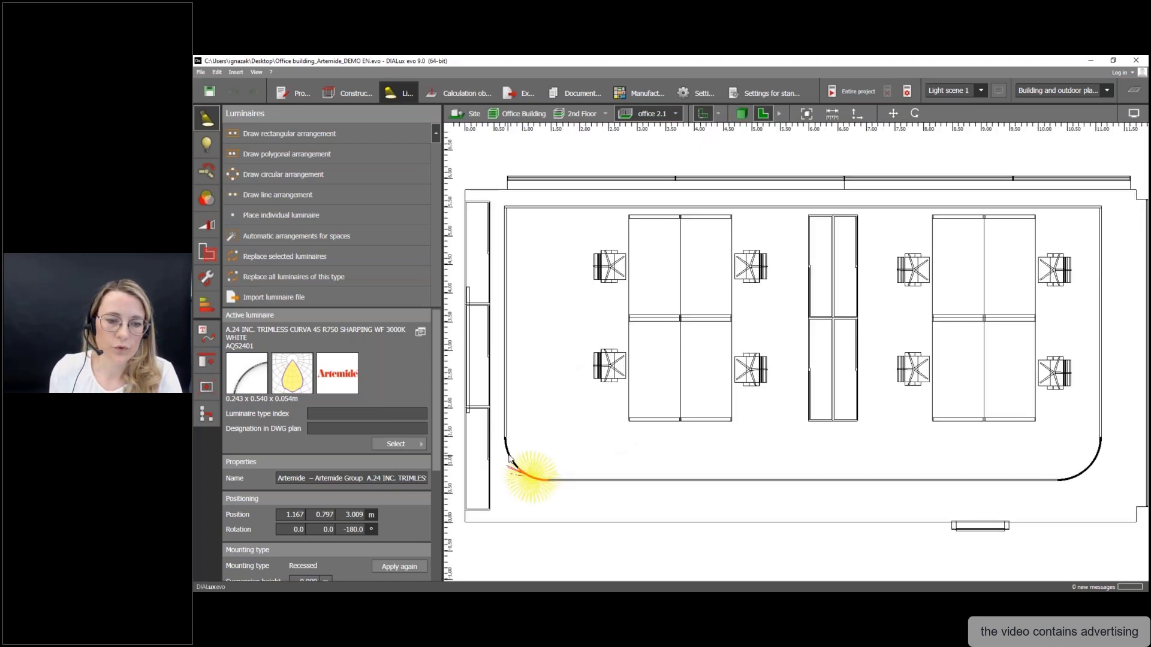
scroll(513, 450, "down", 3)
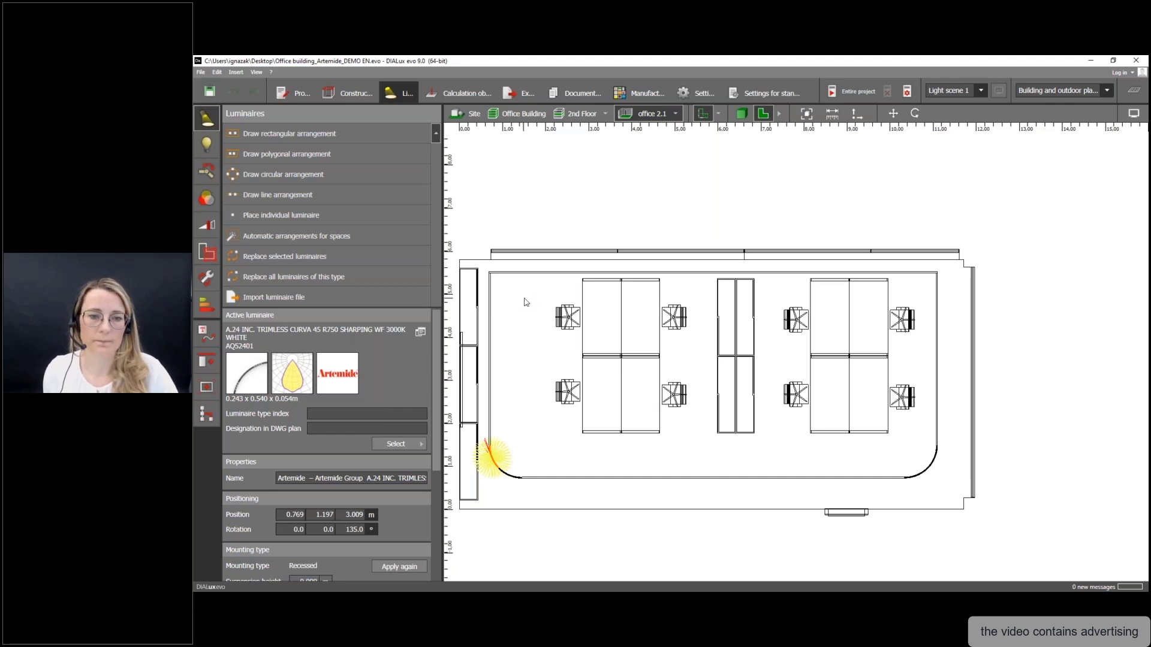
left_click(612, 296)
middle_click_drag(618, 306, 663, 276)
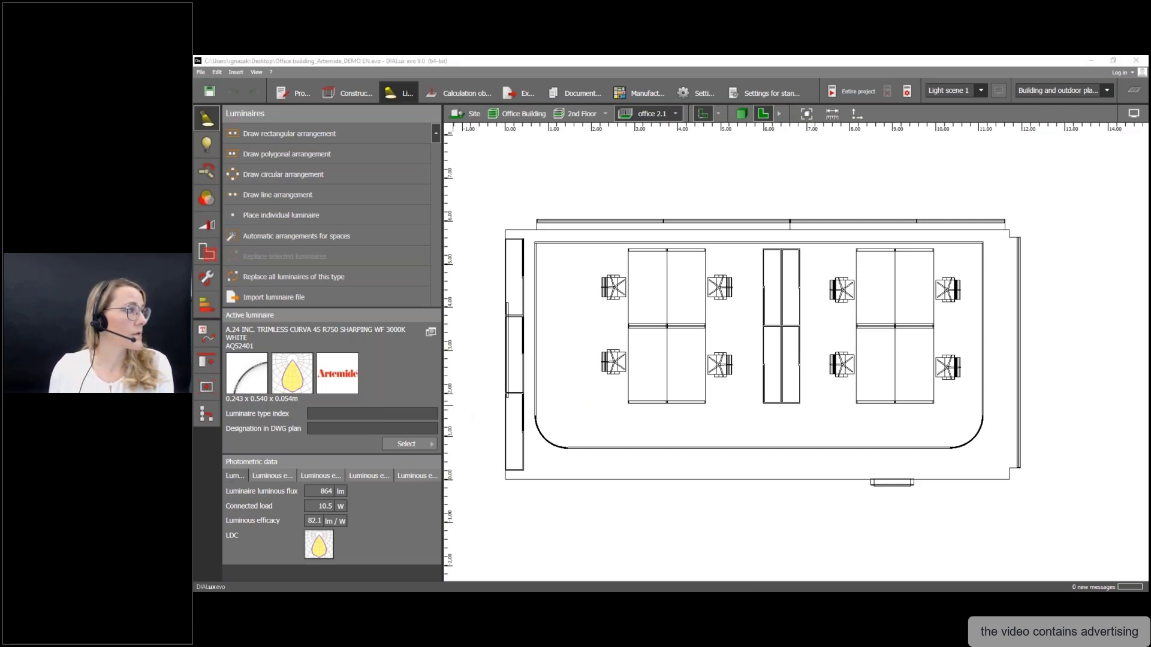
- Switch to the browser with the Artemide website, maximize it, and open the architectural indoor products
left_click_drag(194, 102, 658, 114)
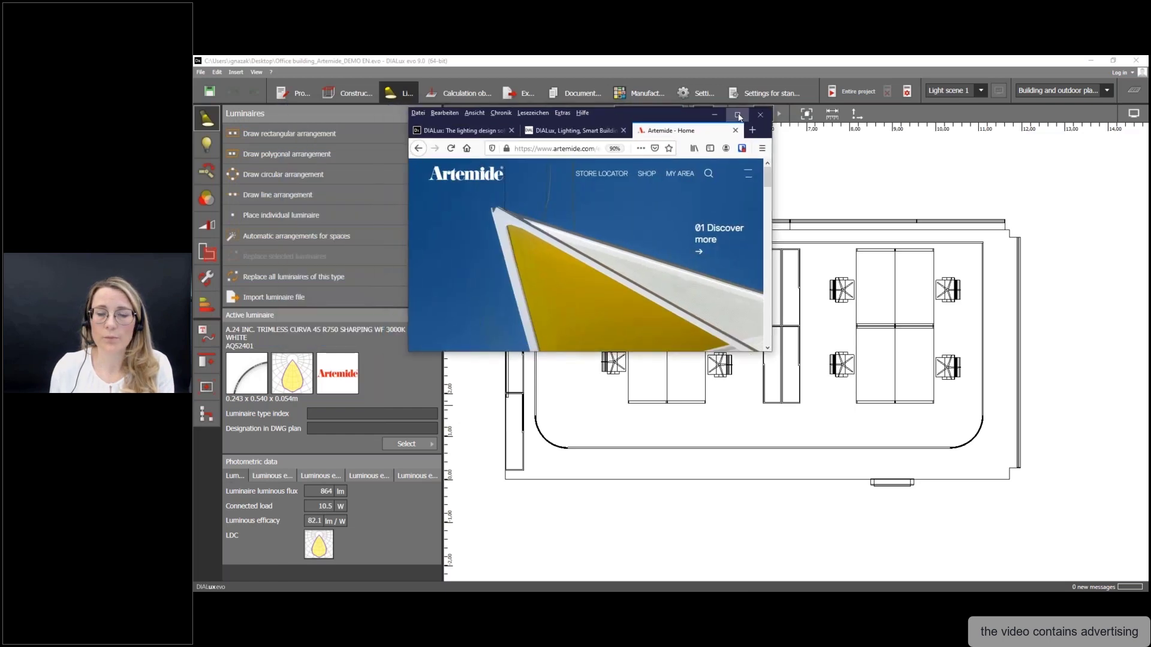
left_click(737, 115)
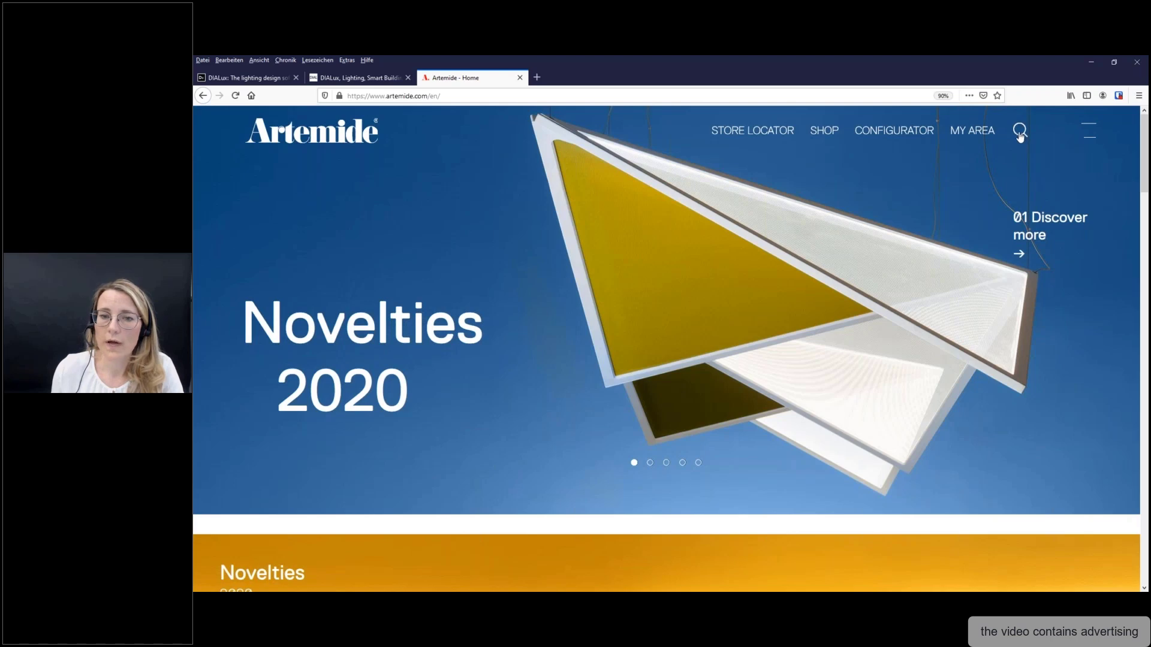
scroll(720, 324, "down", 8)
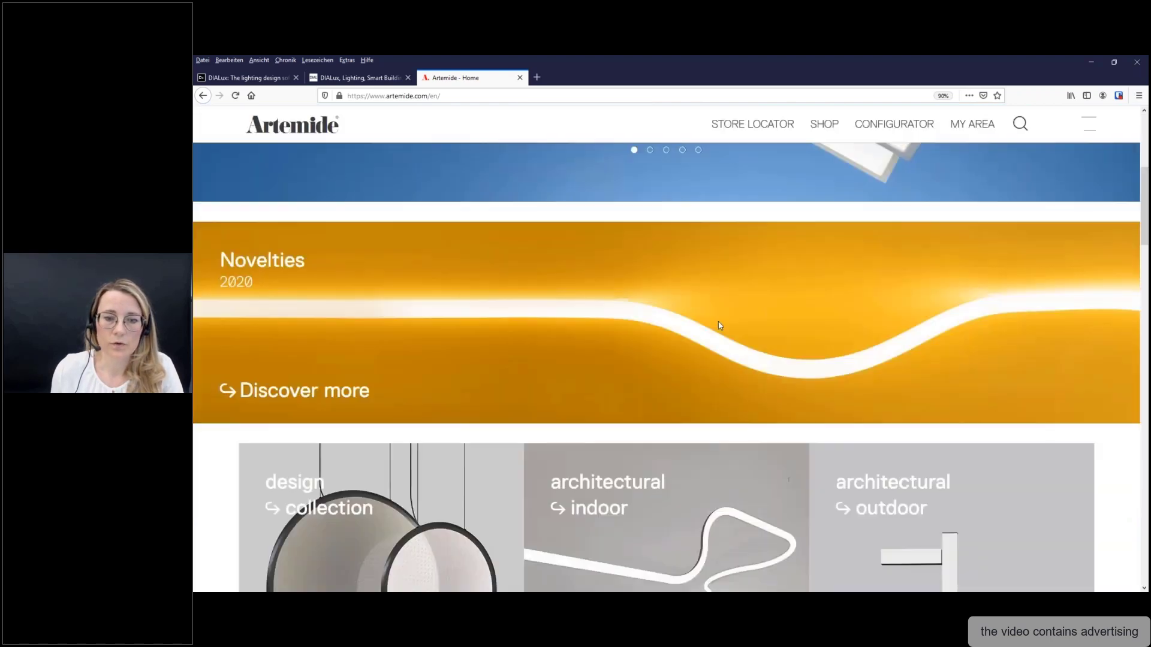
scroll(652, 275, "down", 1)
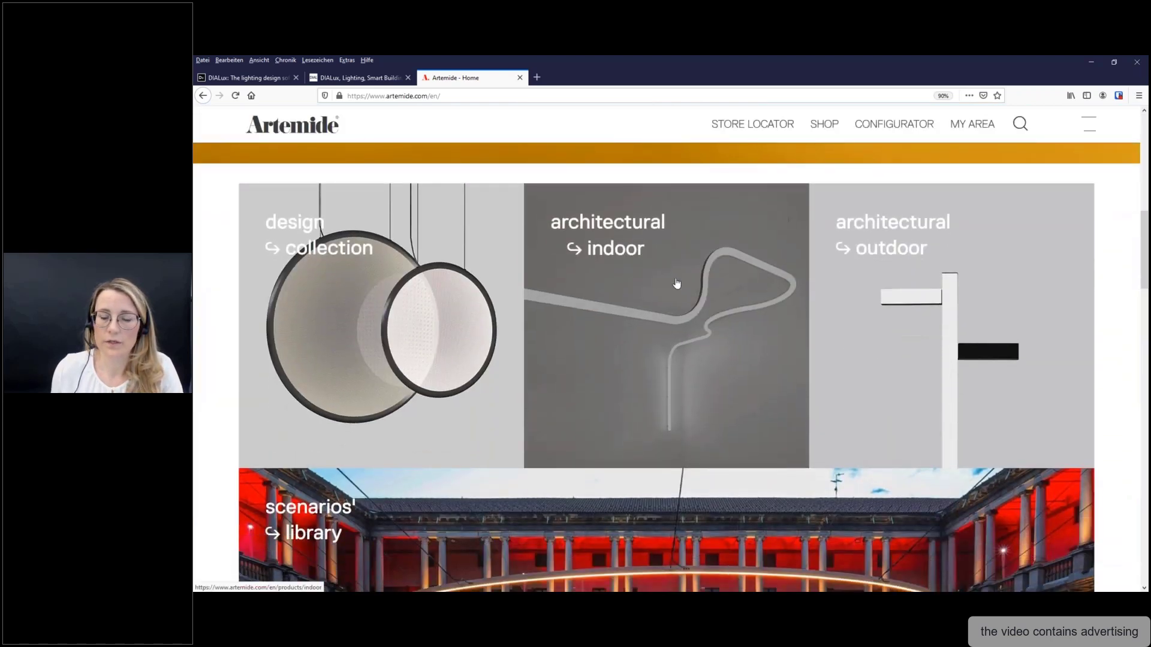
left_click(677, 283)
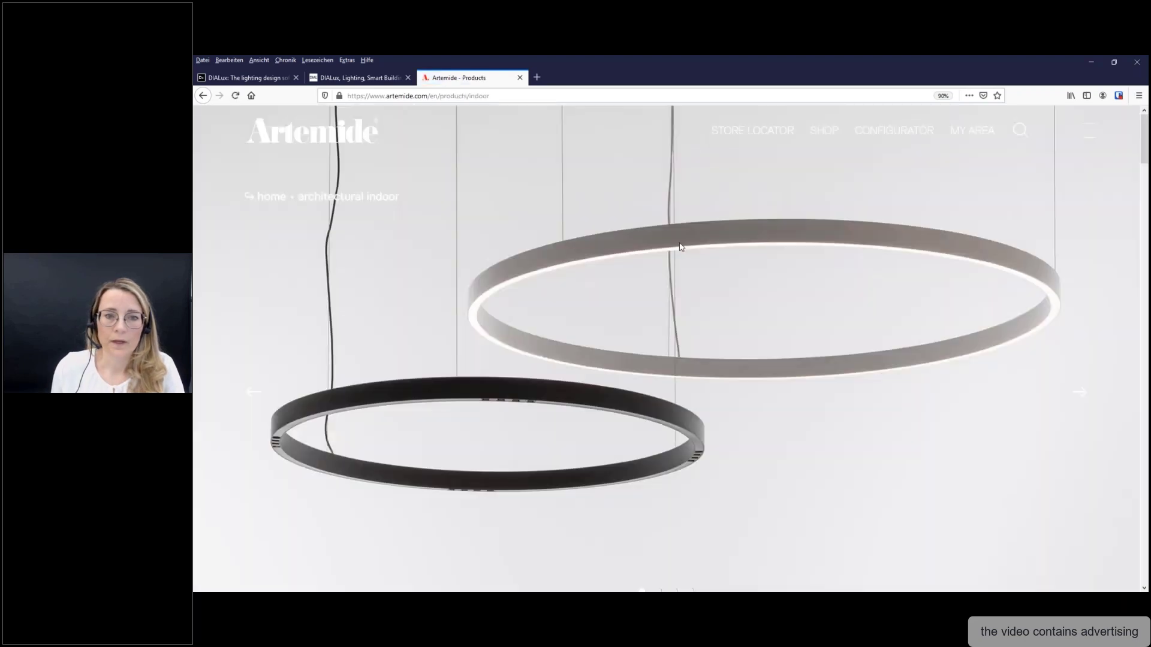
- Open the A.24 family among the indoor products and go to its A.24 Diffused Emission page
scroll(674, 248, "down", 15)
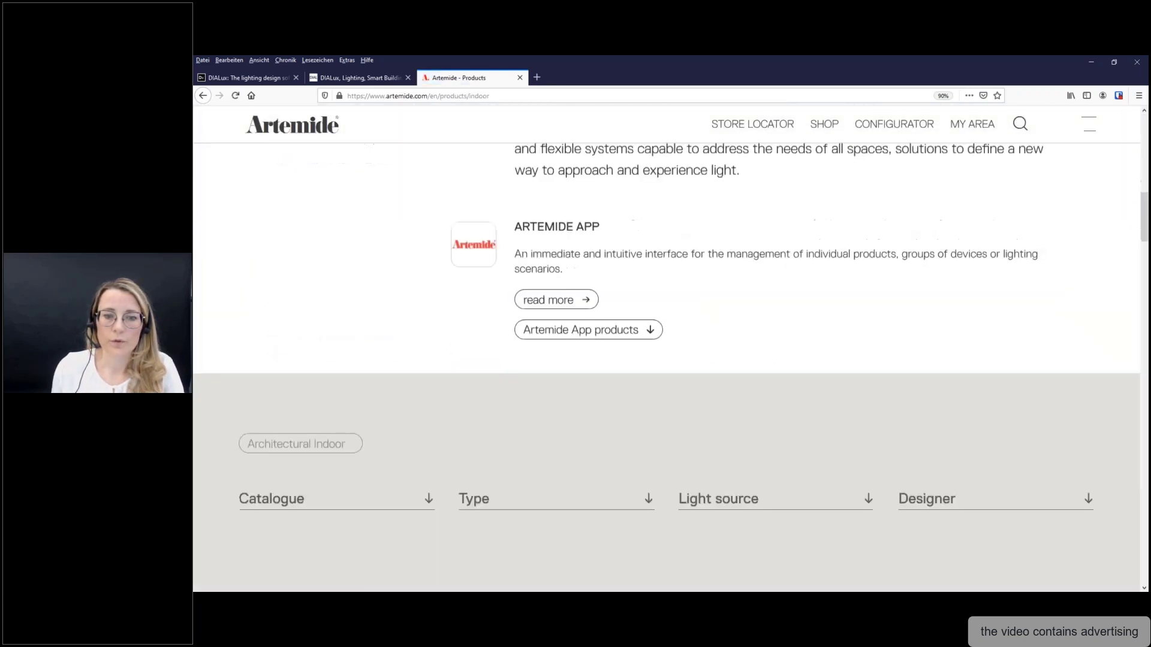
scroll(669, 250, "down", 5)
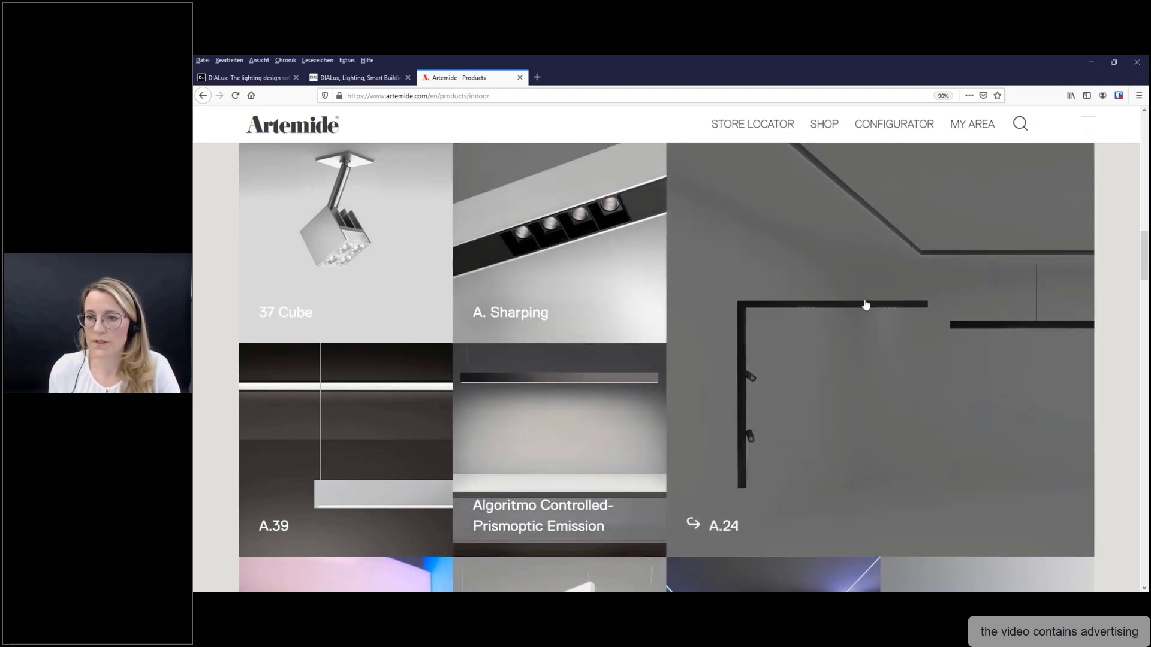
left_click(890, 373)
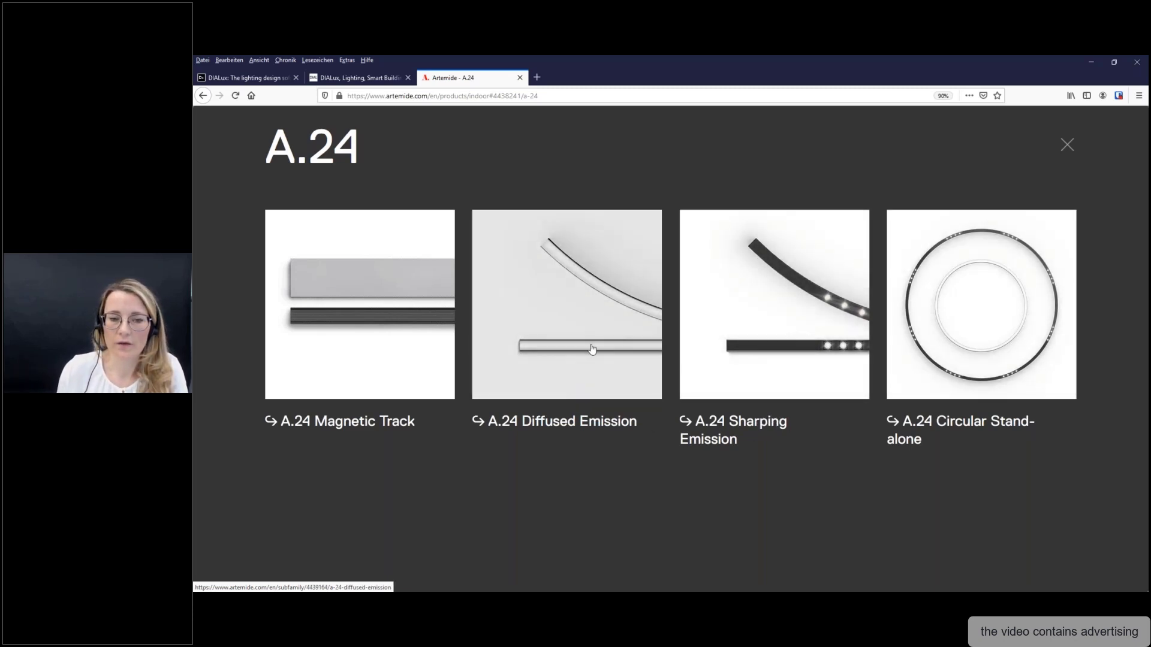
left_click(593, 348)
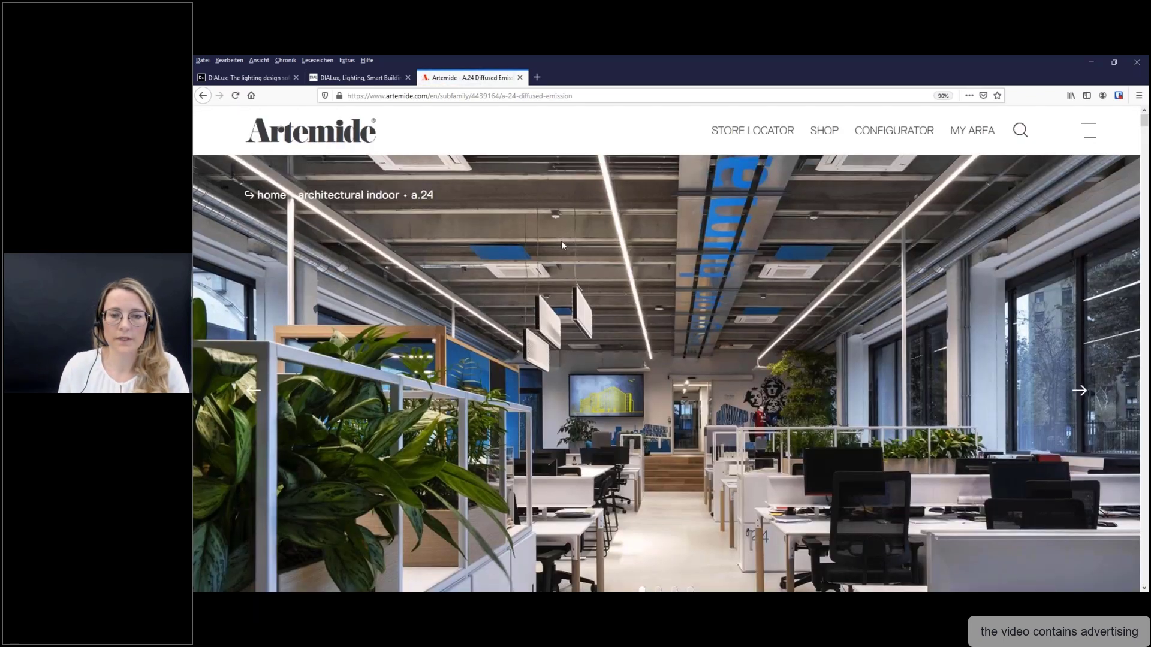
- Filter the A.24 Diffused Emission products by colour White, typology Recessed, length 117.6cm and CCT 3000K
scroll(561, 246, "down", 1)
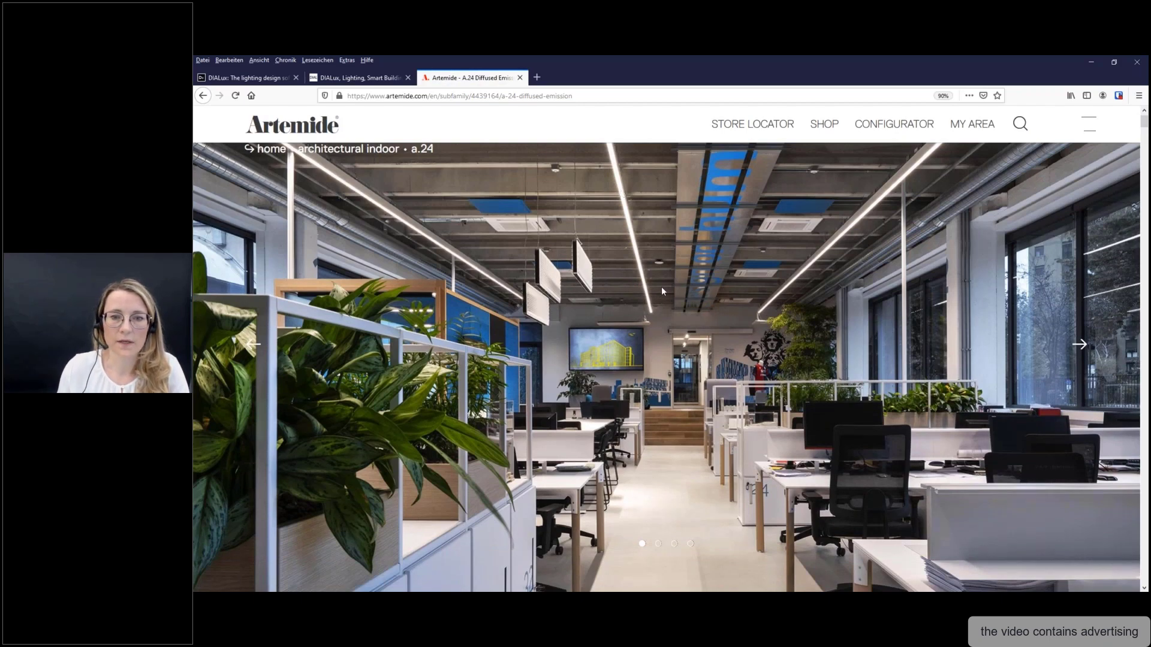
scroll(662, 291, "down", 6)
scroll(662, 291, "down", 6)
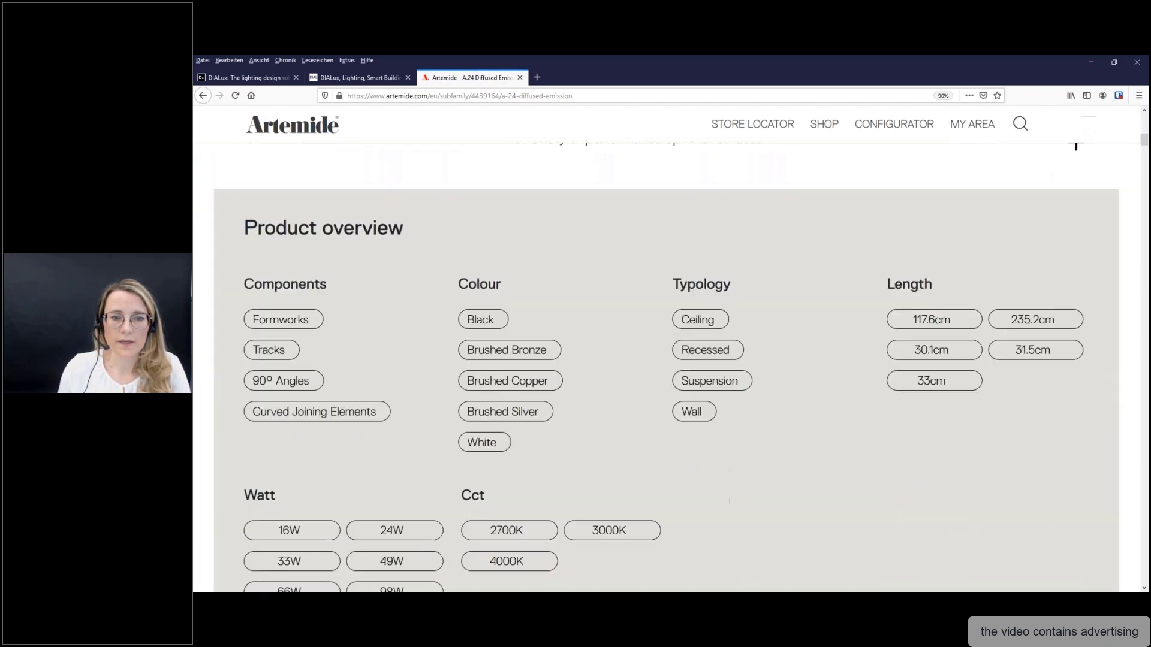
left_click(480, 345)
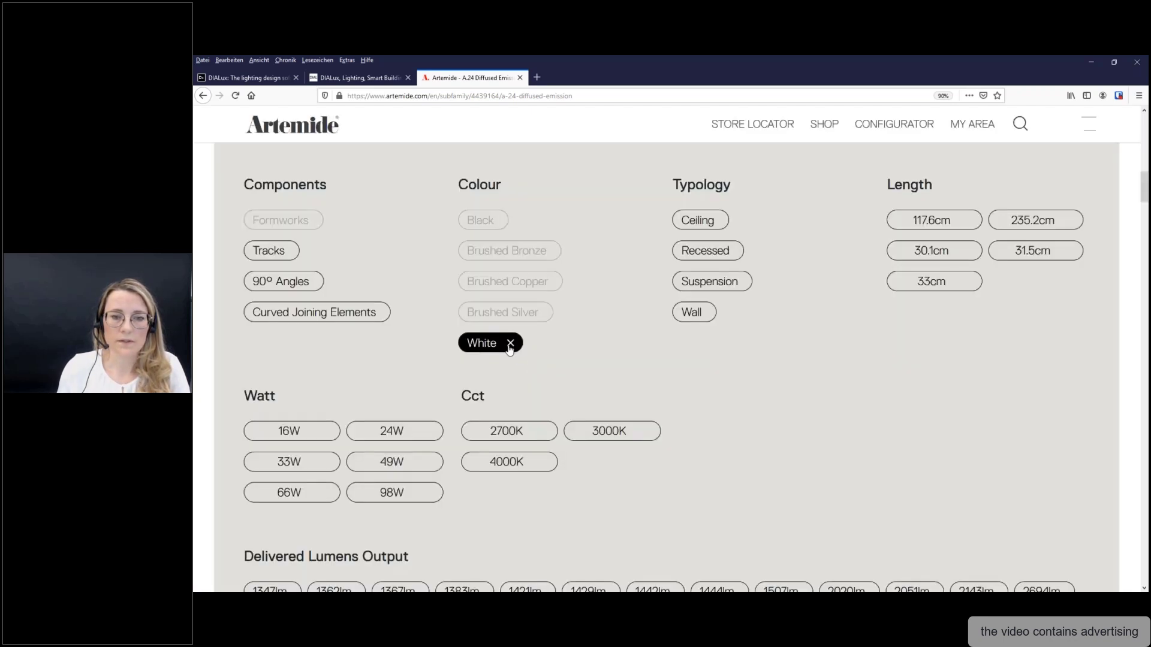
left_click(708, 252)
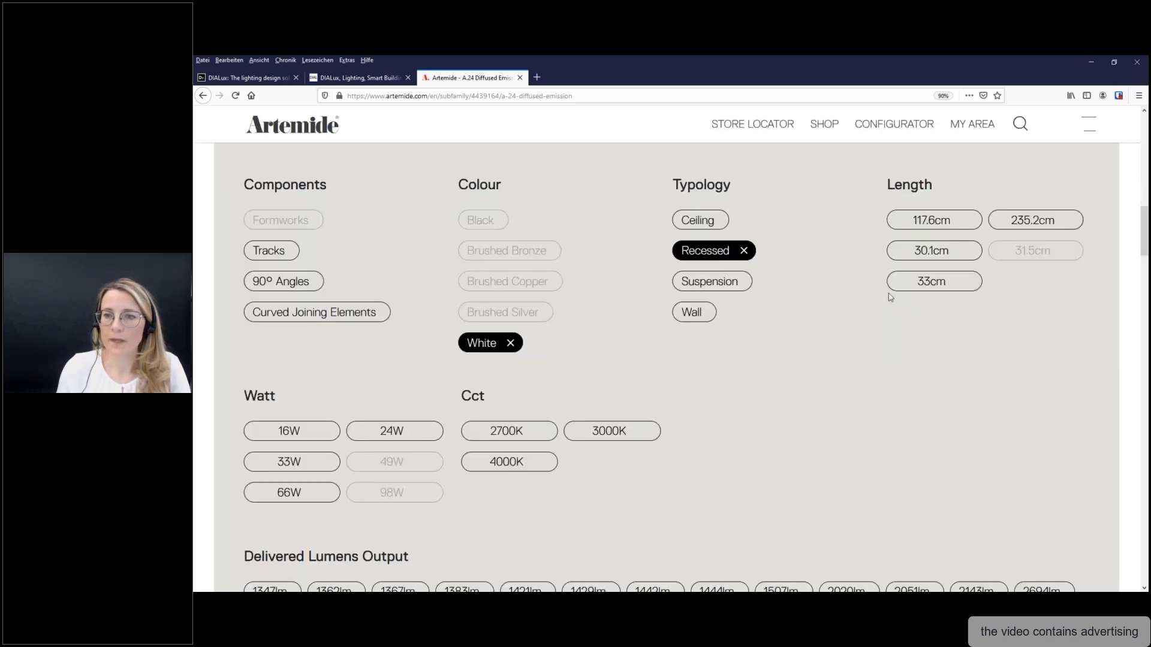
left_click(928, 218)
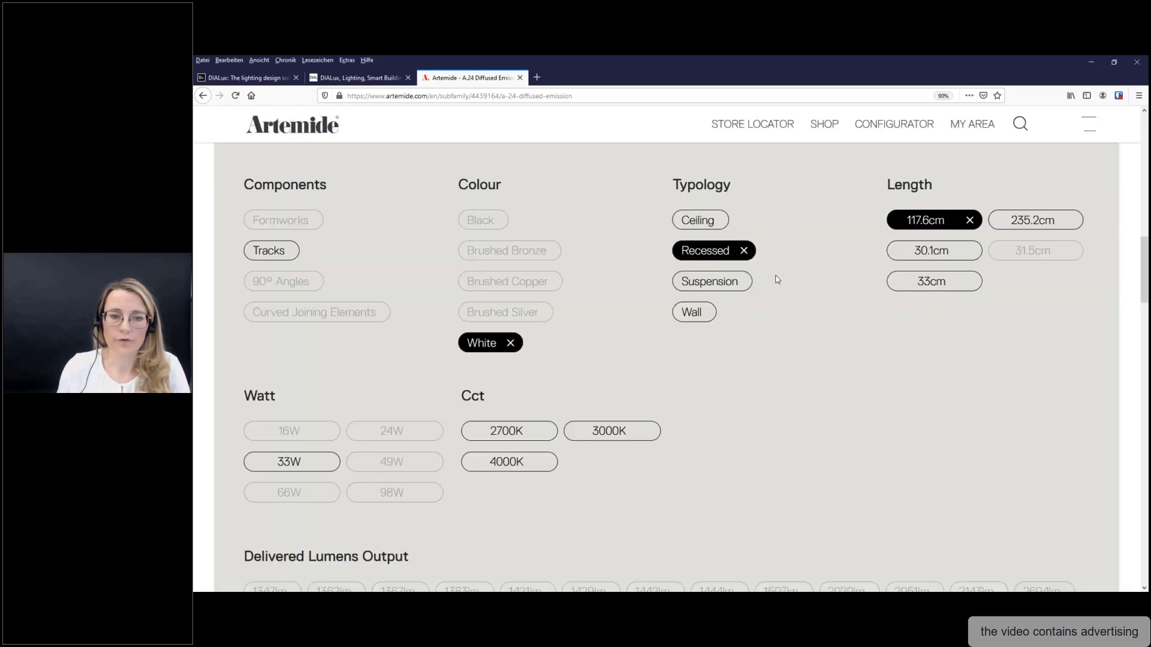
left_click(610, 432)
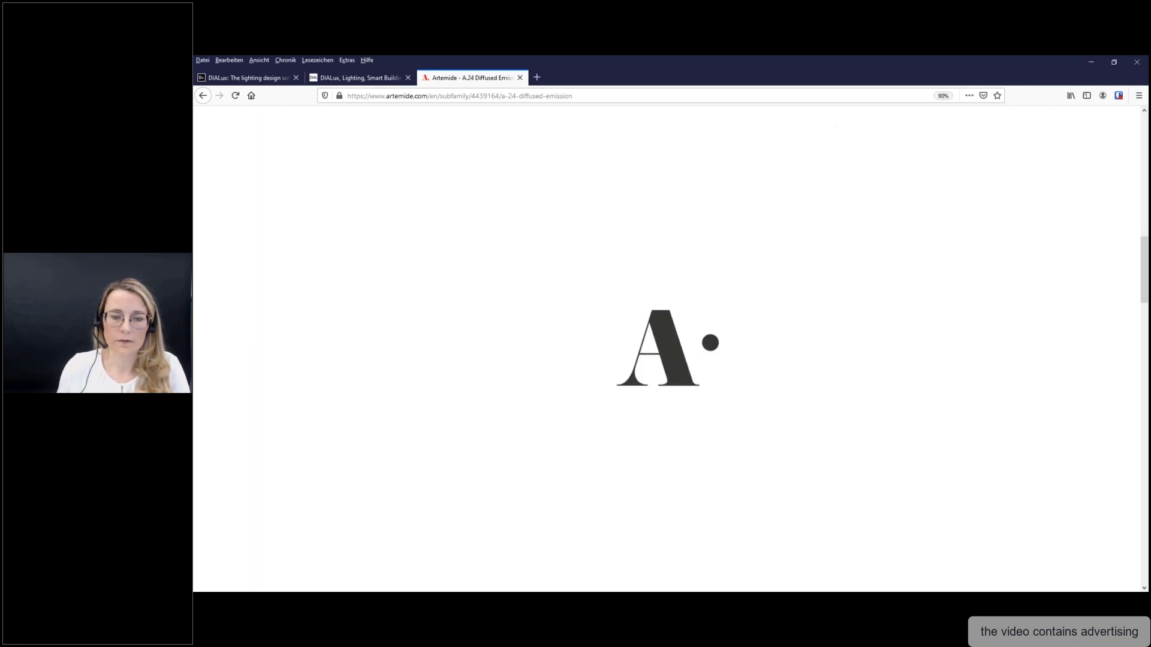
- Open the product details of the recessed track luminaire AQ20001 and go to its downloadable files
scroll(599, 348, "down", 3)
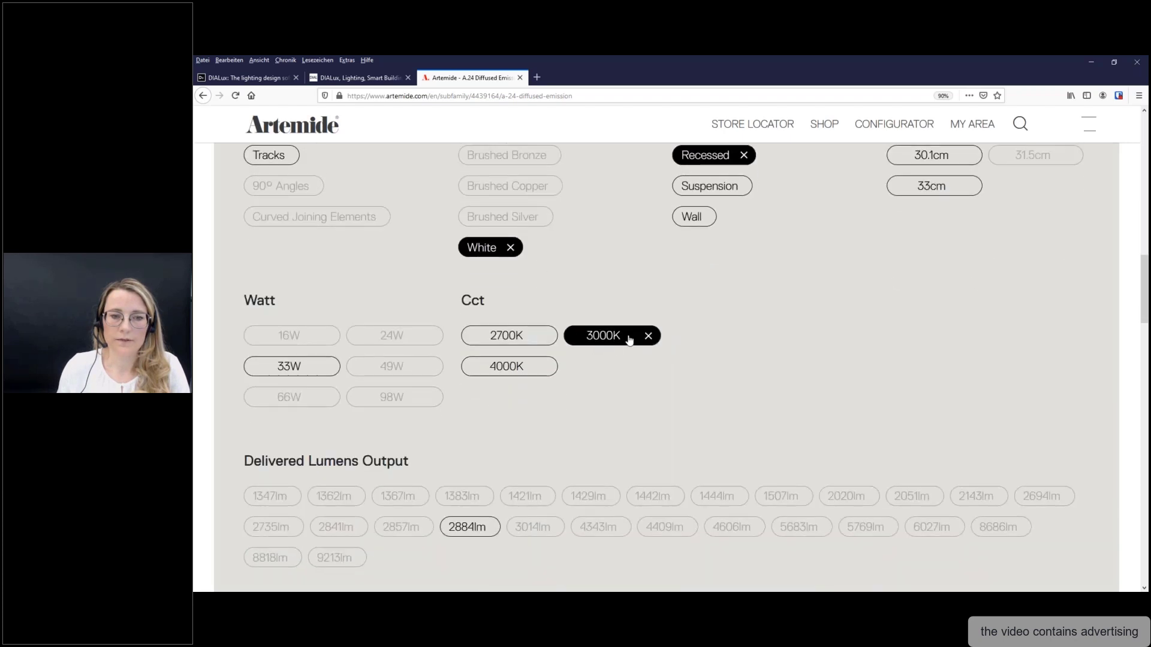
scroll(626, 336, "down", 3)
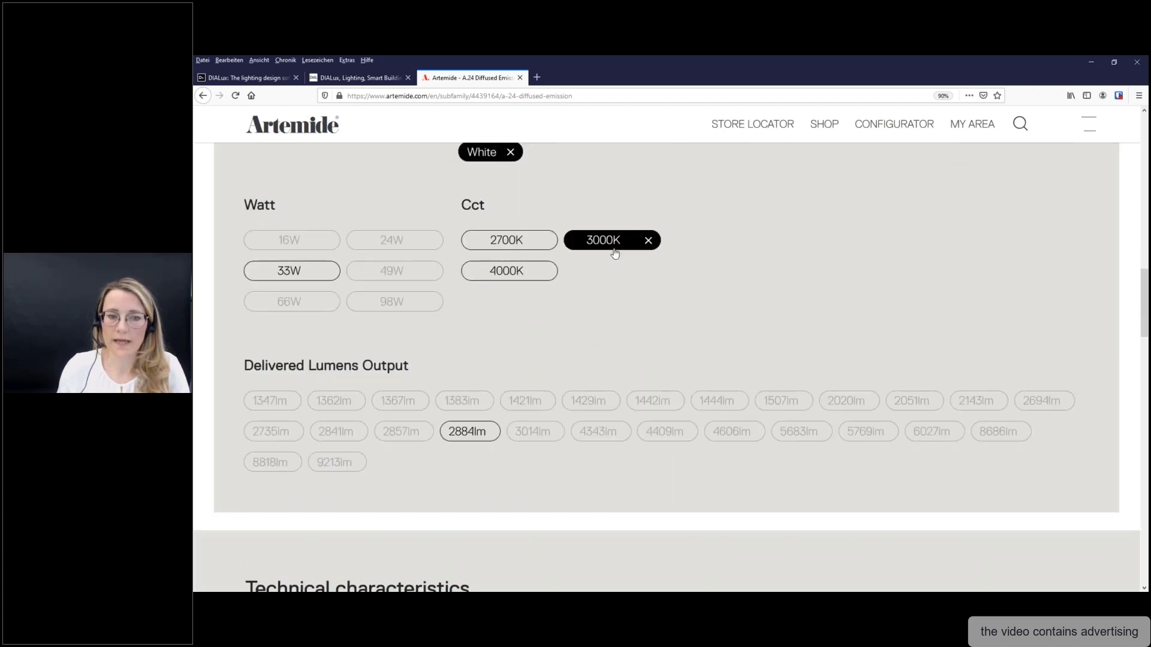
scroll(616, 265, "down", 8)
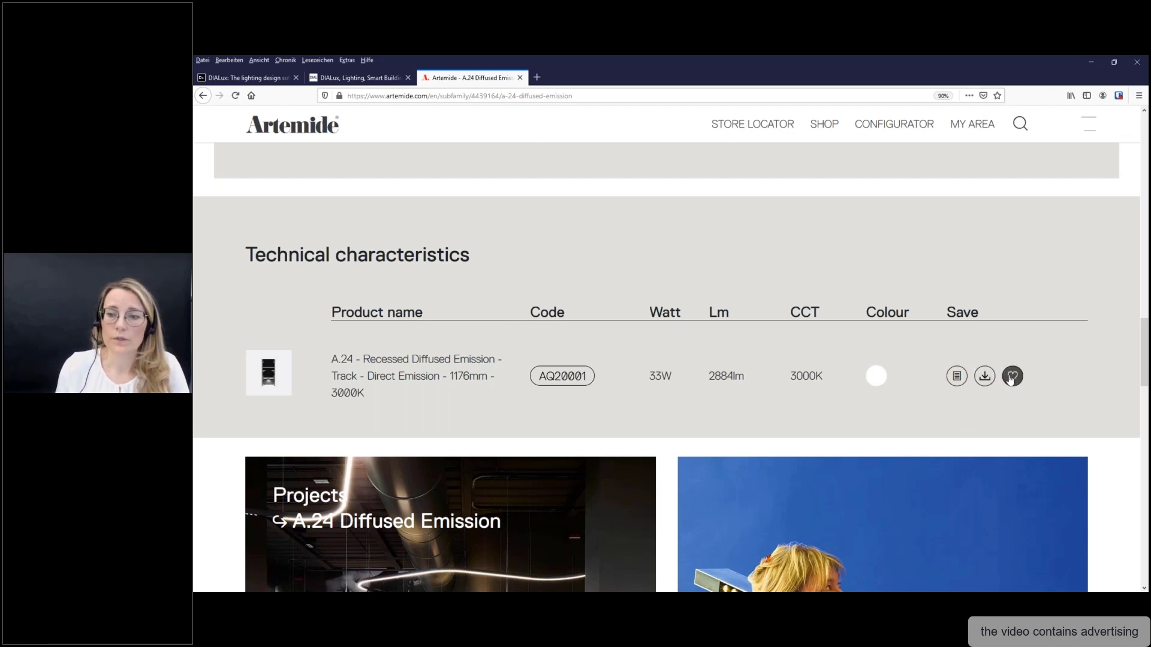
left_click(572, 380)
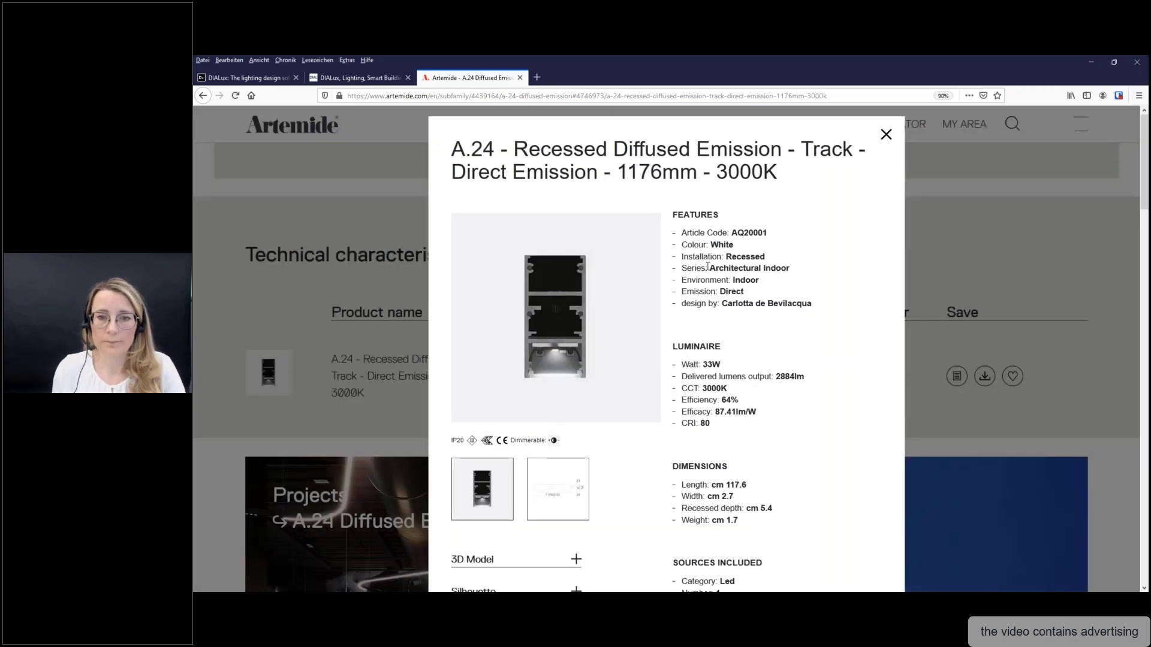
scroll(707, 267, "down", 4)
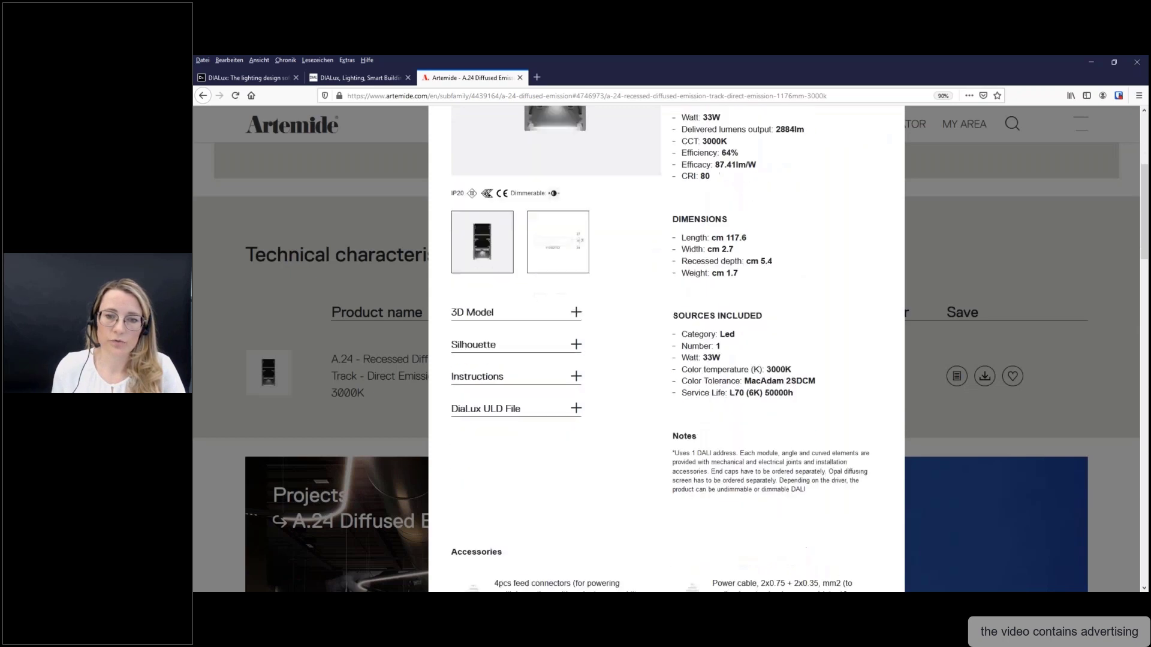
- Download the DIALux ULD file AQ20001.uld and open it with Dial Data Dispatcher to load the luminaire into the DIALux evo project
scroll(651, 312, "down", 1)
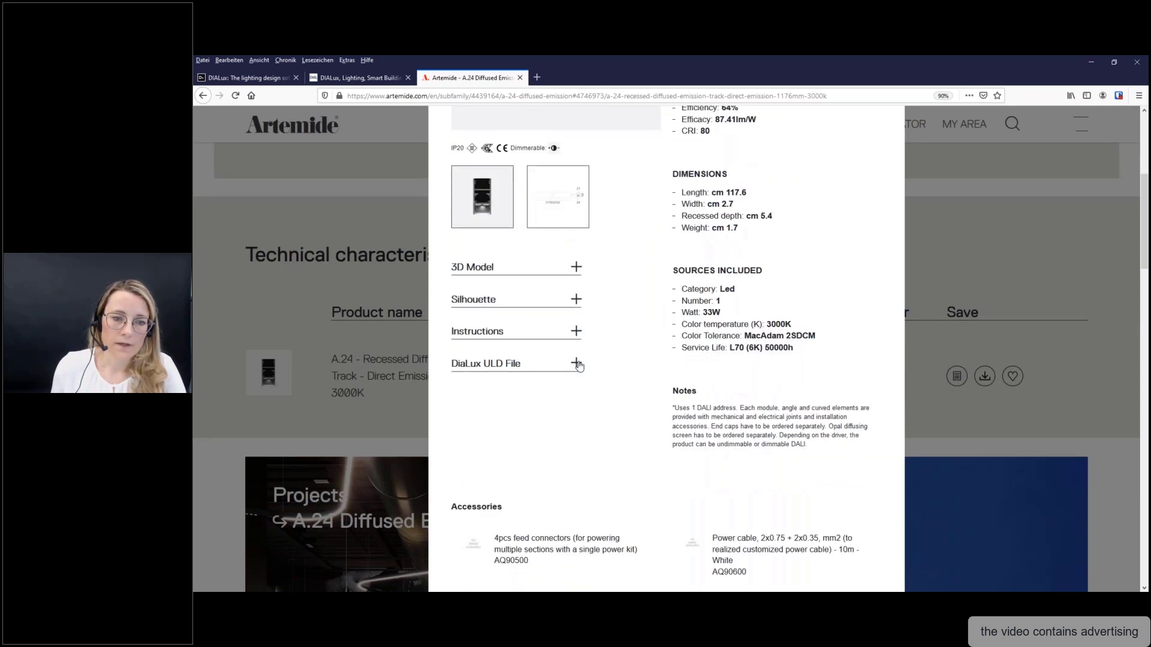
left_click(575, 363)
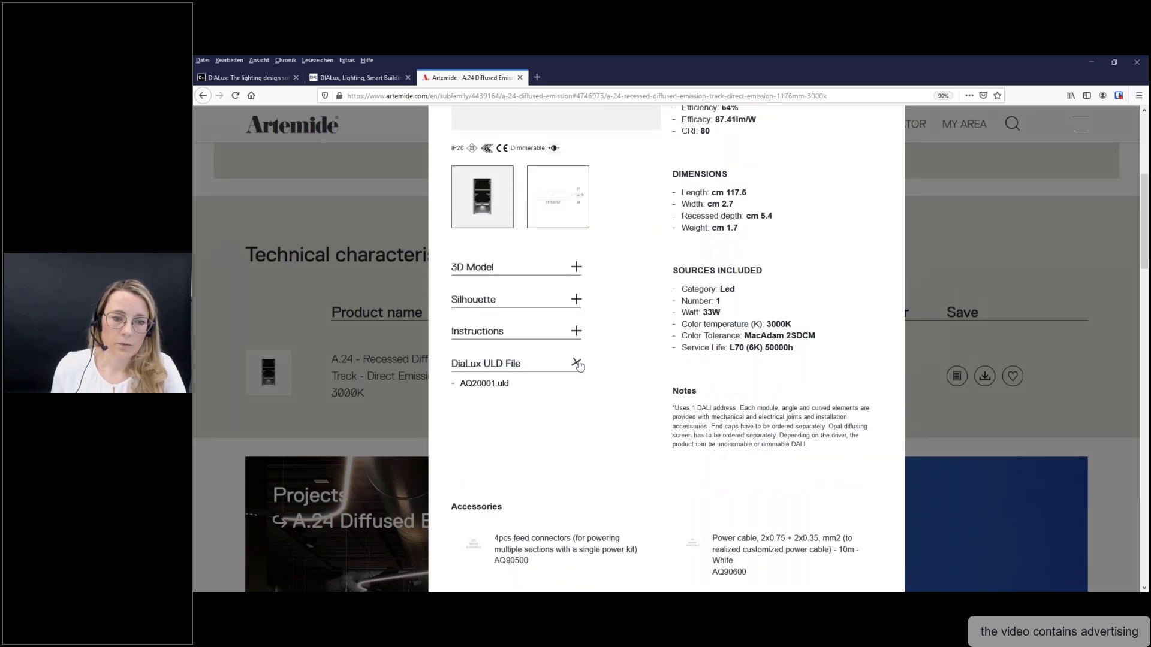
left_click(498, 388)
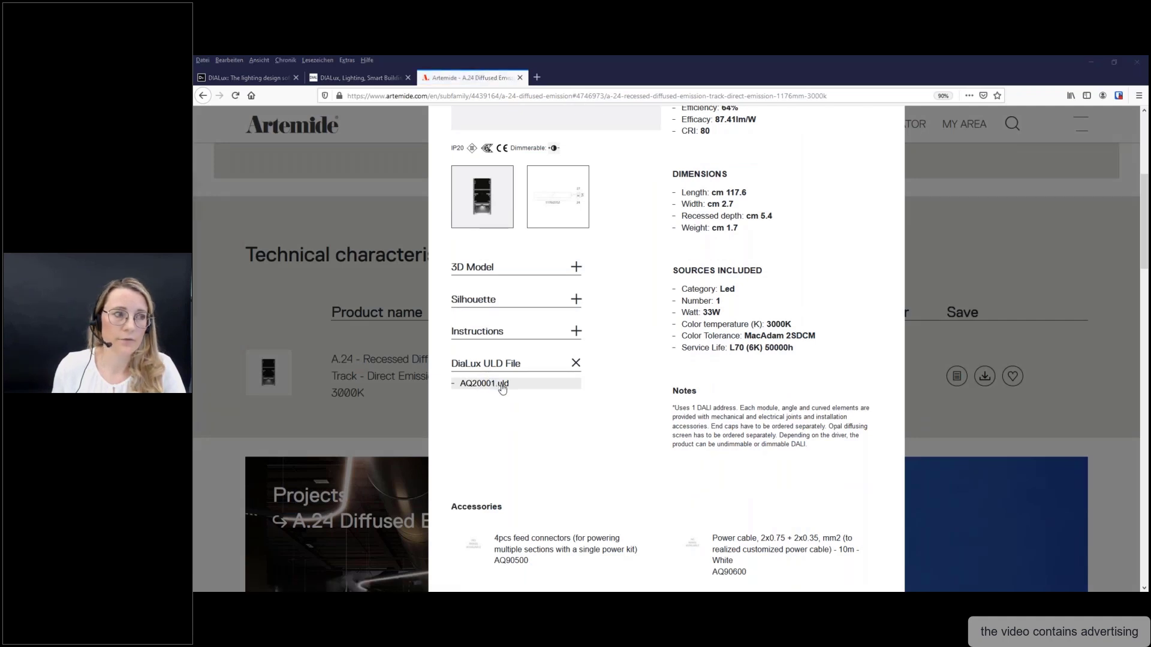
left_click_drag(194, 198, 536, 215)
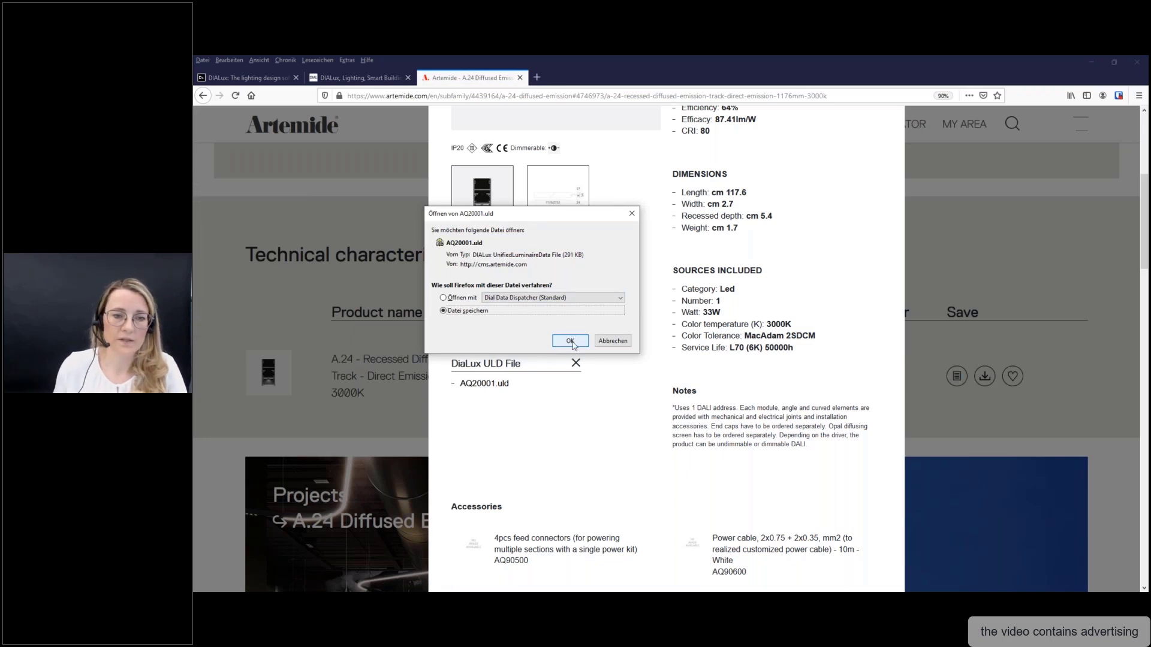
left_click(462, 298)
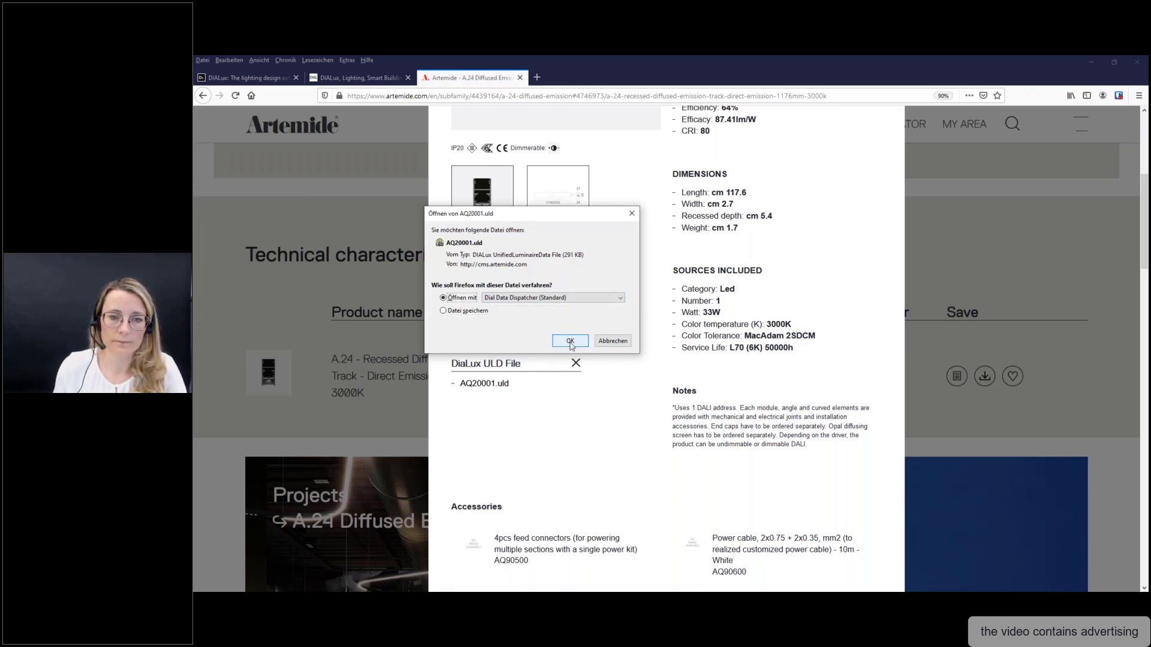
left_click(568, 341)
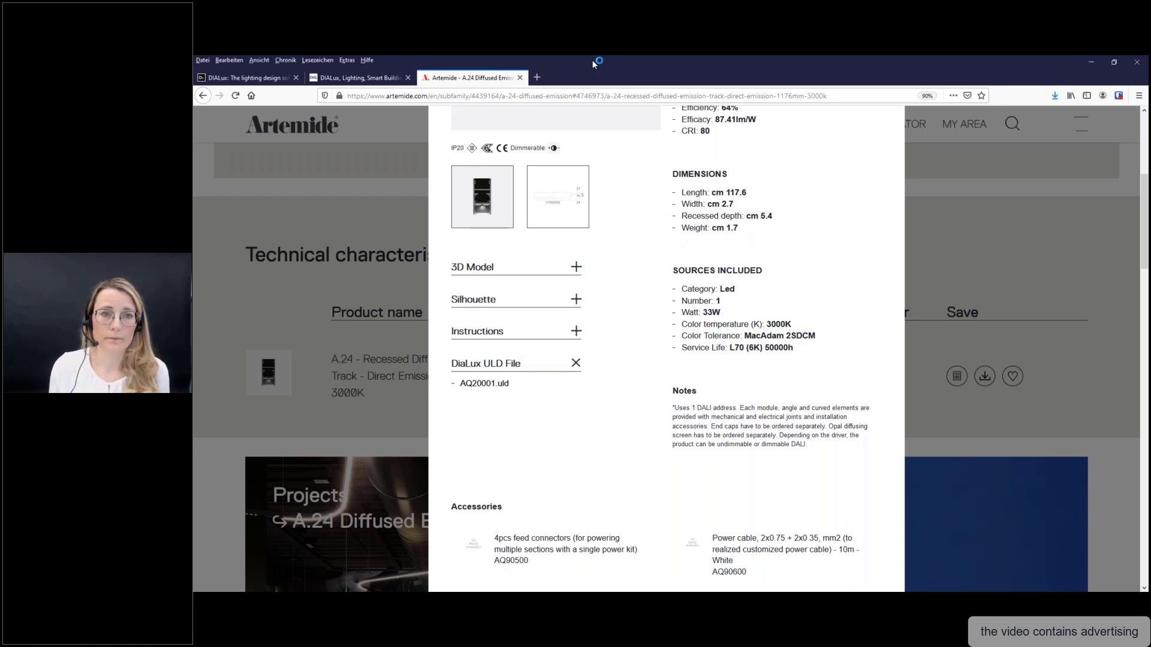
left_click_drag(592, 60, 194, 90)
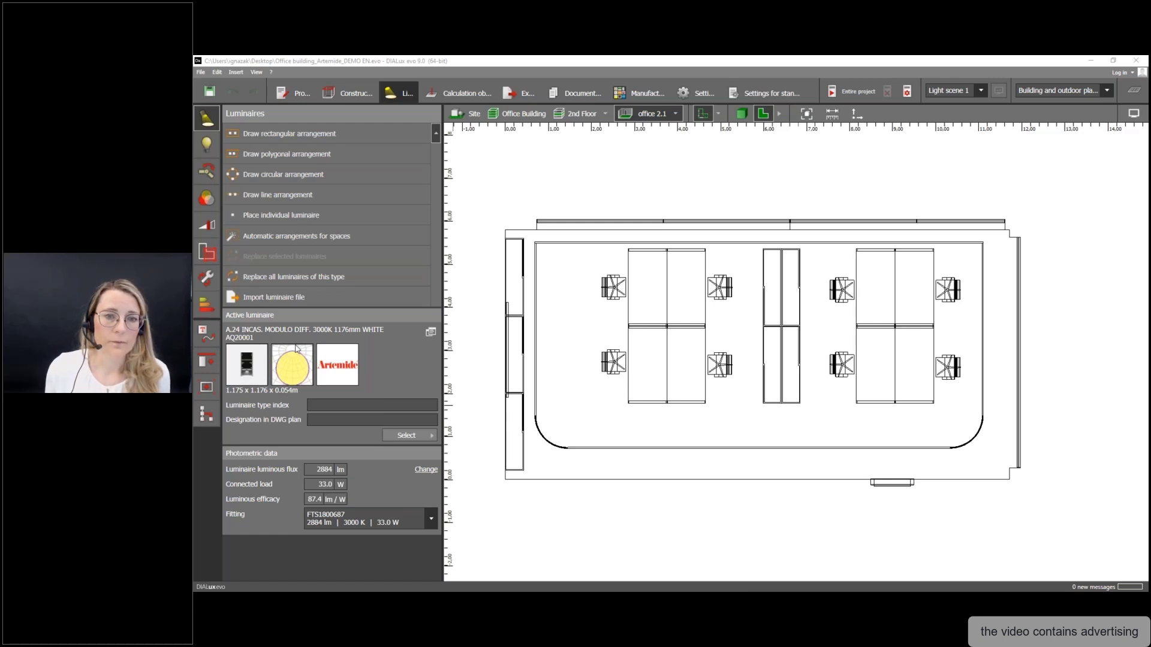
- Start a line arrangement with the Artemide AQ20001 luminaire and set it to placement according to distance
left_click(309, 195)
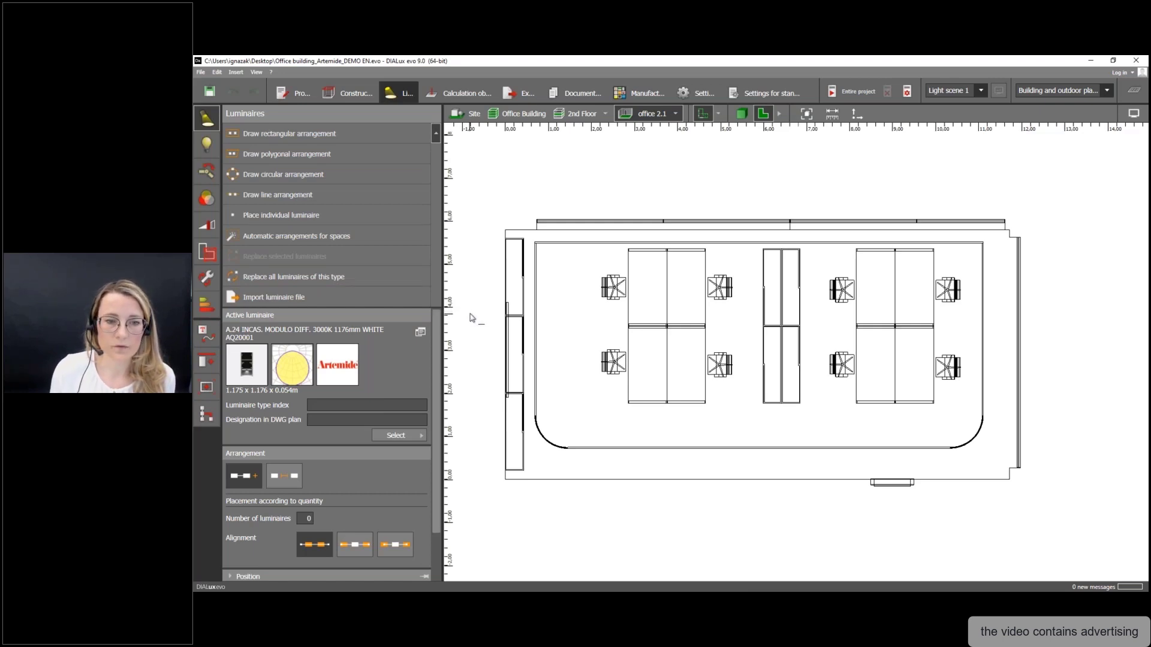
left_click_drag(435, 330, 436, 378)
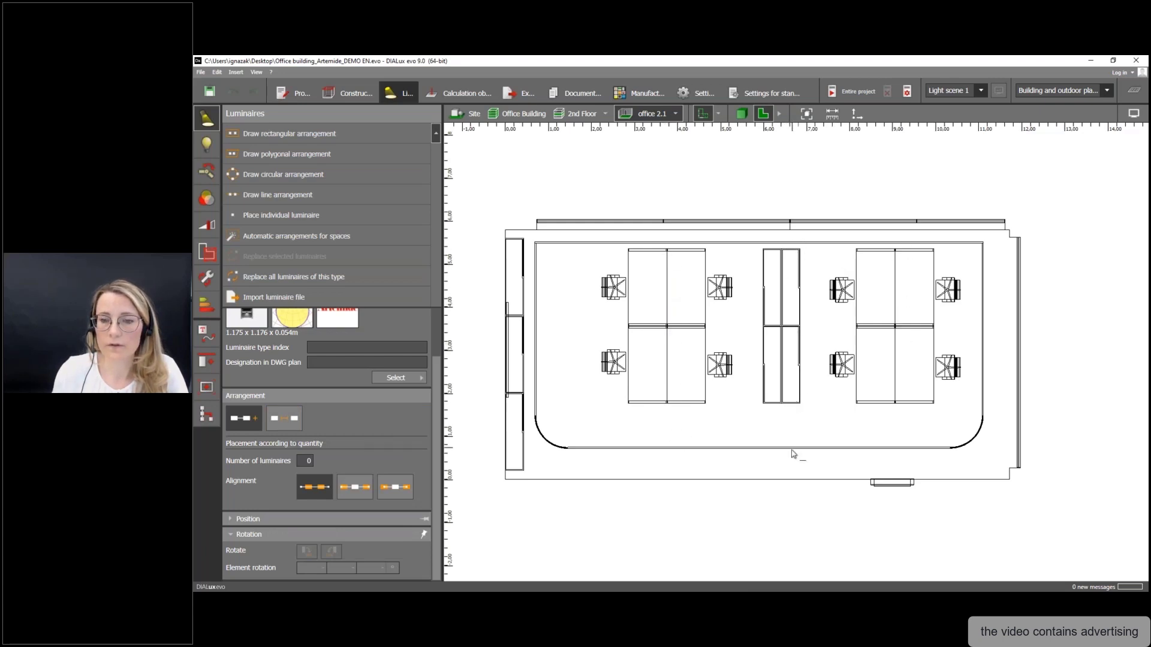
left_click(286, 421)
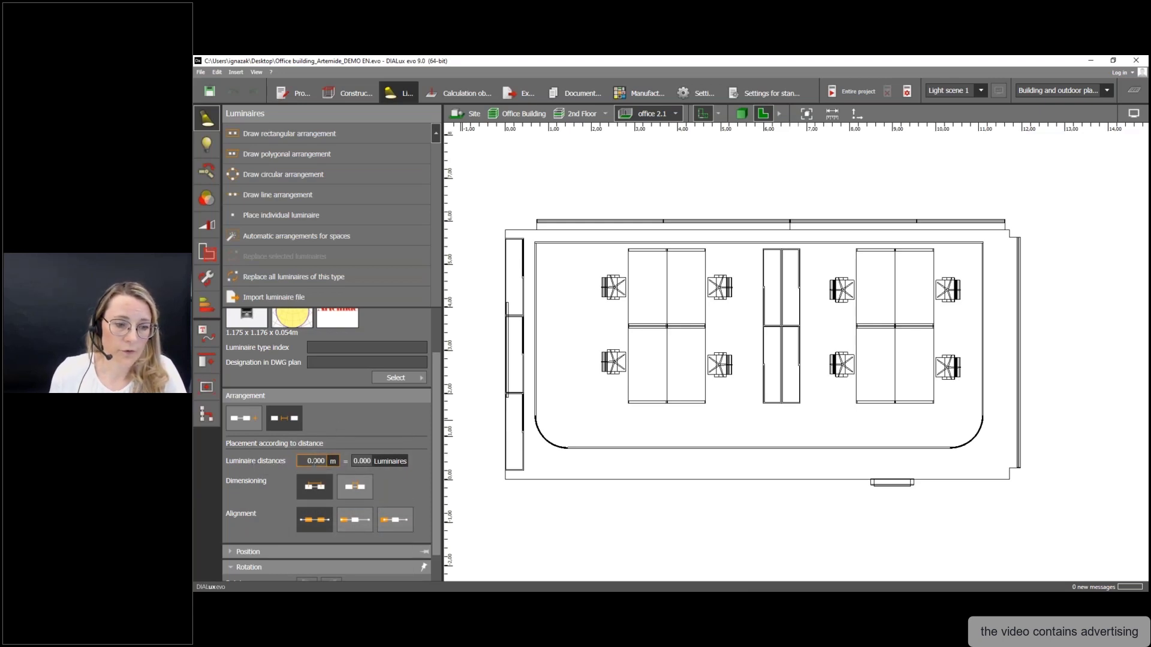
- Try luminaire distances of 1 and 1.5 luminaires, and reset the distance to 0
left_click(316, 461)
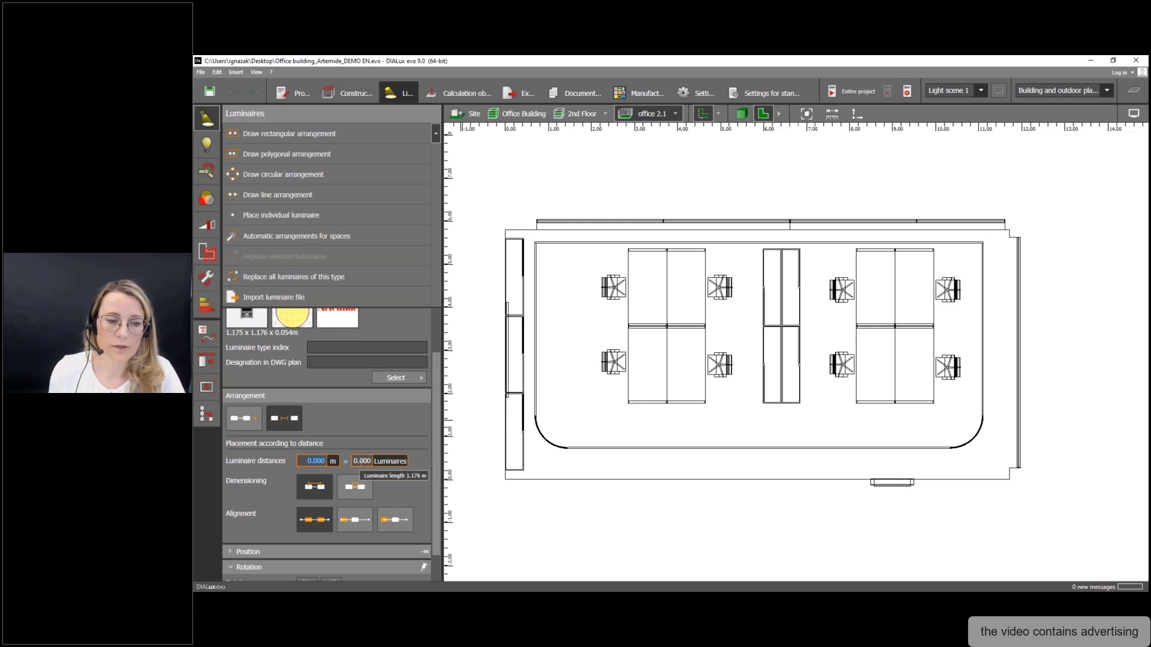
left_click(364, 466)
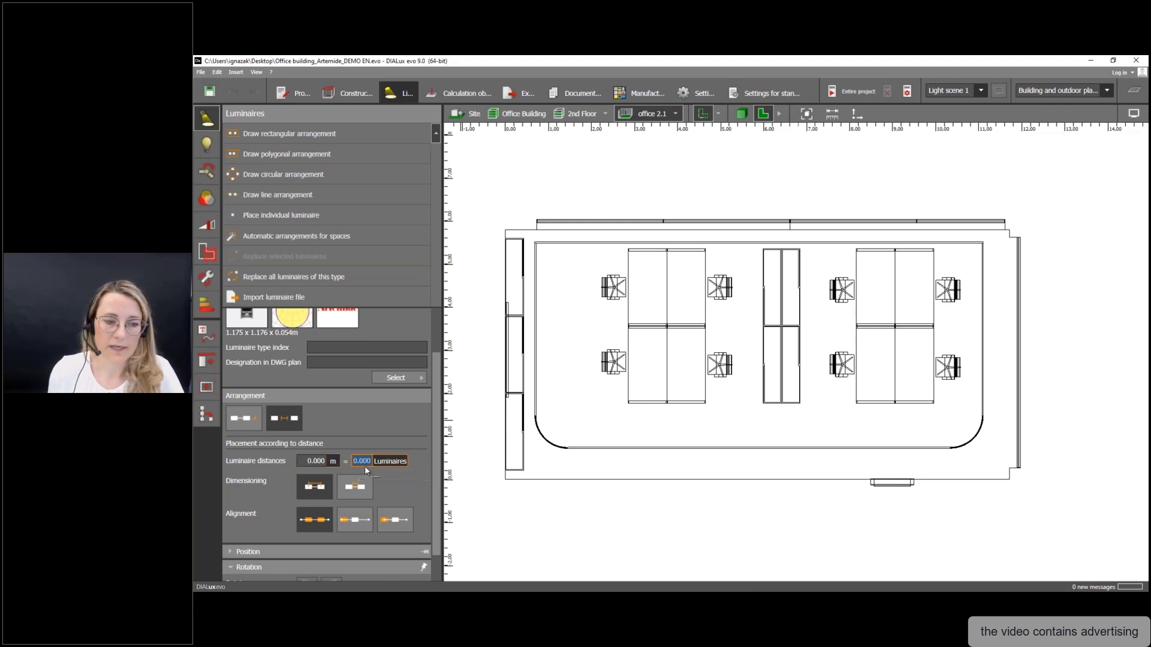
type("1")
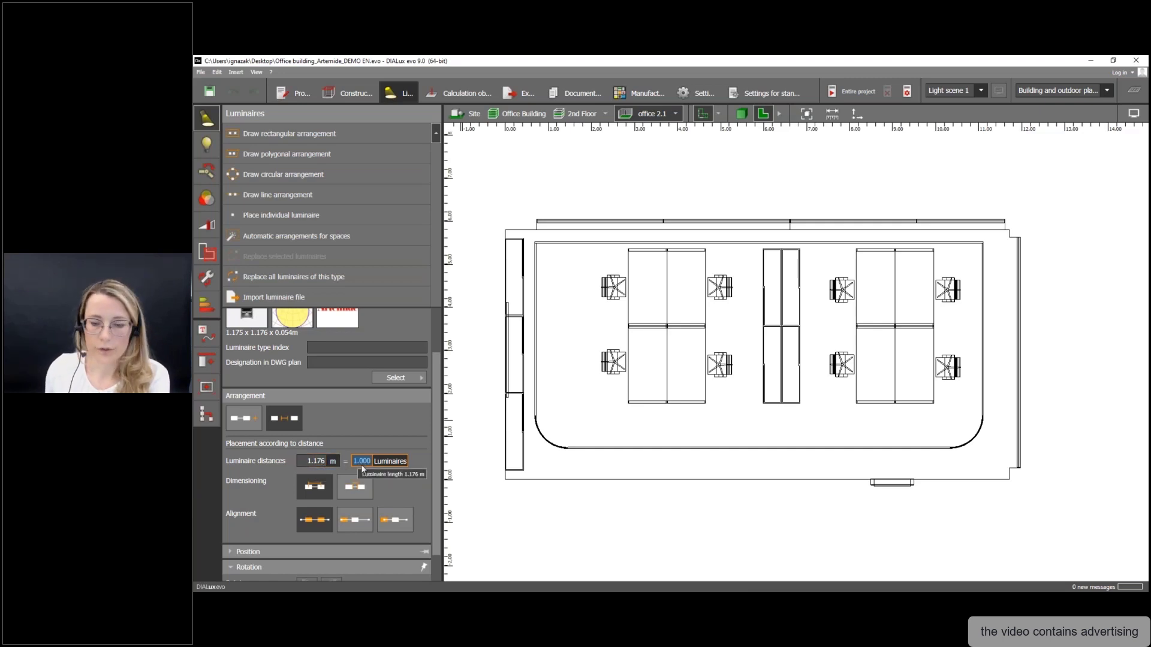
type("1.5")
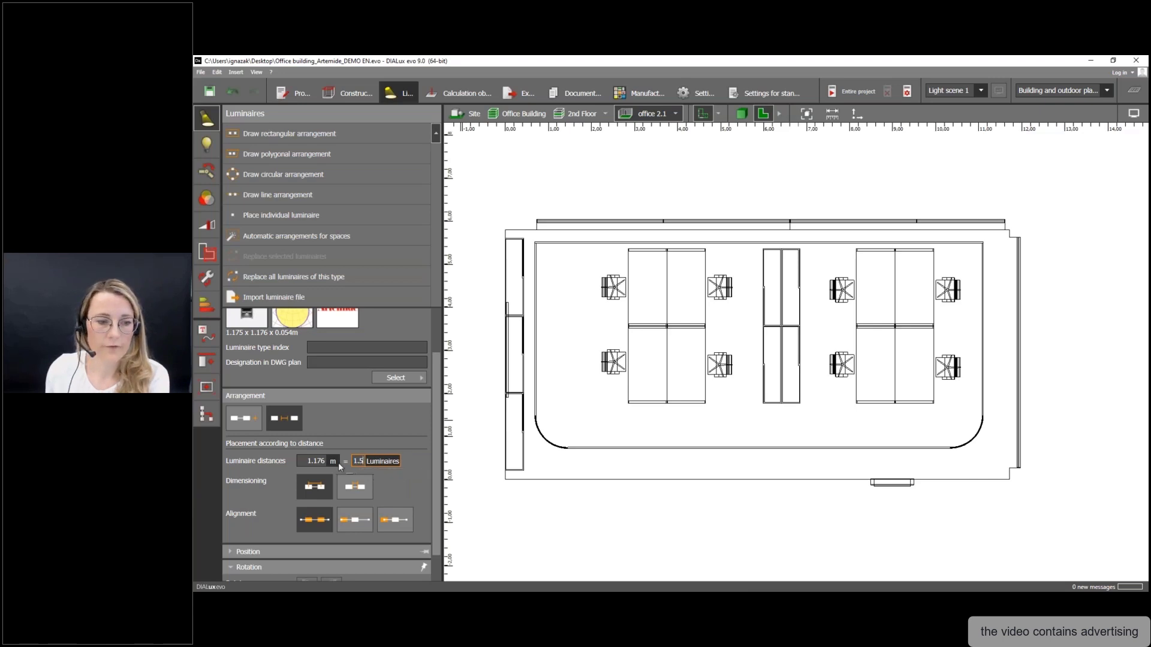
left_click(312, 461)
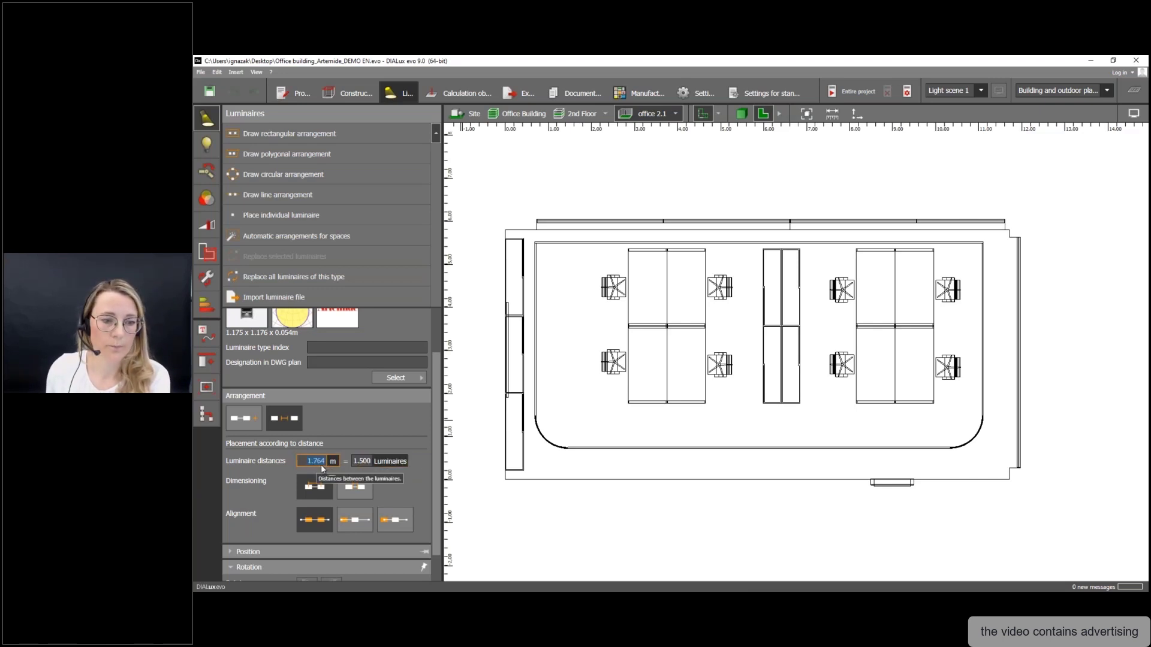
left_click(363, 462)
type("0")
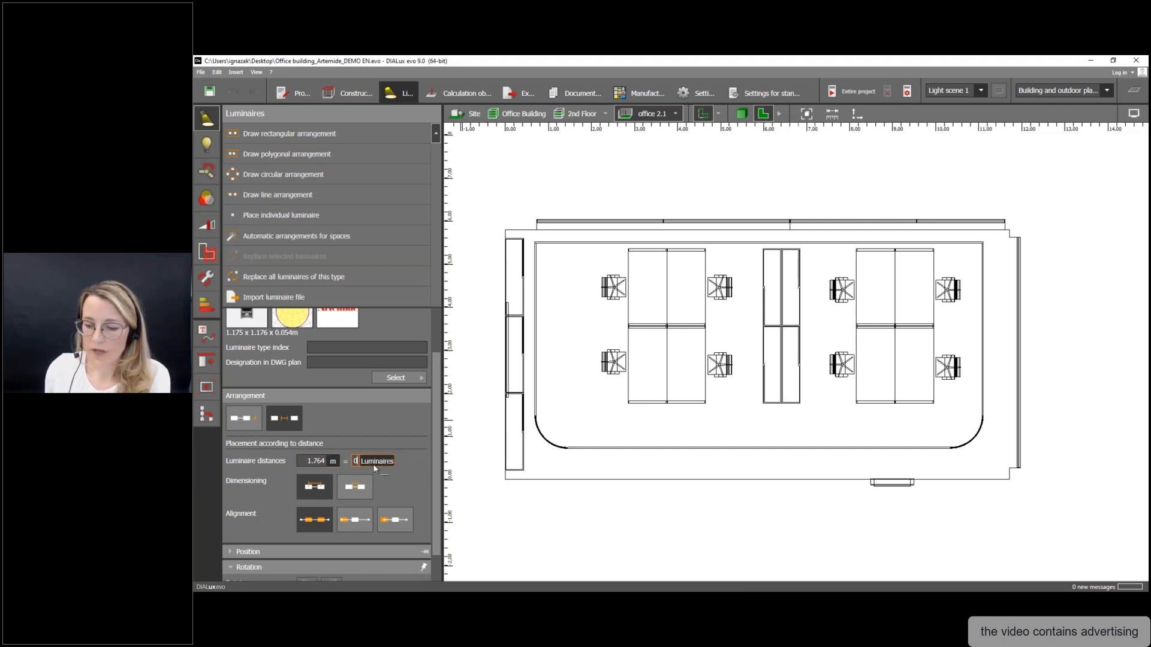
key("Return")
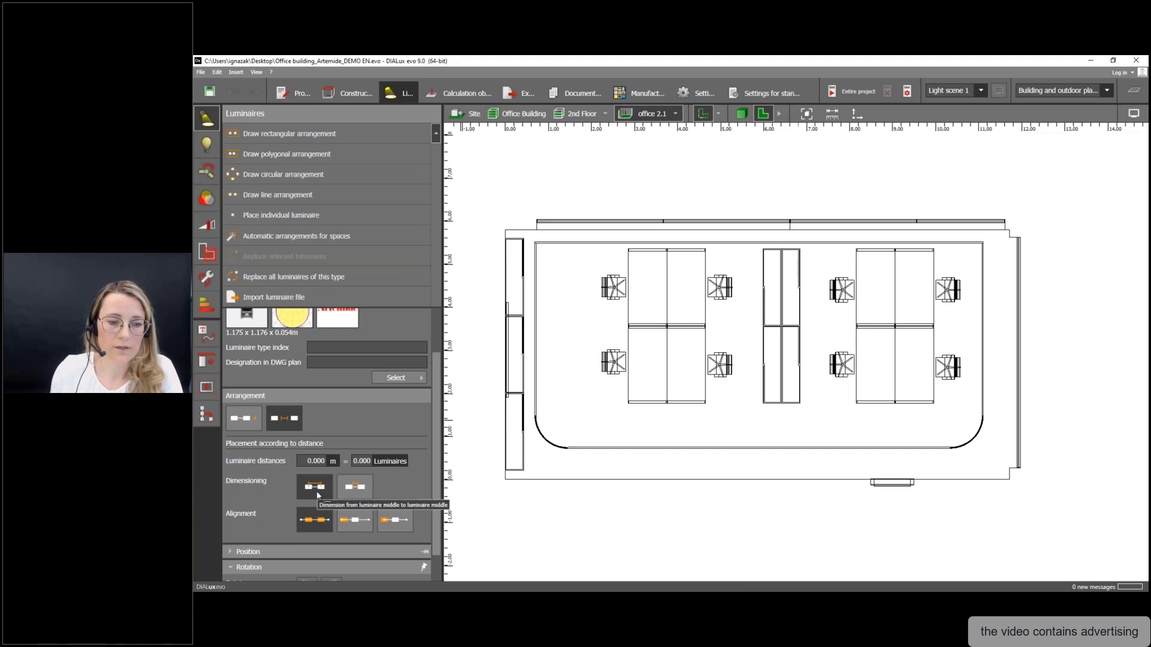
- Dimension the spacing between luminaire edges, set the distance to 0 luminaires, and align the first luminaire's edge with the line's start point
left_click(362, 493)
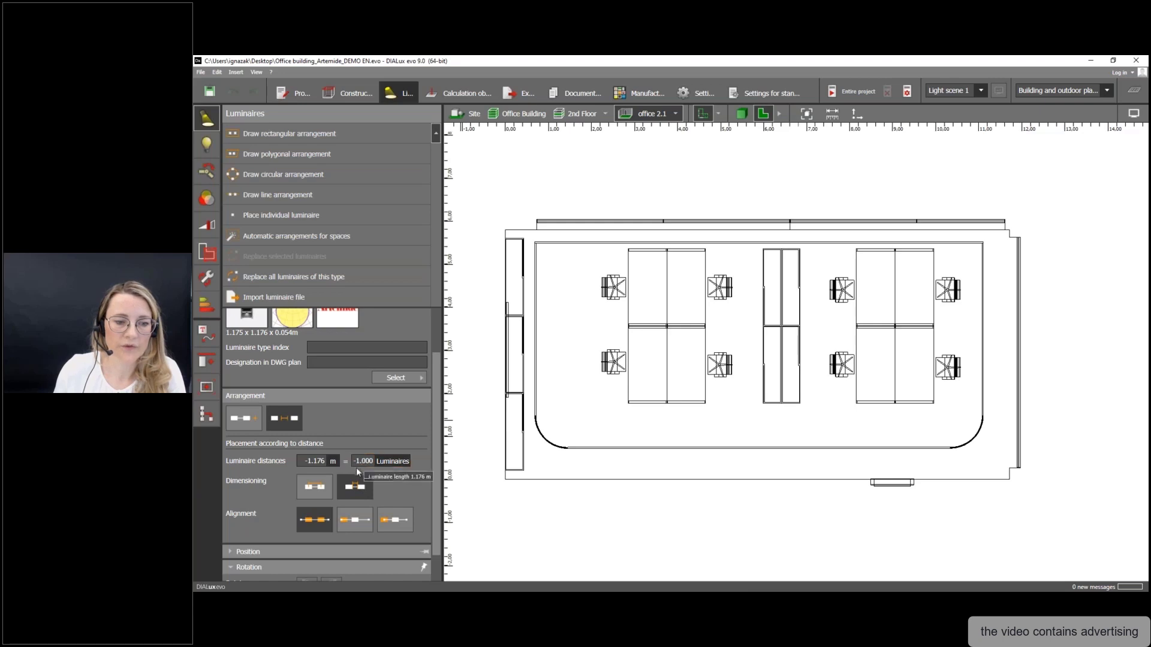
left_click(362, 461)
type("0")
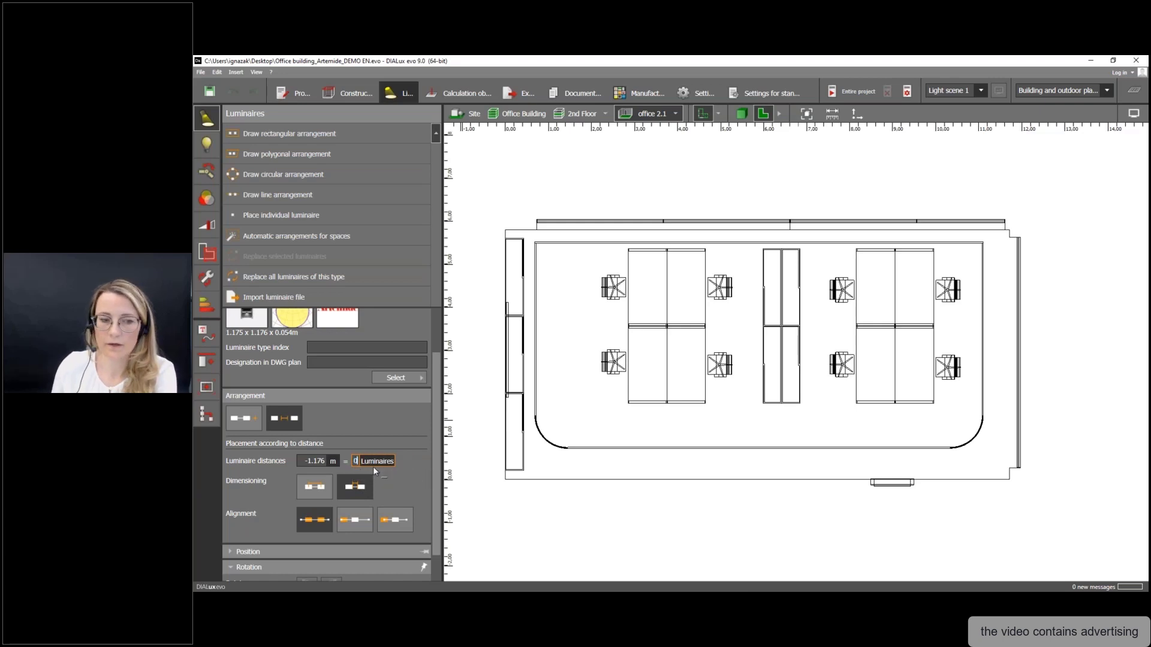
key("Return")
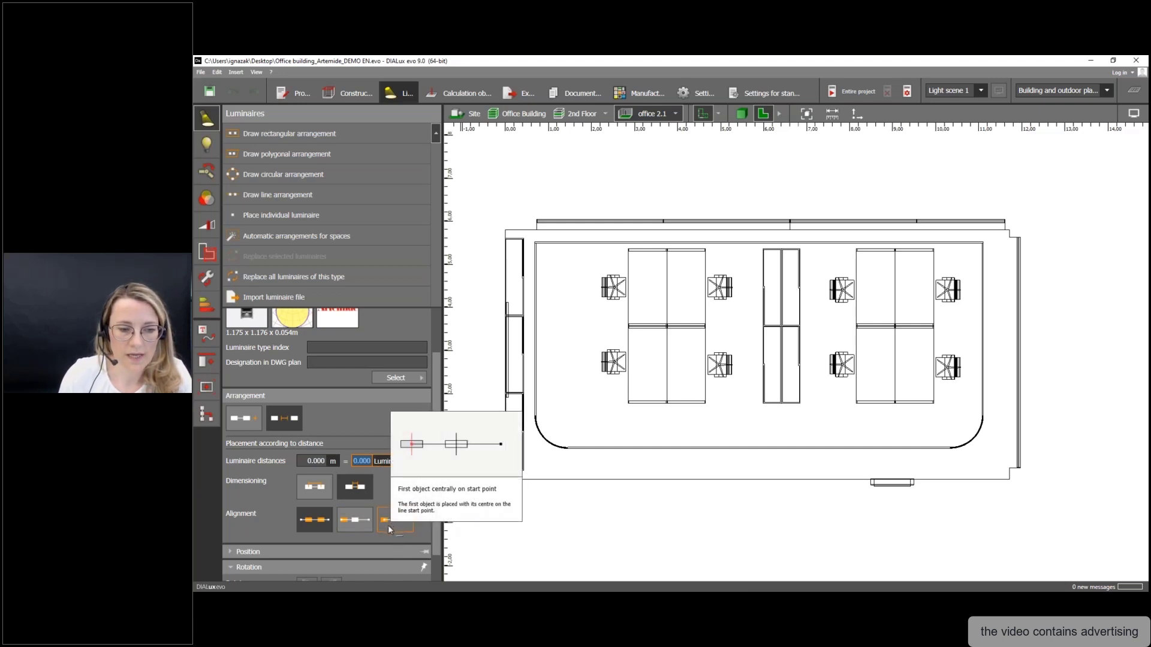
left_click(352, 524)
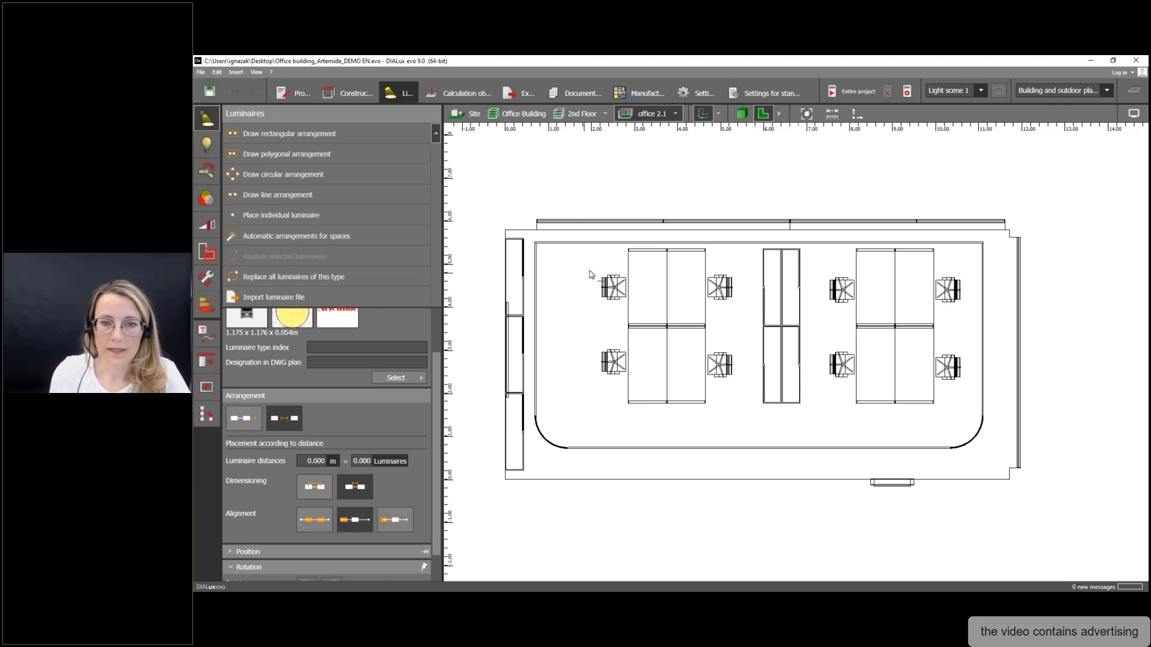
- Draw a vertical luminaire line about 4.74 m long over the middle of the left desk group, spanning between the ceiling's inner contour lines
scroll(667, 250, "up", 5)
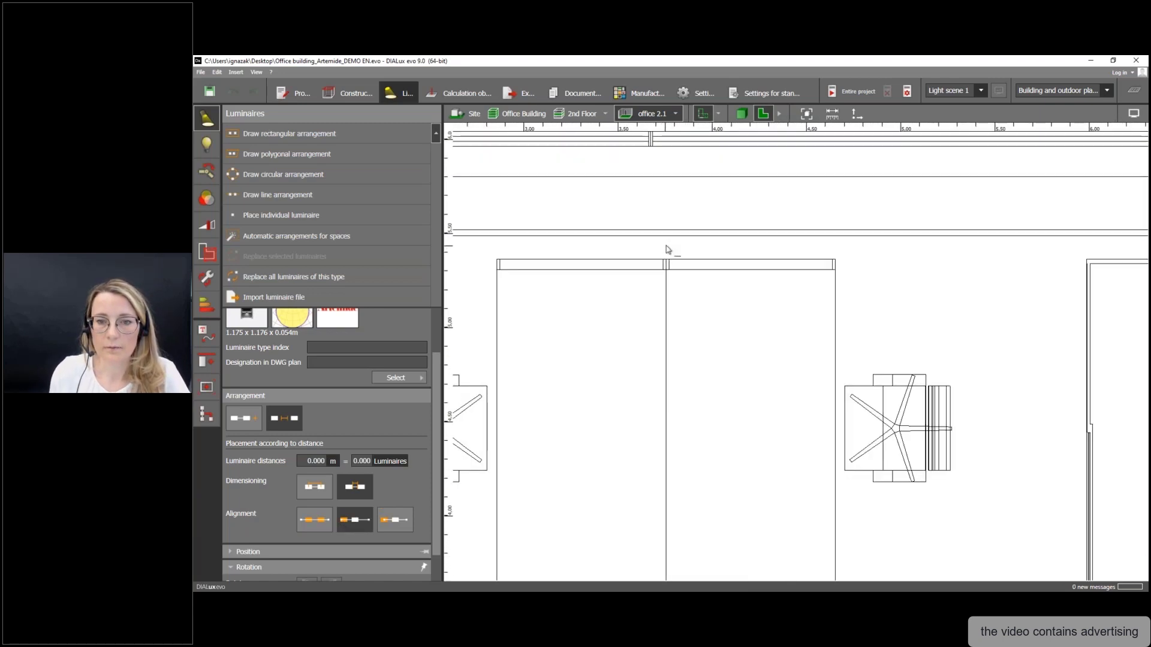
left_click(665, 238)
scroll(668, 242, "down", 5)
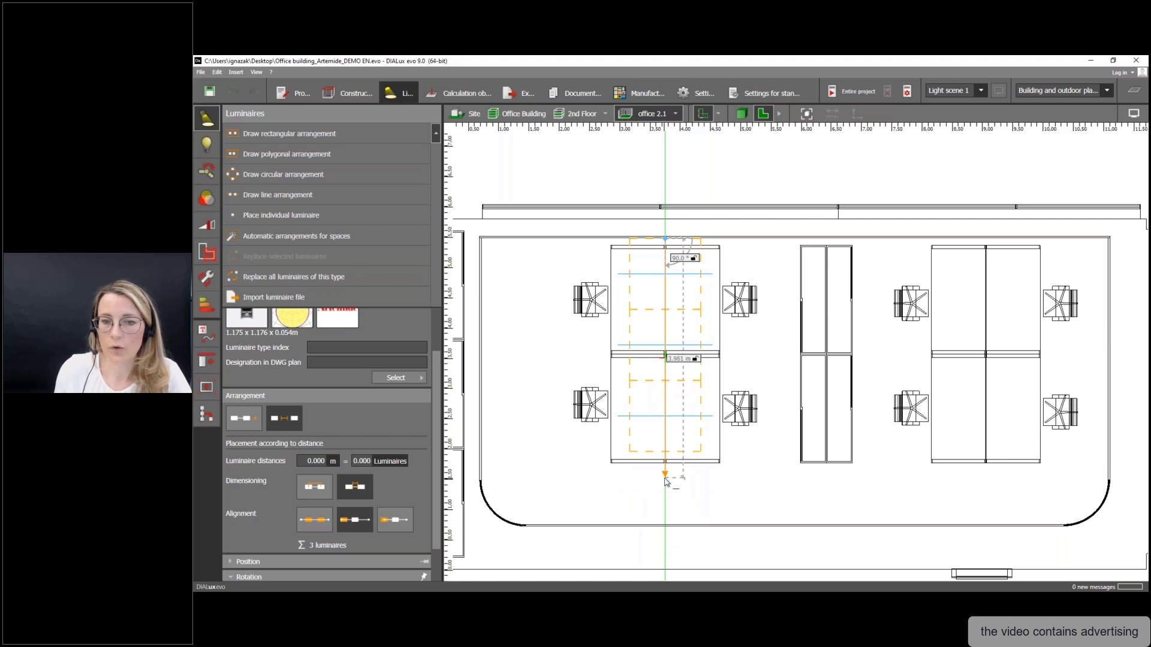
left_click(666, 525)
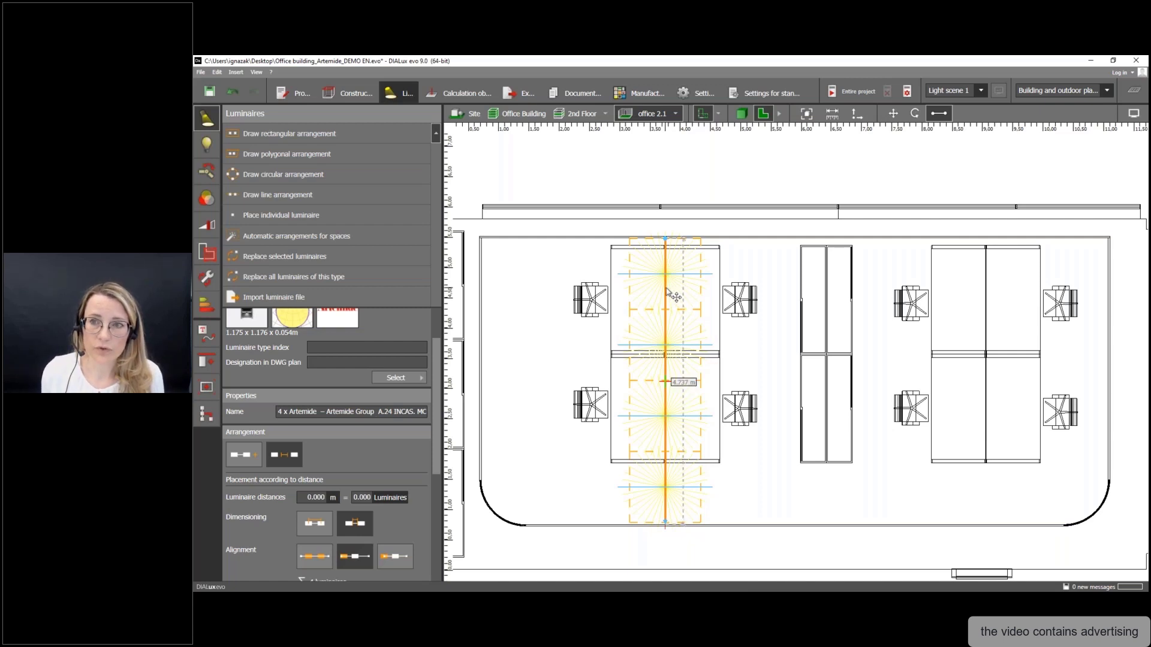
- Reselect the luminaire line, shift it slightly sideways over the desk centreline, and adjust its lower end point
left_click(939, 115)
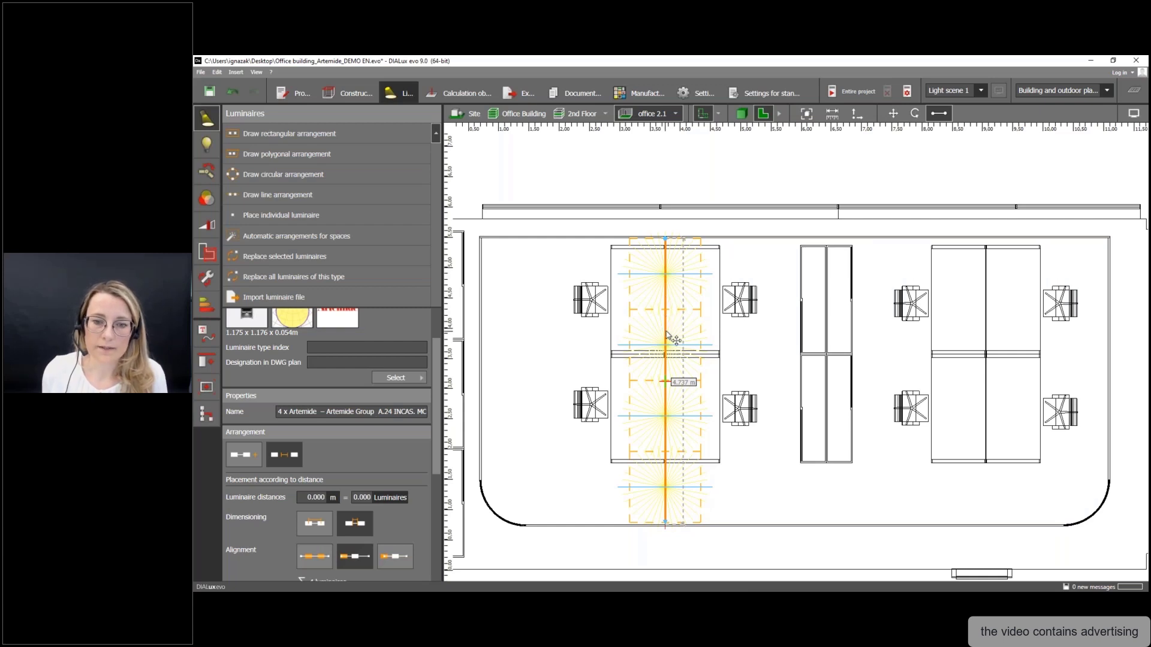
mouse_move(667, 335)
left_mouse_down()
mouse_move(539, 334)
mouse_move(669, 337)
mouse_move(666, 329)
left_mouse_up()
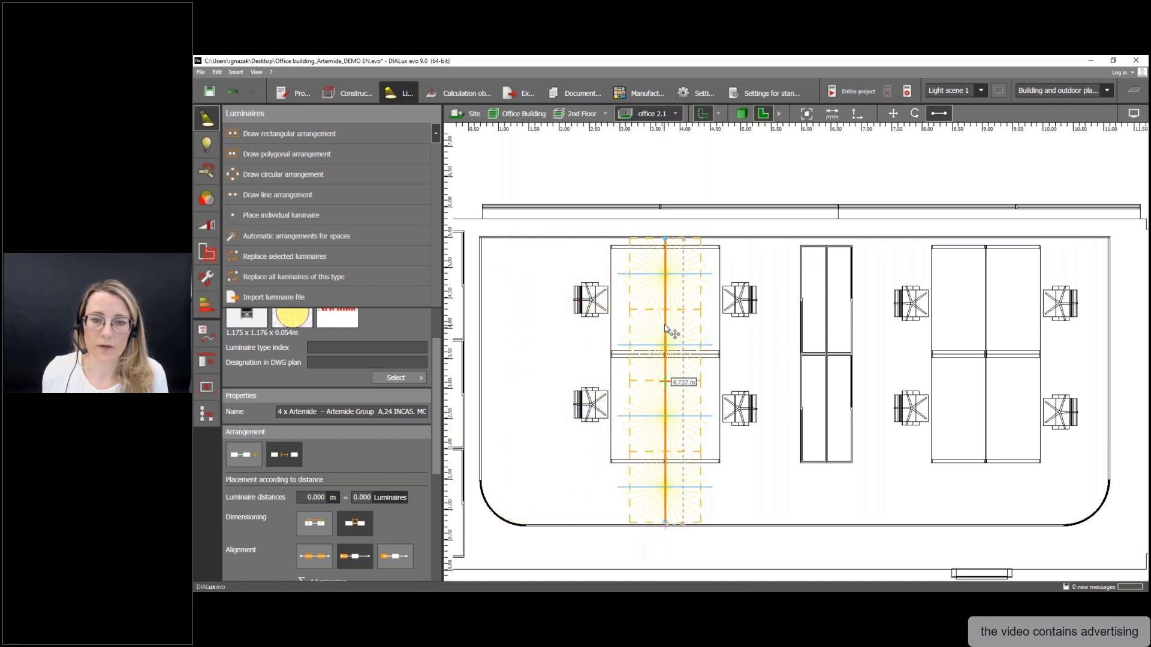
left_click(750, 334)
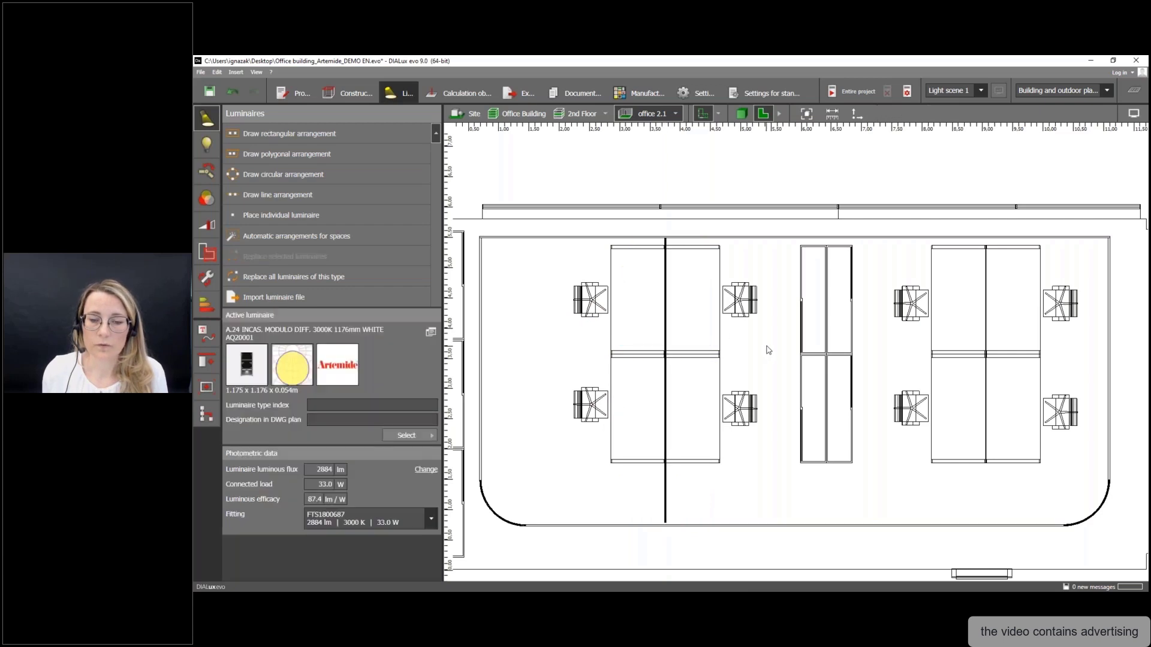
left_click(667, 325)
mouse_move(676, 328)
left_mouse_down()
mouse_move(687, 327)
mouse_move(666, 330)
left_mouse_up()
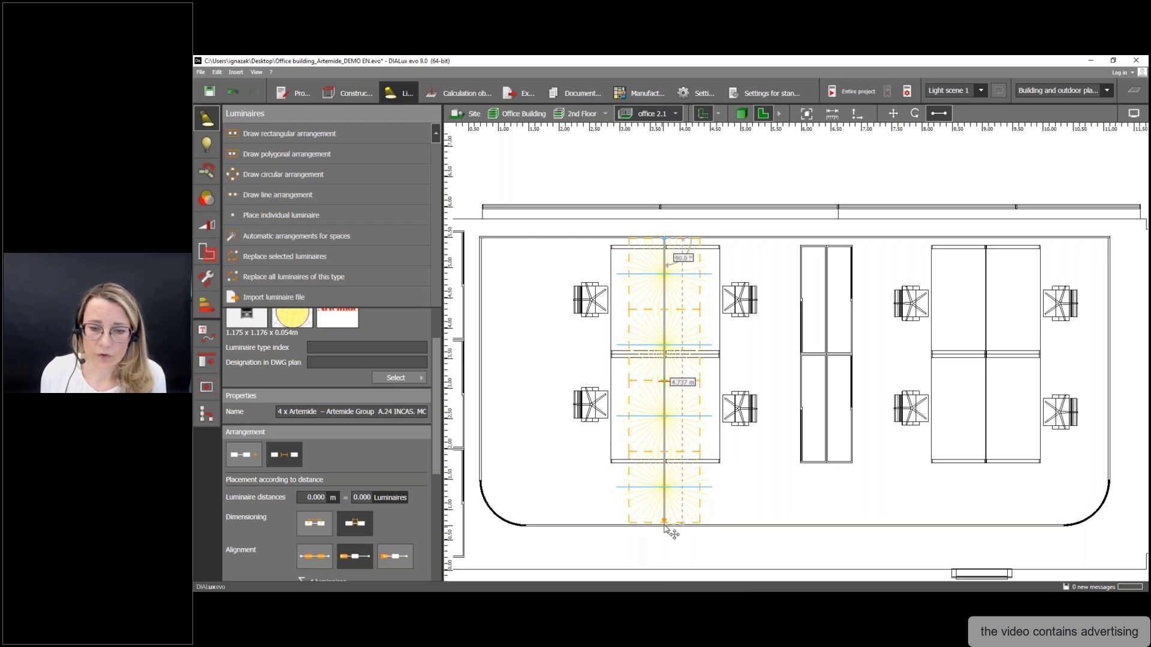
mouse_move(664, 527)
left_mouse_down()
mouse_move(667, 562)
mouse_move(674, 532)
left_mouse_up()
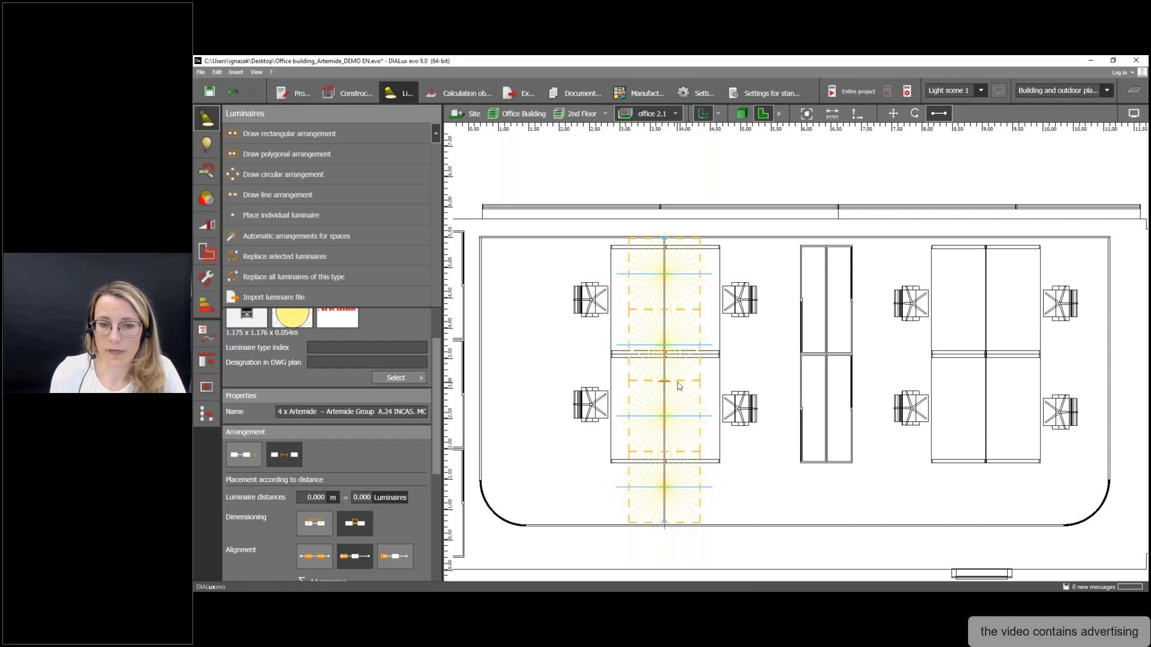
- Examine the luminaire line on the office ceiling in 3D from below and select it
left_click(742, 113)
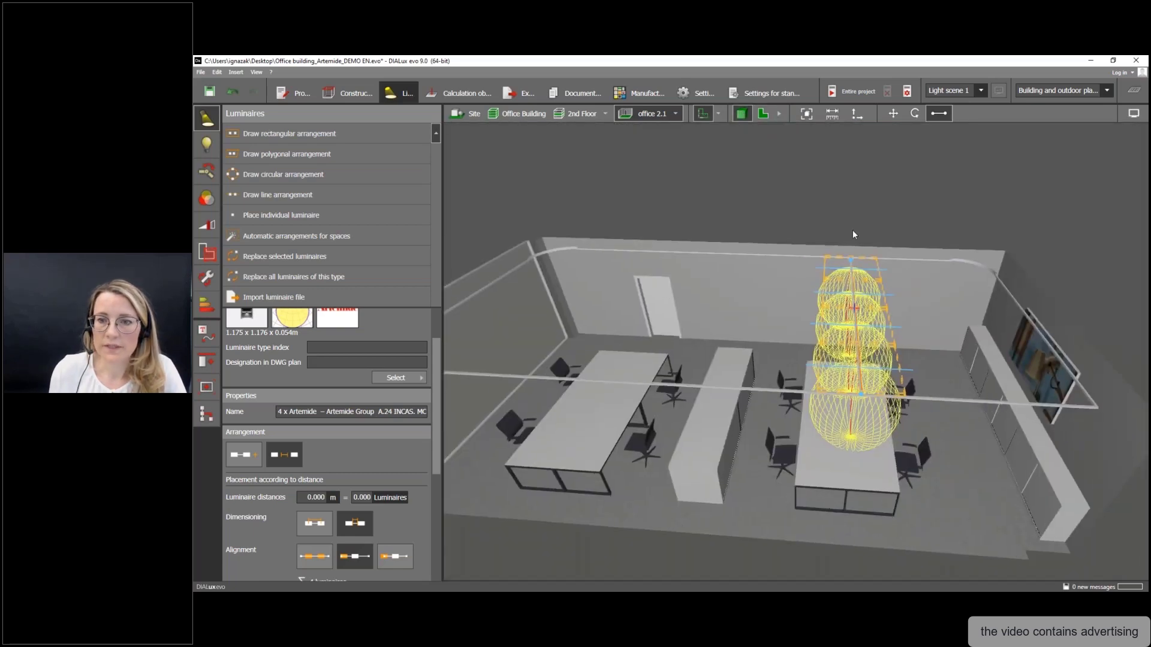
right_click_drag(853, 231, 881, 183)
left_click(881, 183)
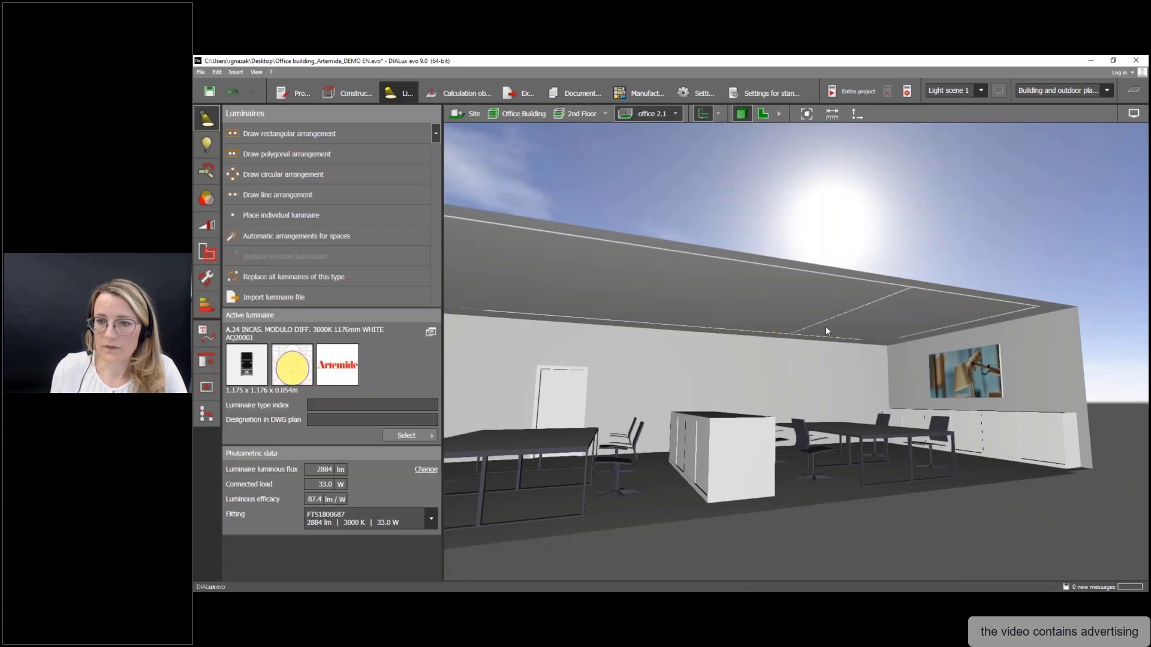
scroll(868, 334, "up", 2)
scroll(869, 334, "up", 4)
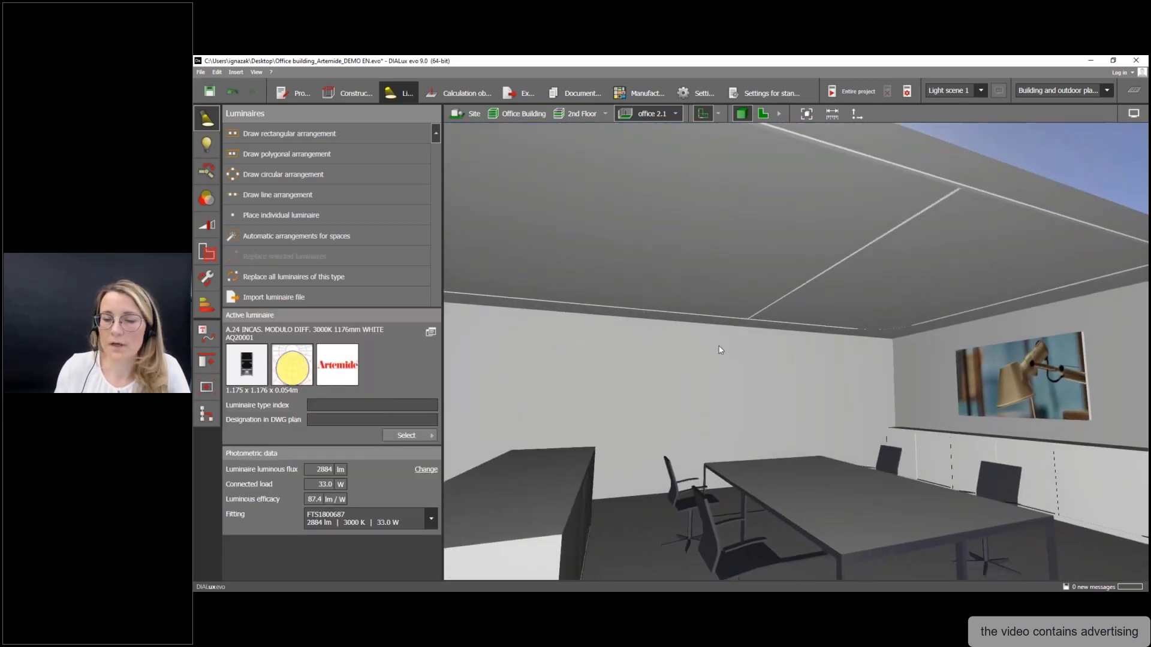
right_click_drag(721, 347, 769, 328)
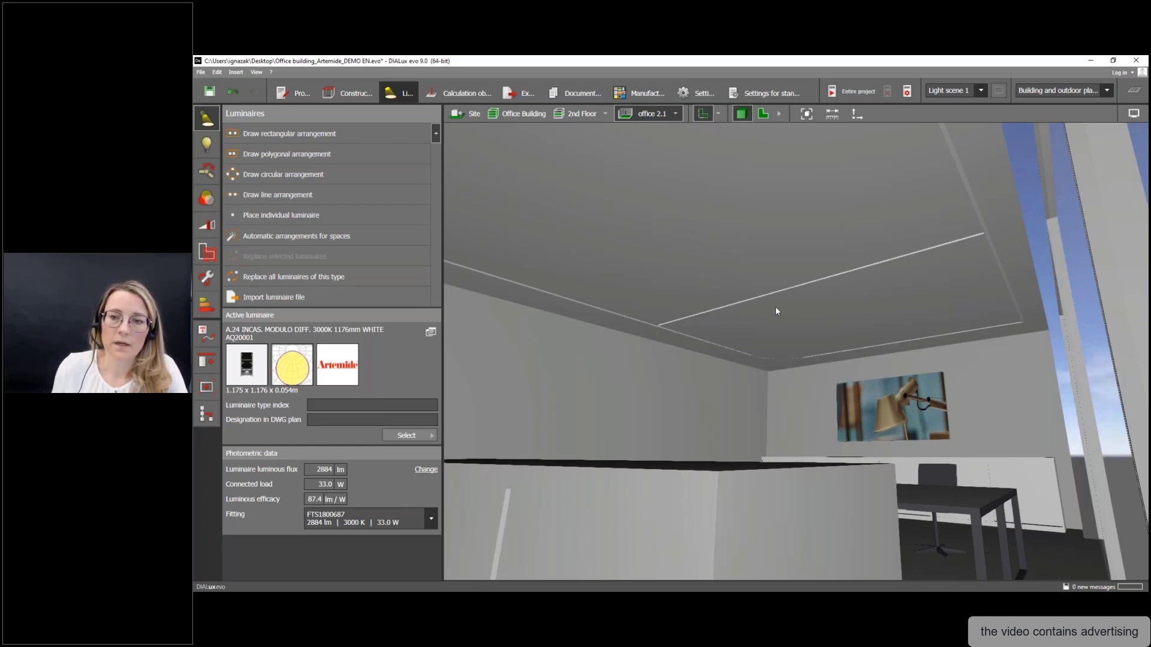
right_click_drag(775, 310, 764, 319)
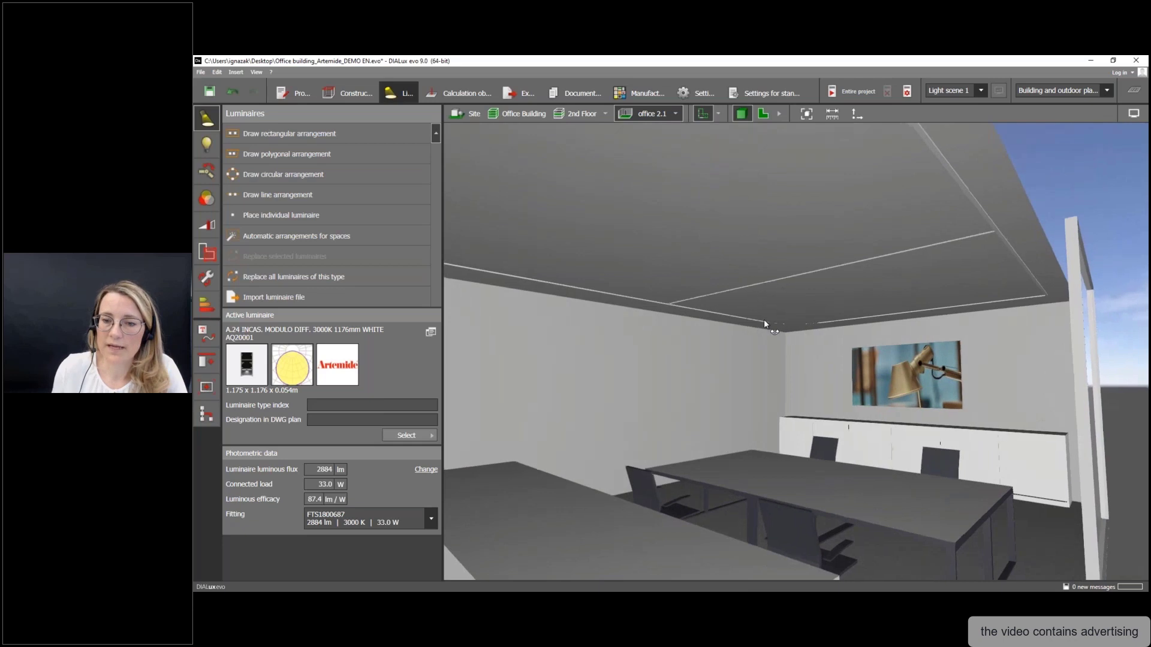
left_click(899, 261)
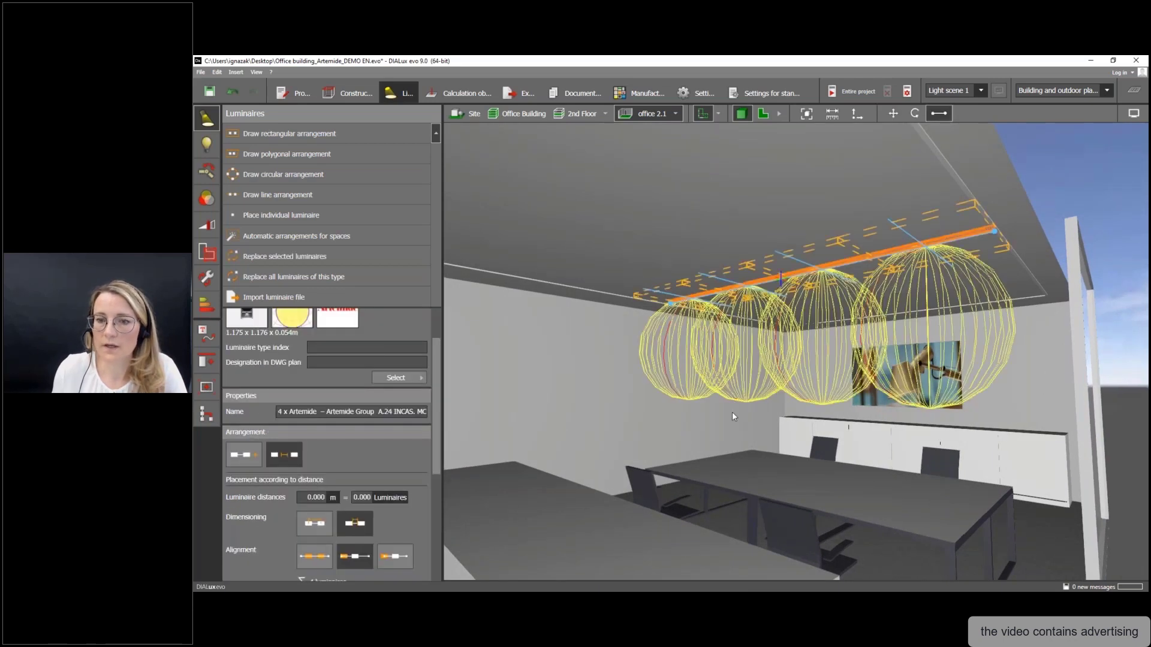
- In plan view, draw a vertical luminaire line about 4.74 m long along the central cabinets' centreline, between the ceiling's inner contour lines
left_click(764, 114)
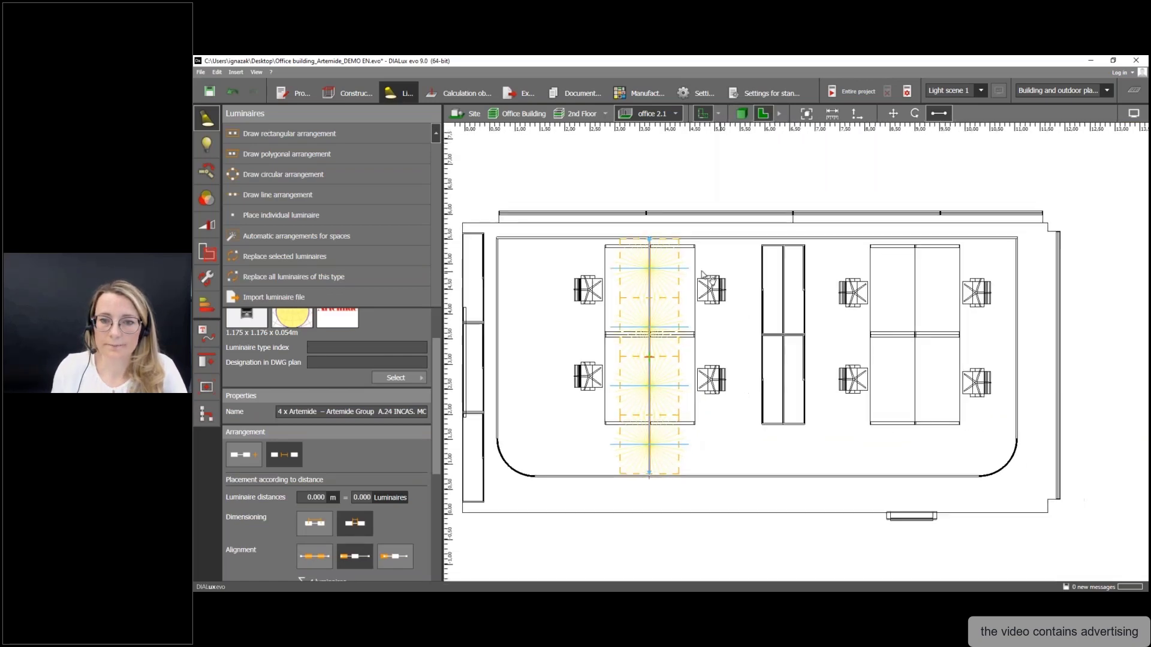
left_click(526, 309)
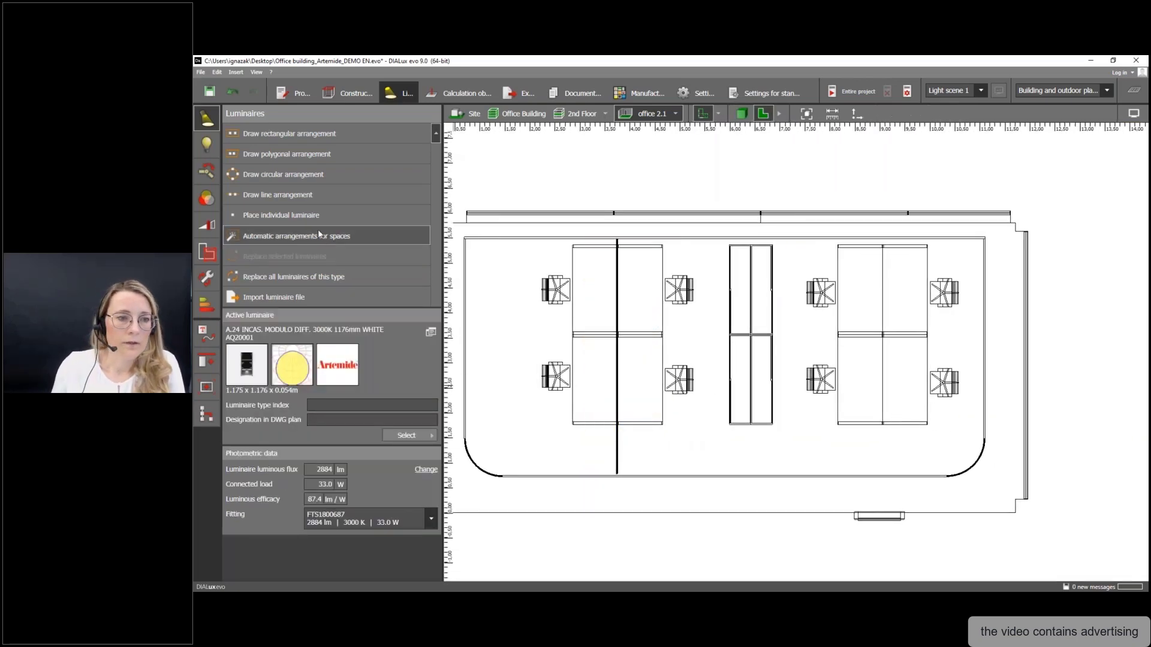
left_click(271, 196)
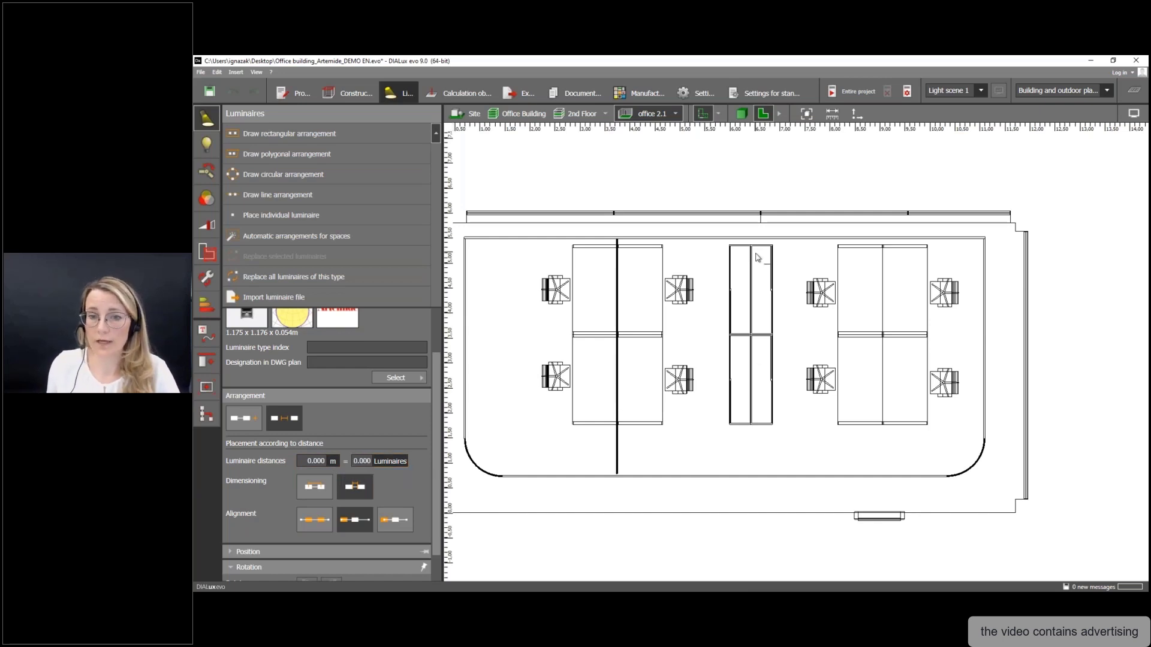
scroll(742, 238, "up", 5)
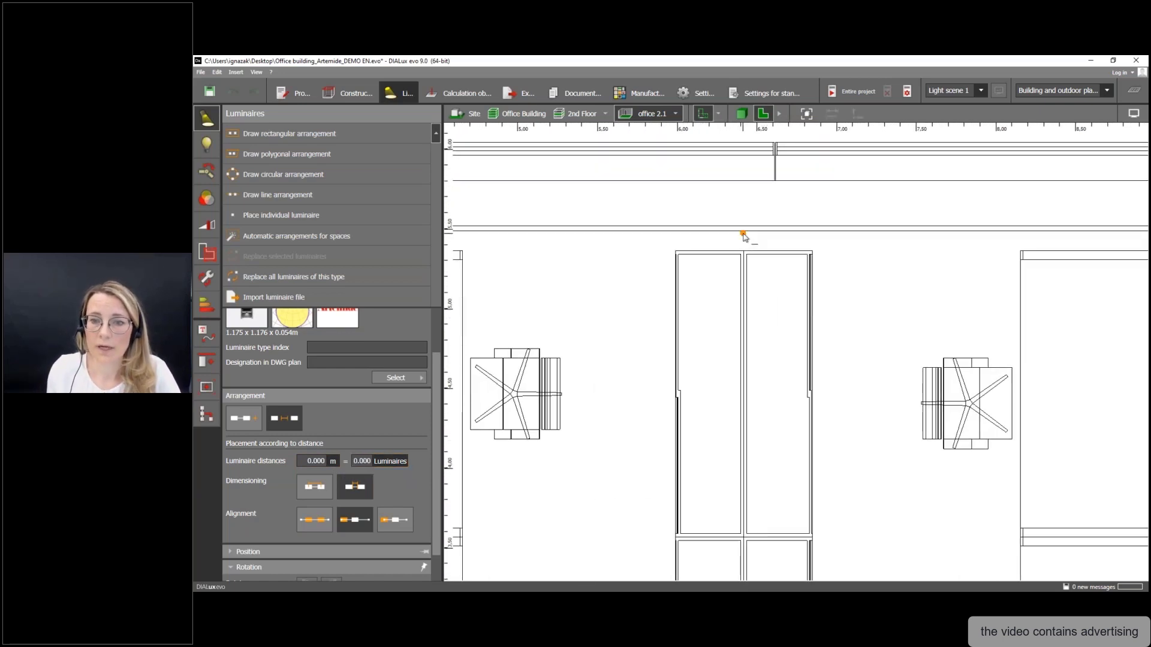
scroll(743, 238, "down", 5)
left_click(743, 238)
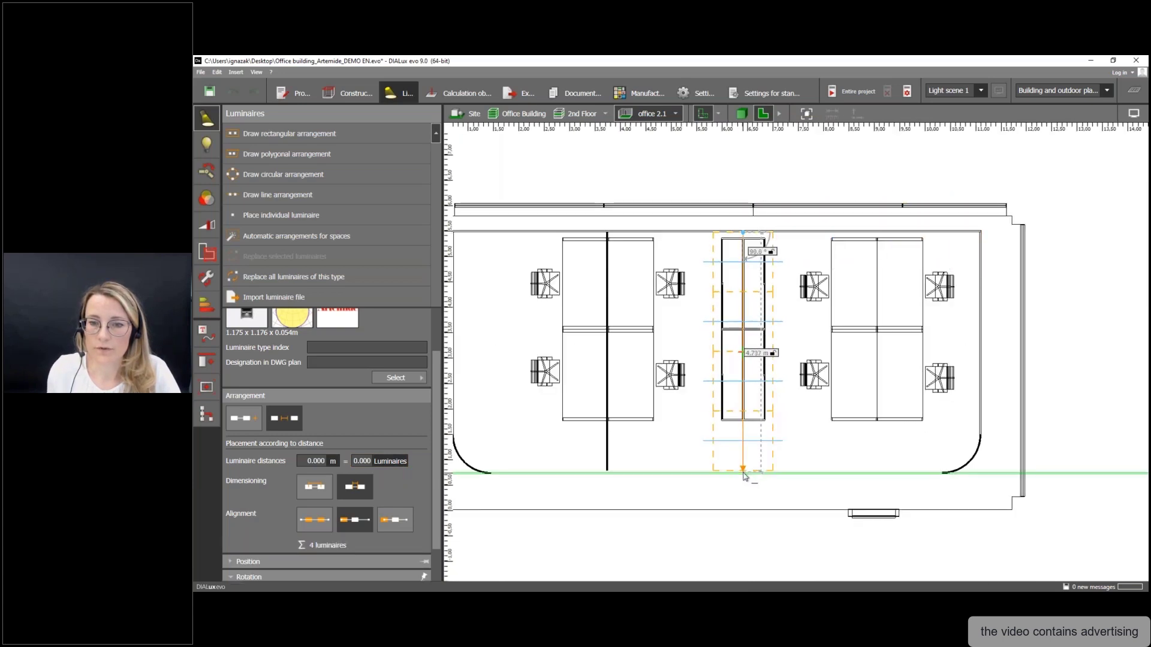
left_click(743, 472)
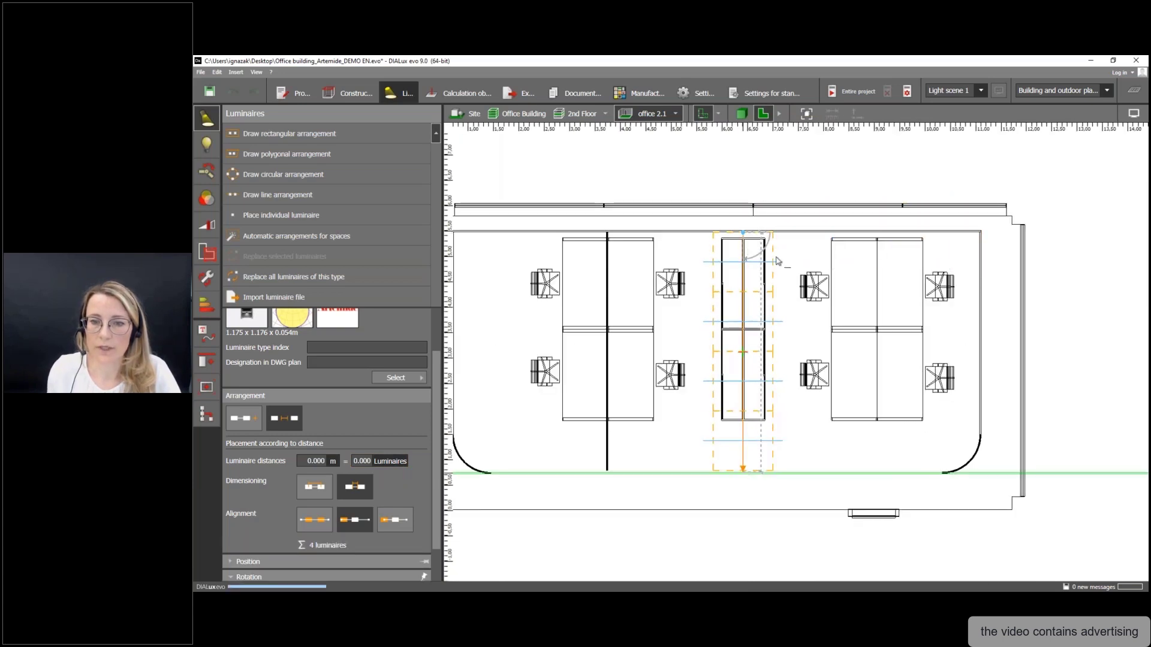
- Draw a third vertical luminaire line along the centreline of the right desk group, between the ceiling's inner contour lines
left_click(321, 200)
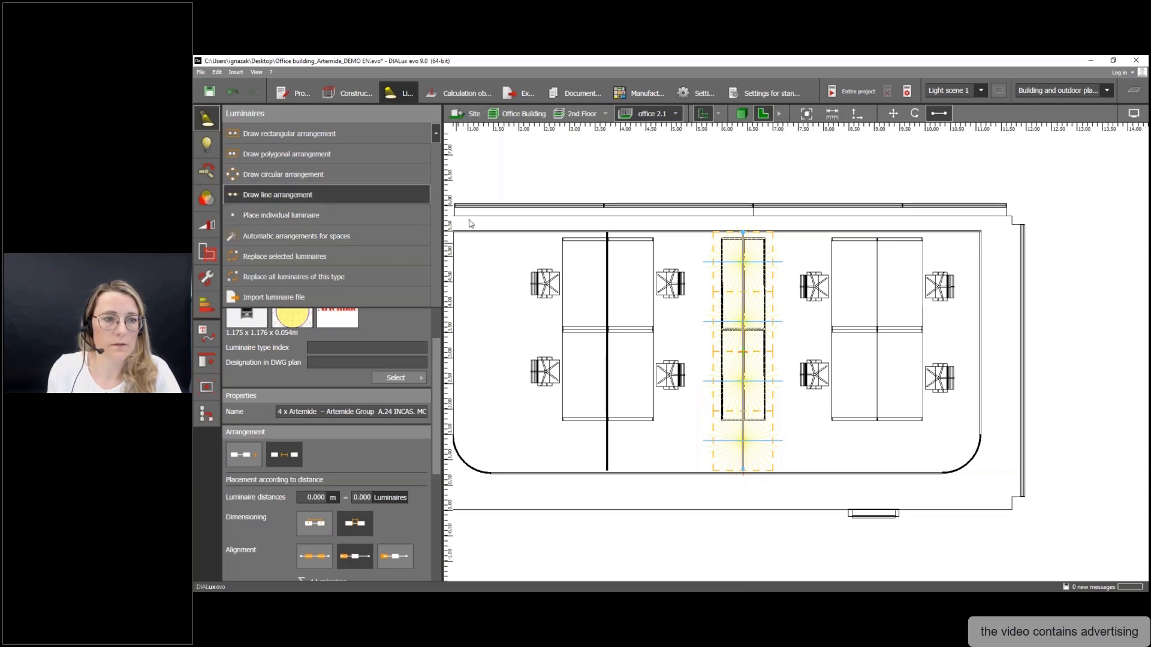
left_click(877, 233)
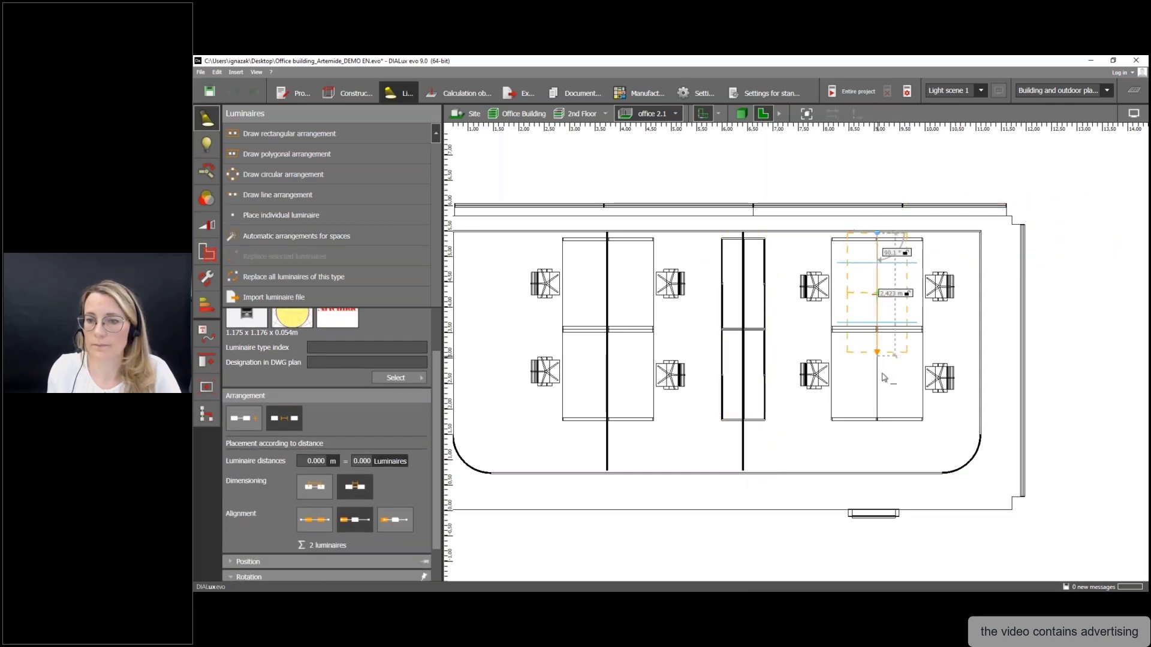
left_click(879, 473)
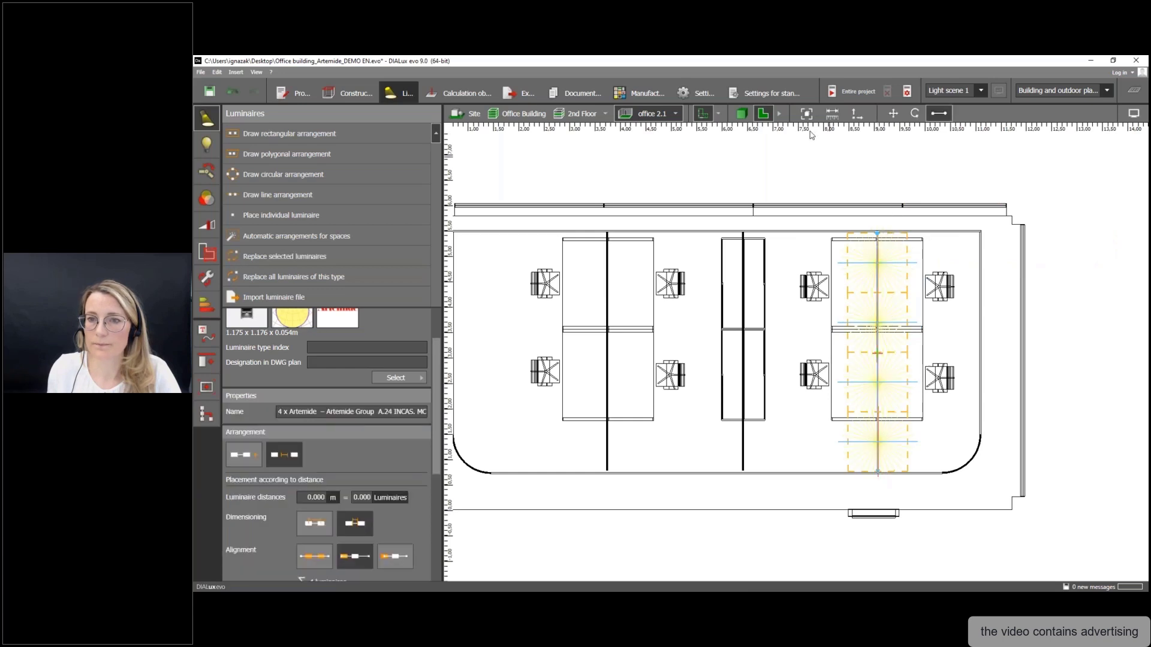
- Move the right luminaire line slightly so its upper end meets the ceiling's inner contour over the desk centreline
left_click(894, 116)
scroll(879, 237, "up", 8)
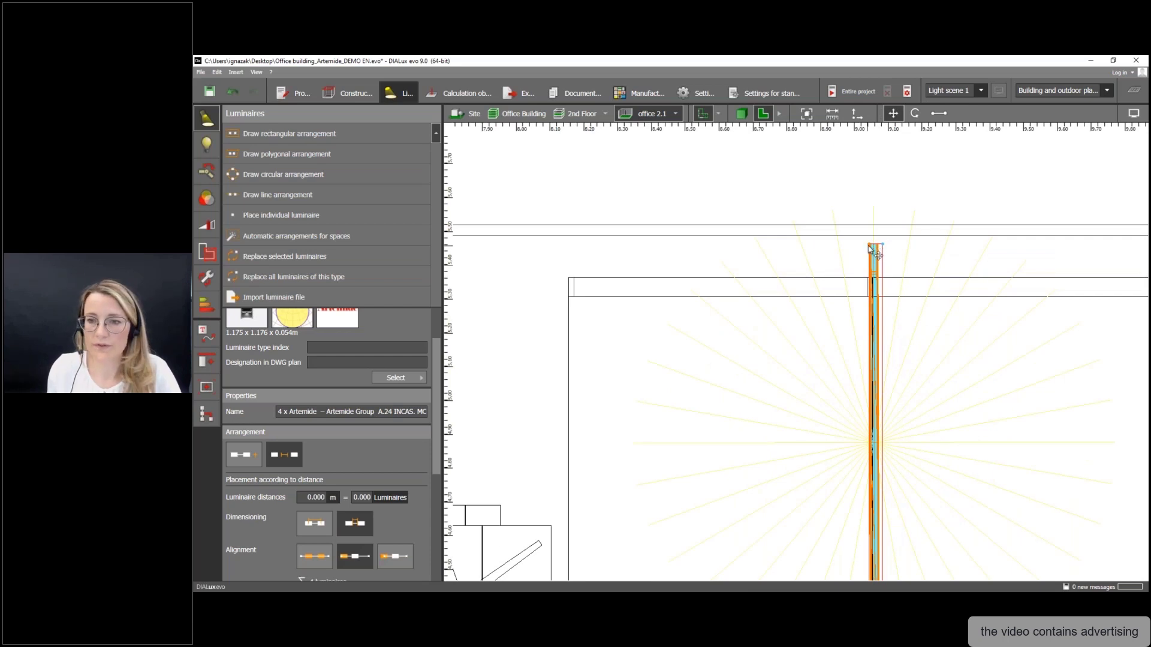
left_click_drag(871, 247, 869, 240)
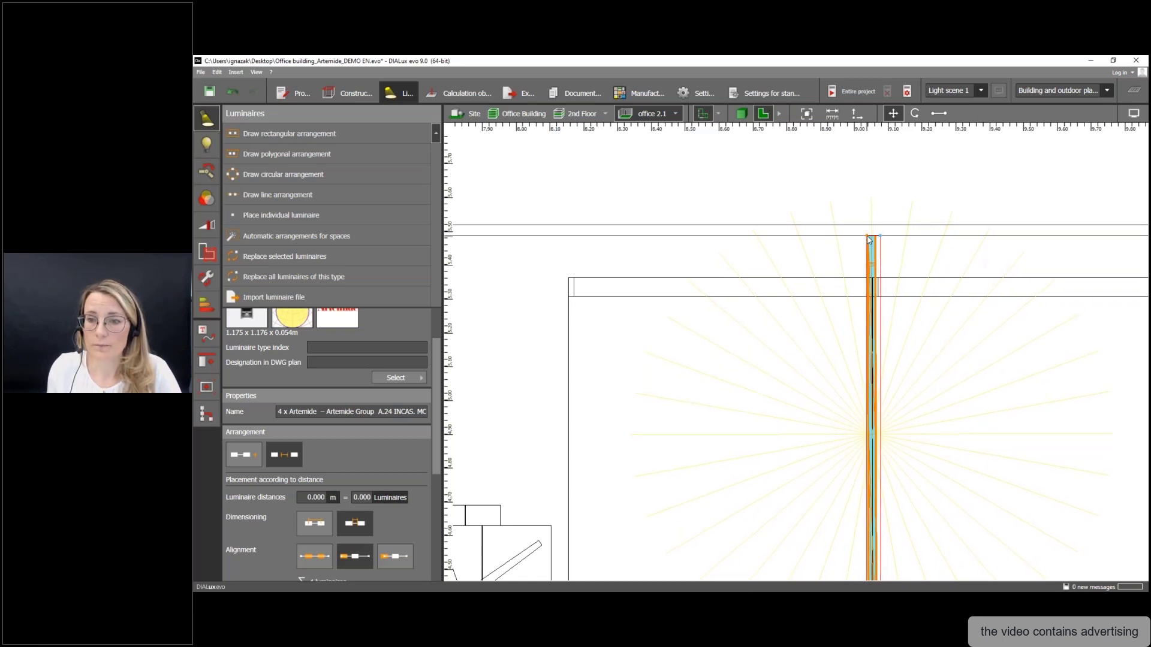
scroll(871, 240, "down", 5)
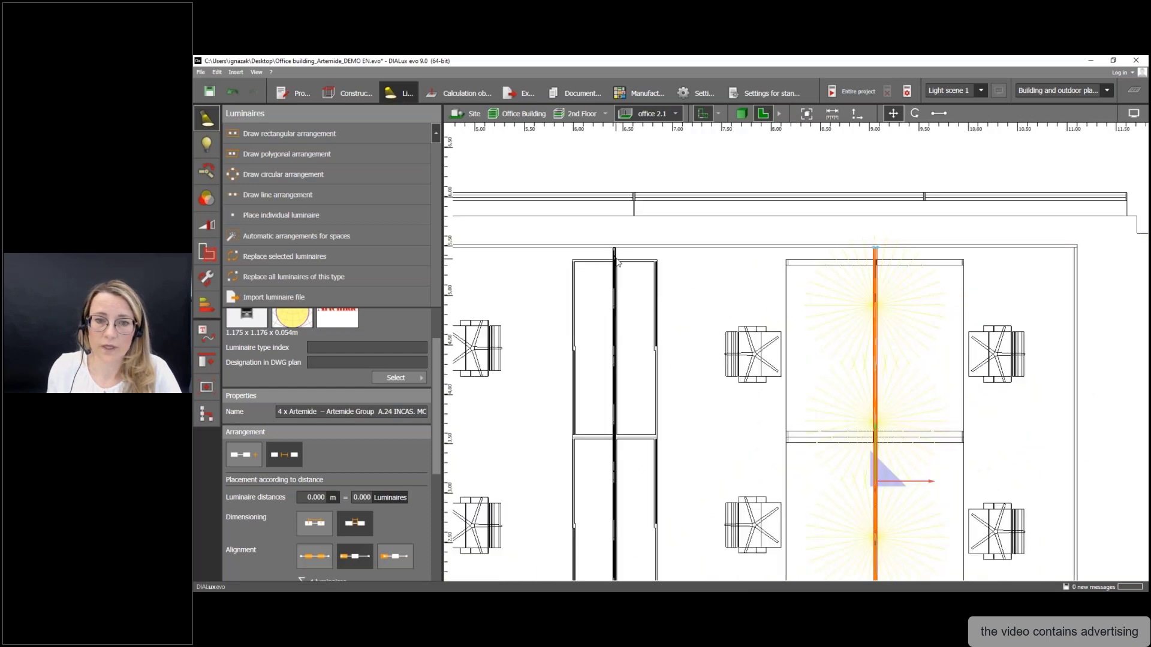
- Move the luminaire line over the central cabinets so its upper end sits flush with the ceiling's inner contour
left_click(605, 267)
scroll(605, 267, "up", 5)
left_click(893, 114)
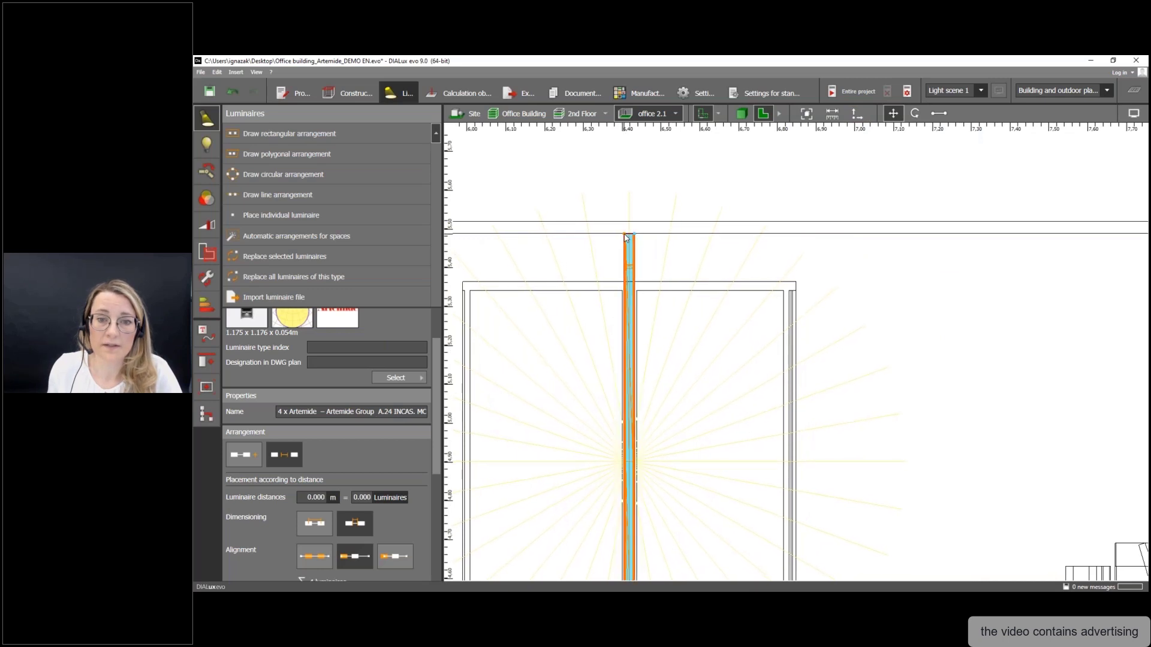
scroll(856, 271, "down", 4)
middle_click_drag(601, 283, 743, 271)
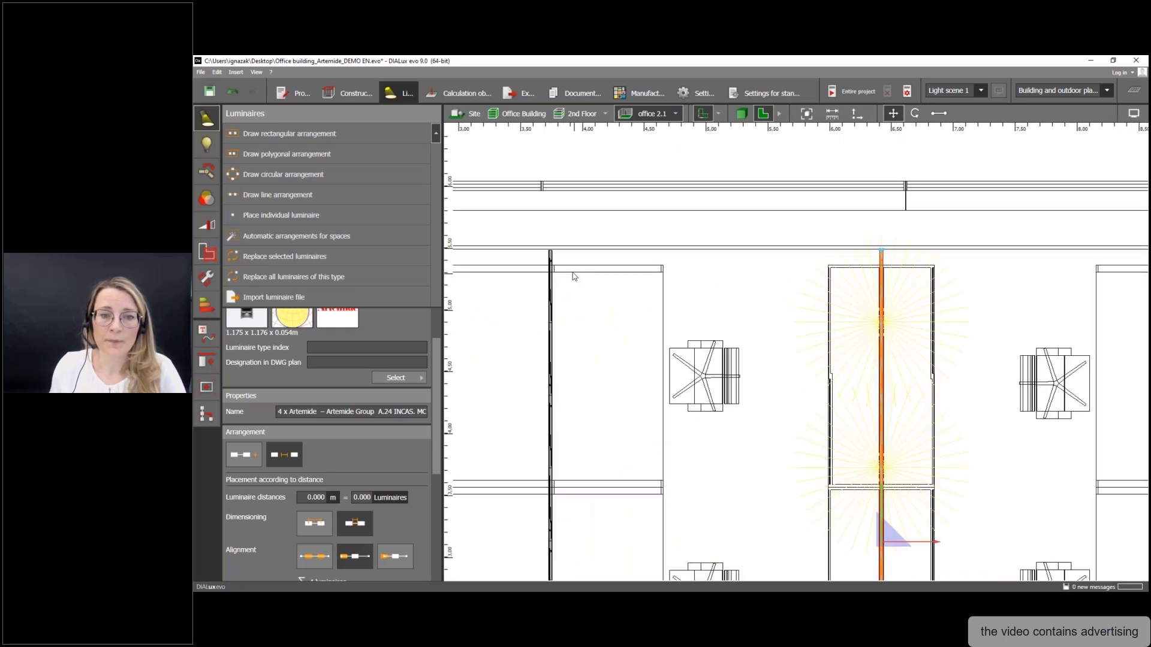
- Move the left luminaire line so its upper end meets the ceiling's inner contour, centred on the desk divider
left_click(550, 259)
left_click(893, 114)
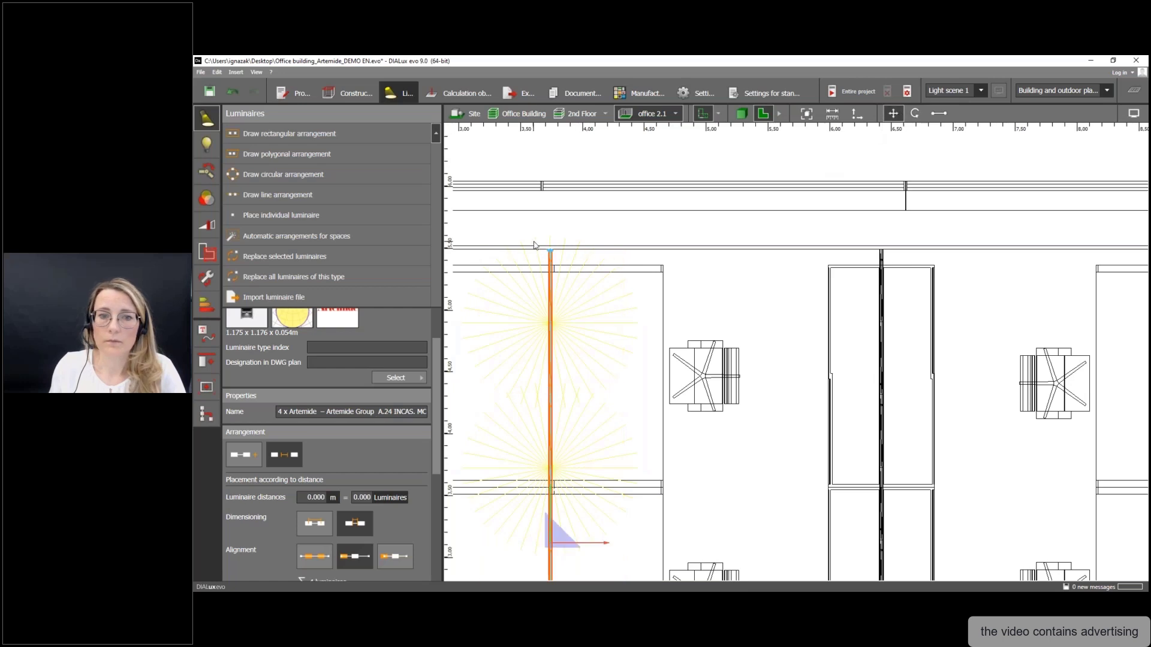
scroll(540, 248, "up", 8)
left_click_drag(641, 256, 654, 251)
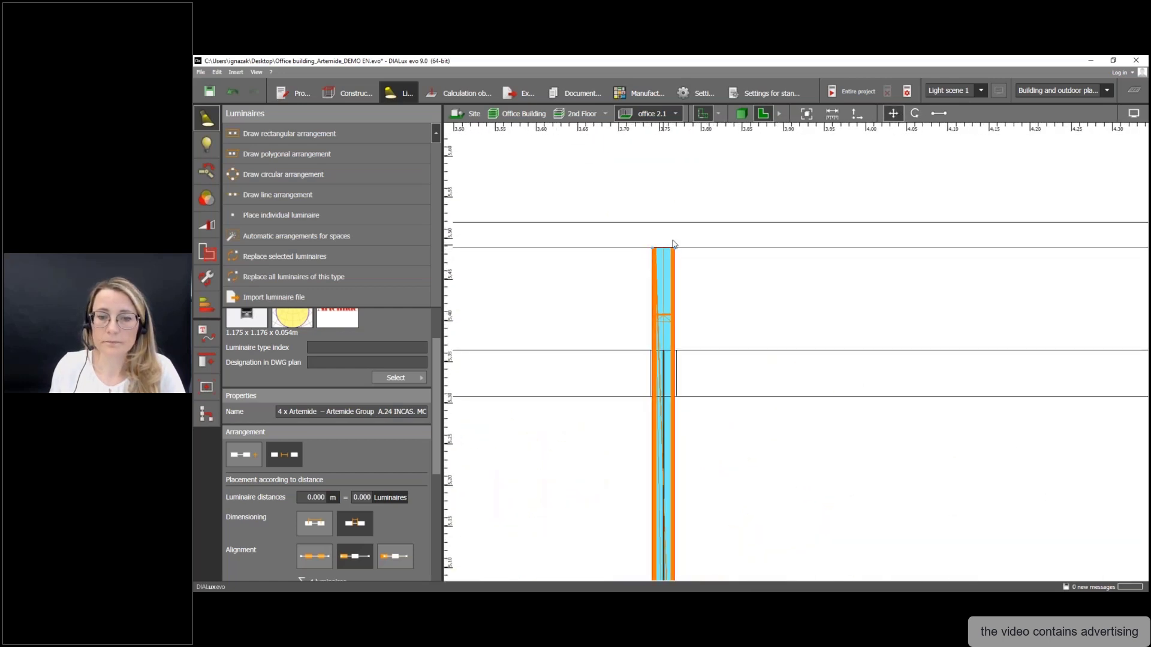
- Examine the three luminaire lines in 3D from several directions, then check the whole office in plan view
left_click(743, 115)
scroll(708, 230, "down", 3)
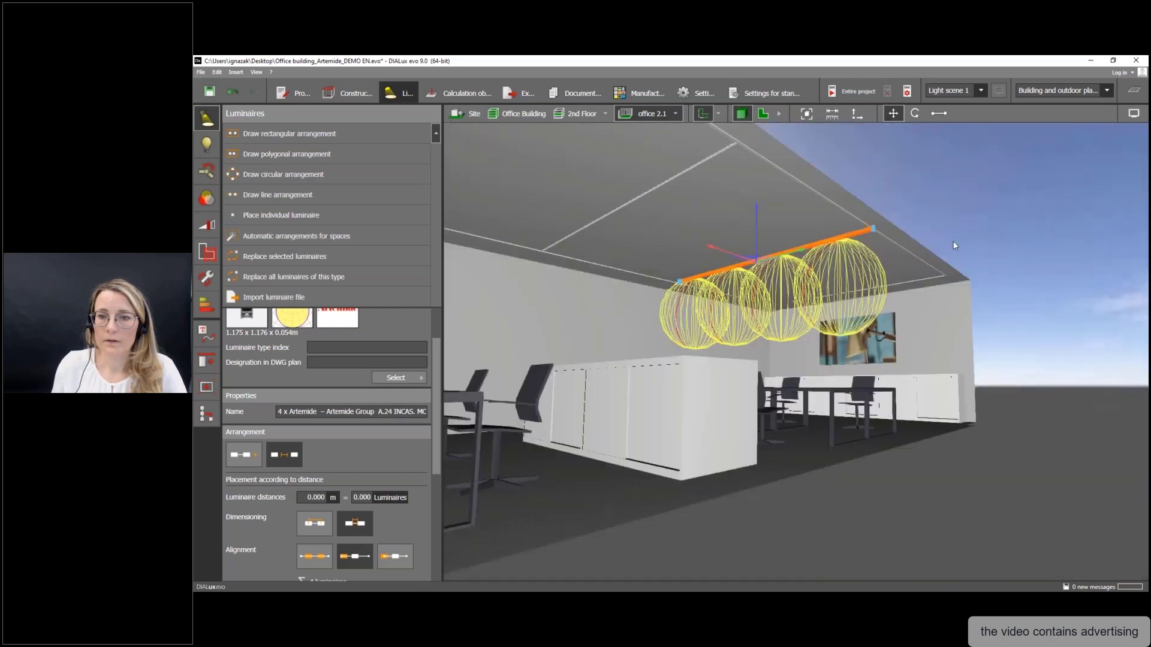
left_click(933, 322)
right_click_drag(932, 322, 815, 224)
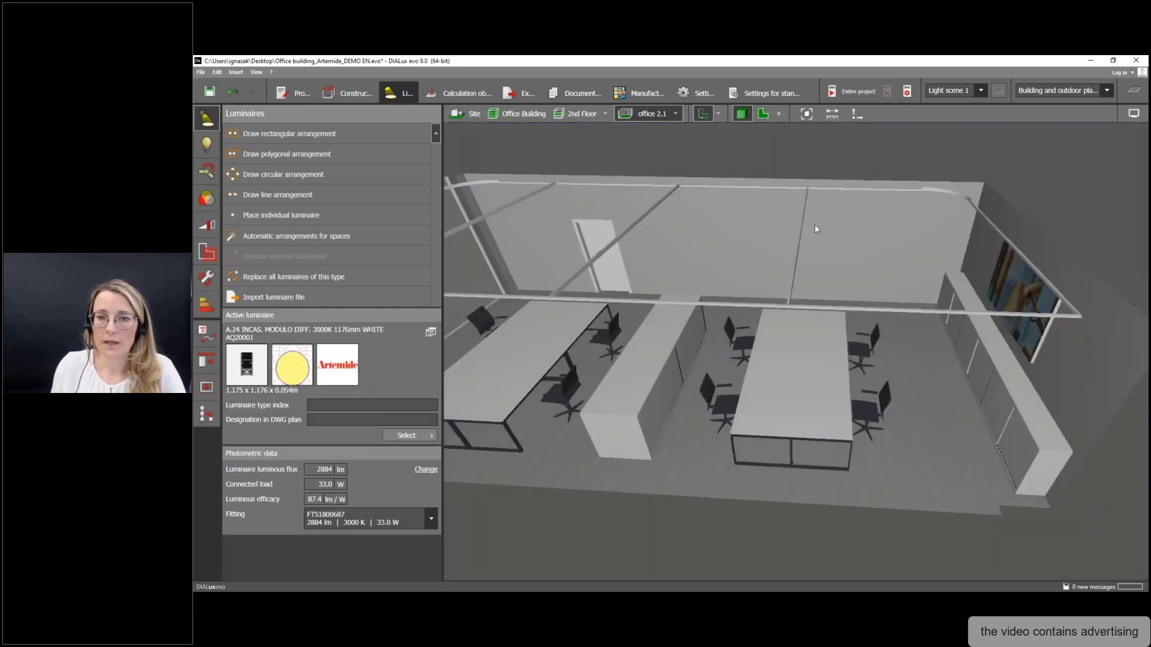
right_click_drag(729, 297, 887, 323)
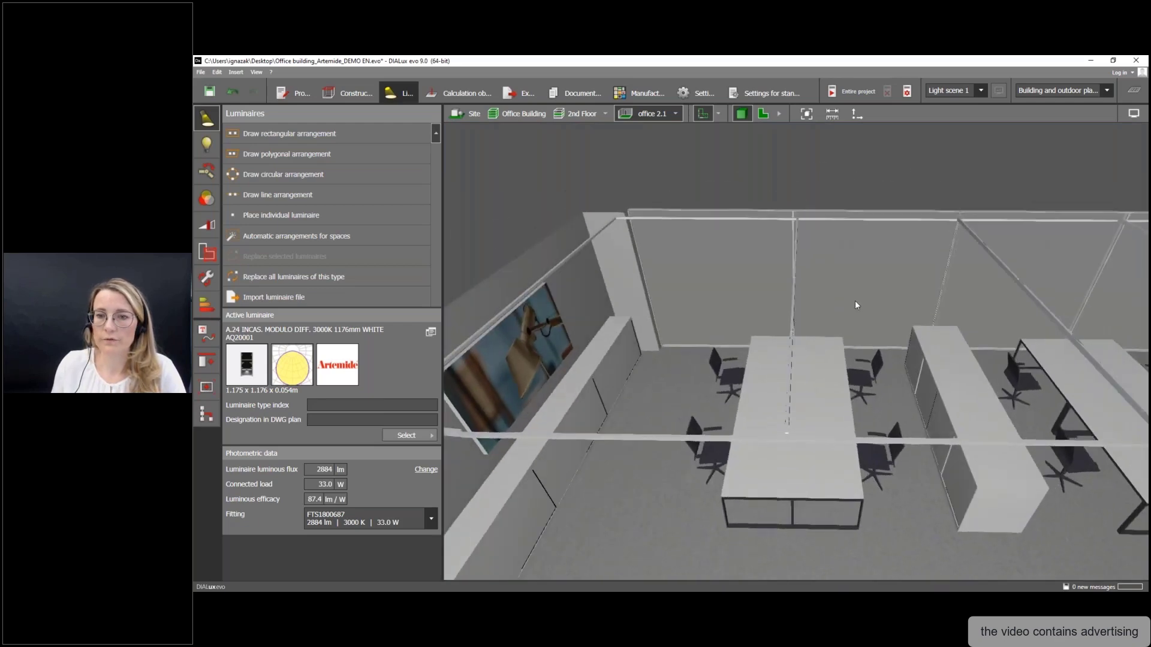
middle_click_drag(855, 301, 767, 290)
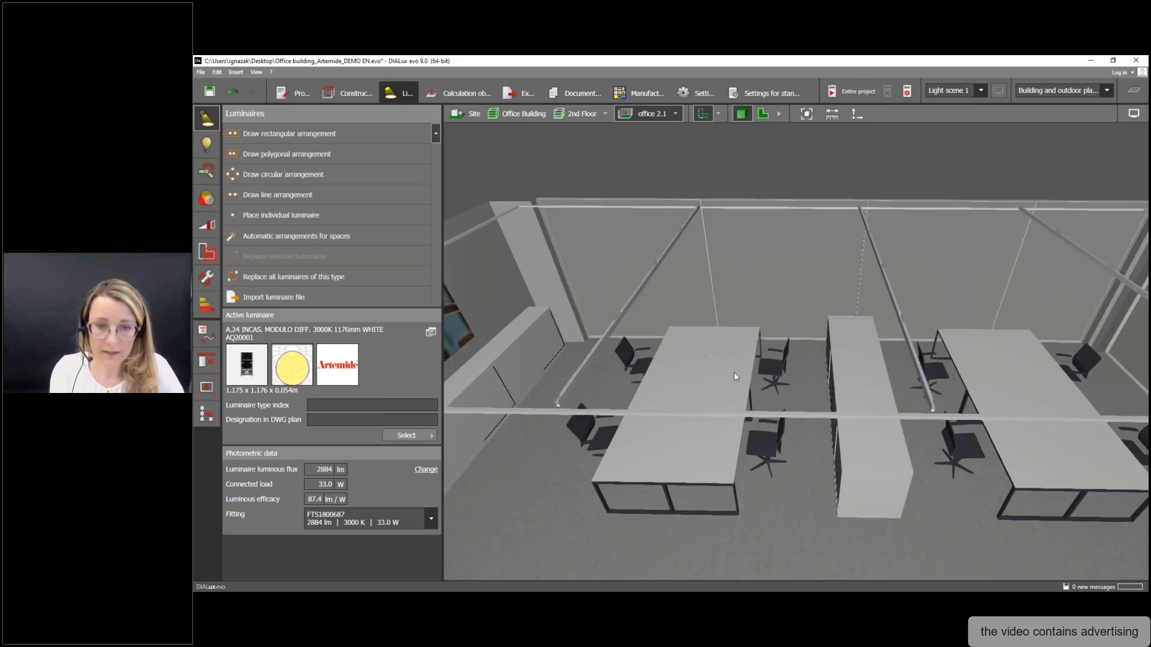
middle_click_drag(624, 229, 622, 217)
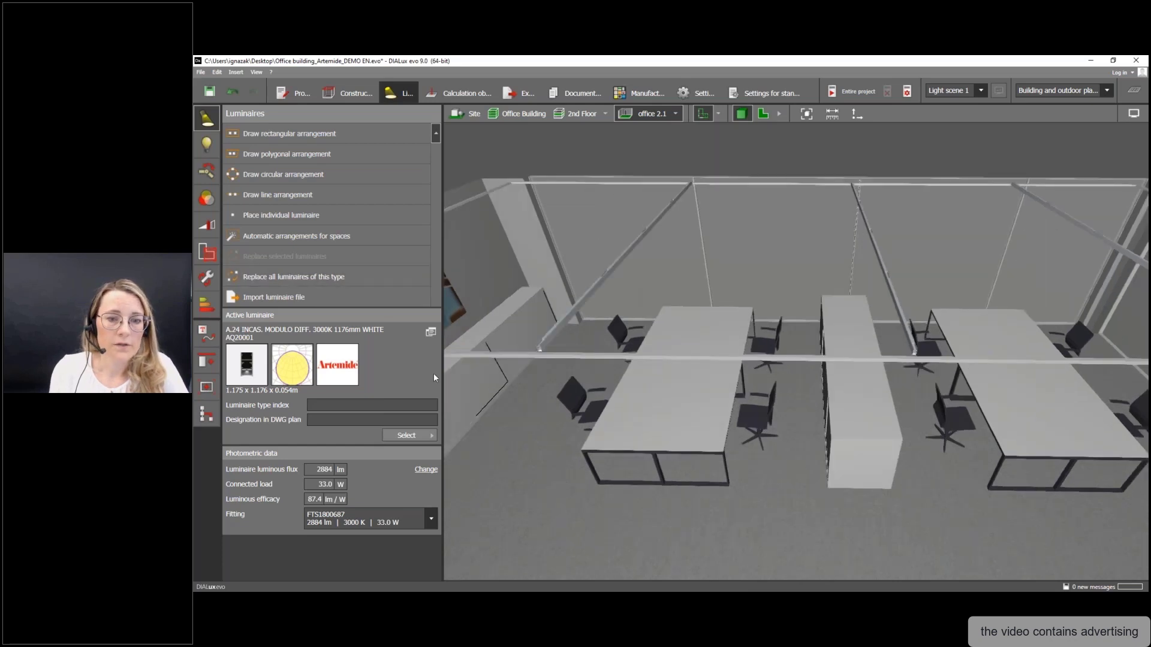
right_click_drag(554, 380, 552, 371)
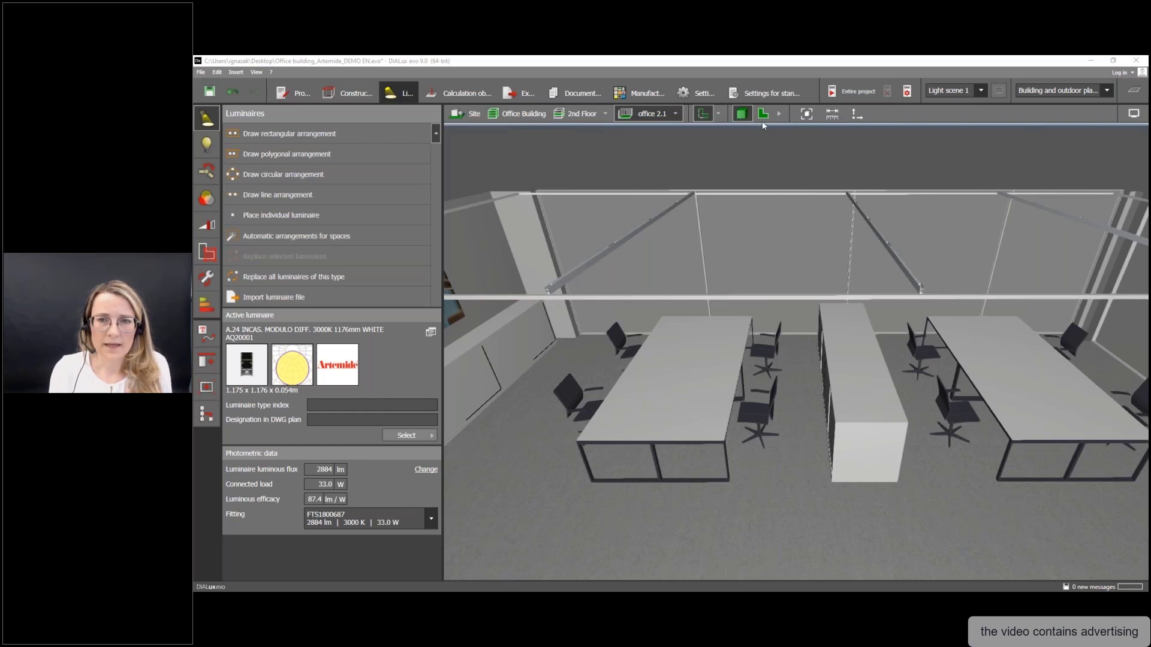
left_click(763, 115)
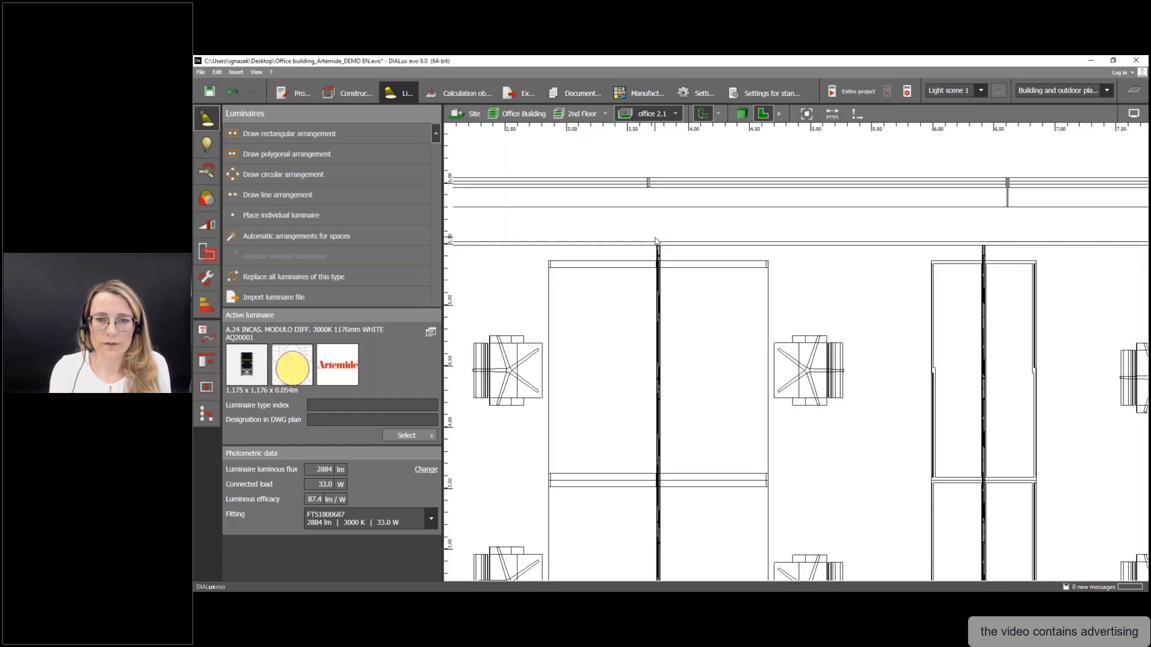
scroll(656, 239, "down", 5)
mouse_move(747, 244)
middle_mouse_down()
mouse_move(689, 243)
mouse_move(734, 242)
middle_mouse_up()
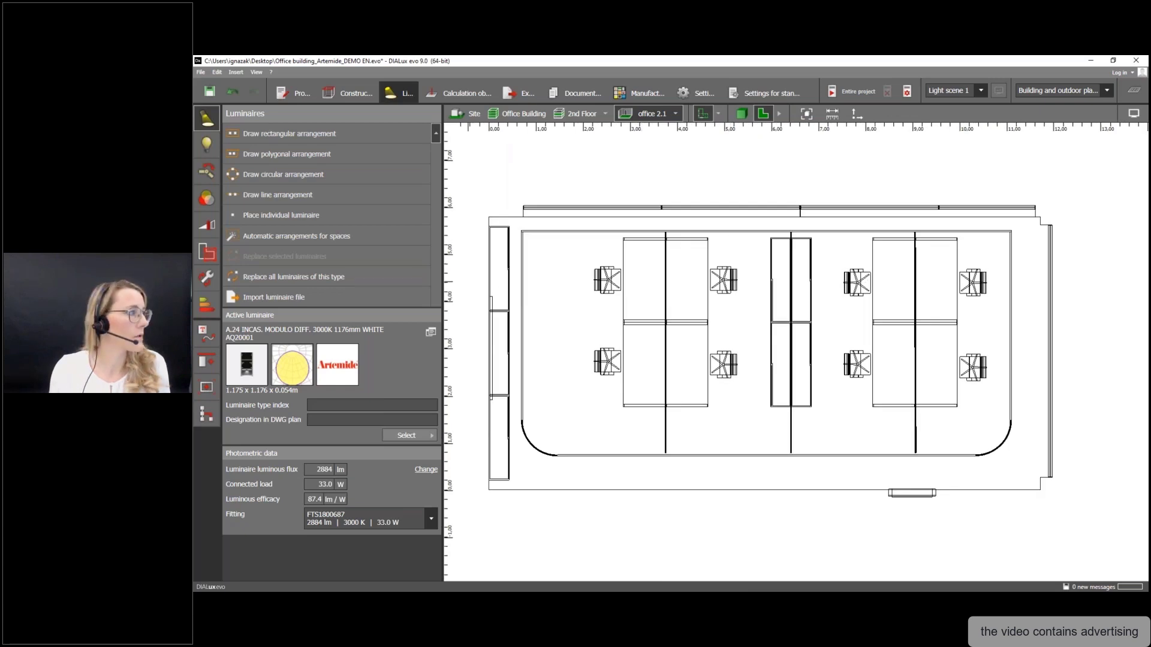
- Switch to the Artemide website in the browser and close the A.24 recessed track's product details
left_click_drag(193, 165, 714, 160)
left_click(829, 163)
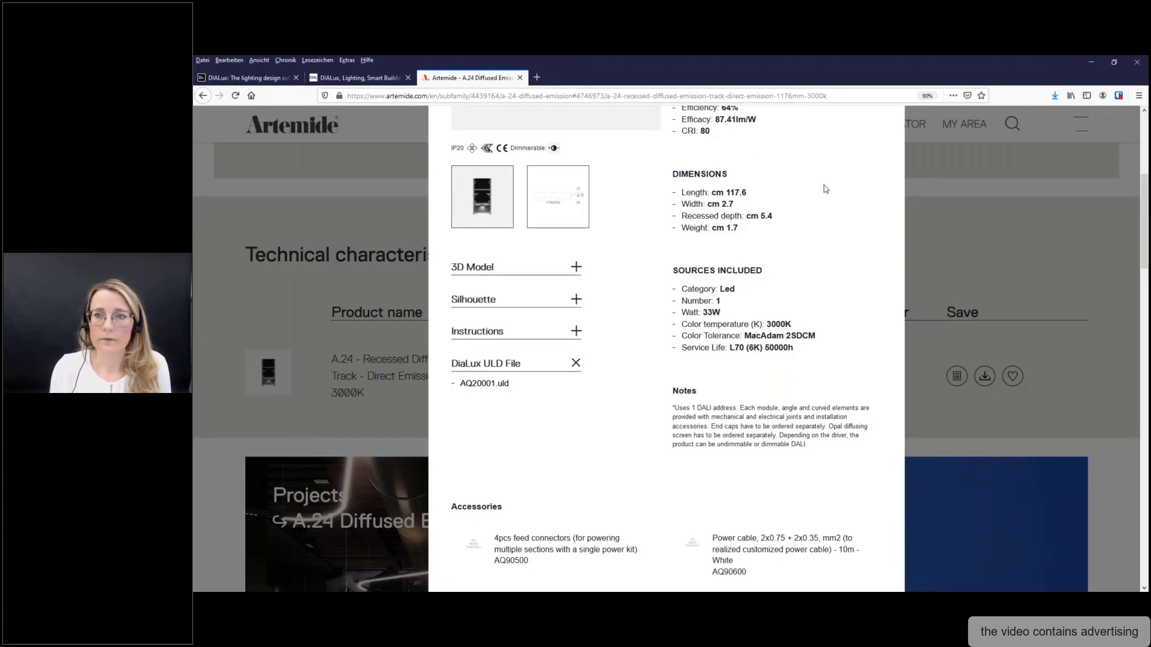
scroll(825, 190, "up", 5)
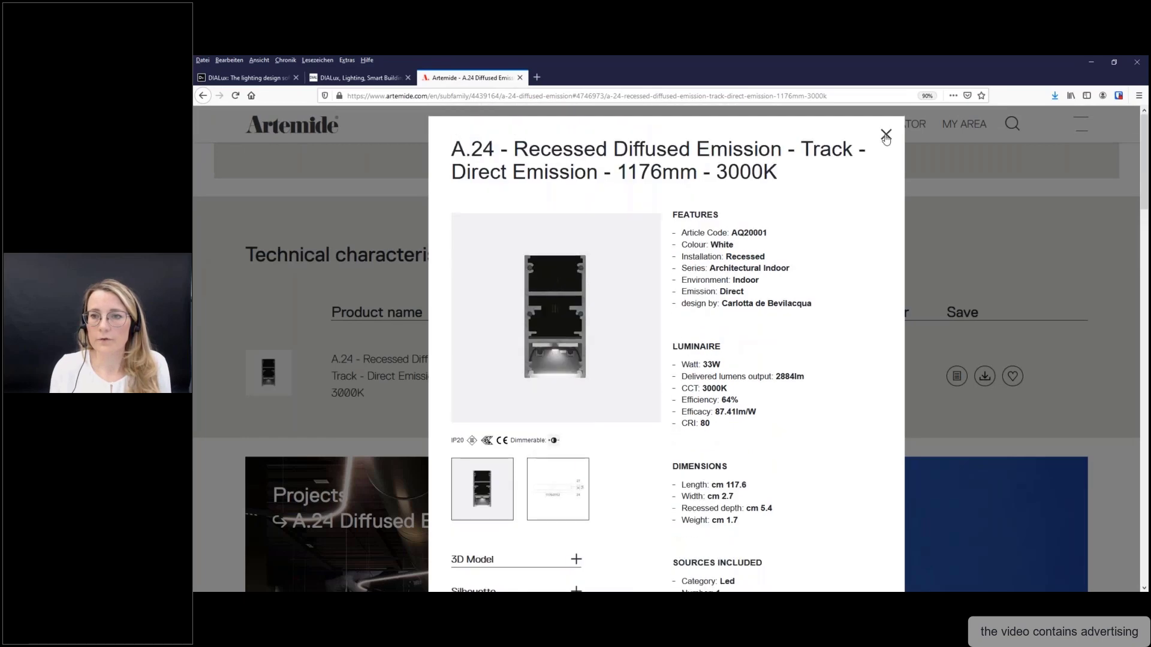
left_click(886, 135)
- Search the Artemide website for "Vector"
scroll(547, 282, "up", 10)
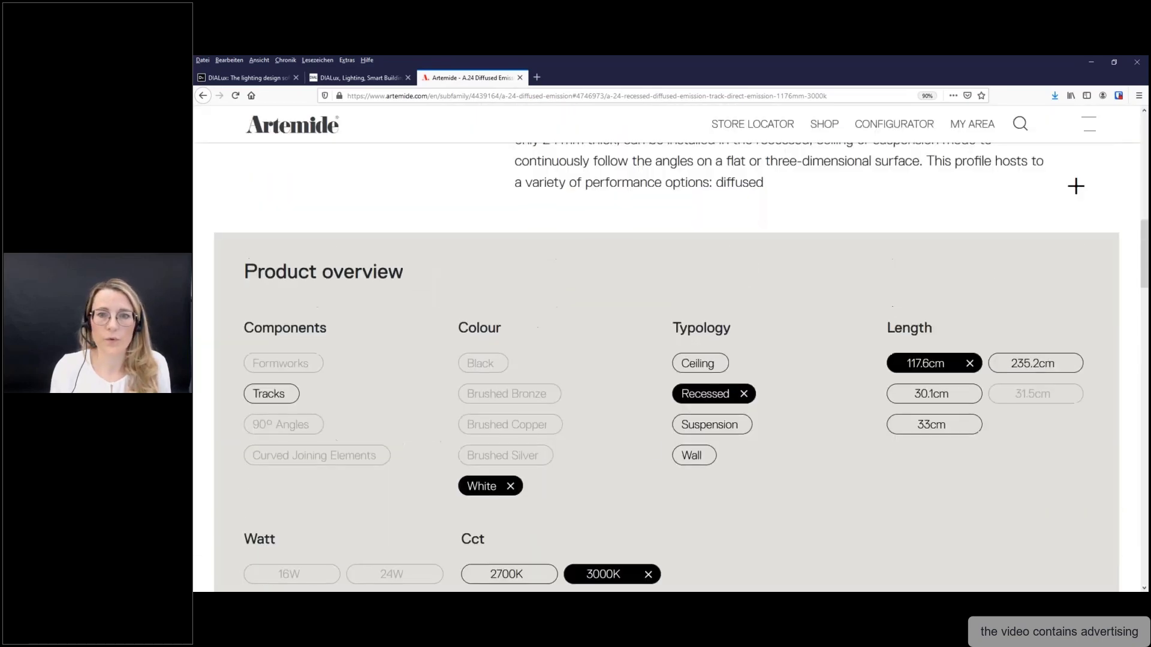
scroll(667, 347, "up", 5)
left_click(1023, 129)
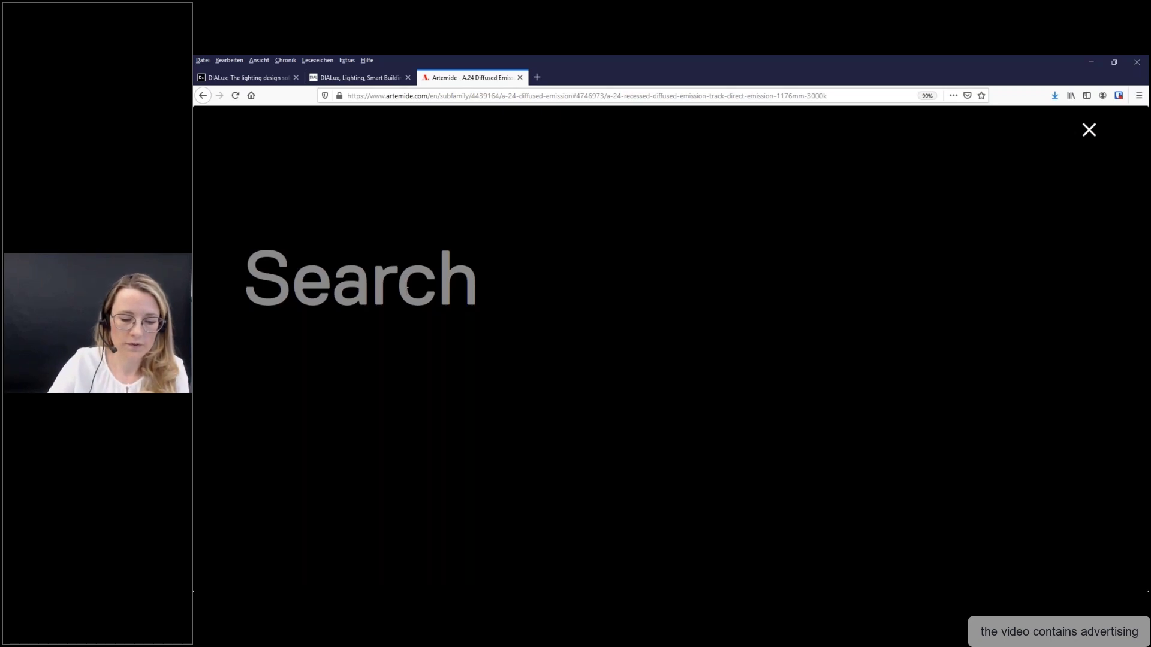
type("Ver")
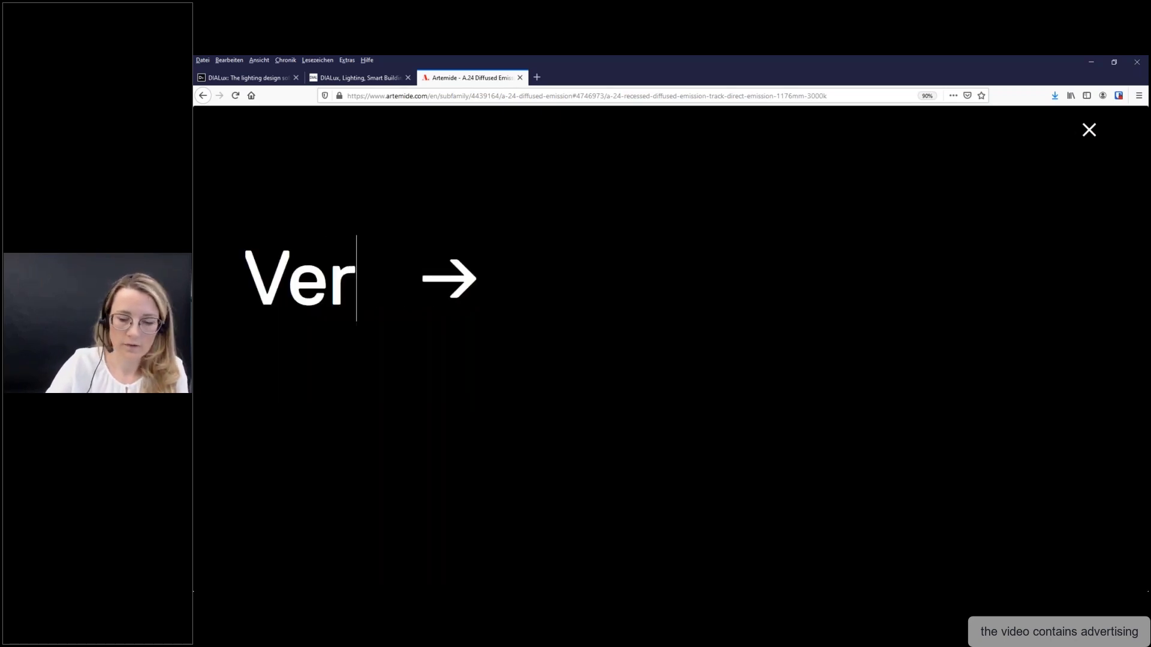
key("BackSpace")
type("ctor")
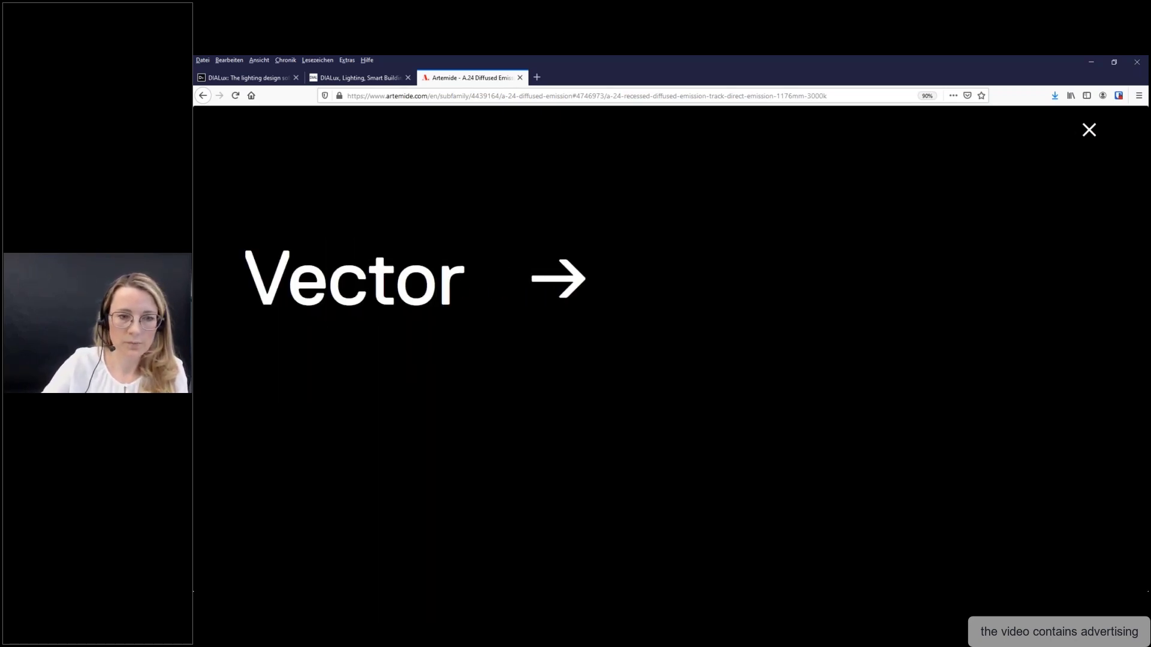
key("Return")
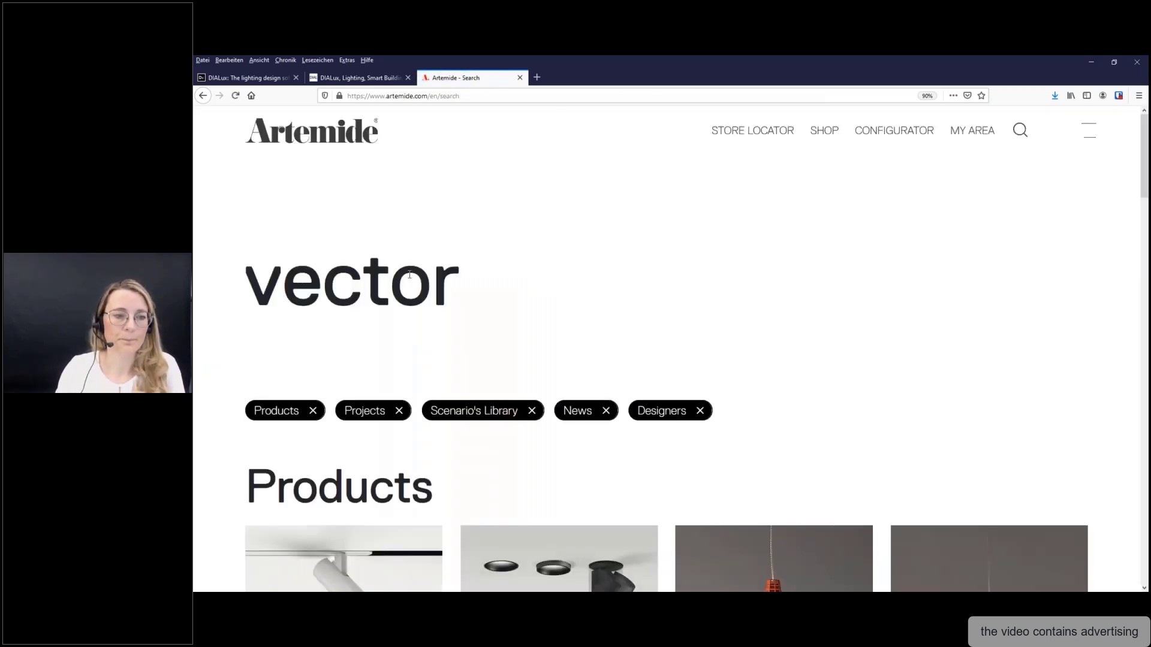
- Open the Vector Magnetic product page from the search results and go down to its product information
scroll(547, 252, "down", 5)
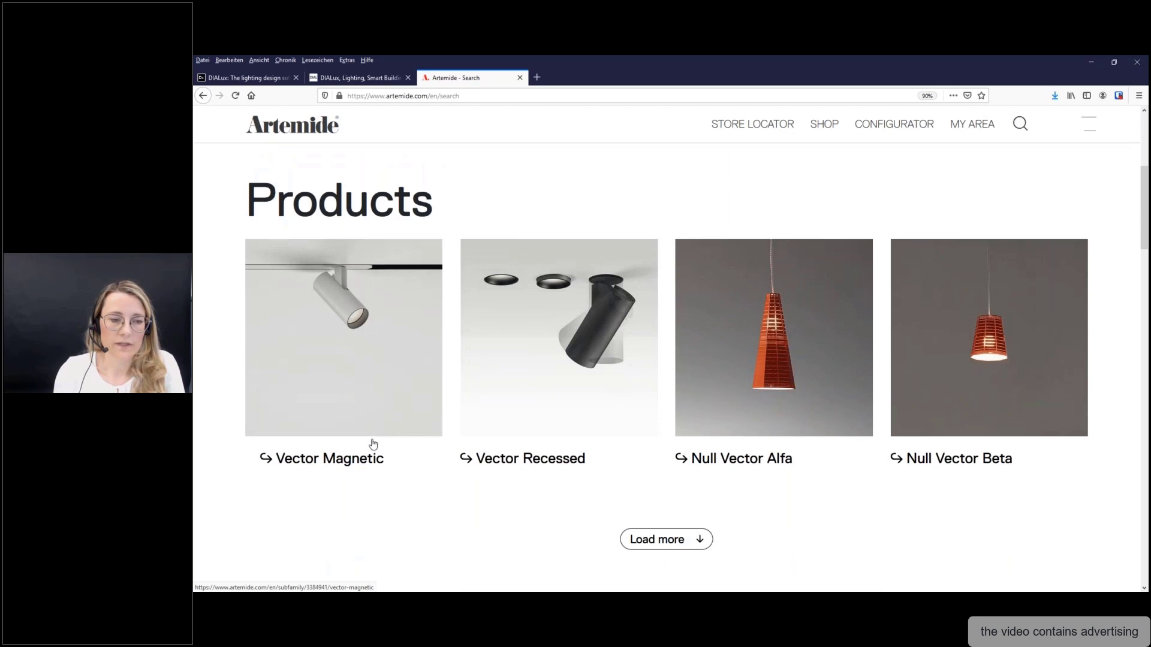
left_click(359, 381)
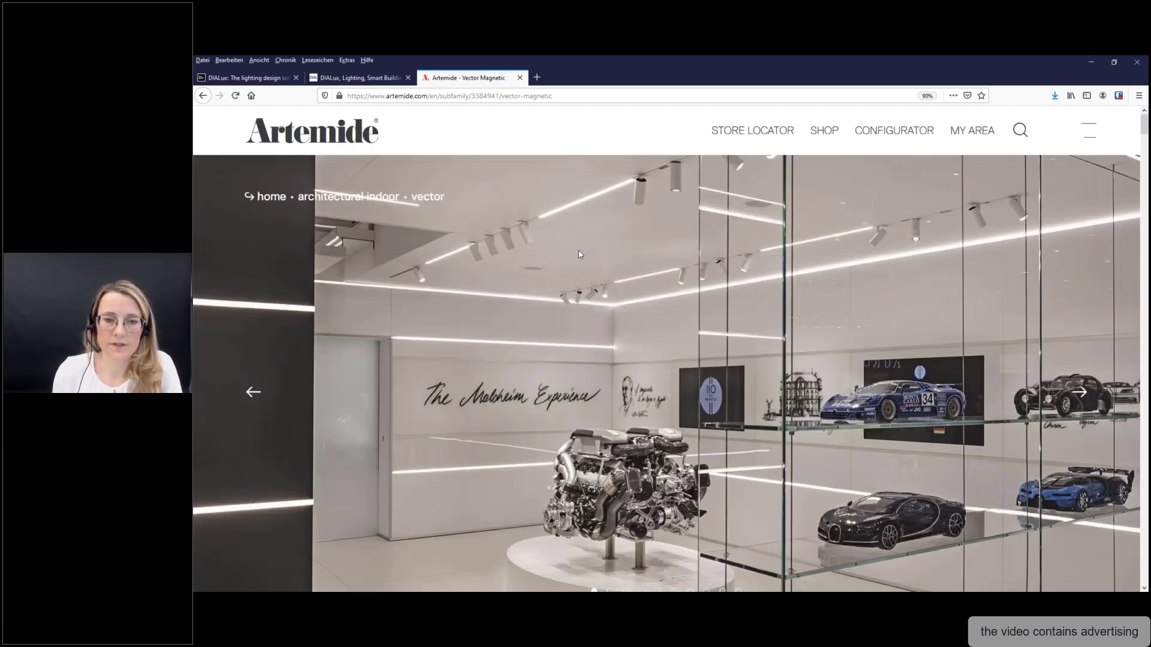
scroll(580, 254, "down", 2)
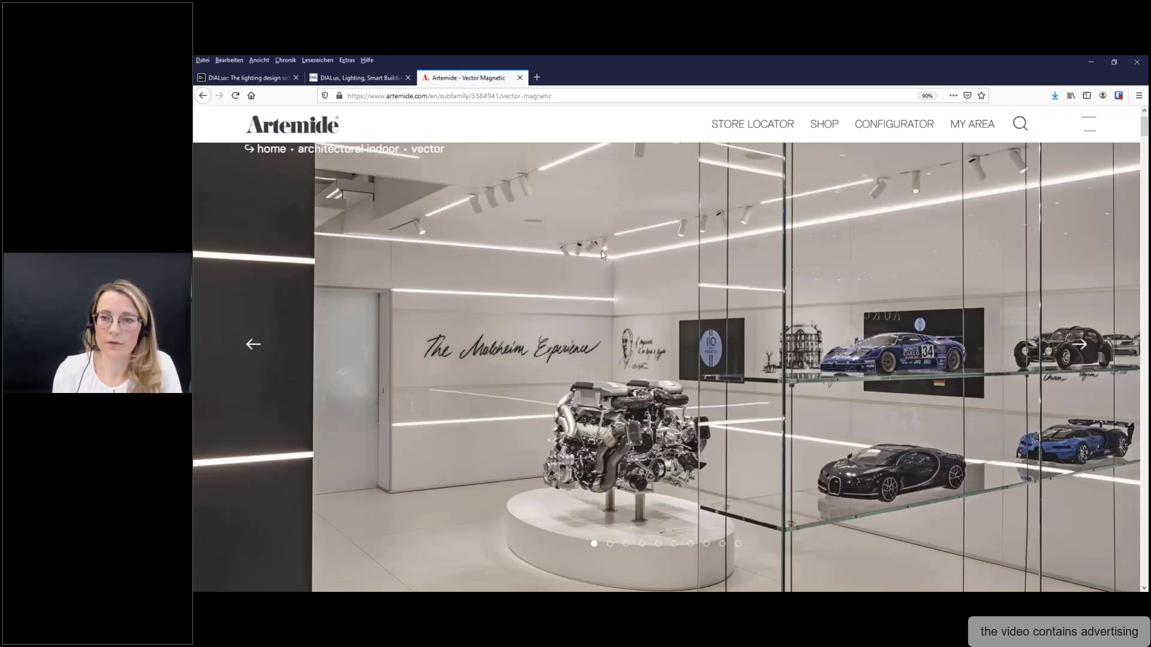
scroll(602, 254, "down", 10)
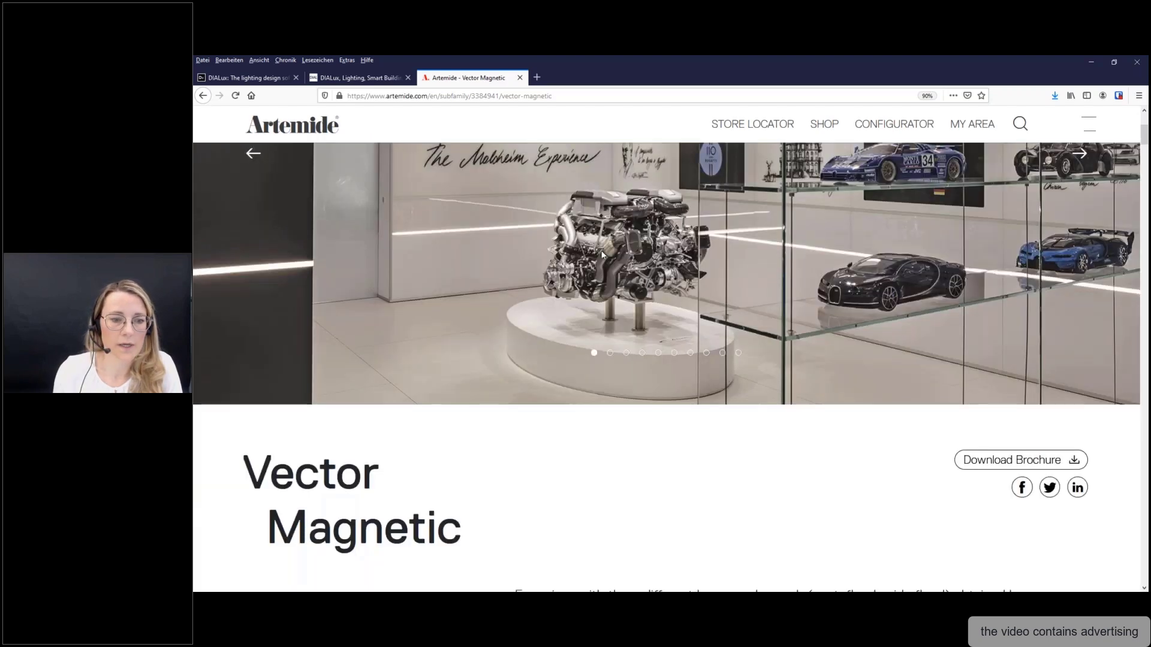
- Filter the Vector Magnetic products to White colour, 20° beam and 3000K colour temperature
left_click(489, 441)
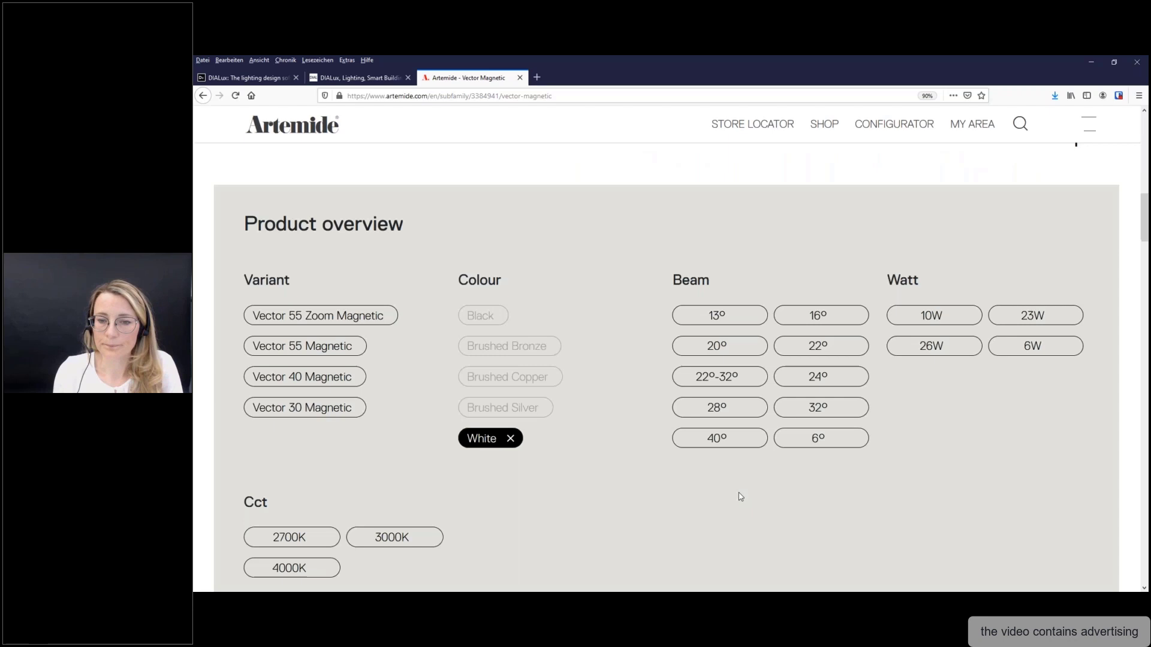
left_click(734, 346)
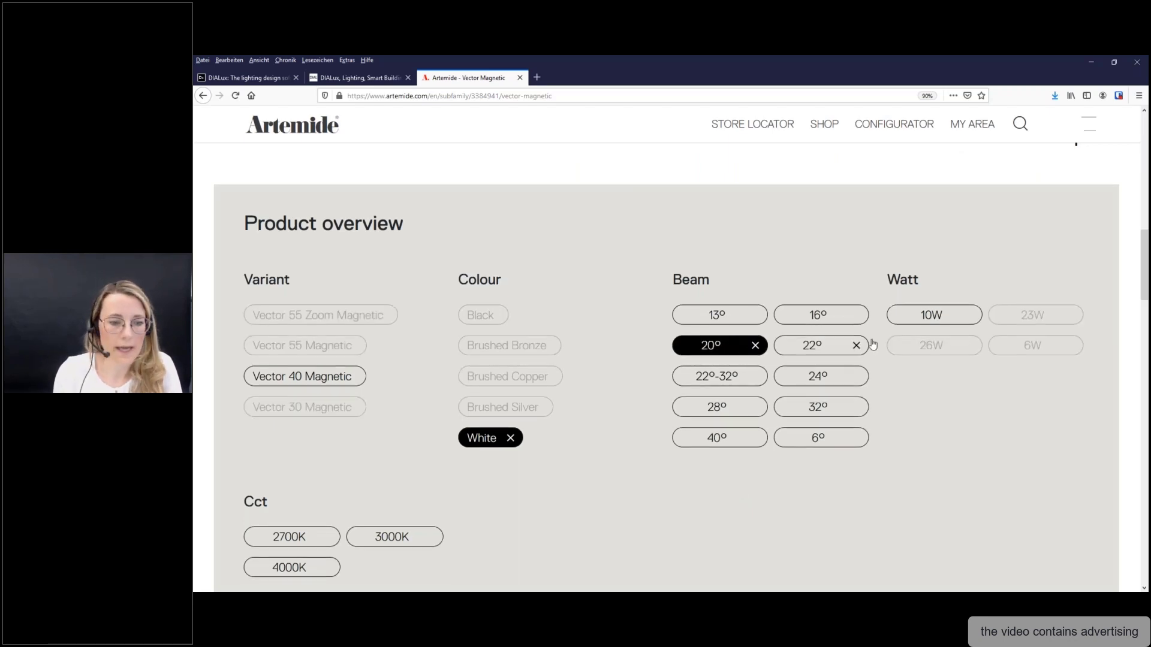
scroll(412, 364, "down", 3)
left_click(396, 348)
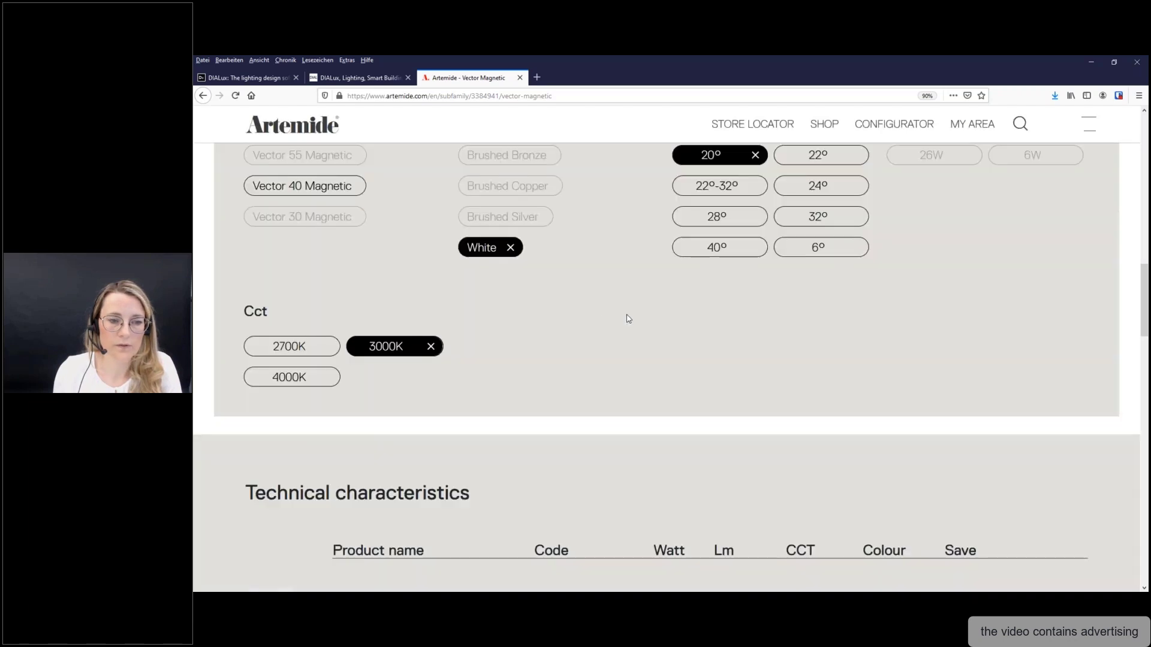
- Open the product details of Vector Magnetic 40 with code AP00201 and download its DIALux ULD file
scroll(628, 318, "down", 4)
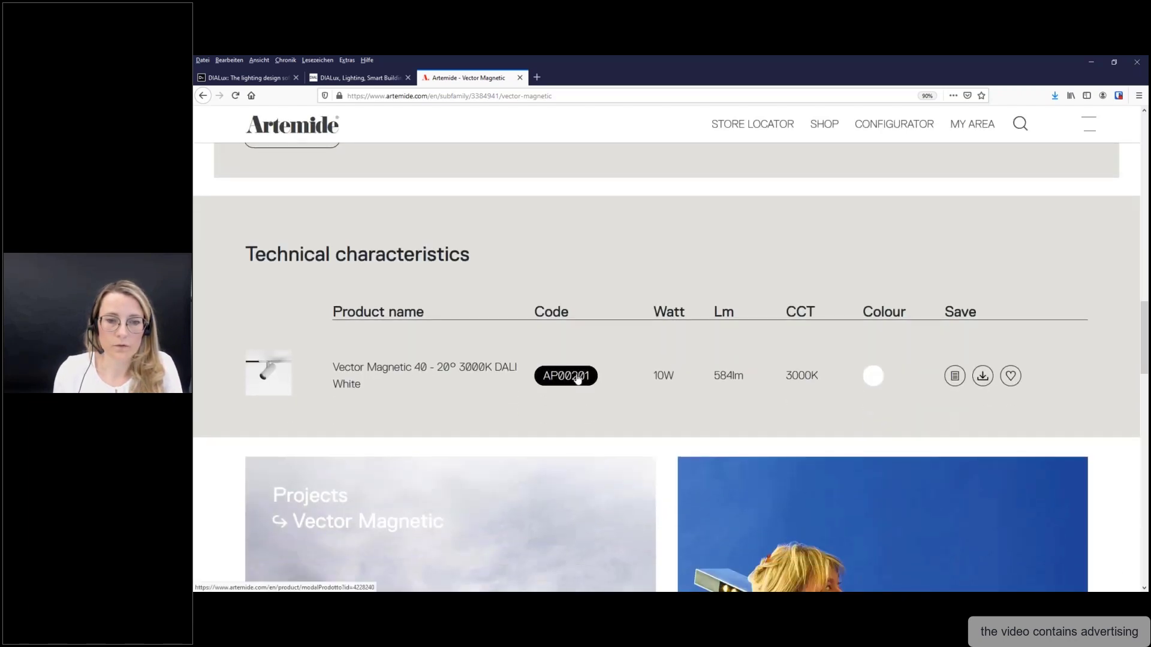
left_click(577, 378)
scroll(599, 324, "down", 6)
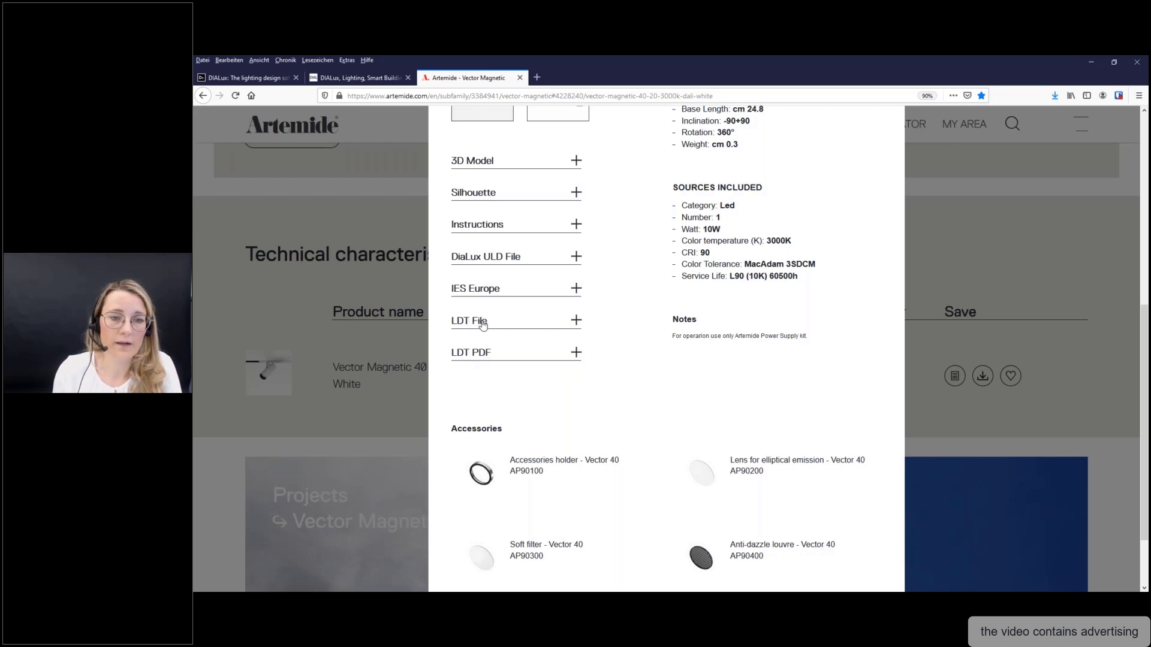
left_click(493, 259)
left_click(483, 278)
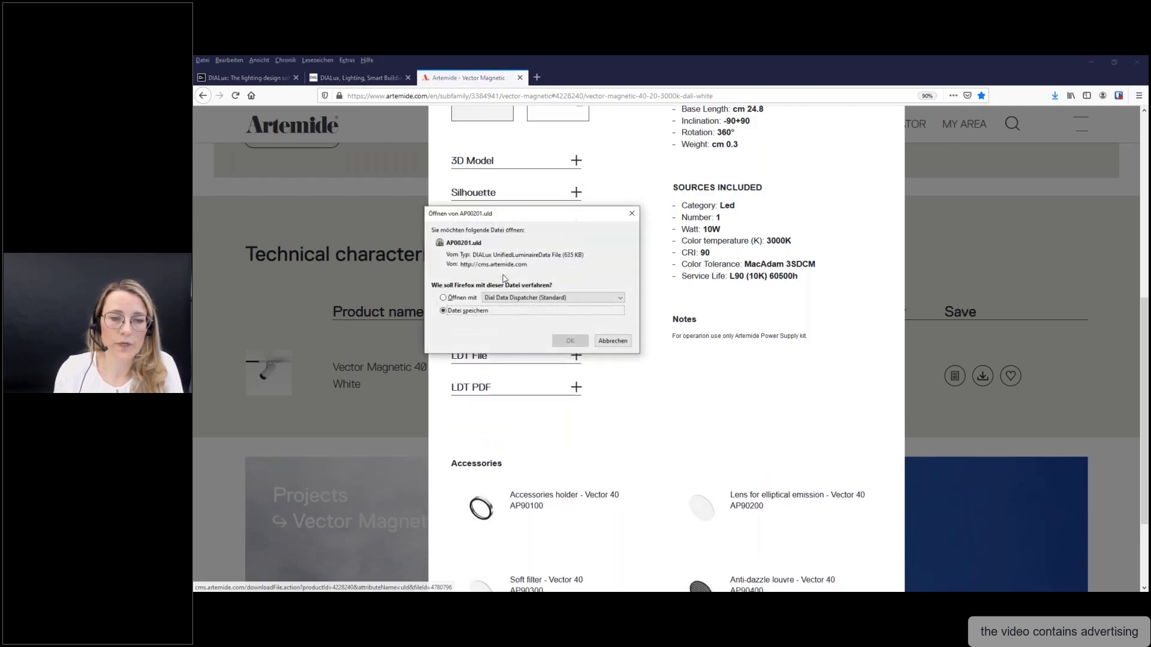
left_click(565, 342)
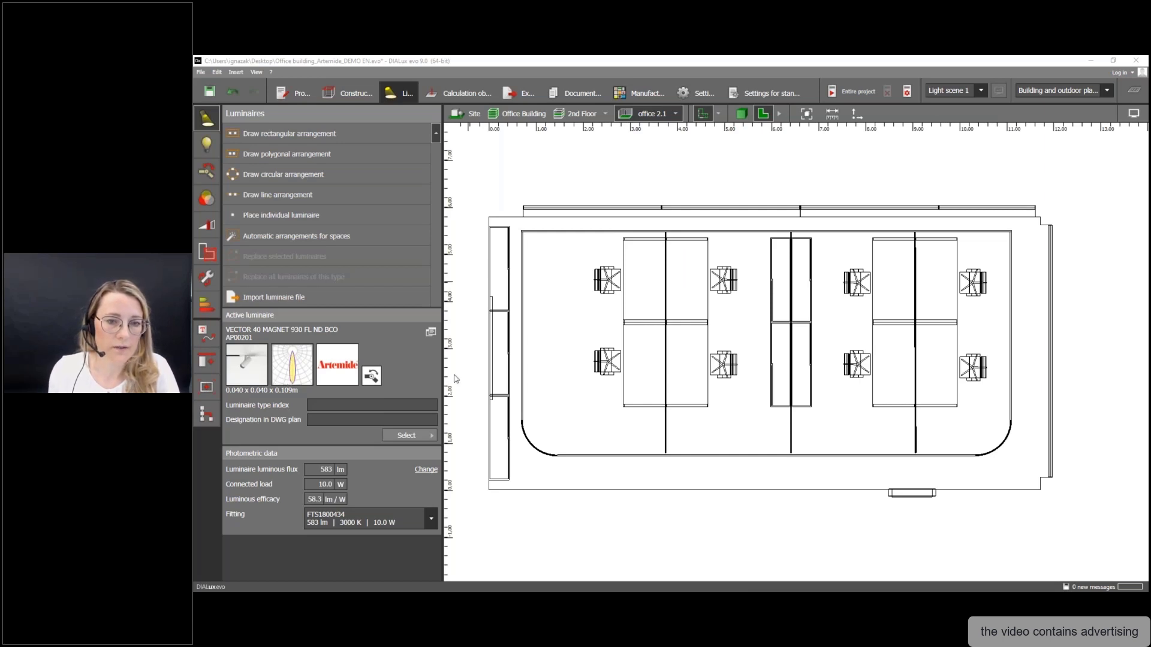
- Set up a line arrangement of VECTOR 40 luminaires placed by quantity, with 3 luminaires and half spacing at both ends
left_click(297, 196)
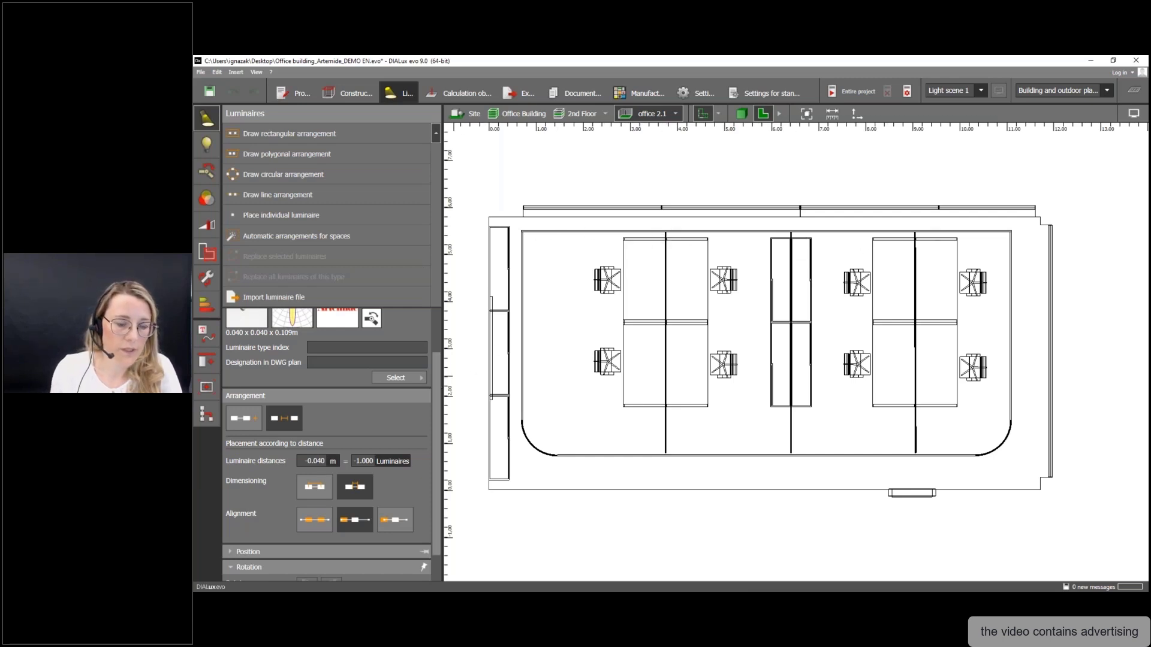
left_click(245, 422)
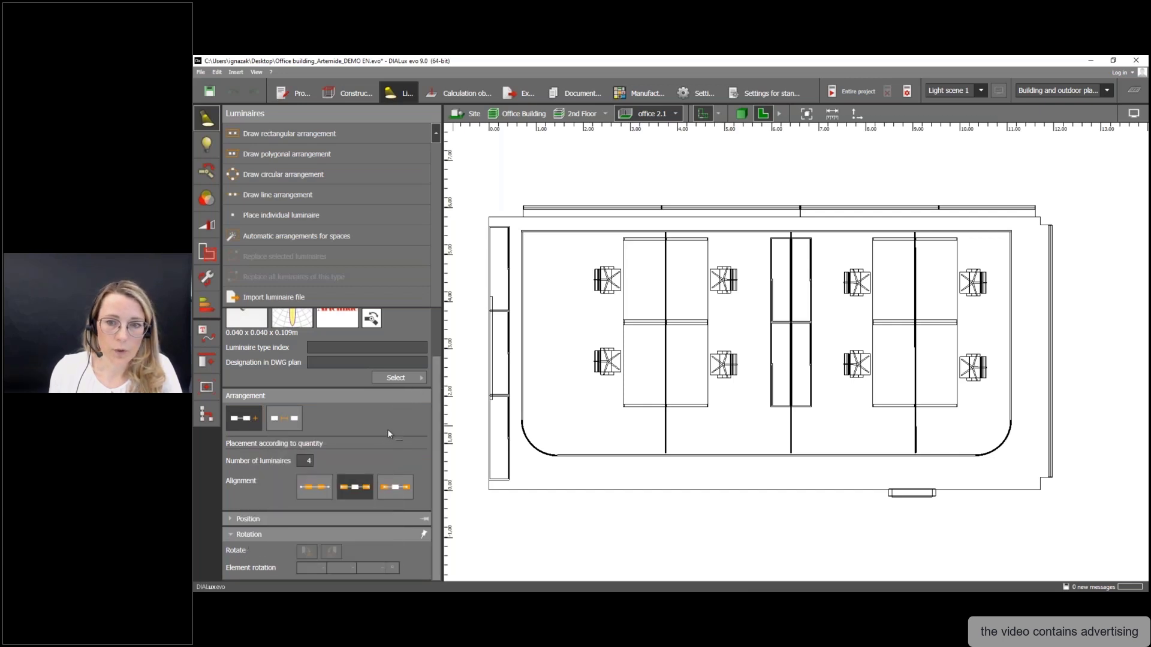
left_click(307, 460)
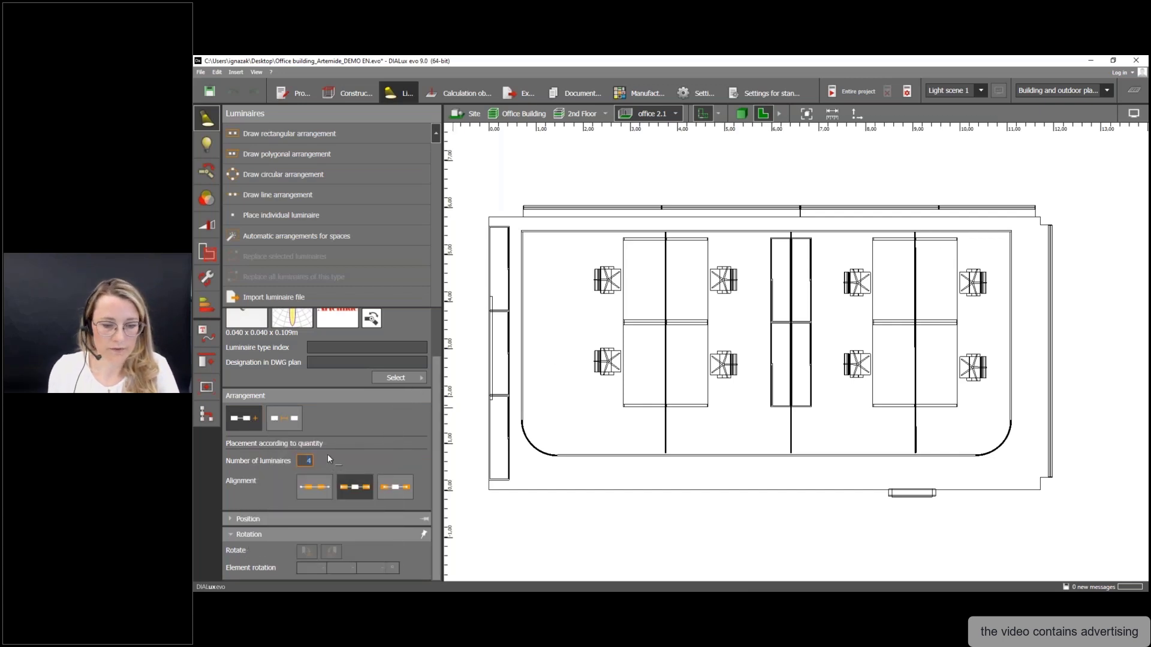
type("3")
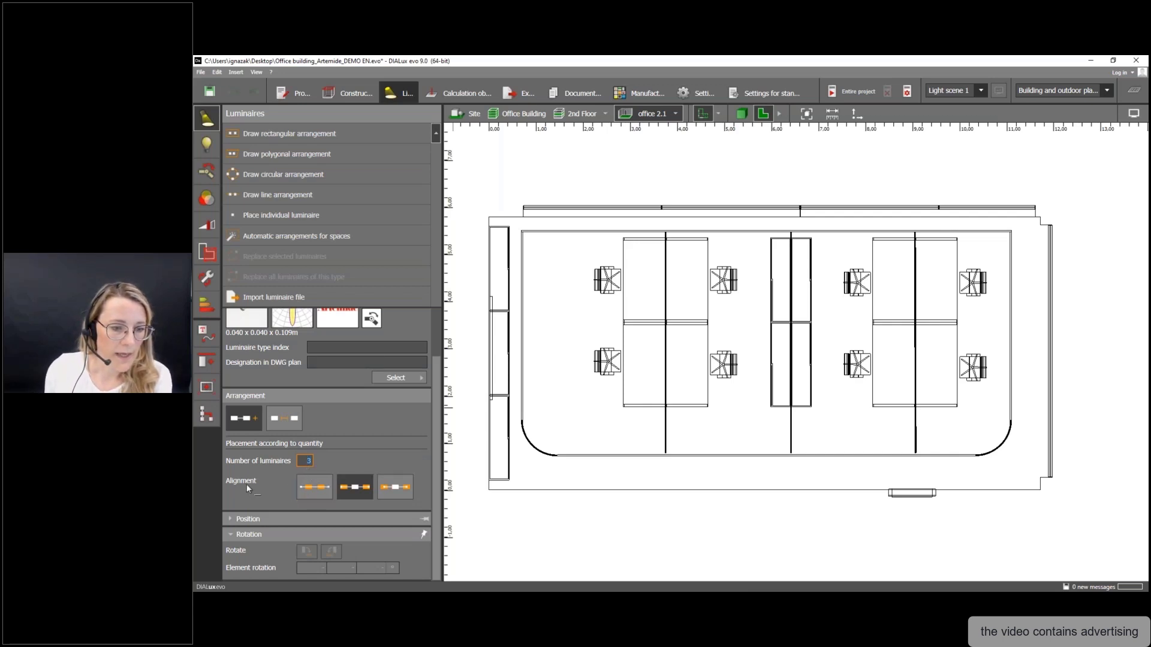
left_click(314, 491)
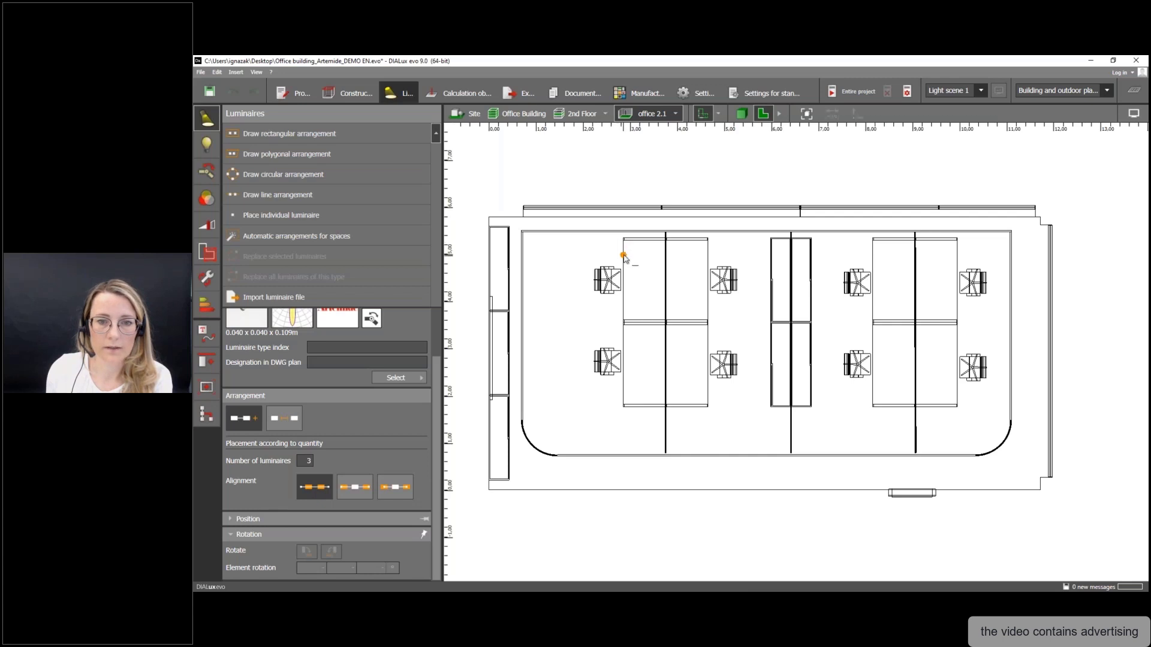
- Draw the Vector line about 7.10 m long on the upper track, from the first desk group's outer edge to the last's, and check its spacing
left_click(624, 234)
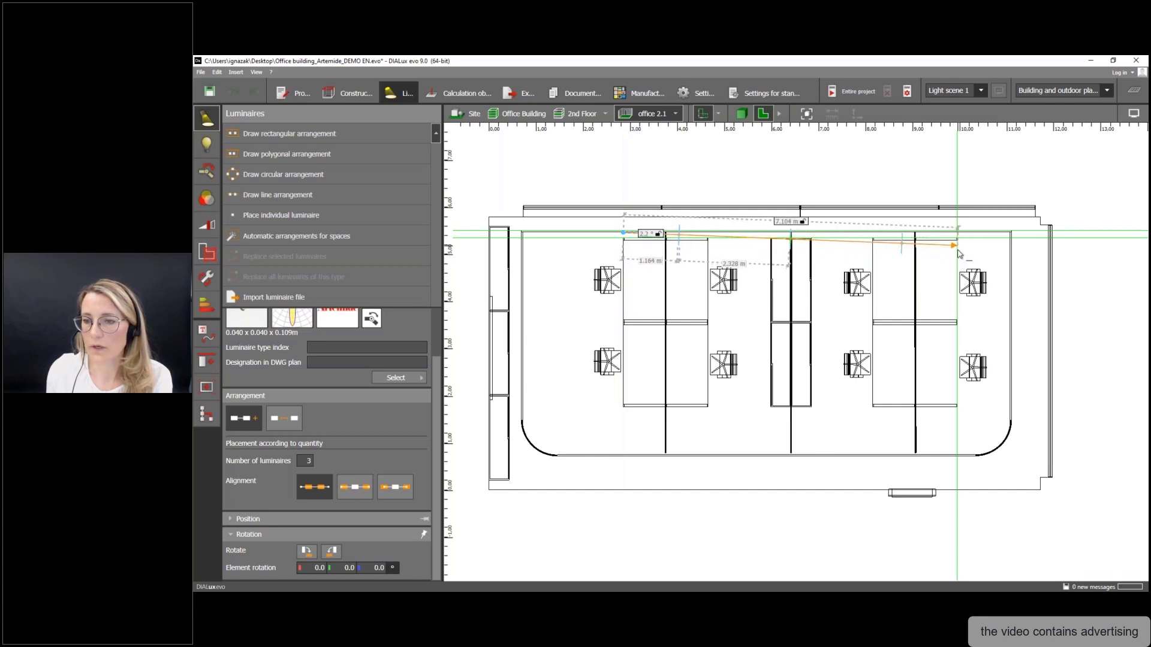
scroll(959, 270, "up", 2)
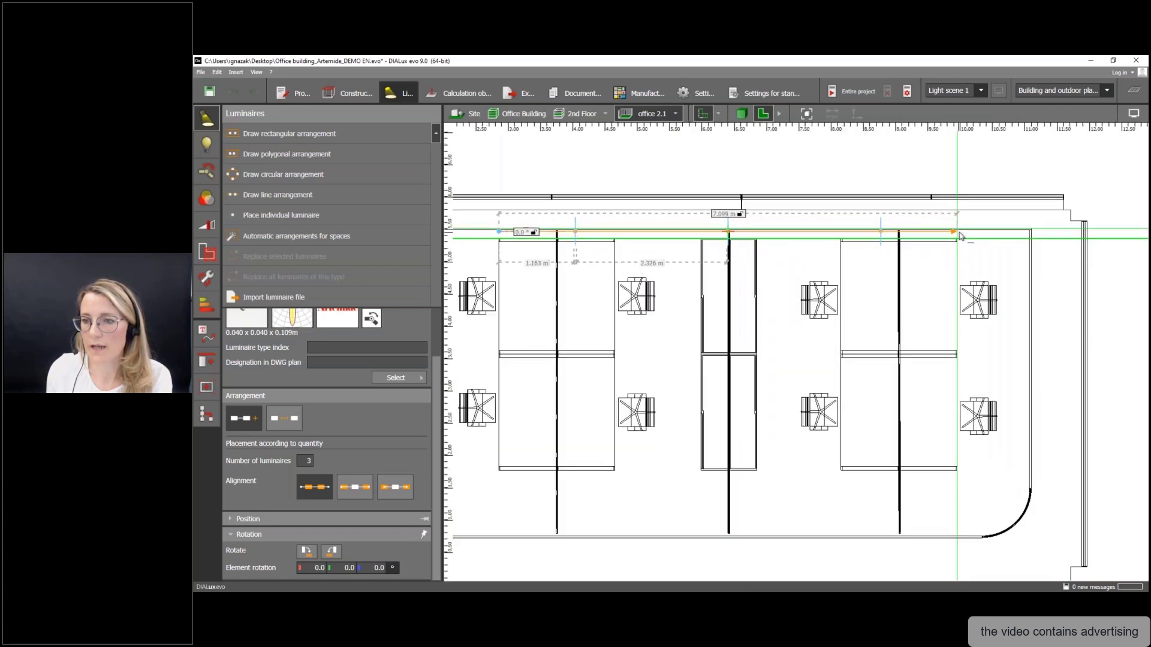
left_click(958, 233)
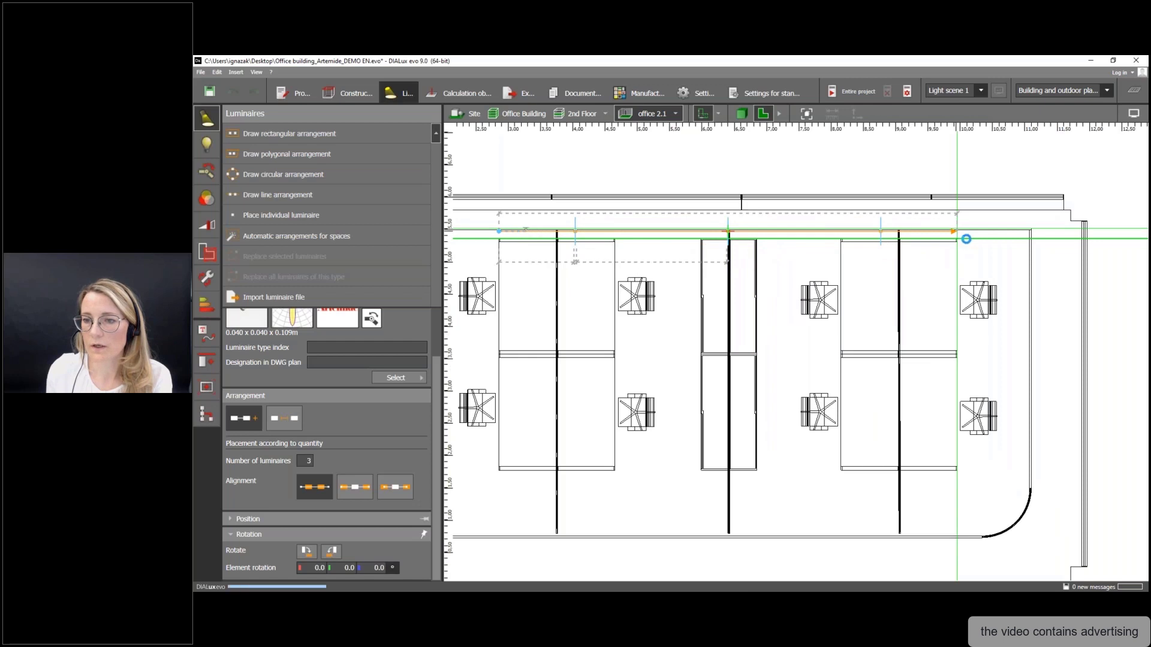
scroll(846, 220, "down", 2)
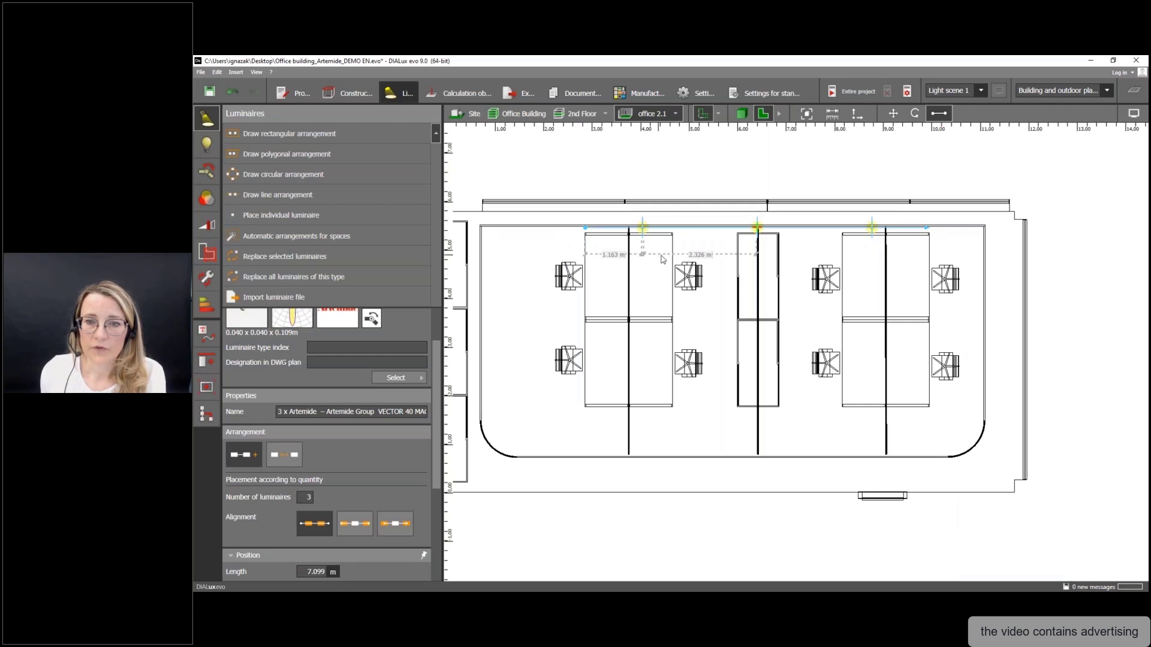
scroll(651, 243, "up", 3)
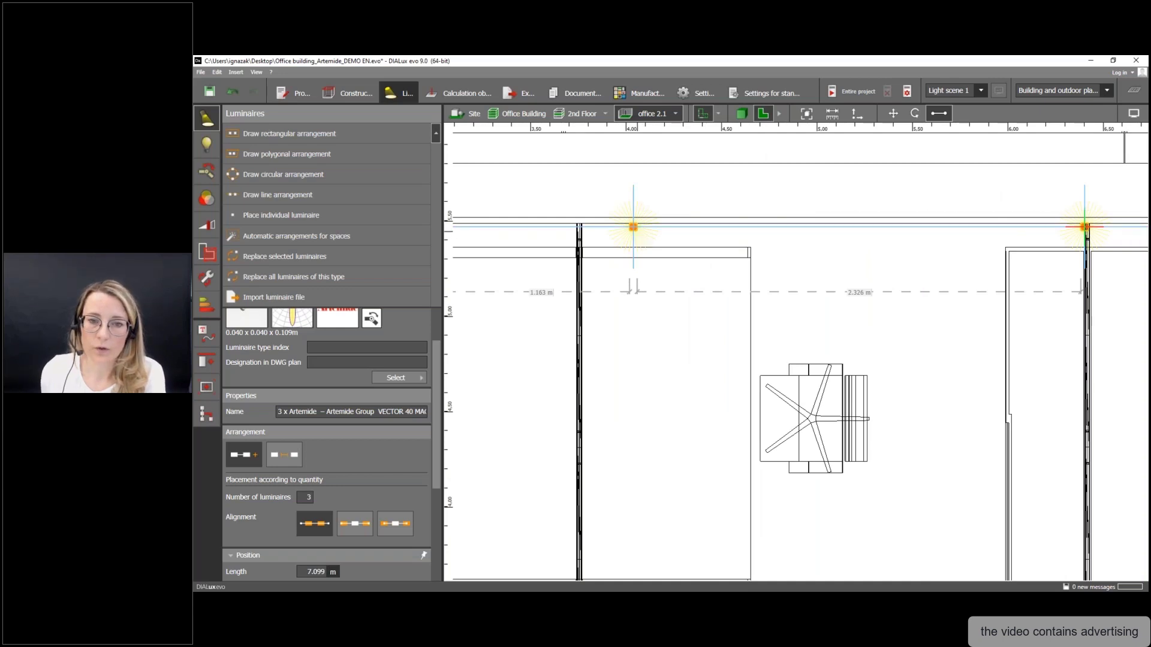
scroll(643, 217, "down", 4)
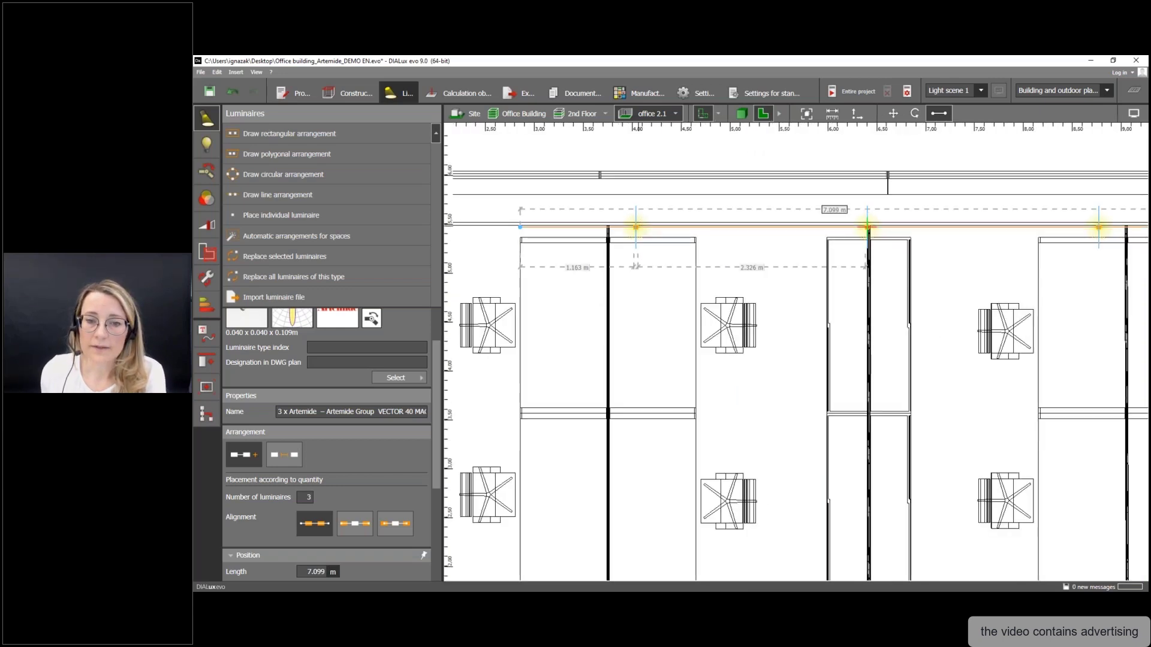
scroll(643, 218, "down", 2)
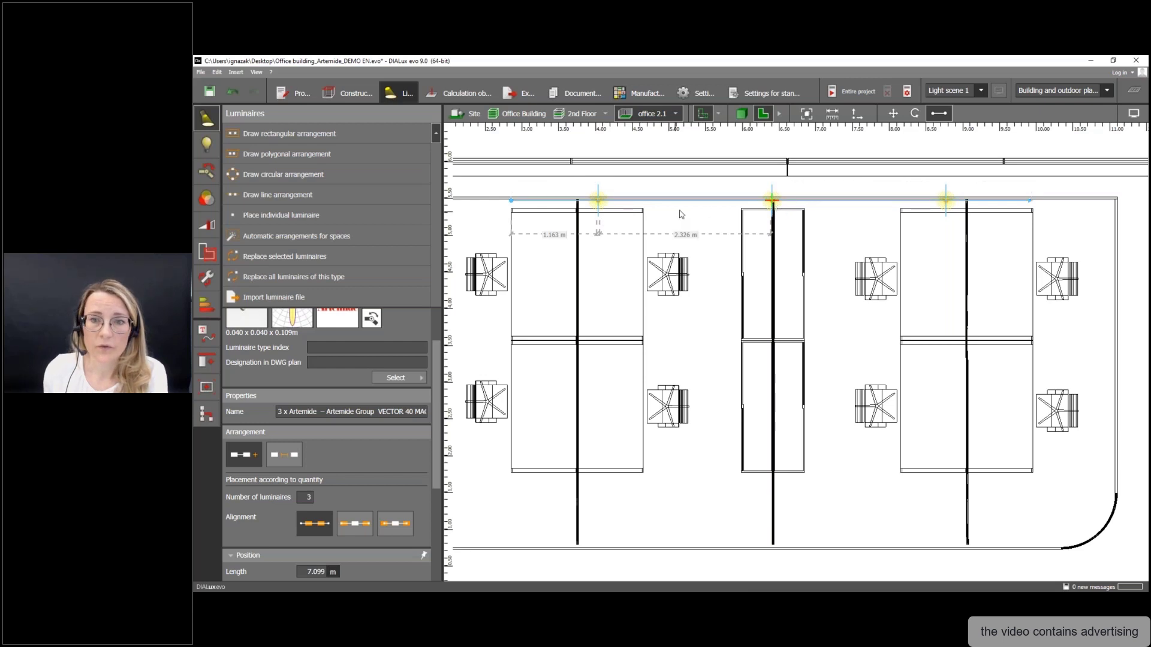
left_click(274, 198)
scroll(643, 223, "down", 3)
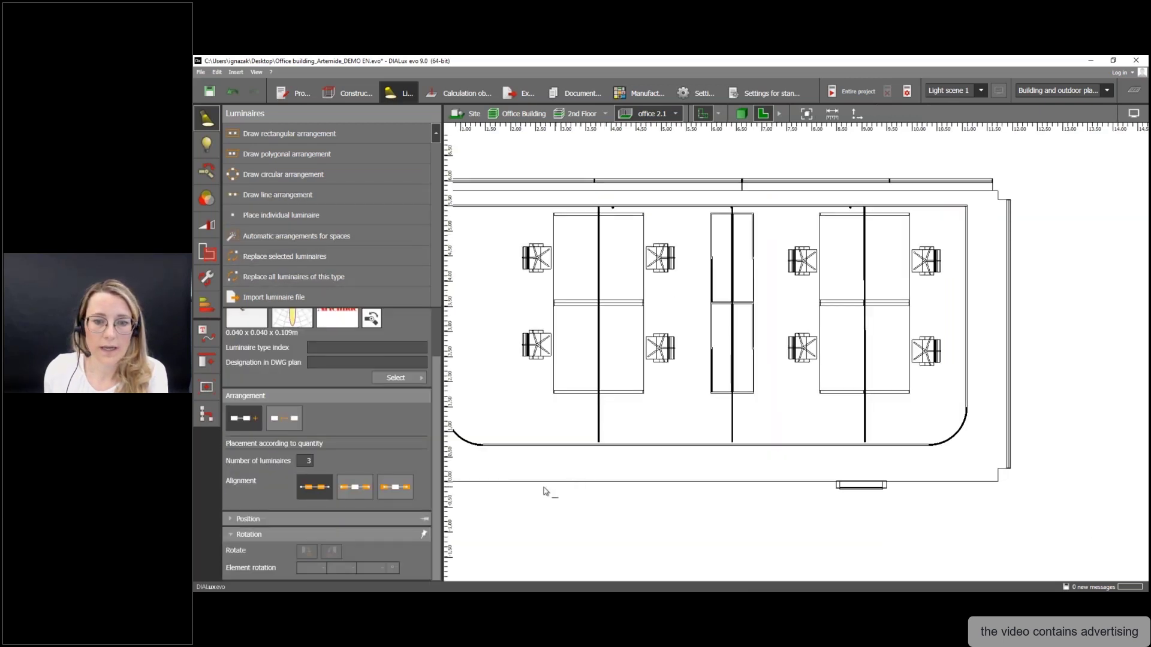
middle_click_drag(544, 487, 661, 345)
scroll(665, 351, "up", 2)
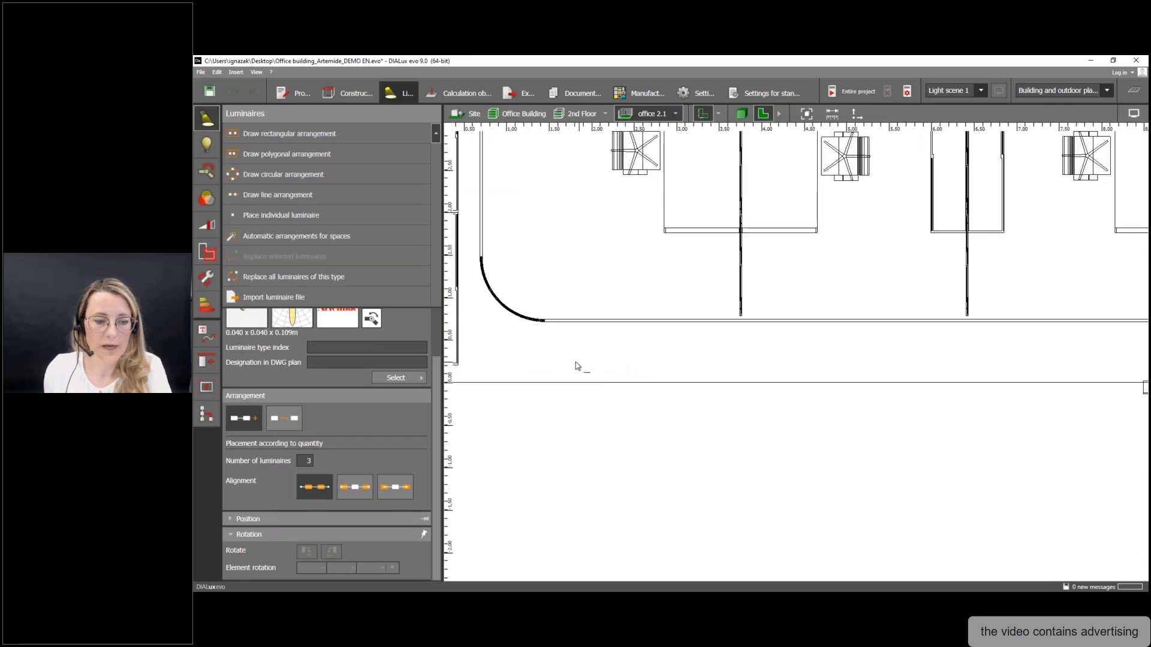
key("Escape")
left_click(423, 435)
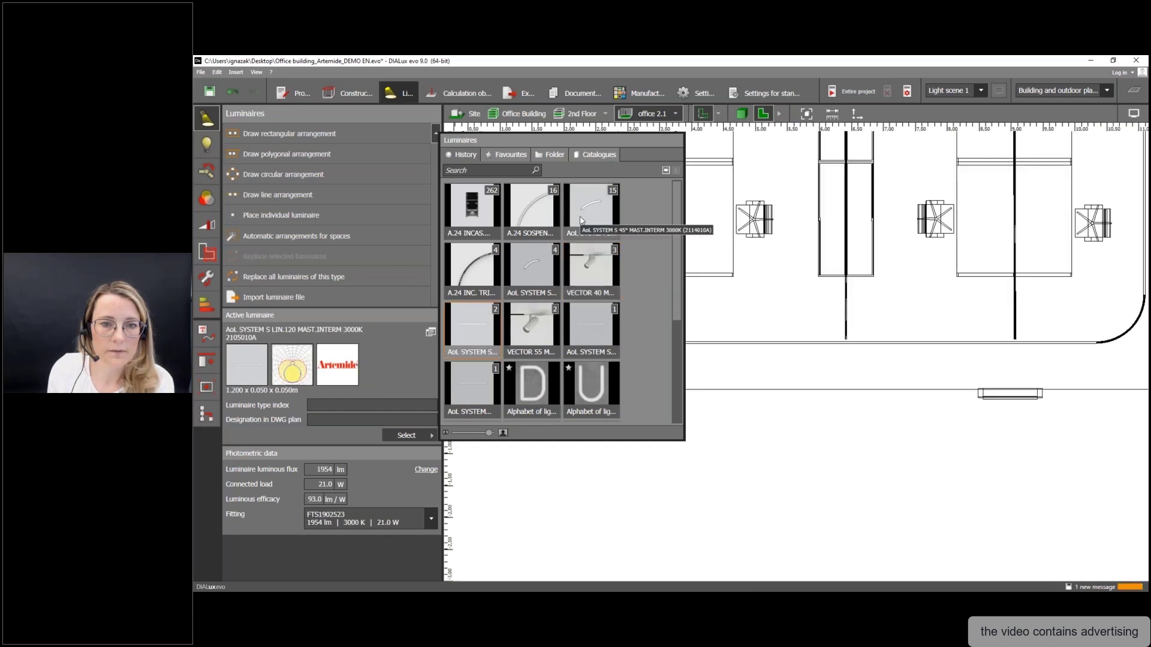
left_click(844, 304)
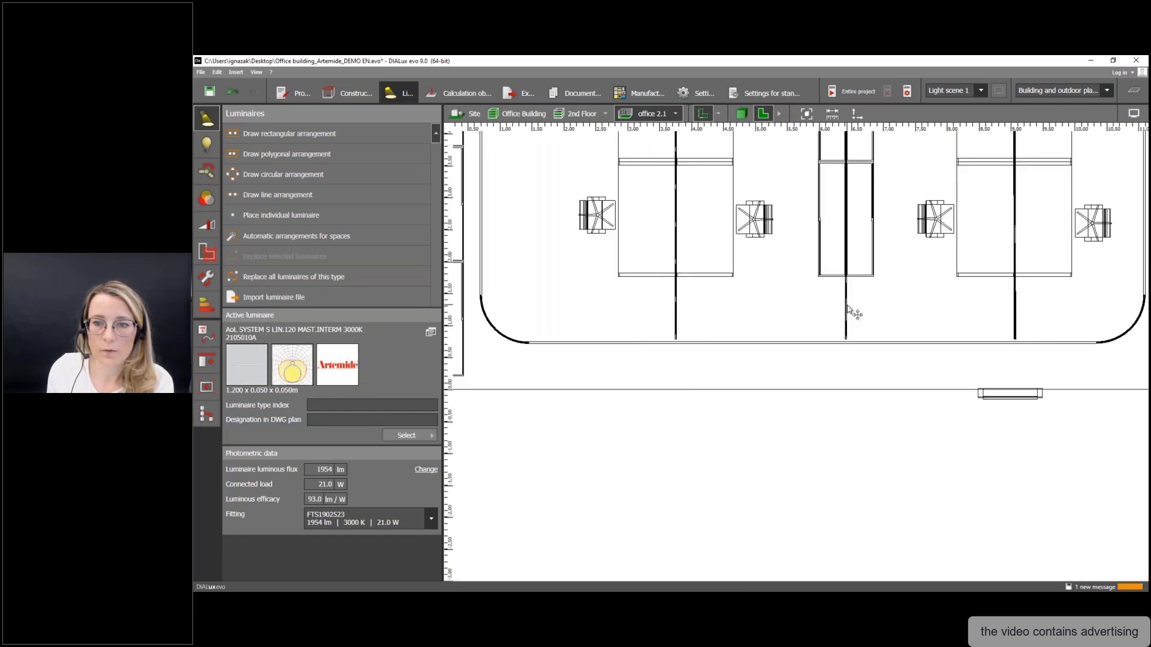
- Take the A.24 luminaire from the middle line and draw a horizontal line arrangement of it about 6.70 m long below the desks
left_click(847, 307)
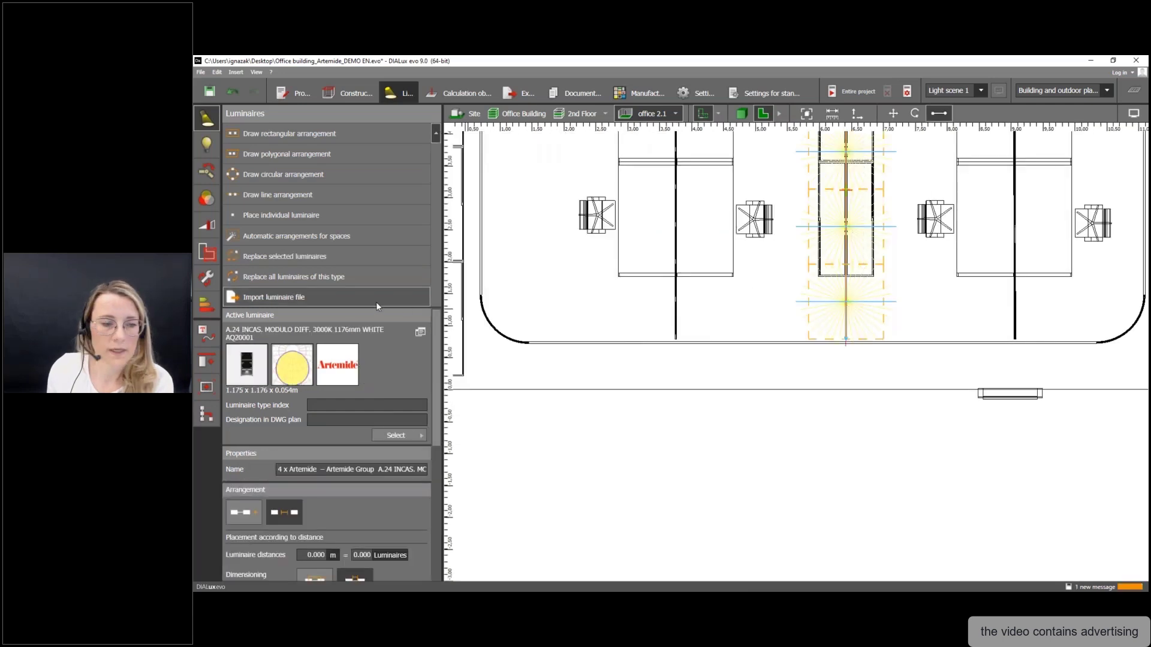
left_click(288, 195)
left_click(534, 360)
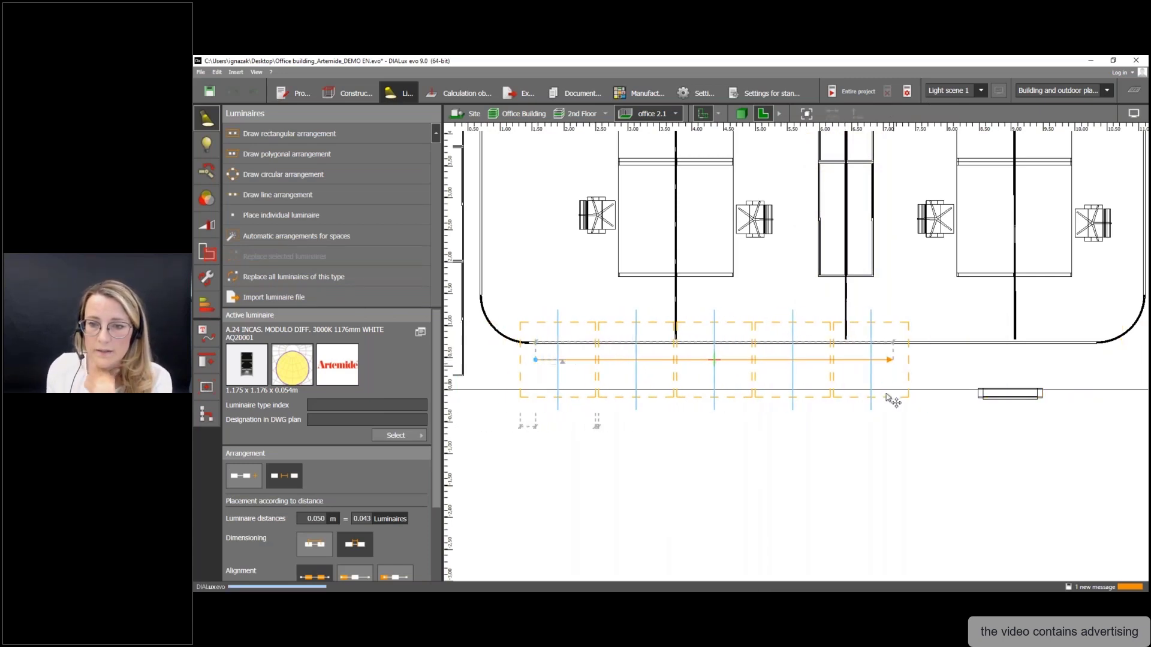
left_click(890, 393)
left_click_drag(892, 360, 965, 367)
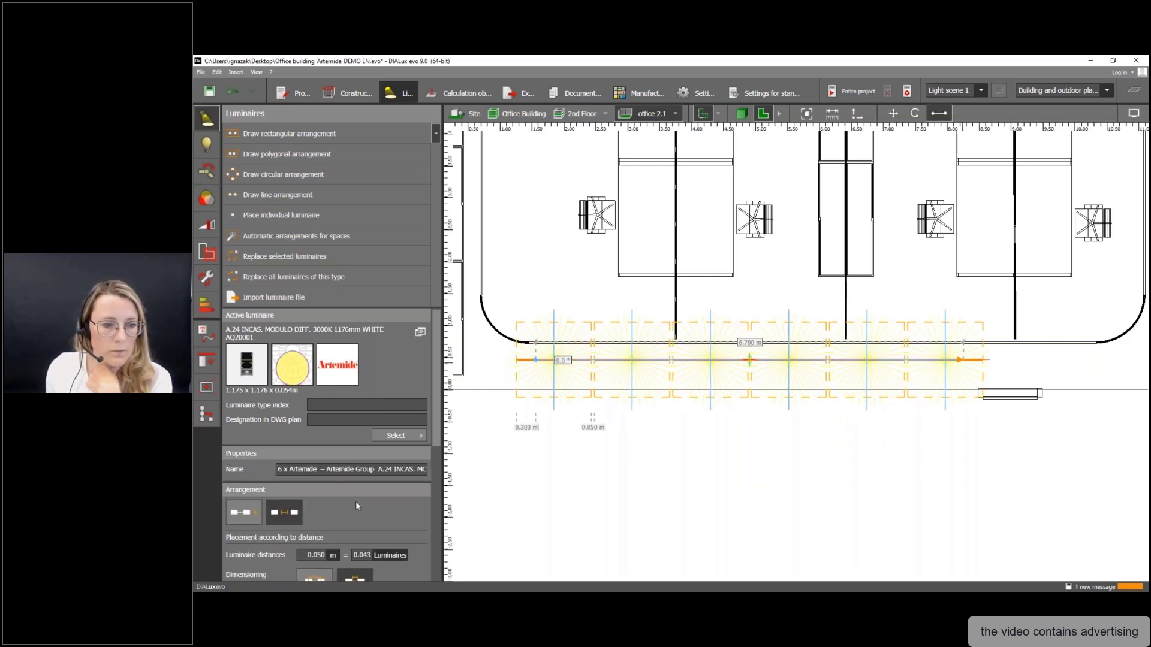
- Set the new line's luminaire distance to 1 luminaire and lengthen the line to about 7.25 m
left_click(362, 555)
type("1")
key("Return")
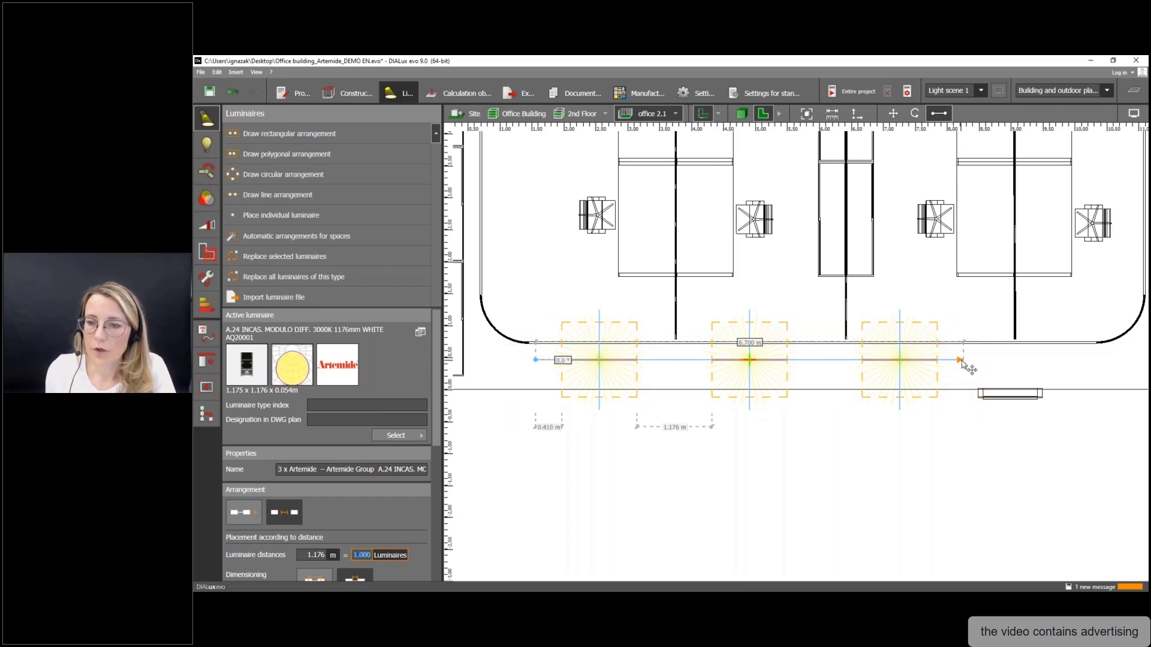
left_click_drag(963, 364, 995, 359)
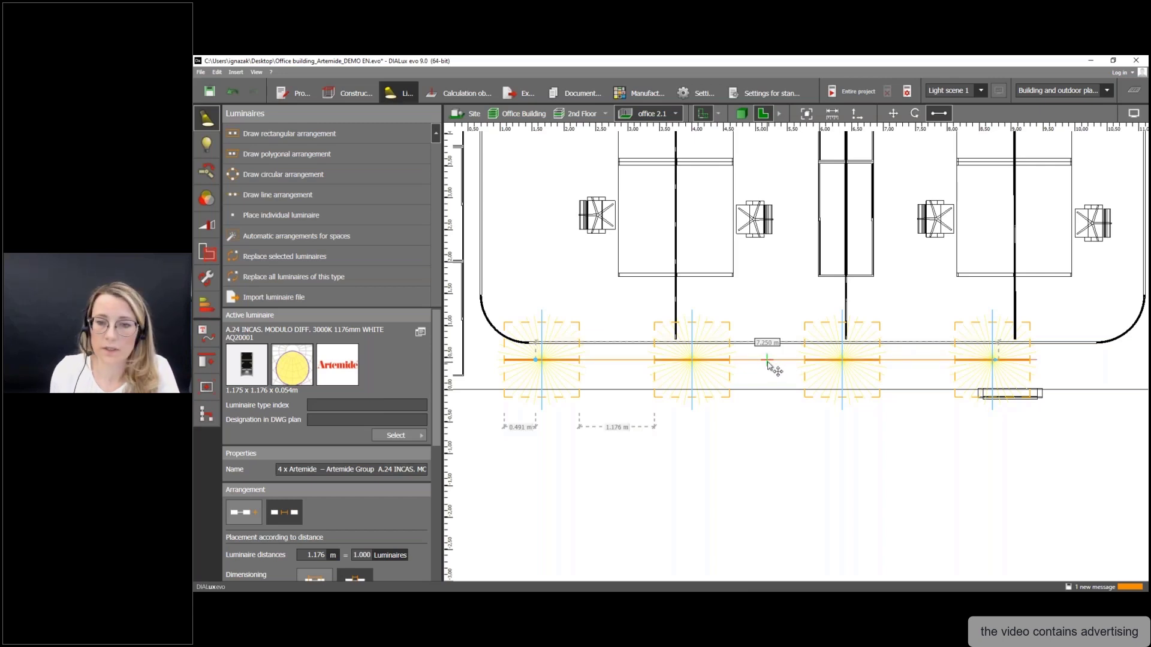
- Shift the third luminaire of the new line along the row to about x = 6.90 m and select that luminaire individually
left_click(768, 363)
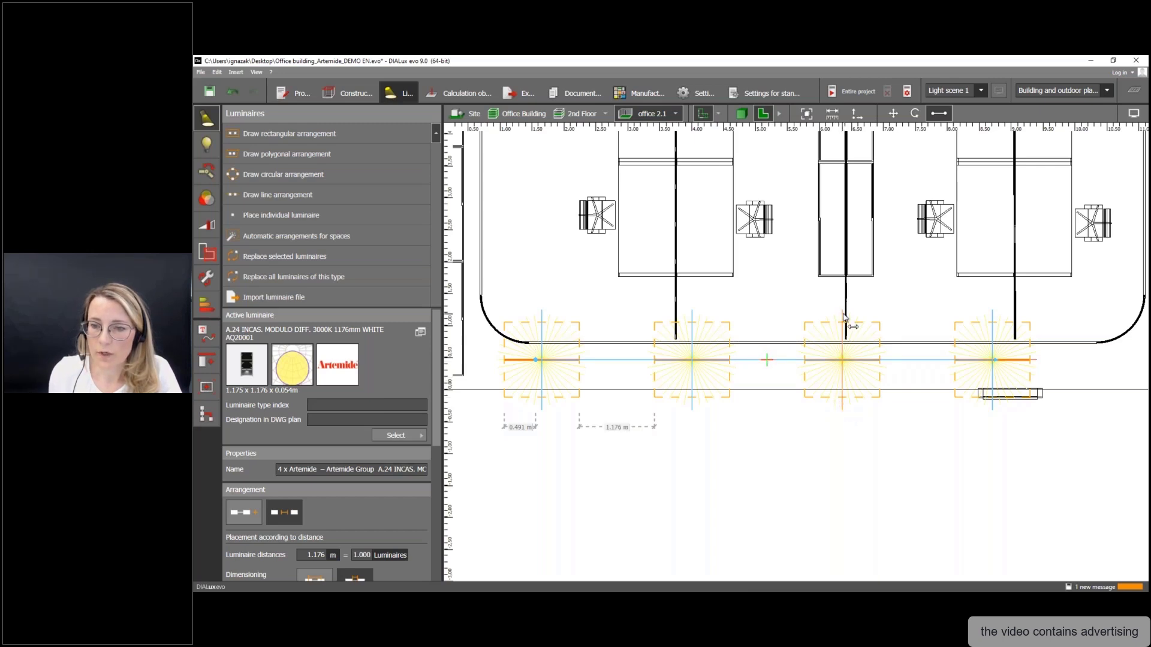
left_click_drag(844, 317, 877, 318)
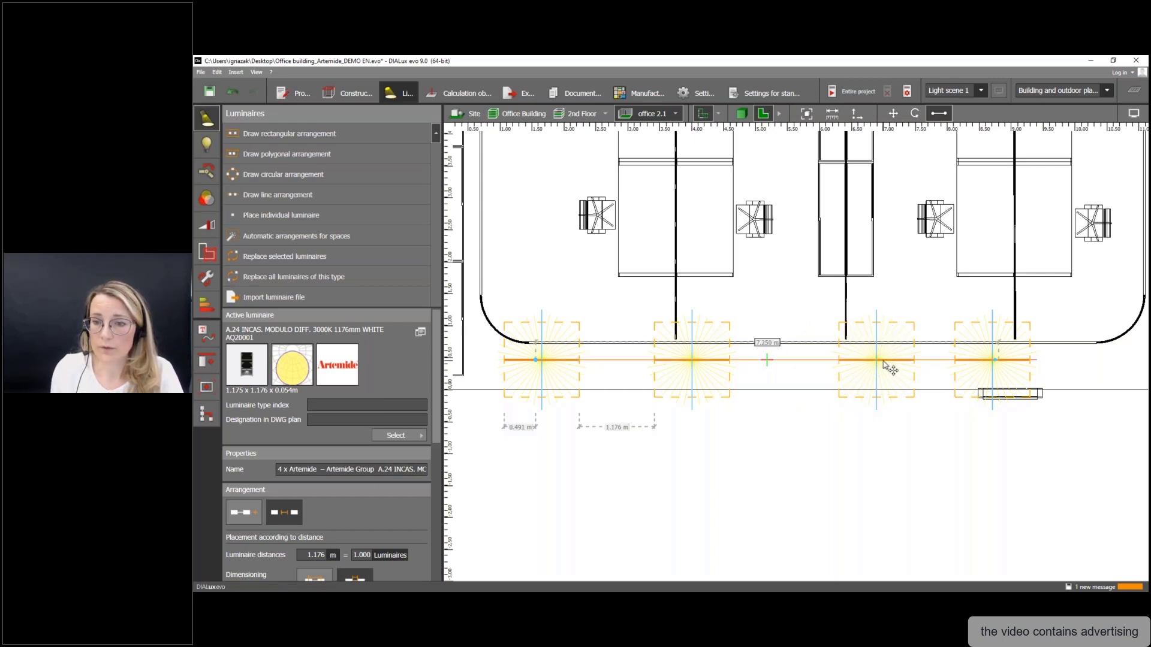
scroll(887, 366, "up", 3)
scroll(888, 365, "up", 3)
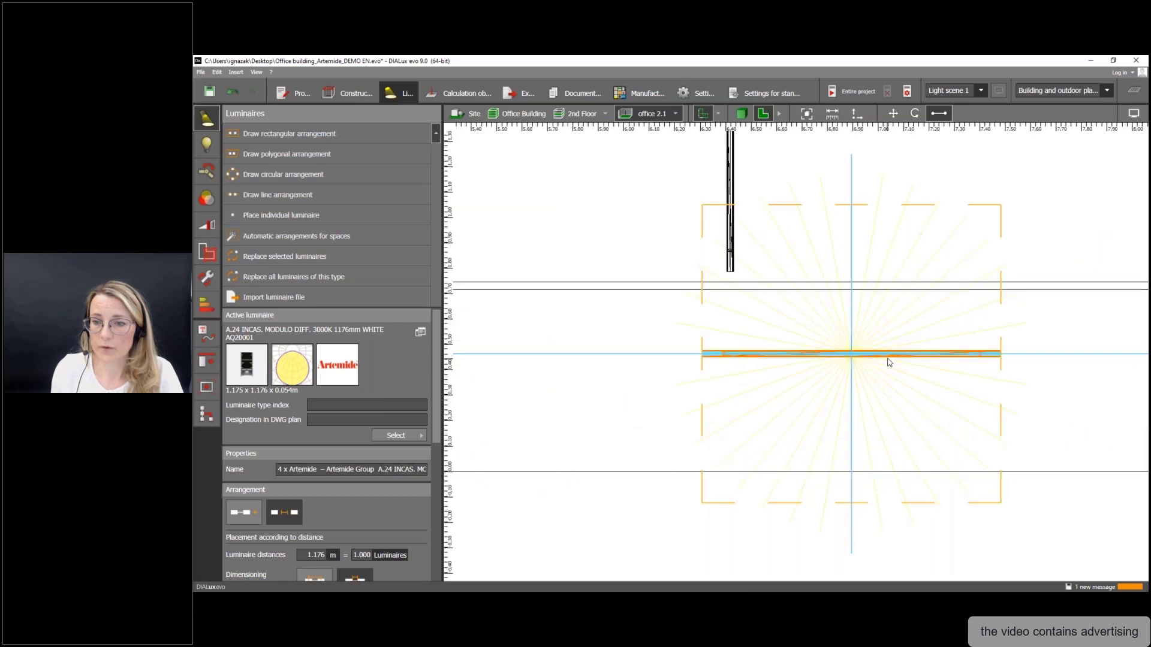
scroll(851, 354, "up", 2)
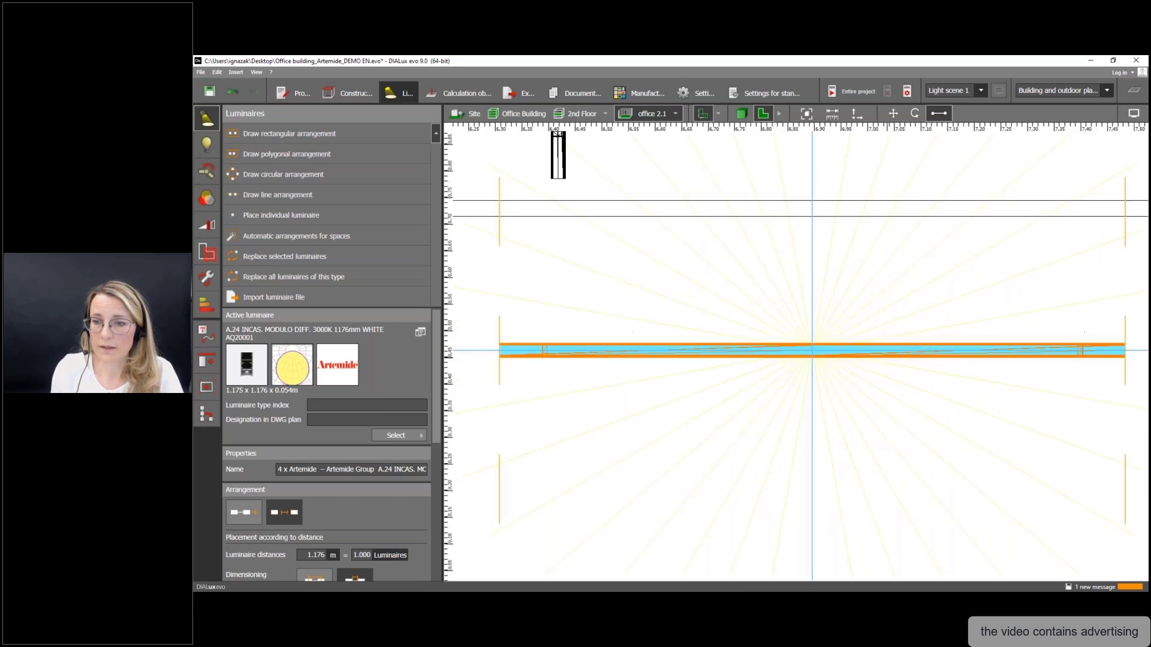
double_click(889, 360)
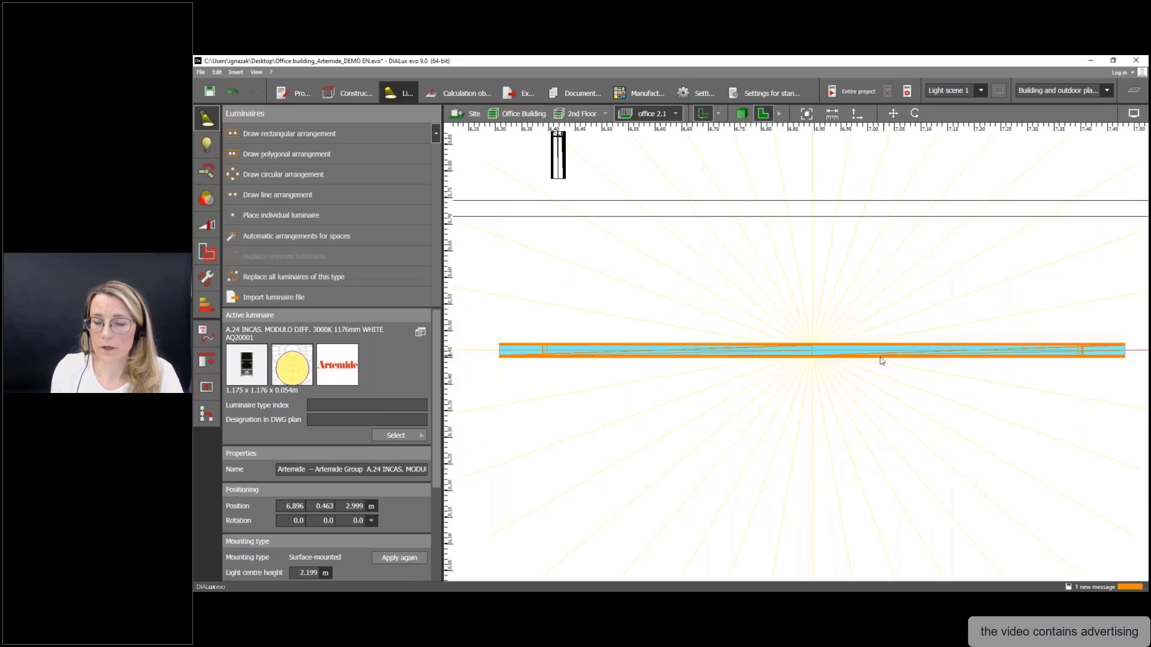
scroll(884, 360, "down", 2)
scroll(878, 358, "up", 3)
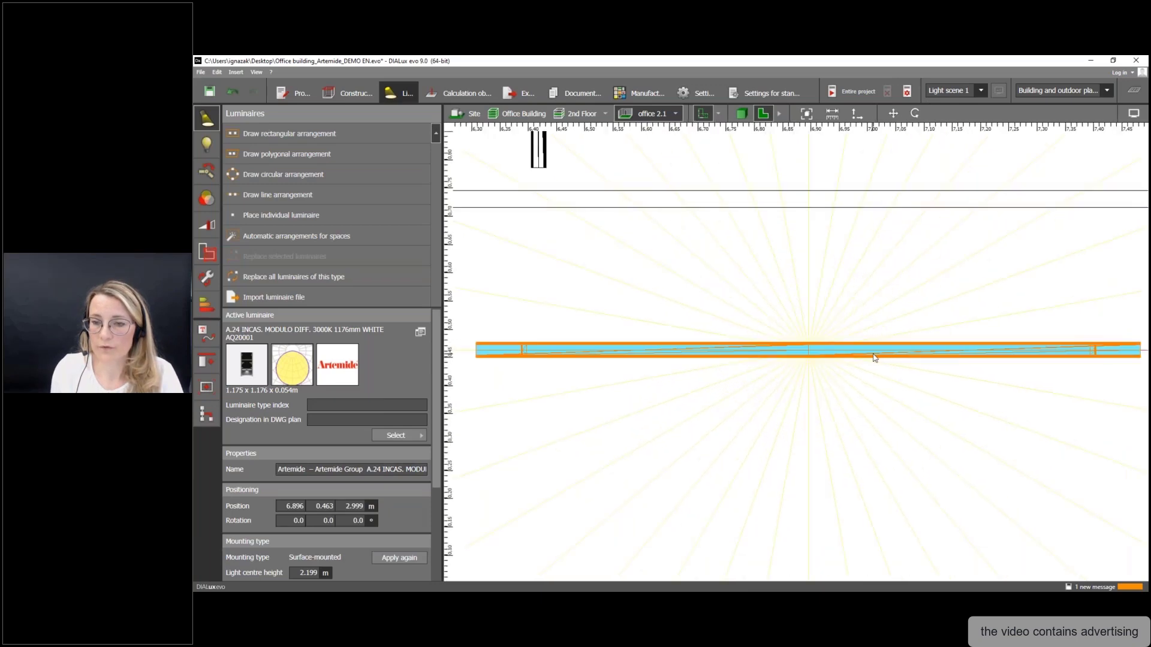
scroll(872, 357, "down", 2)
scroll(868, 357, "down", 2)
scroll(863, 364, "down", 2)
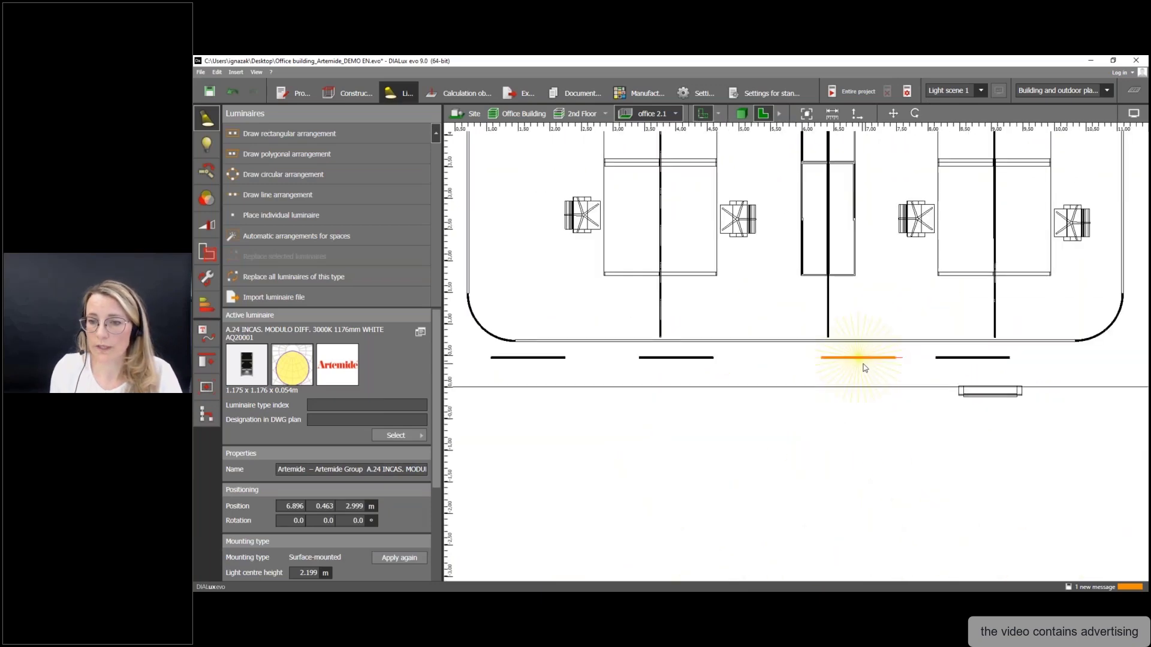
- Delete the shifted third A.24 luminaire below the desks, then remove the rest of that line arrangement
key("Delete")
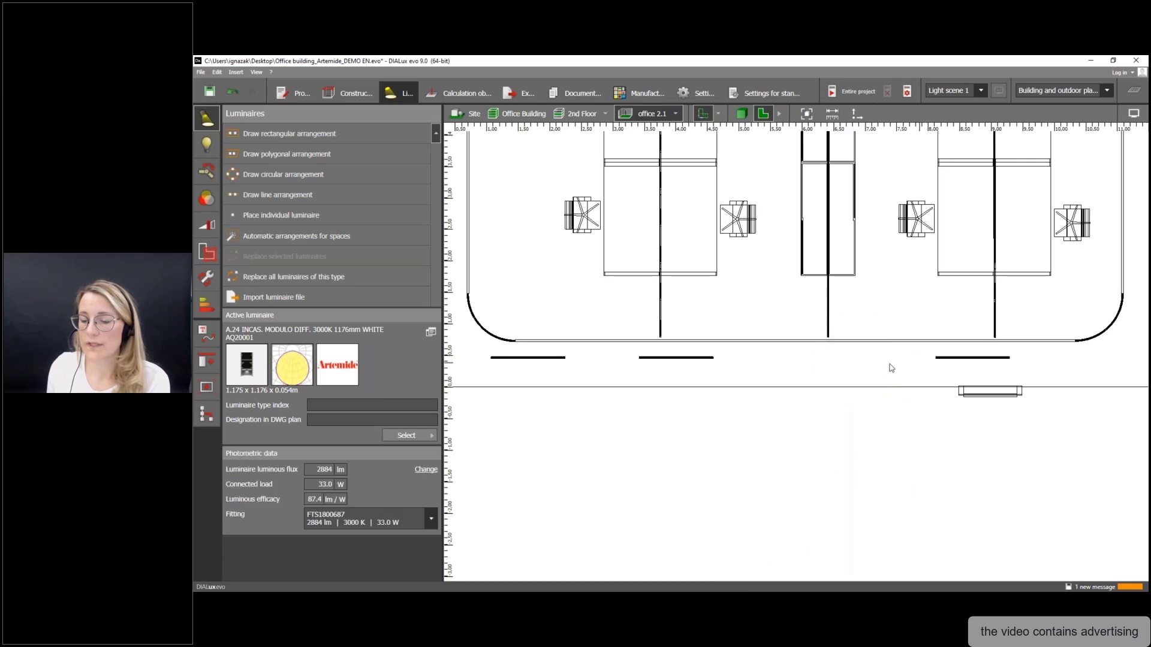
left_click(966, 359)
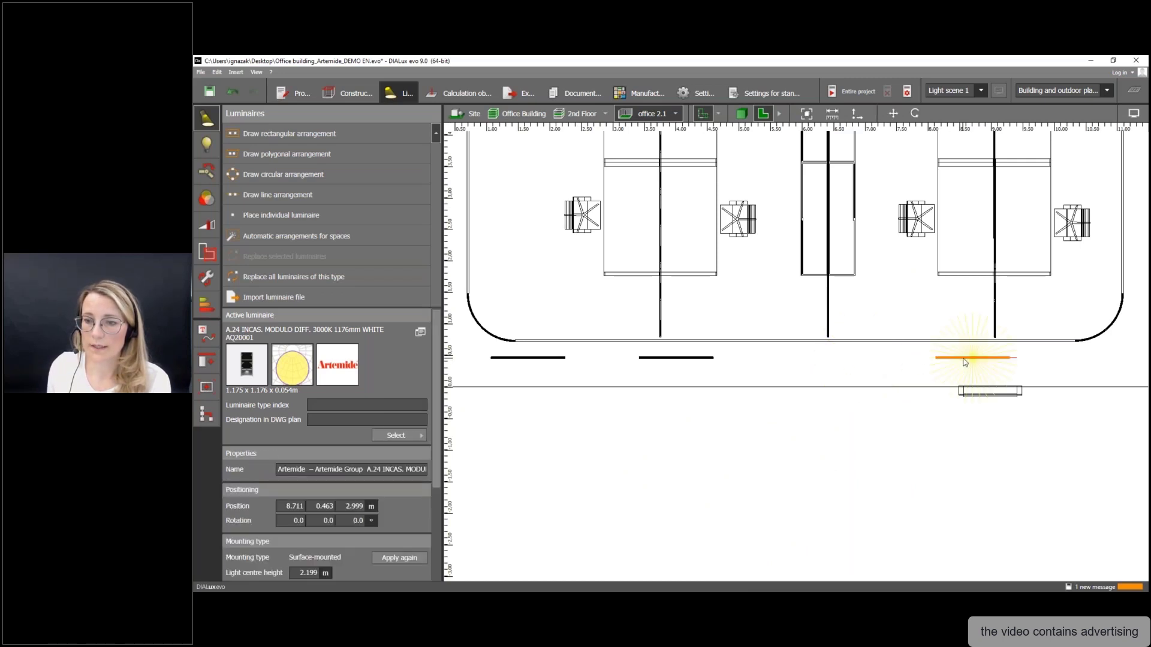
left_click(967, 360)
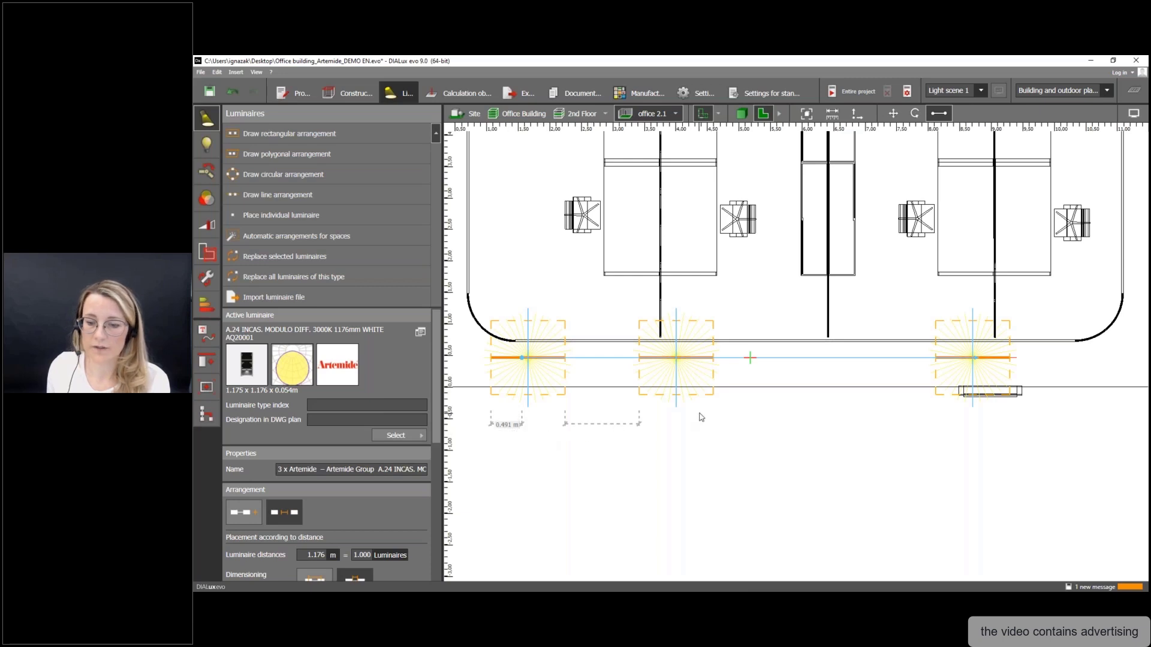
key("Escape")
scroll(812, 404, "down", 3)
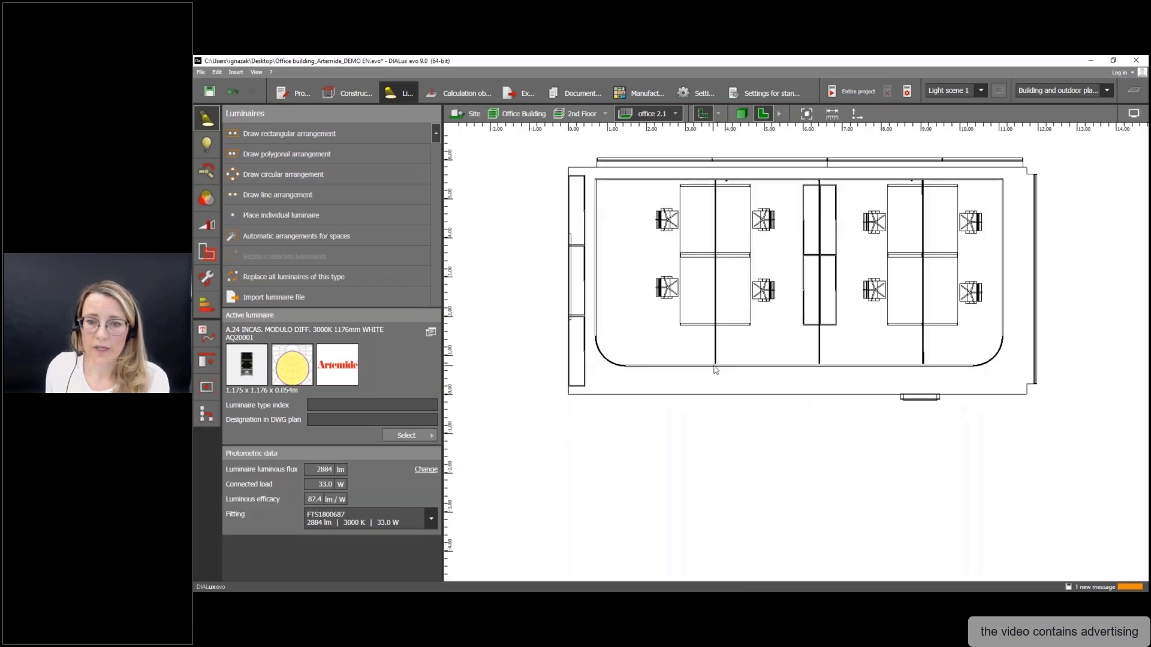
- Select the Vector spotlight line at the window side and shift its middle luminaire along the row to 2.547 m from the first
scroll(692, 337, "down", 1)
scroll(692, 229, "up", 4)
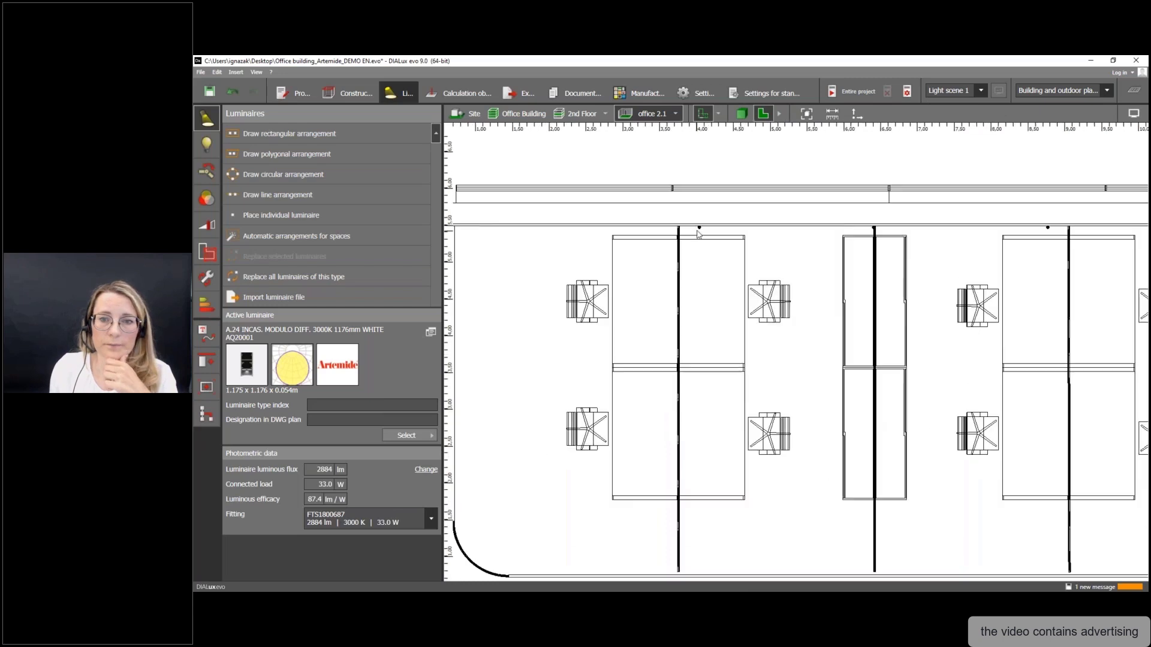
left_click(700, 229)
scroll(645, 234, "down", 2)
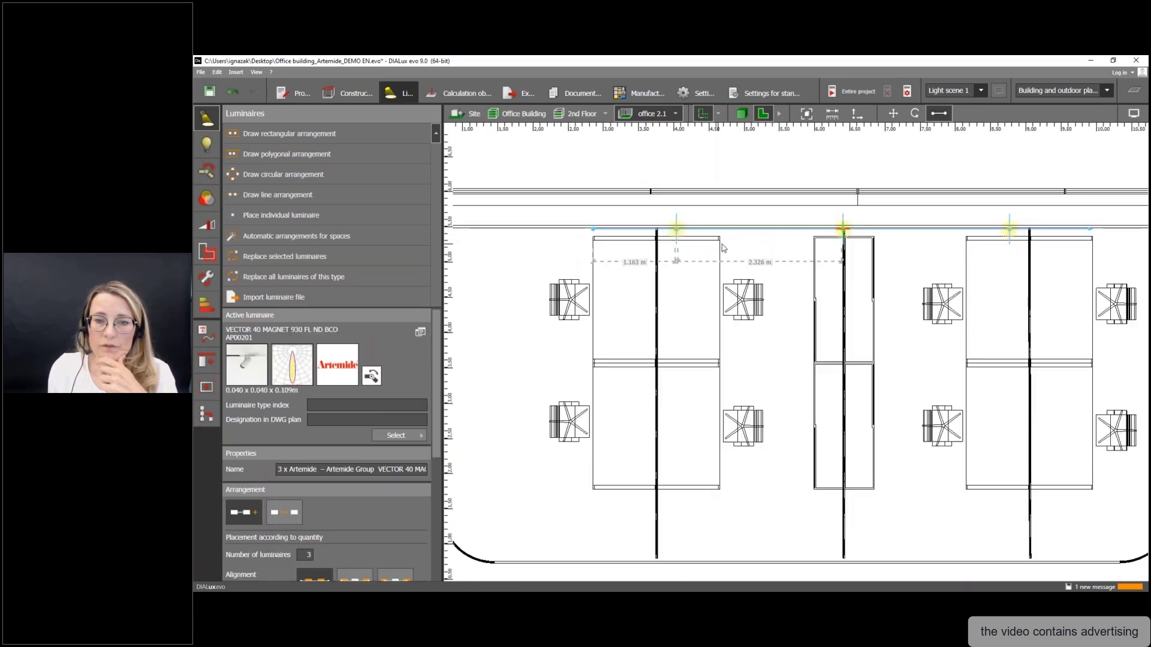
middle_click_drag(721, 242, 620, 242)
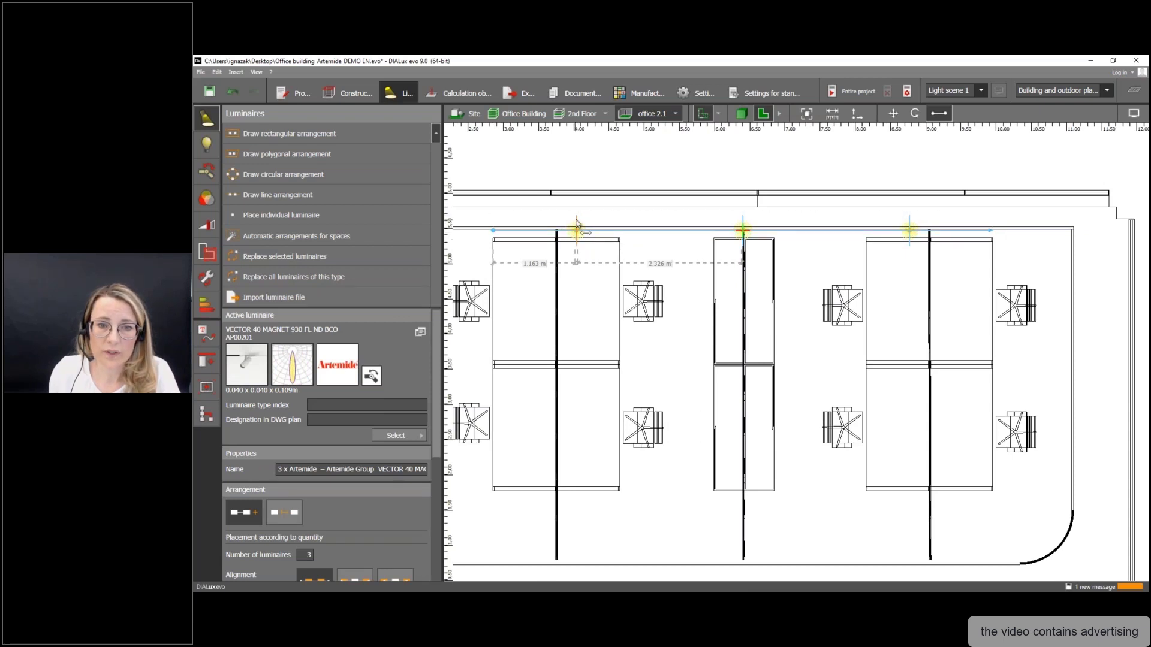
mouse_move(580, 223)
left_mouse_down()
mouse_move(605, 224)
mouse_move(570, 223)
mouse_move(580, 228)
left_mouse_up()
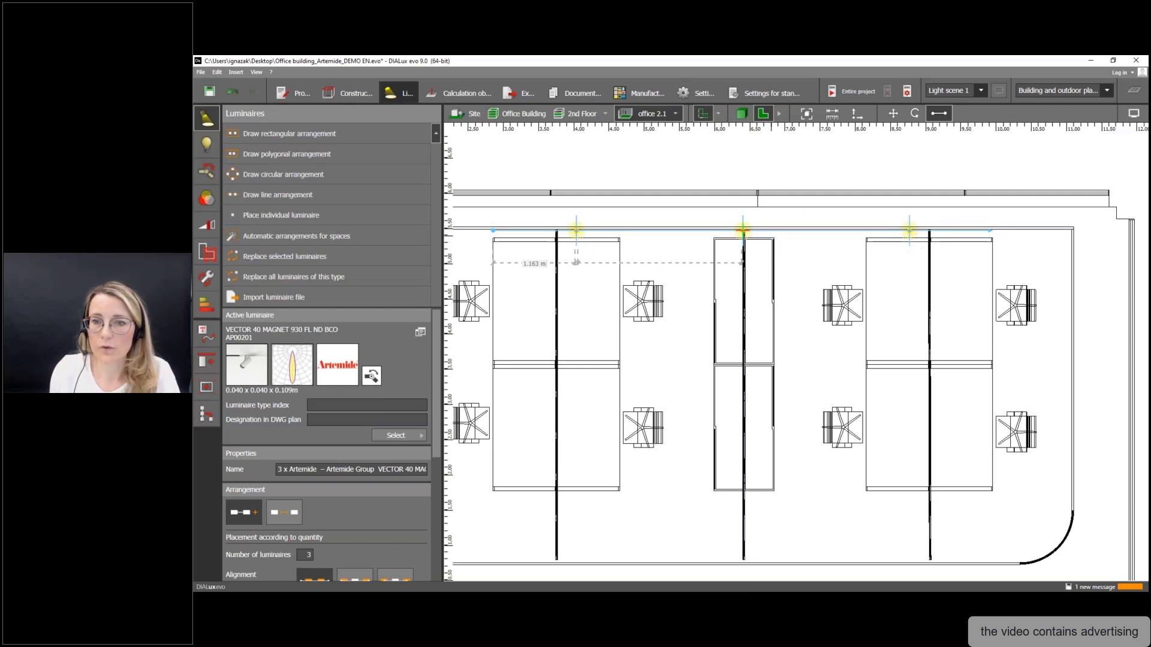
scroll(729, 201, "up", 5)
left_click_drag(729, 200, 780, 199)
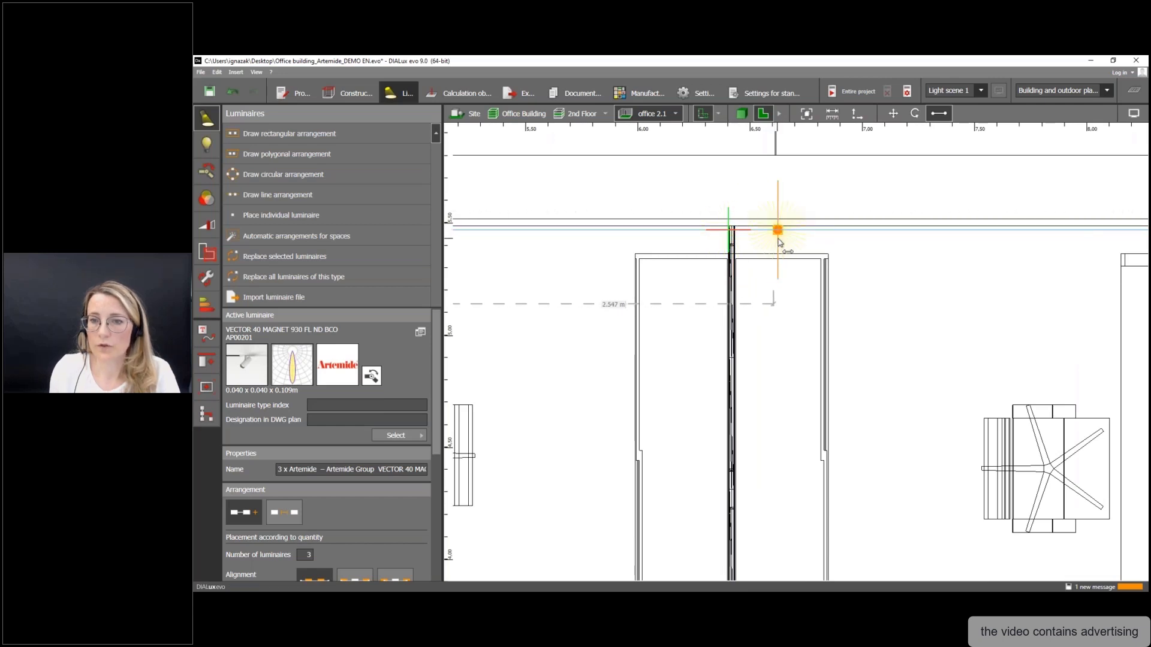
scroll(782, 280, "down", 5)
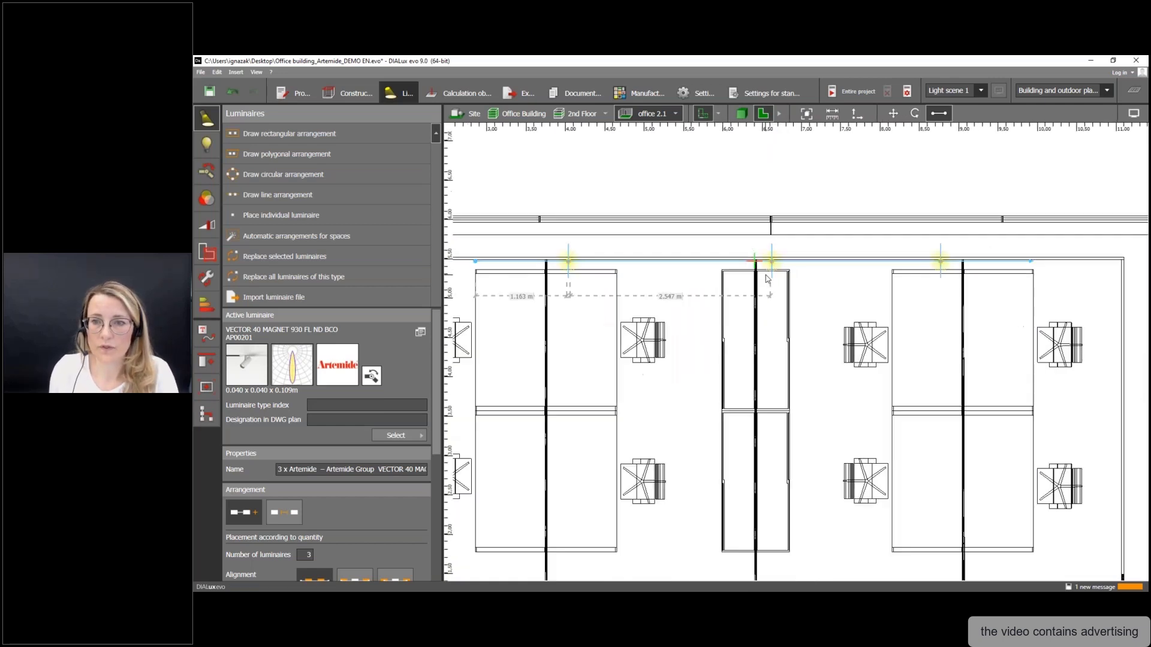
left_click(798, 264)
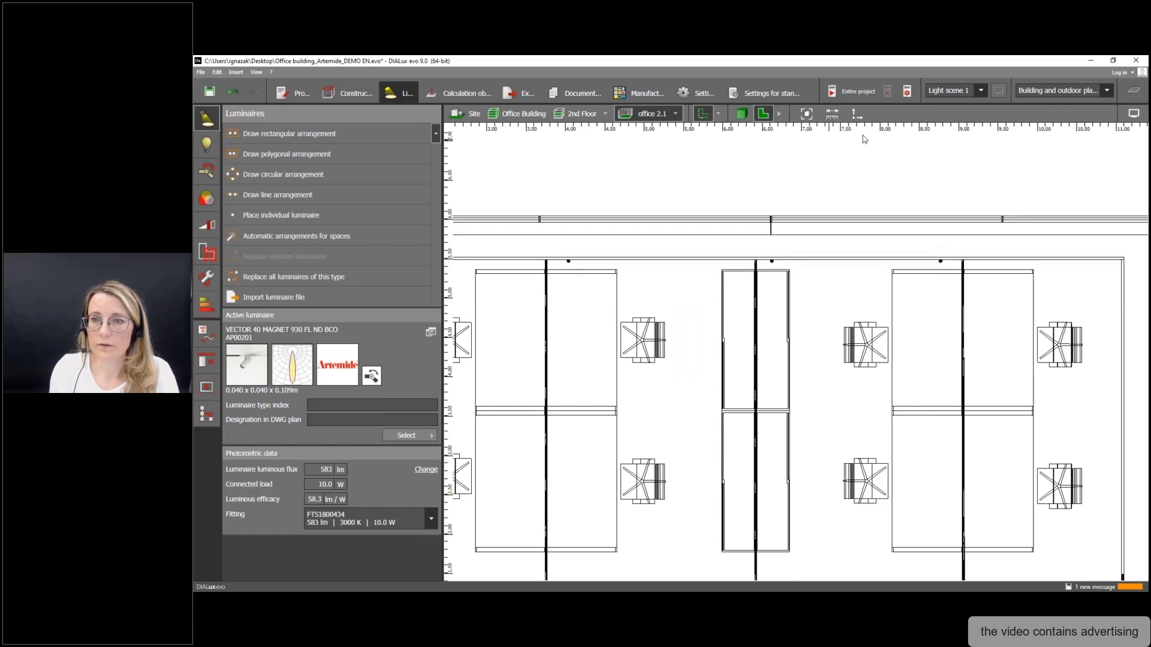
- Move the whole Vector line in plan slightly toward the window onto the track, at about y = 5.50 m
left_click(772, 262)
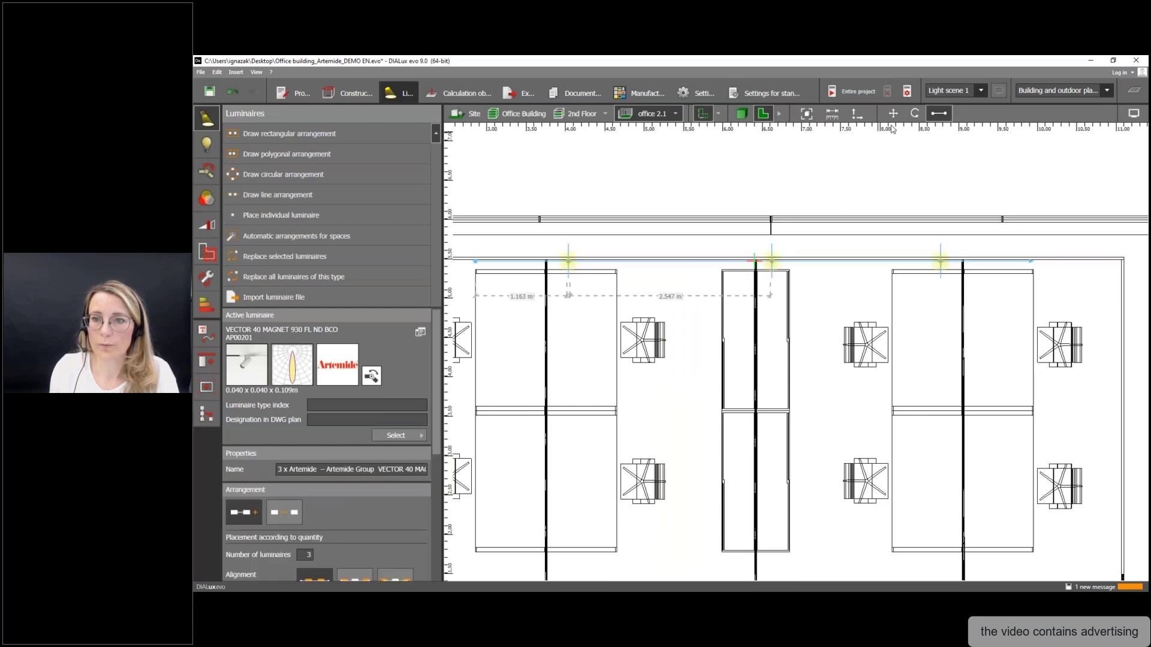
scroll(755, 248, "up", 3)
scroll(755, 247, "up", 3)
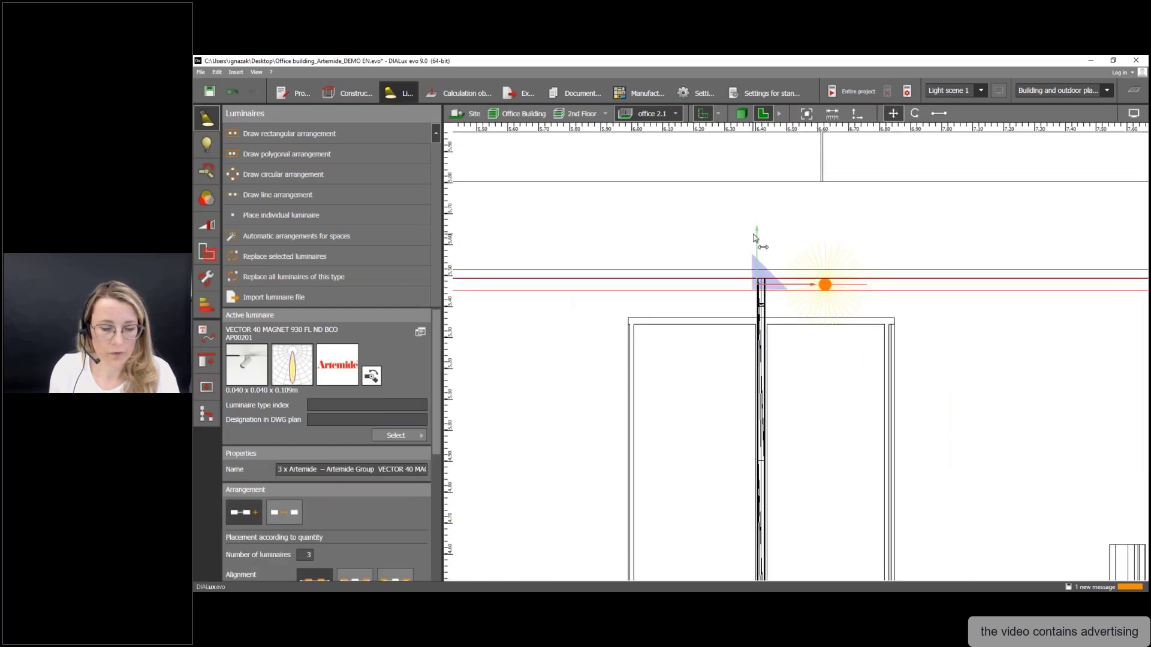
left_click_drag(759, 229, 759, 219)
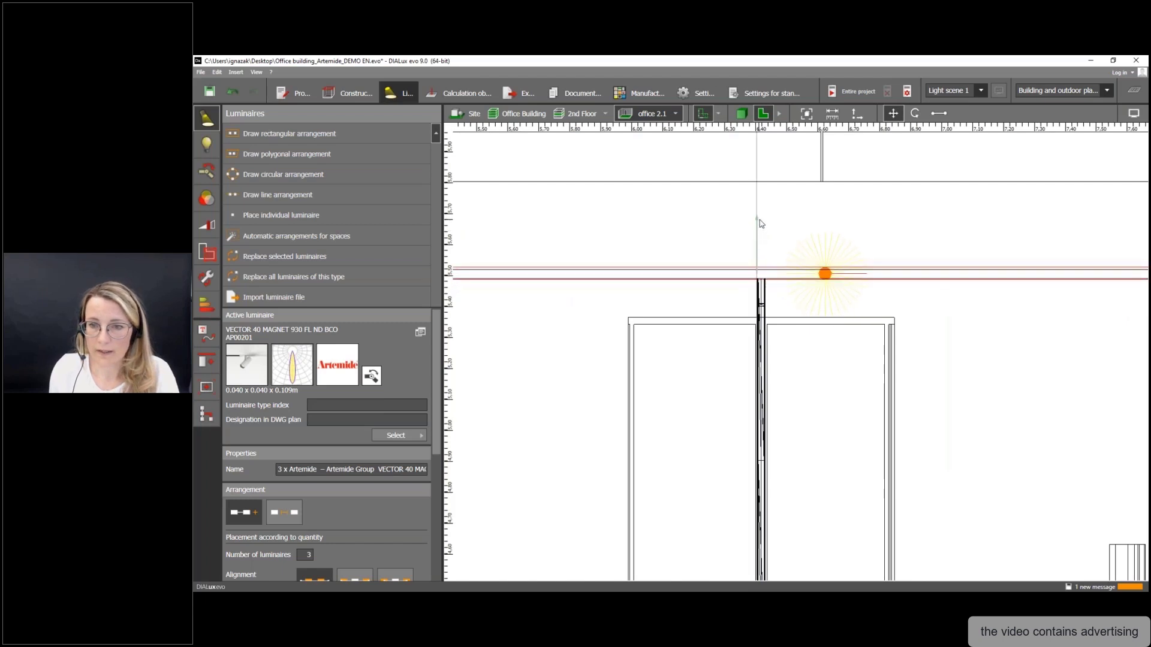
- In the front view, raise the Vector line until the spotlights reach the ceiling, at a position height of about 2.88 m
left_click(779, 113)
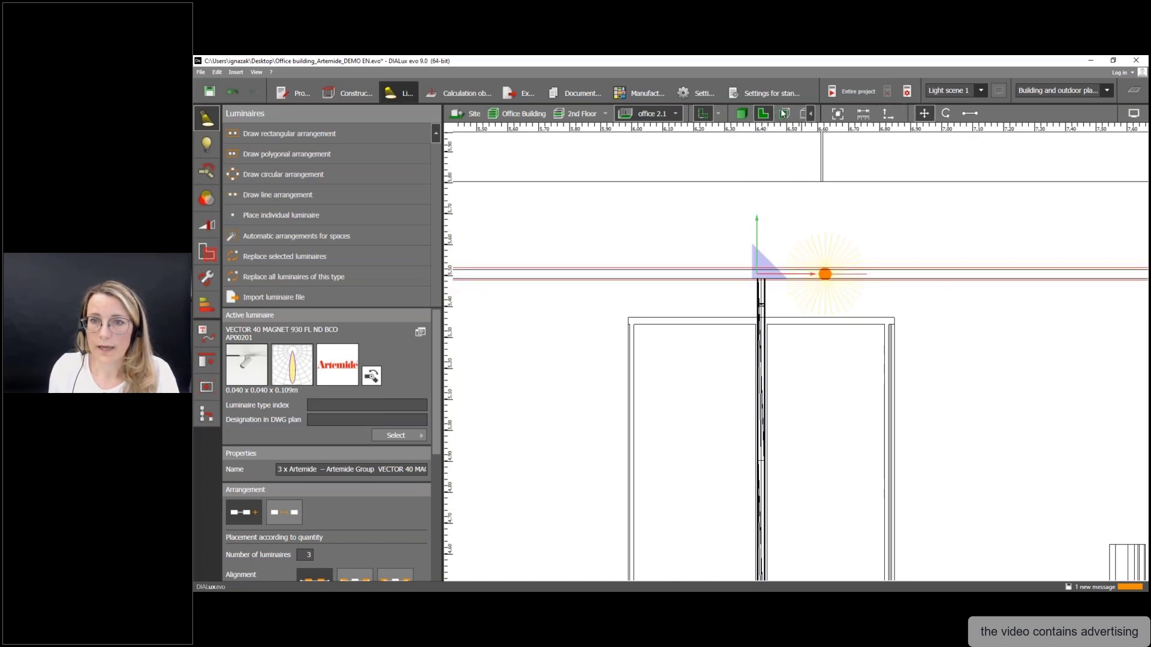
left_click(784, 113)
scroll(715, 276, "up", 5)
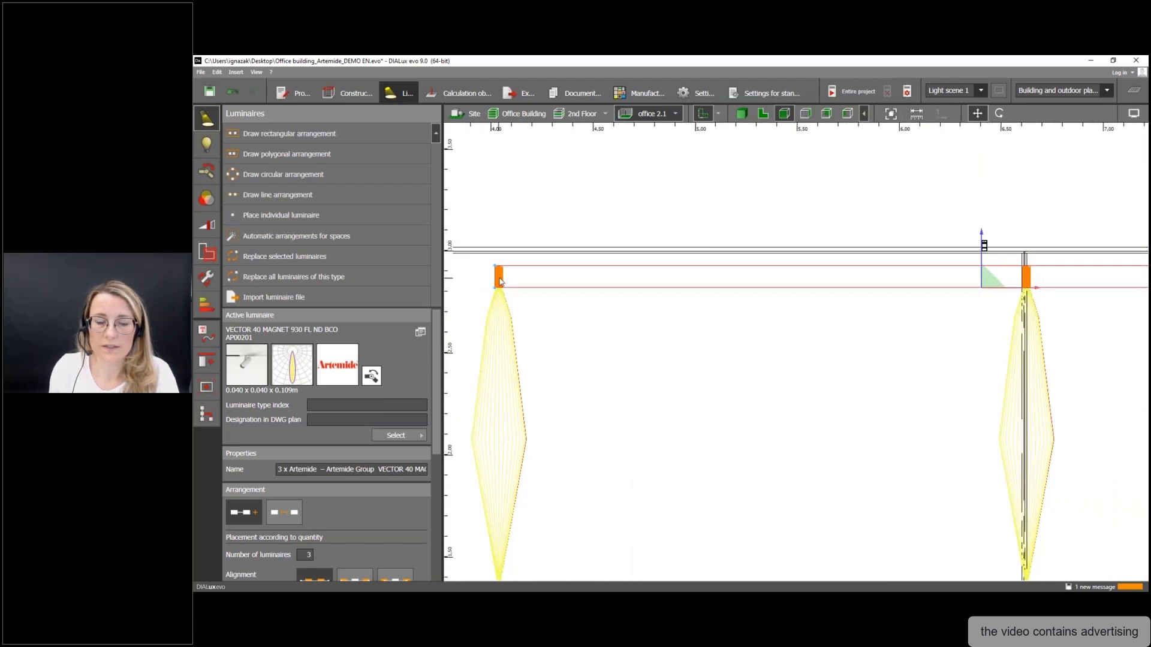
left_click_drag(983, 234, 983, 222)
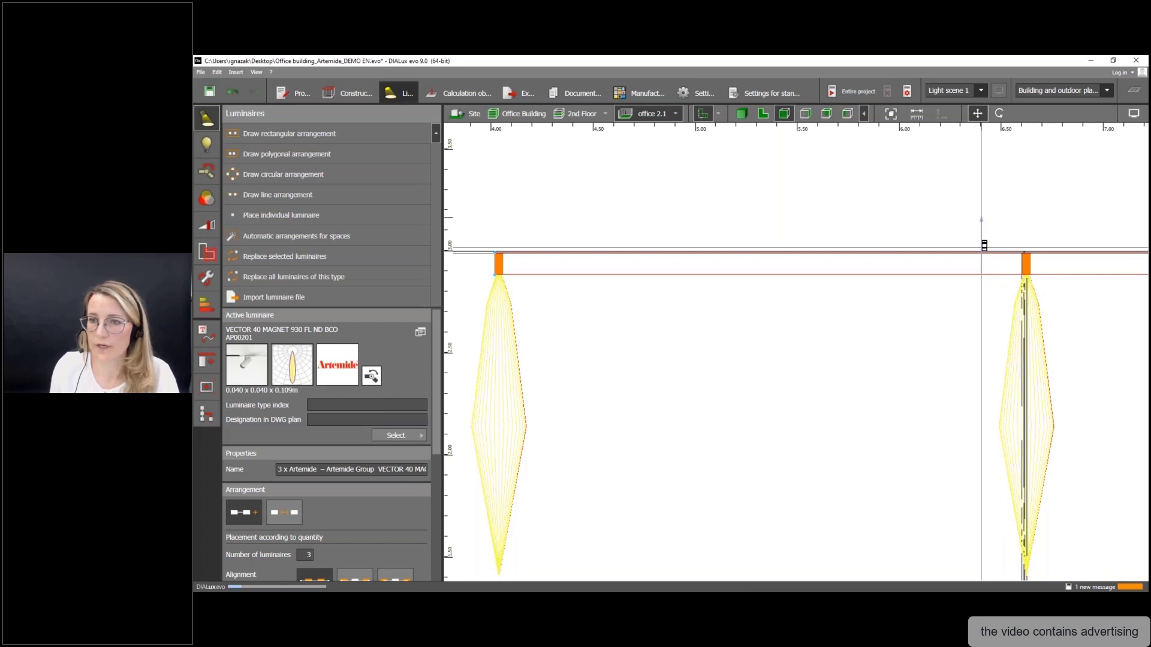
- Check in 3D how the Vector spotlights sit at the ceiling and select their line arrangement
left_click(745, 113)
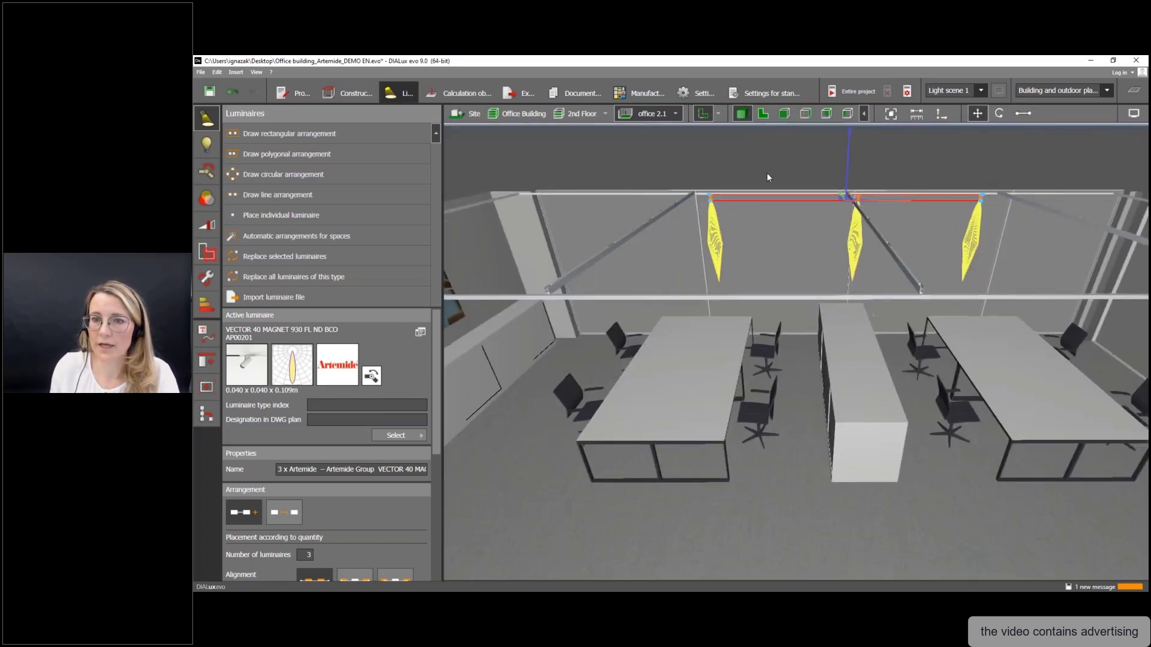
left_click(757, 186)
right_click_drag(742, 186, 895, 137)
scroll(690, 188, "up", 4)
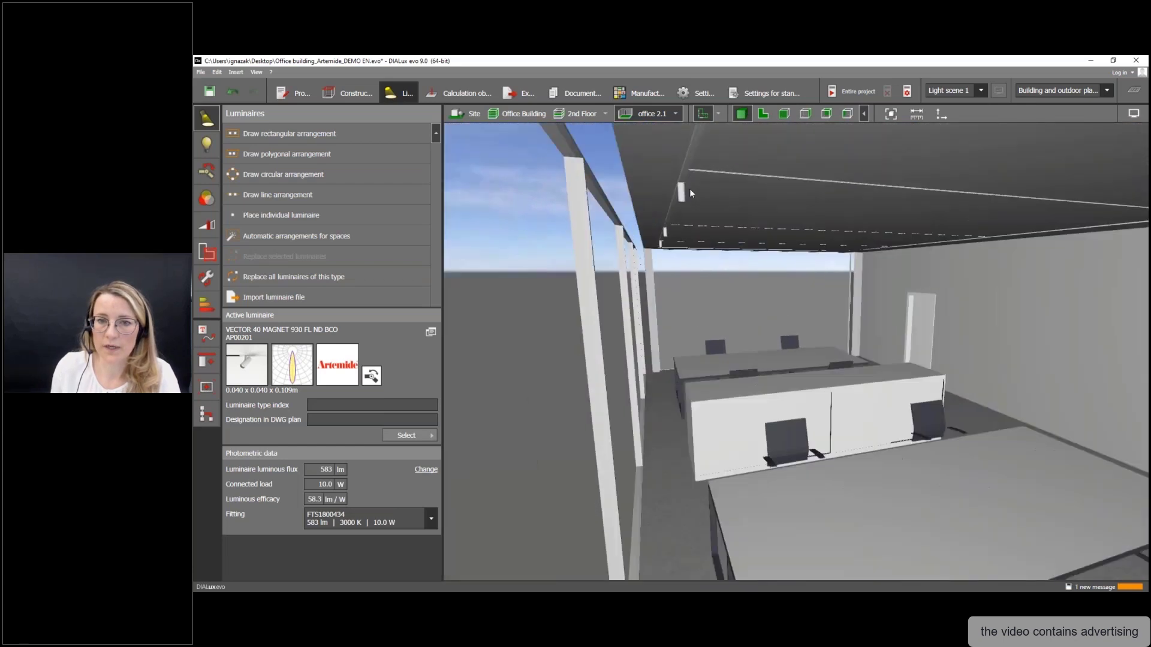
left_click(682, 205)
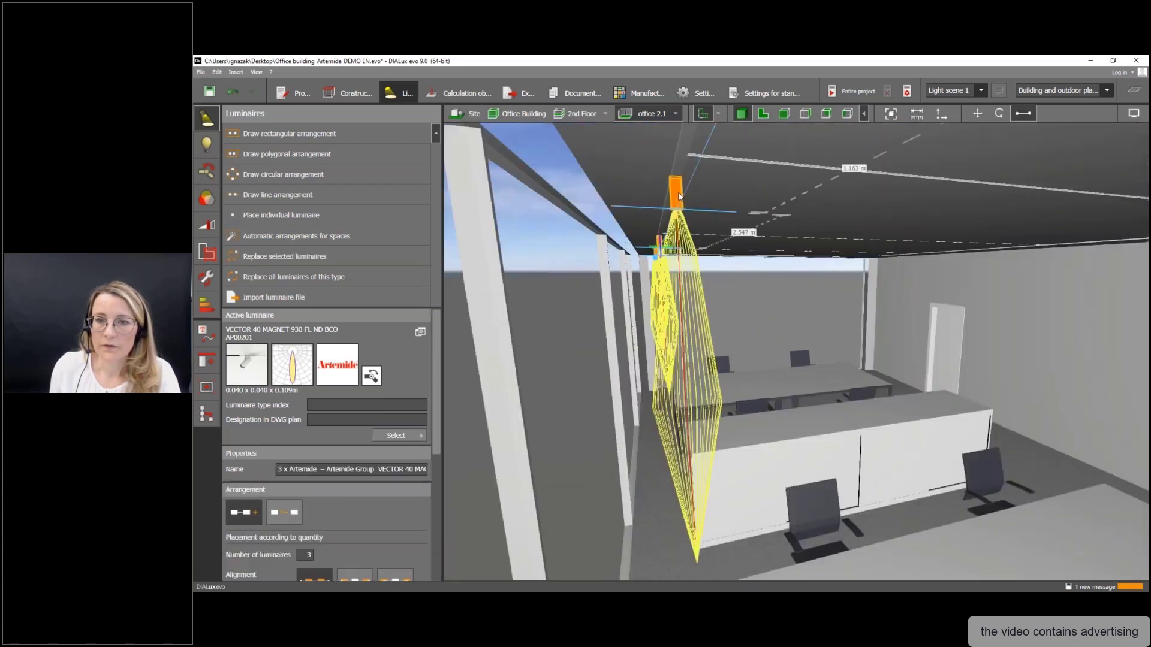
- Check the display options, select the Vector spotlight over the first desk group individually and inspect its light on the desk in 3D
left_click(1134, 114)
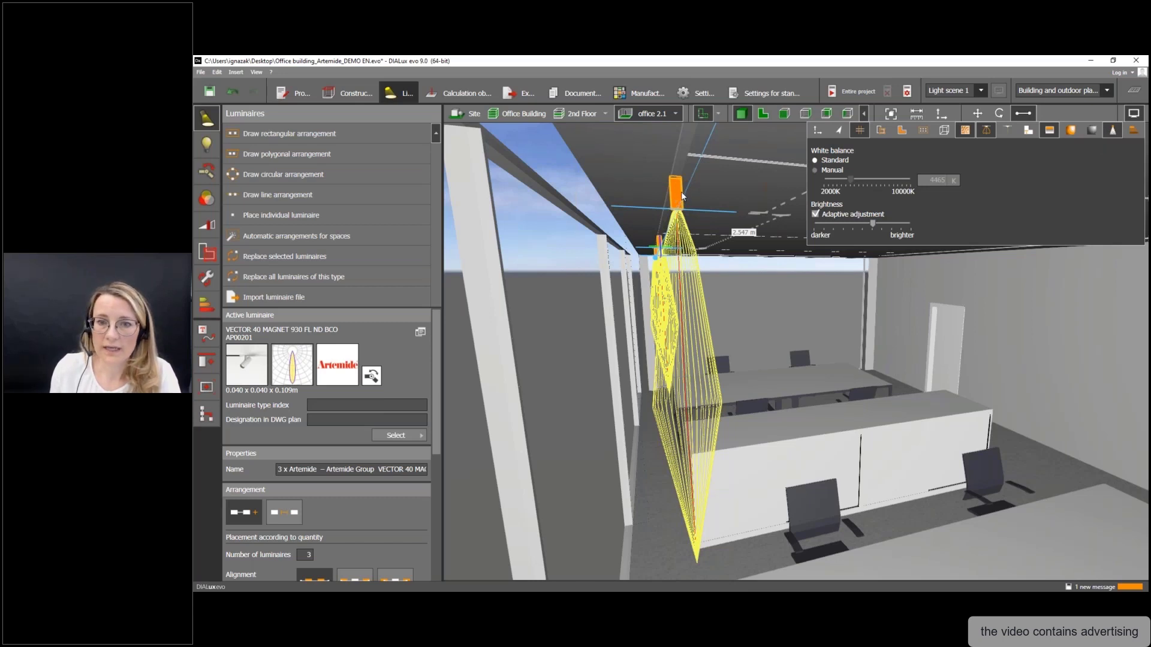
scroll(681, 192, "up", 3)
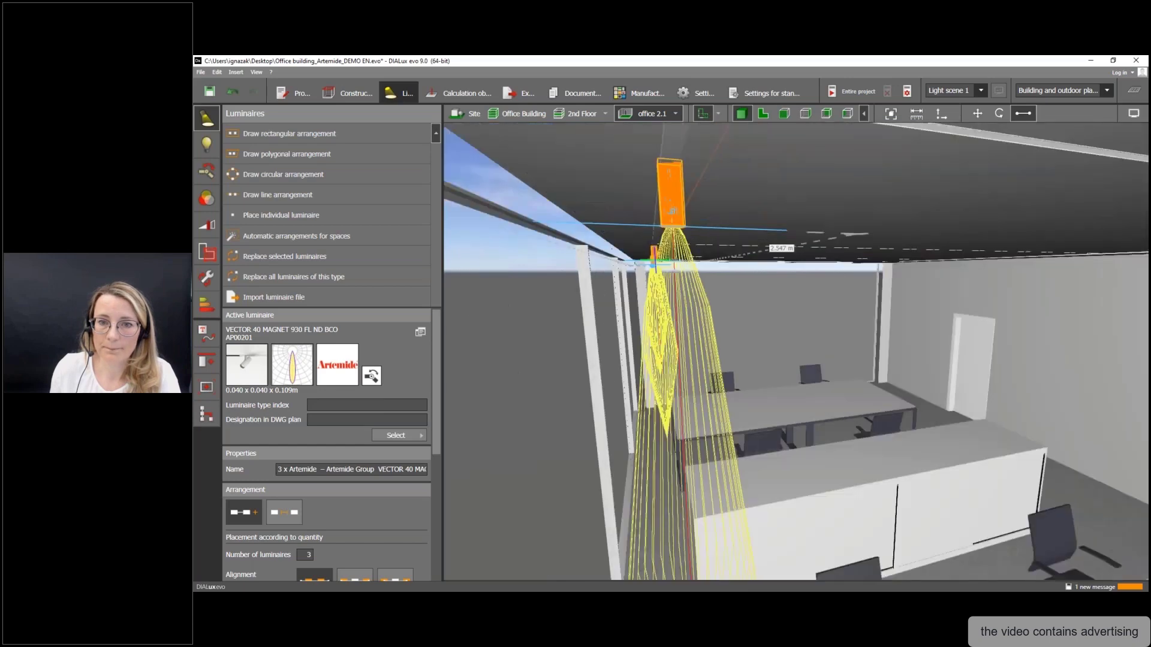
double_click(673, 207)
scroll(675, 210, "down", 3)
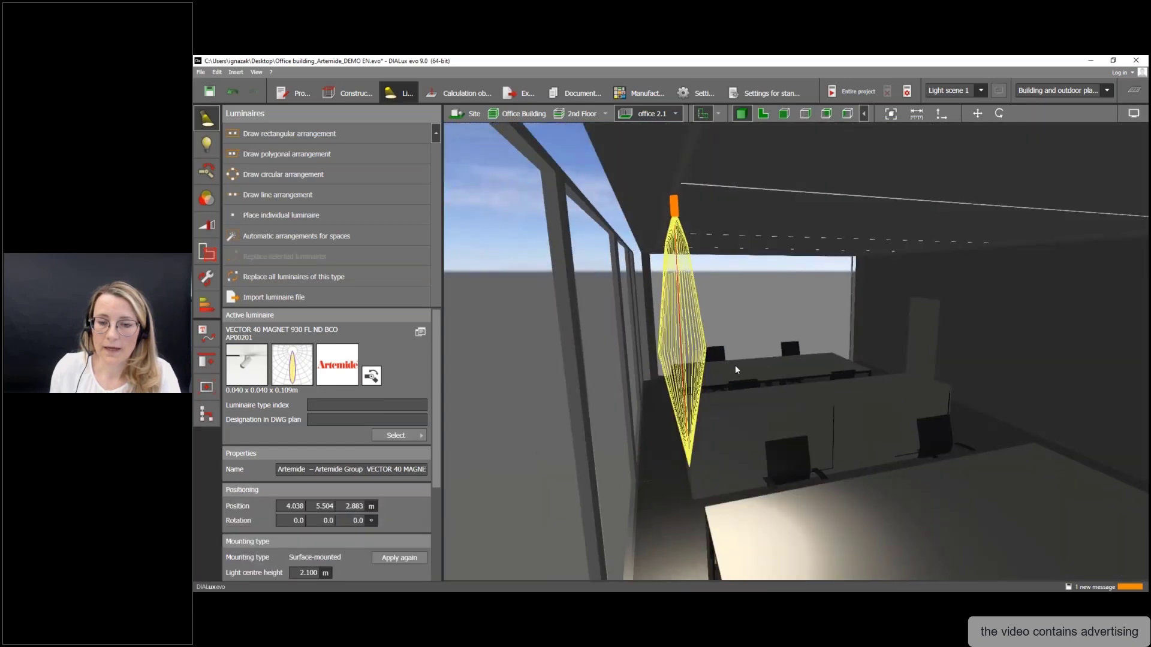
scroll(735, 366, "down", 5)
right_click_drag(770, 398, 941, 445)
scroll(868, 450, "up", 3)
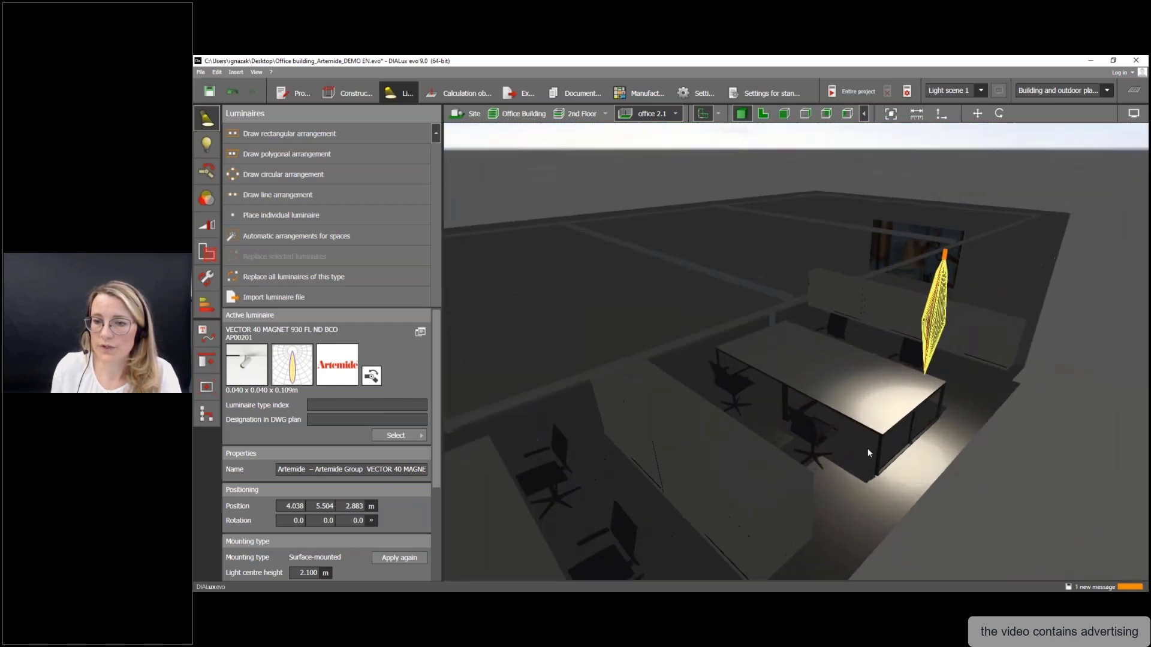
right_click_drag(868, 449, 967, 427)
scroll(861, 291, "up", 4)
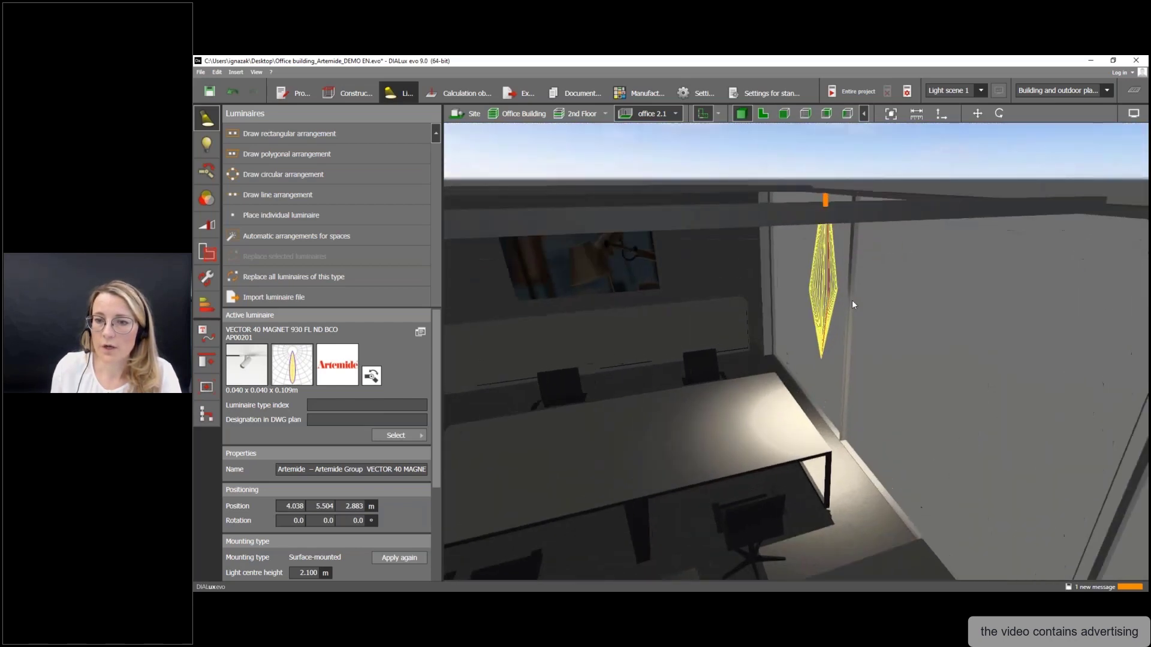
right_click_drag(853, 304, 886, 351)
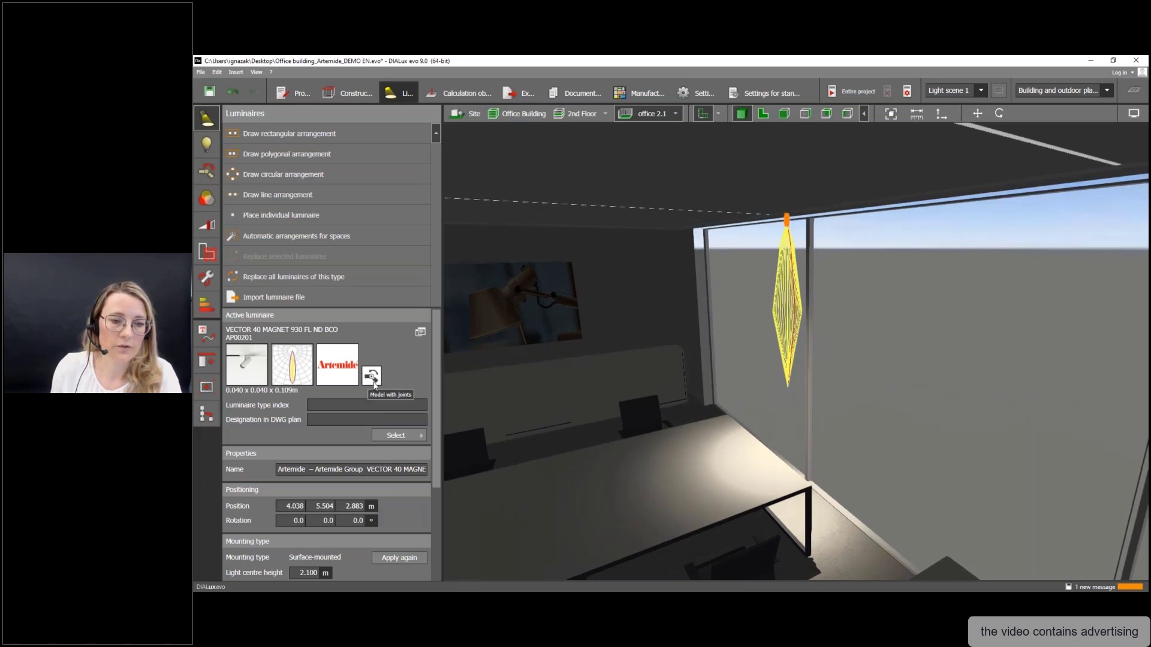
- Edit the joints of the first Vector spotlight and set its X rotation to -12° to aim it over the desk
left_click(208, 174)
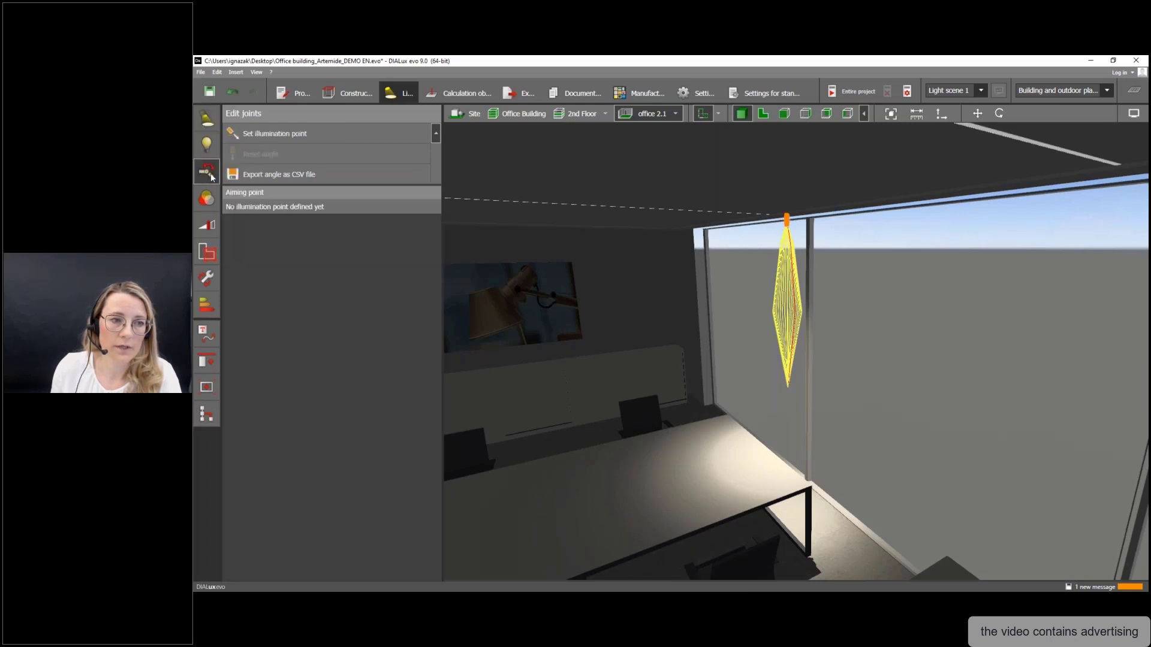
left_click(788, 226)
mouse_move(790, 227)
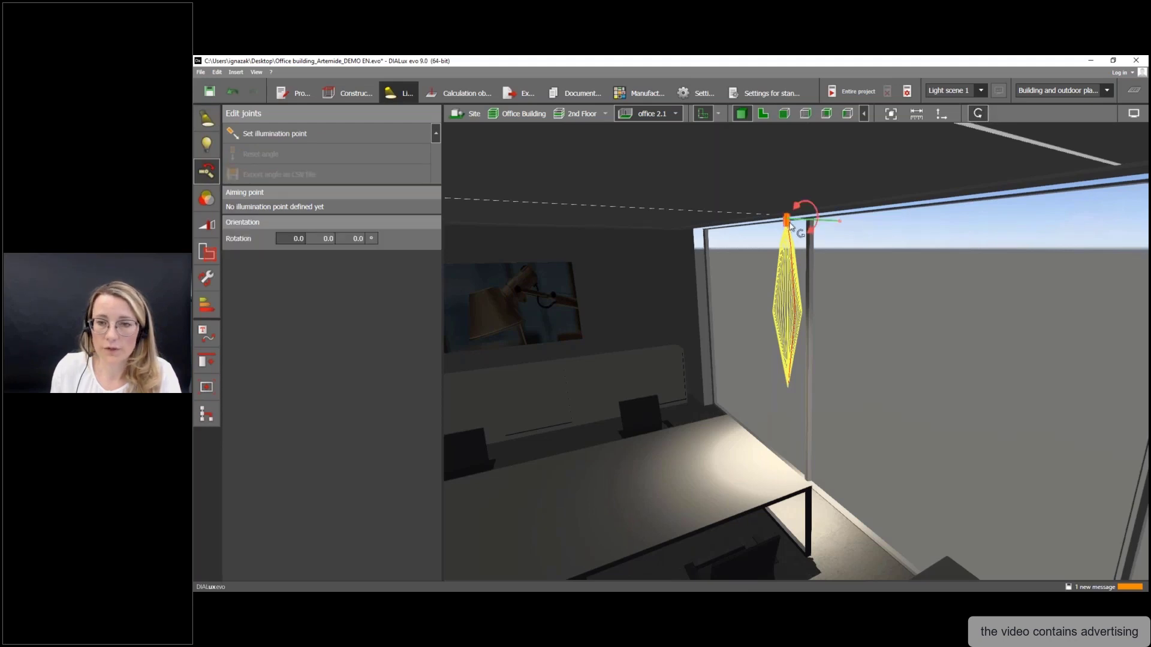
mouse_move(842, 223)
left_mouse_down()
mouse_move(837, 247)
mouse_move(846, 217)
mouse_move(839, 236)
left_mouse_up()
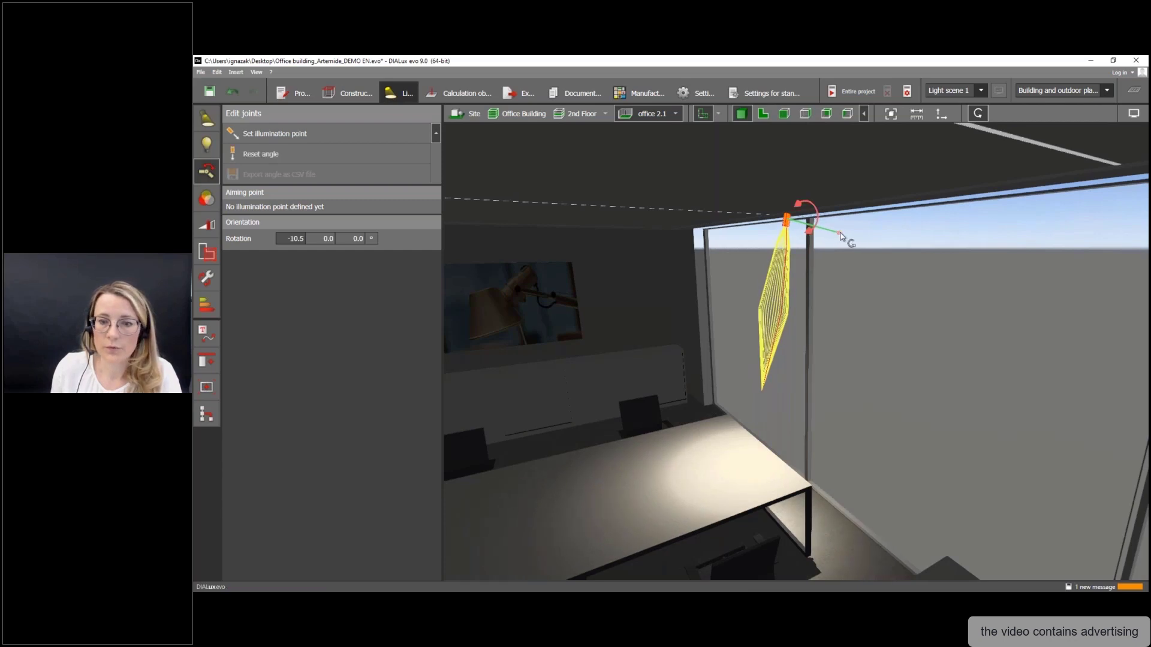
left_click(297, 238)
- Set the joint's X rotation of the middle Vector spotlight, above the central cabinets, to -12°
scroll(689, 313, "down", 3)
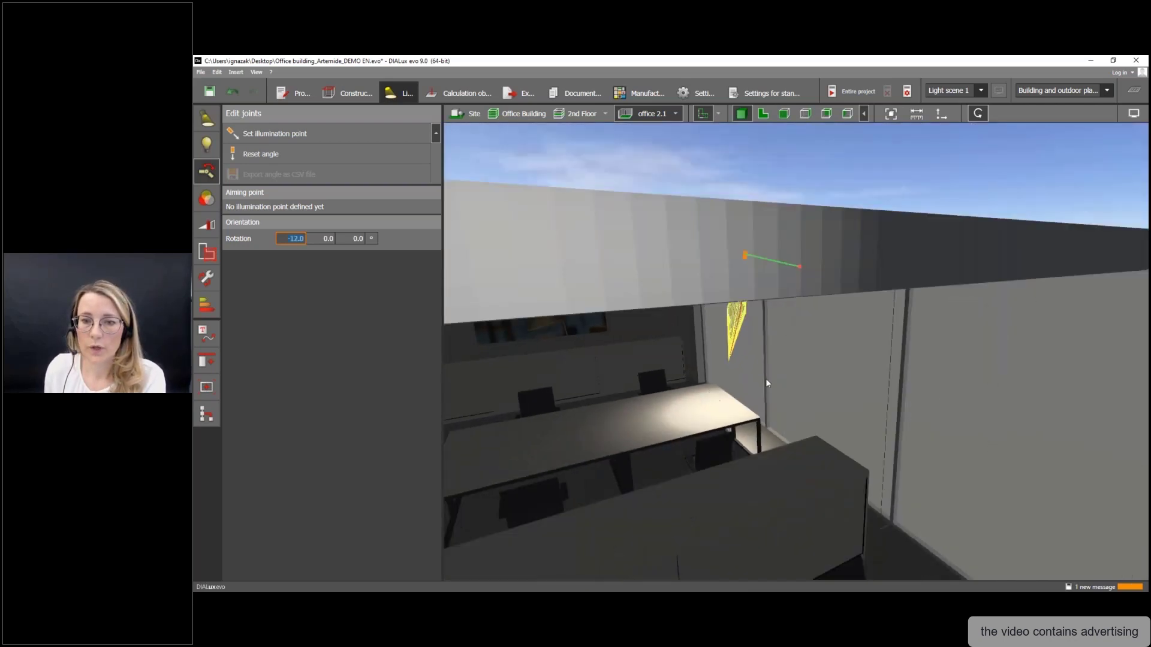
right_click_drag(766, 383, 854, 356)
left_click(889, 258)
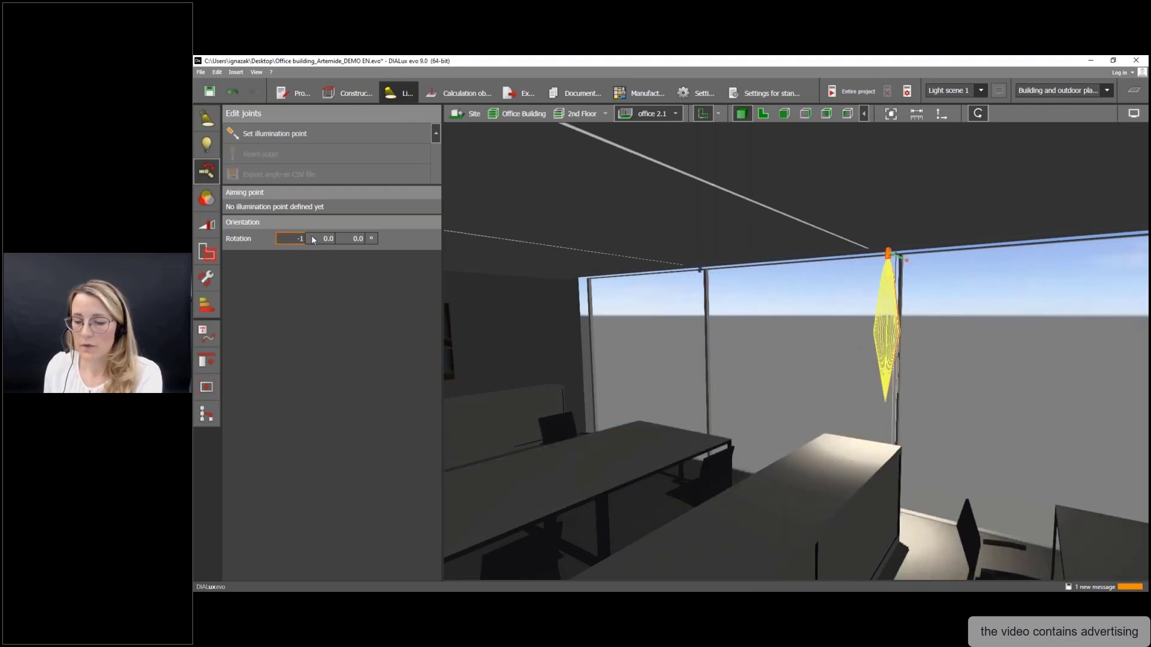
- Set the joint's X rotation of the last Vector spotlight, above the second desk group, to -12° and check its light
middle_click_drag(887, 288, 707, 283)
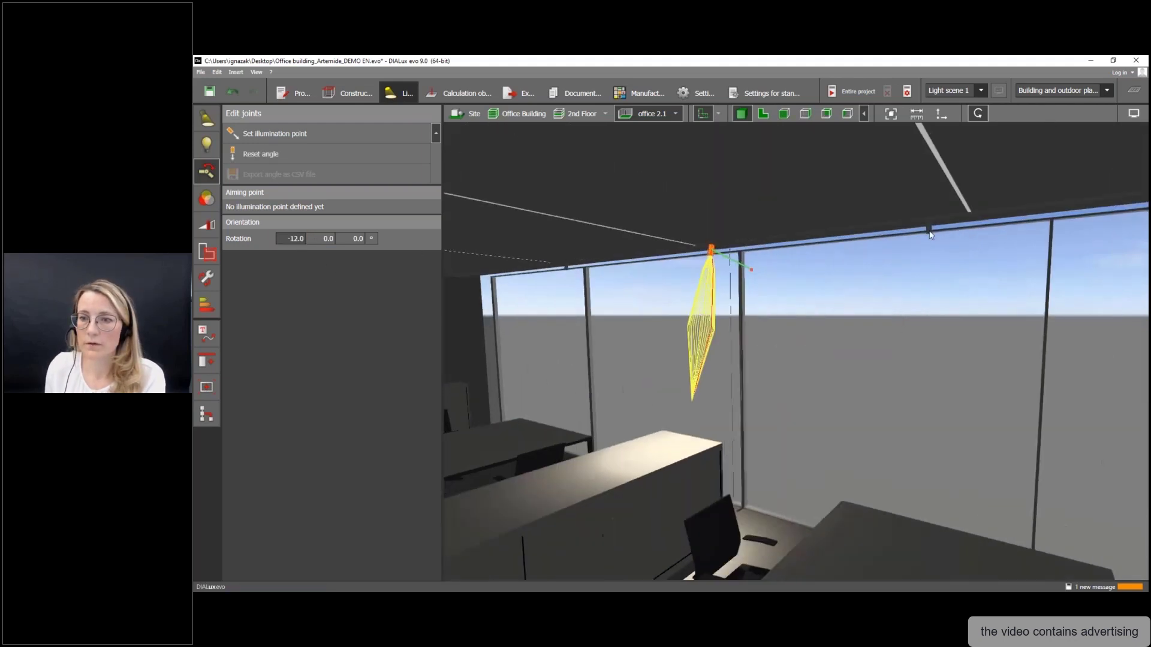
left_click(929, 233)
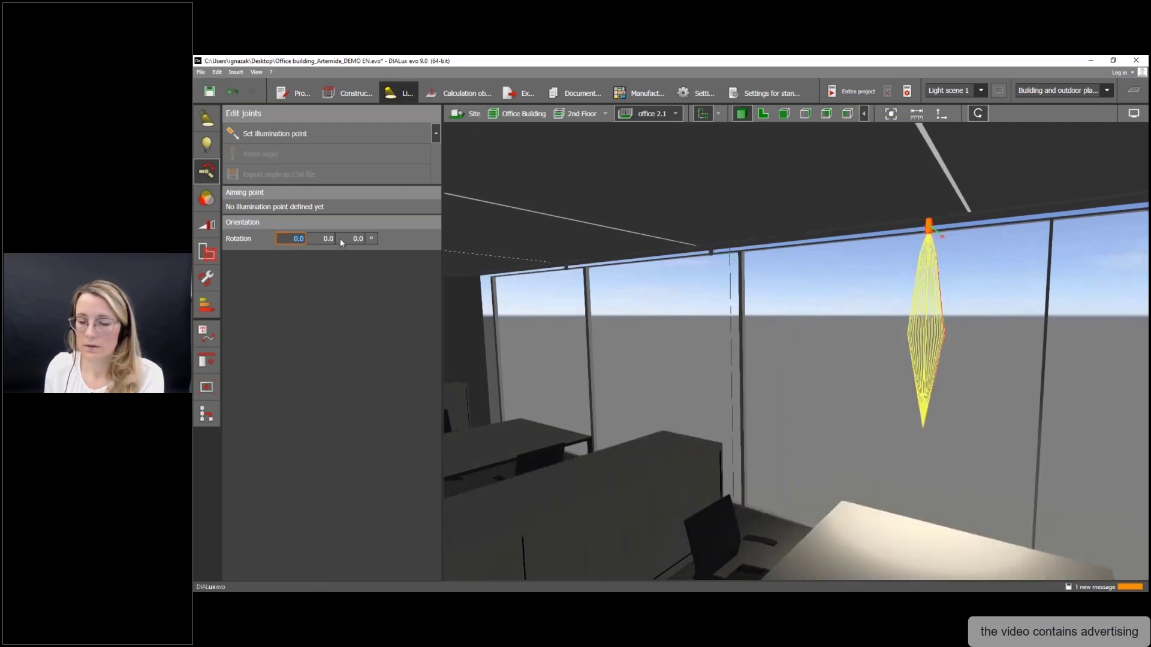
type("-12")
key("Return")
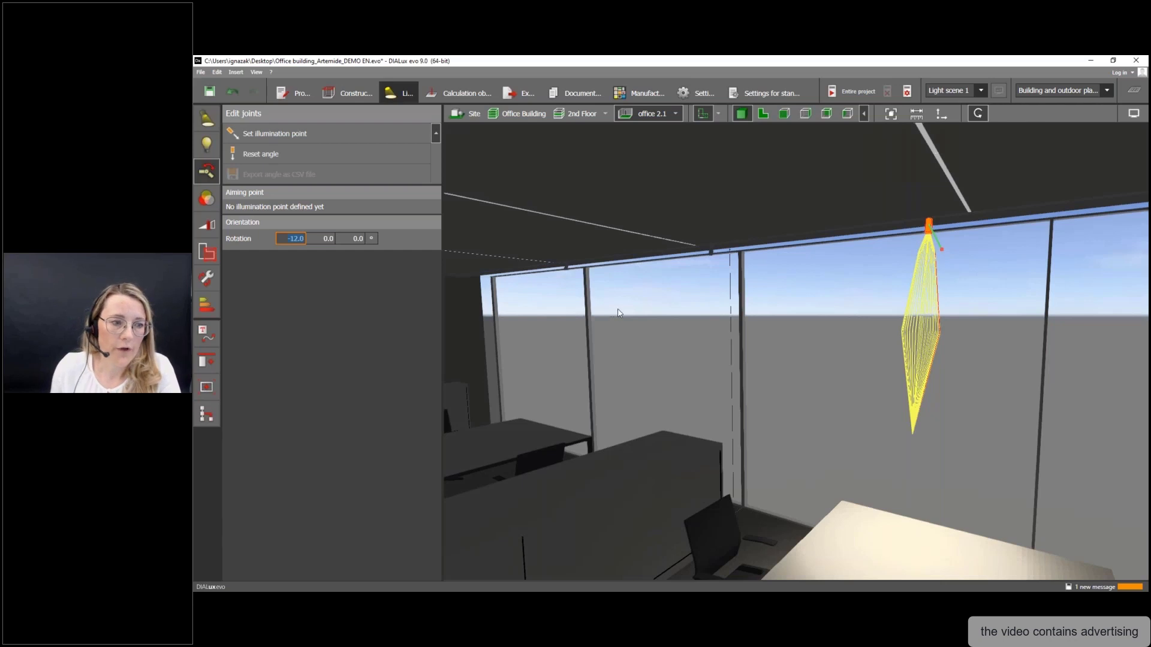
right_click_drag(635, 311, 714, 291)
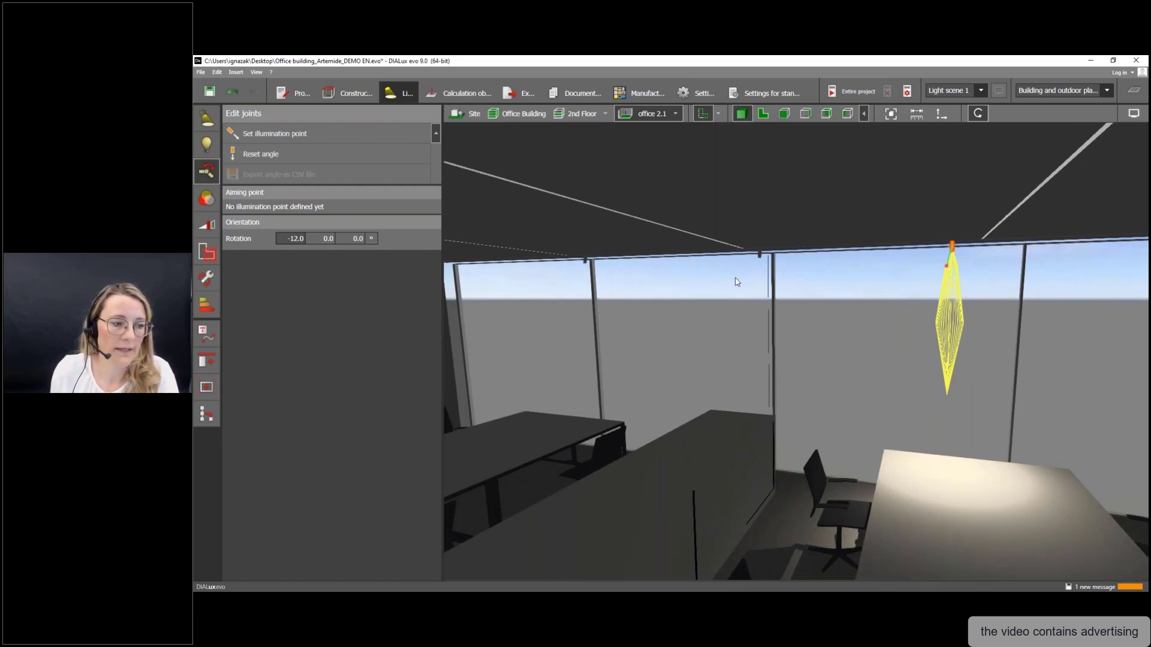
- Return to luminaire planning in the floor plan, select the line arrangement of three Vector spotlights and review its arrangement settings
middle_click_drag(743, 277, 796, 287)
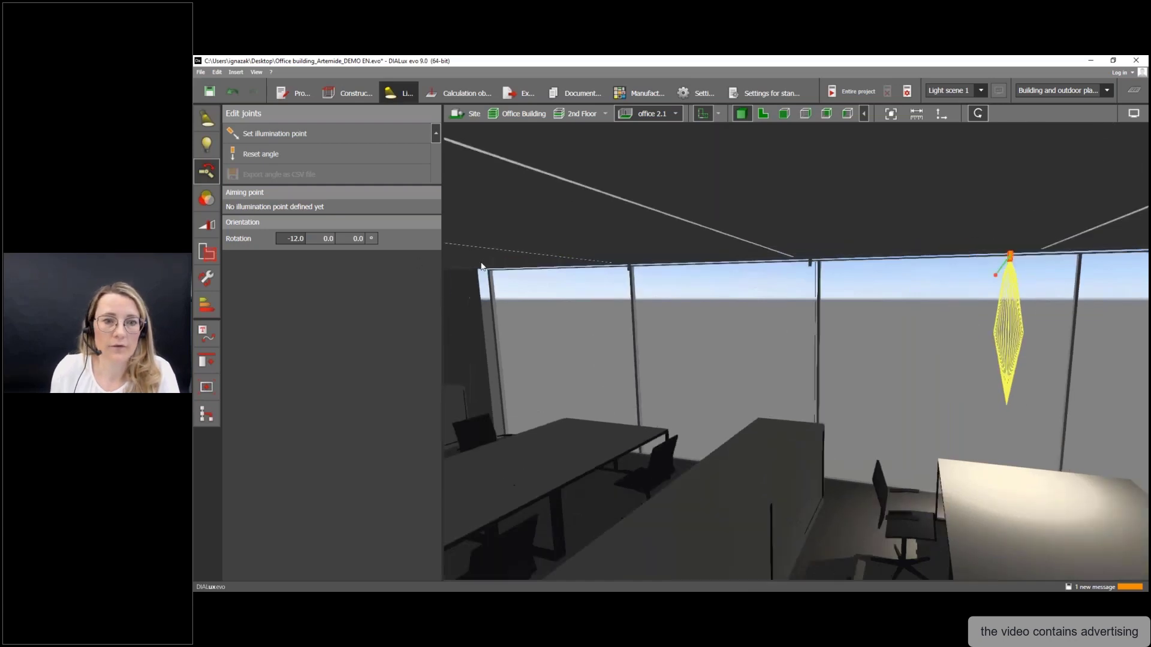
left_click(208, 120)
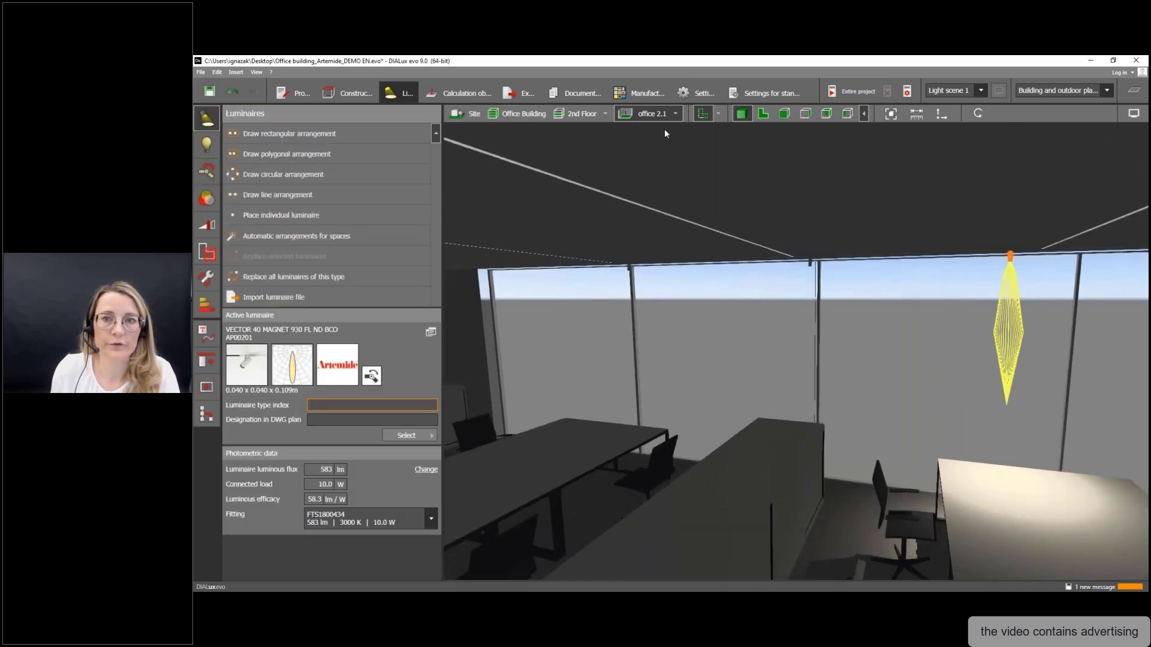
left_click(763, 115)
scroll(708, 236, "down", 5)
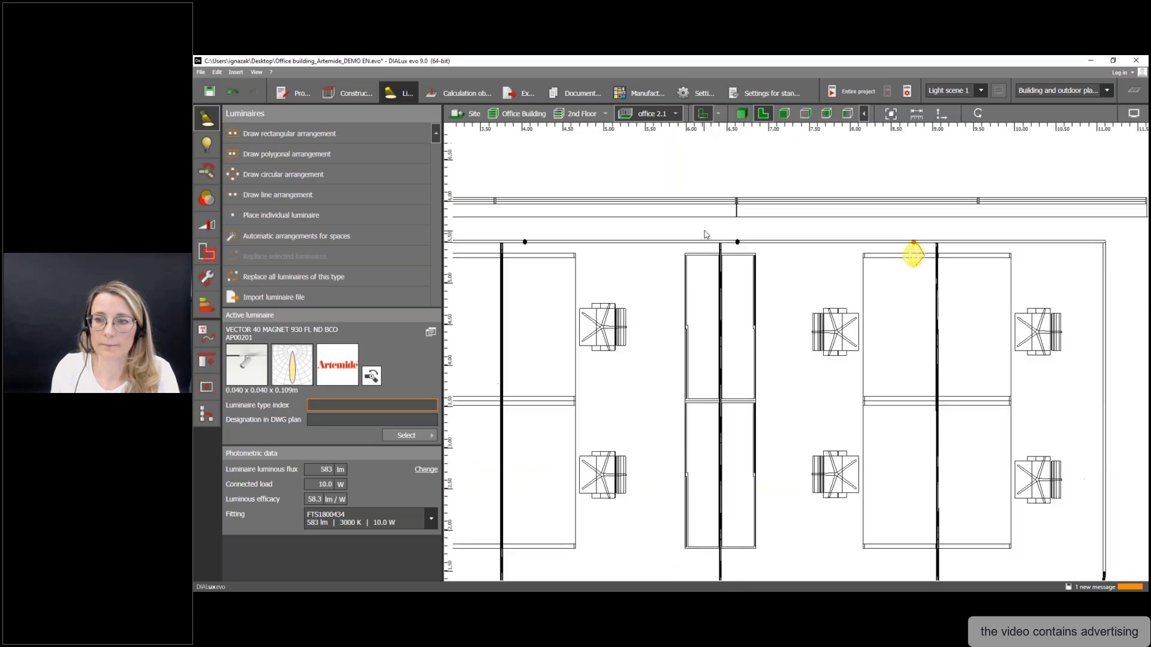
middle_click_drag(650, 242, 741, 210)
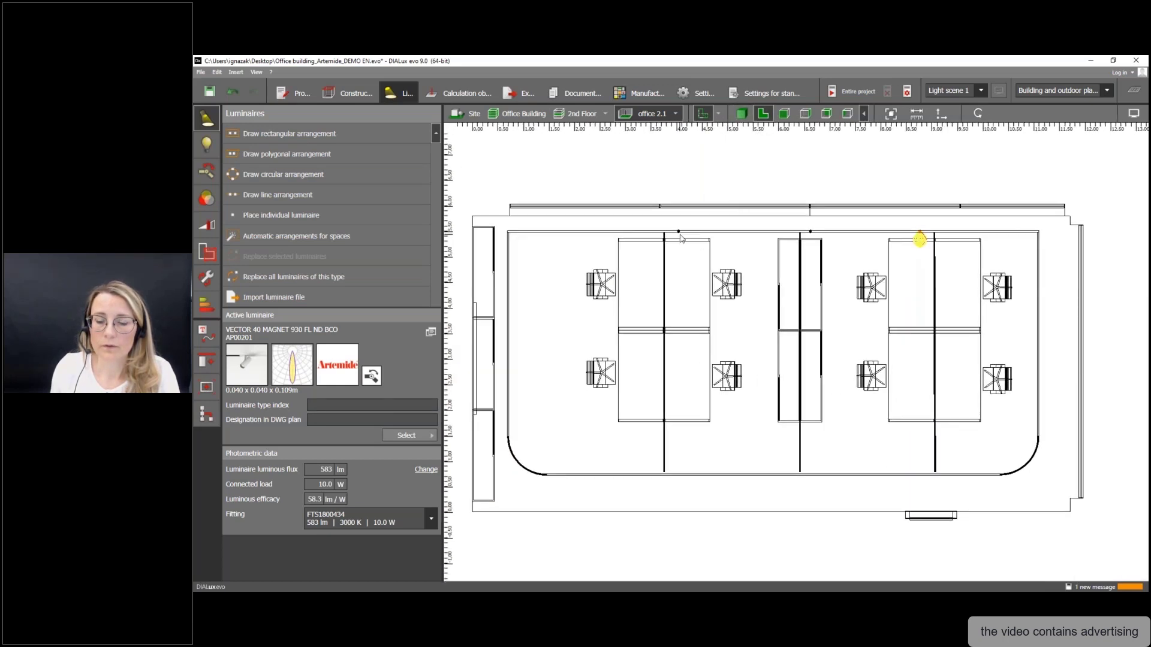
left_click(679, 233)
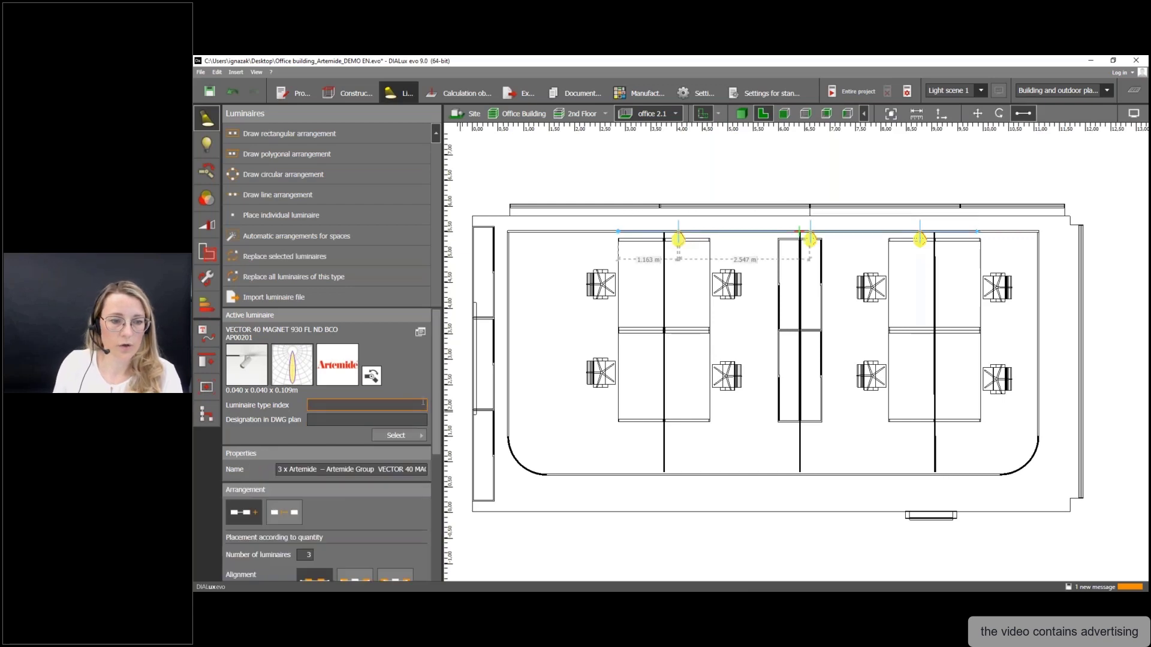
scroll(369, 374, "down", 4)
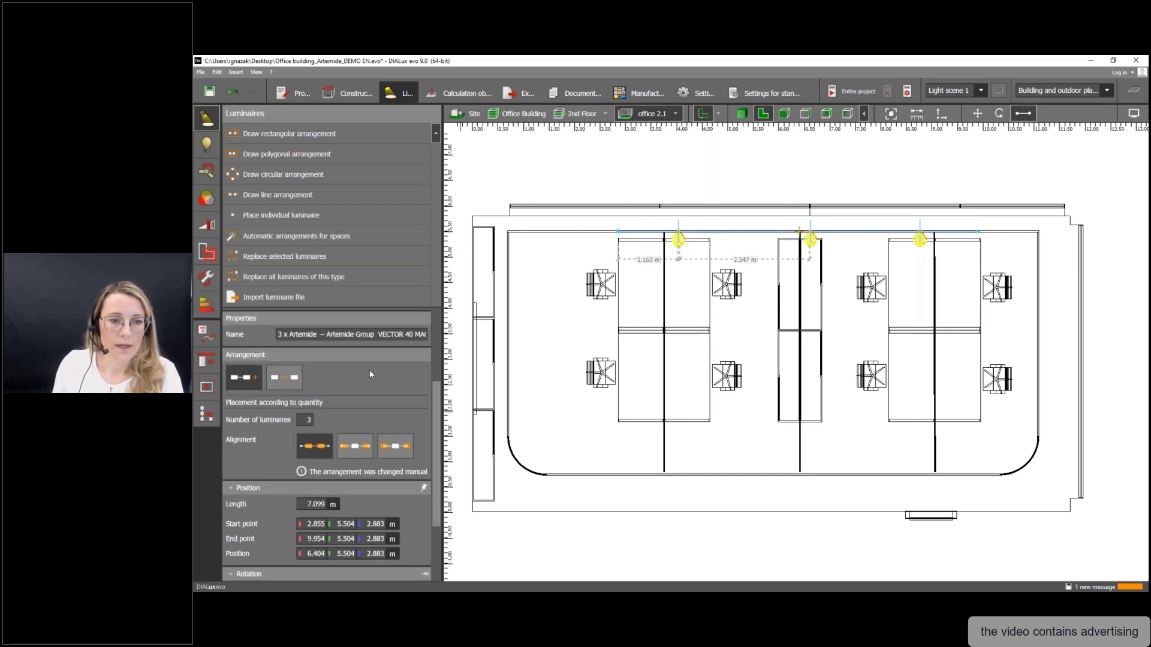
- Draw a horizontal line arrangement of 5 Vector spotlights, 10.2 m long, between the A.24 lines and the wall with the door
left_click(258, 195)
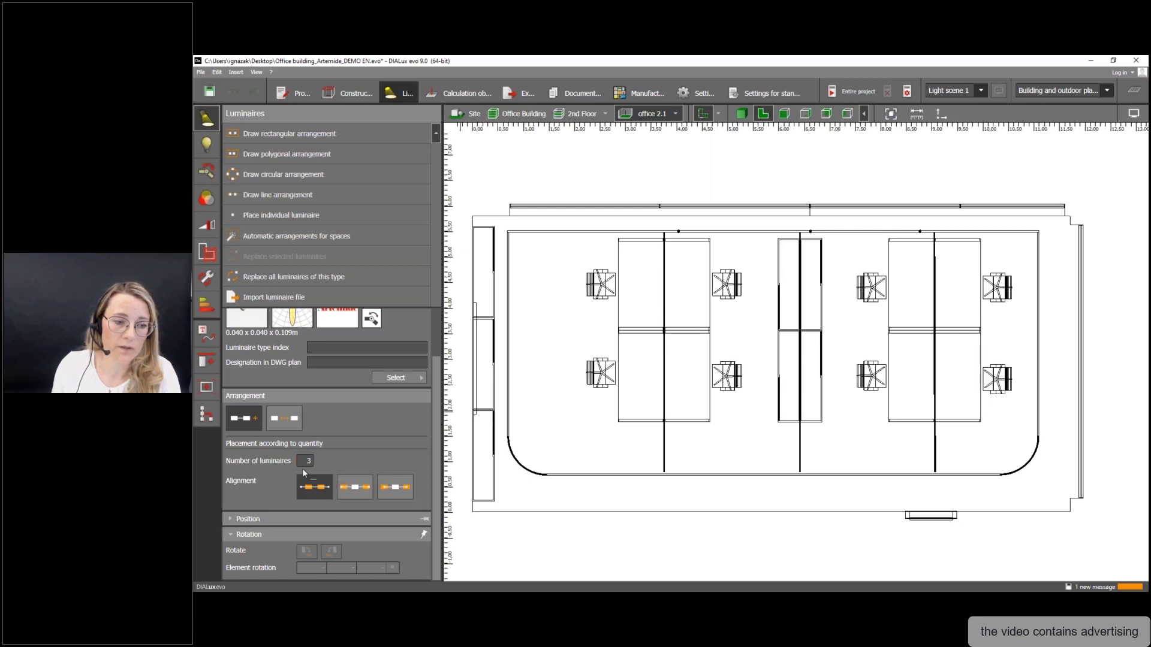
left_click_drag(307, 461, 321, 461)
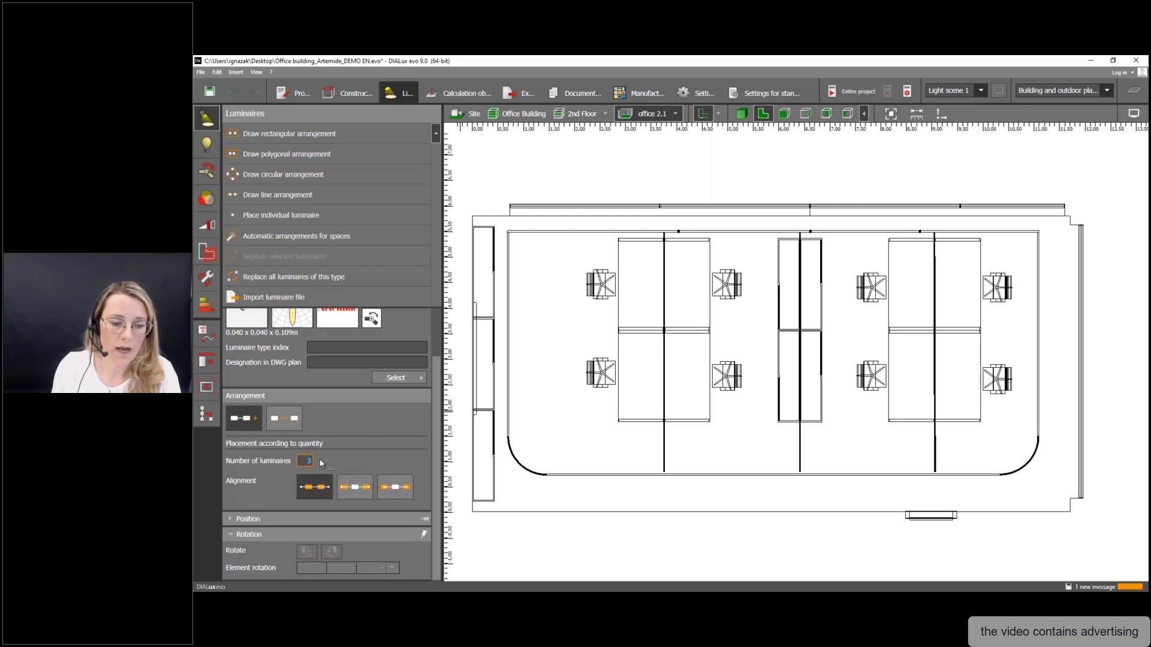
type("5")
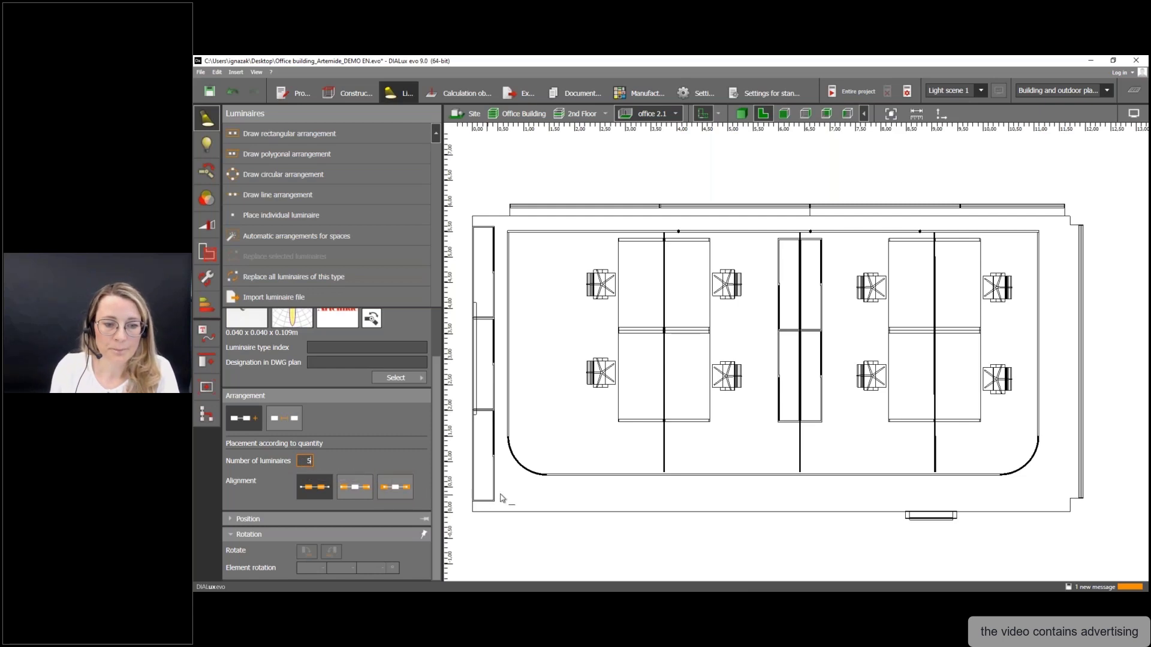
left_click(525, 496)
scroll(550, 497, "down", 1)
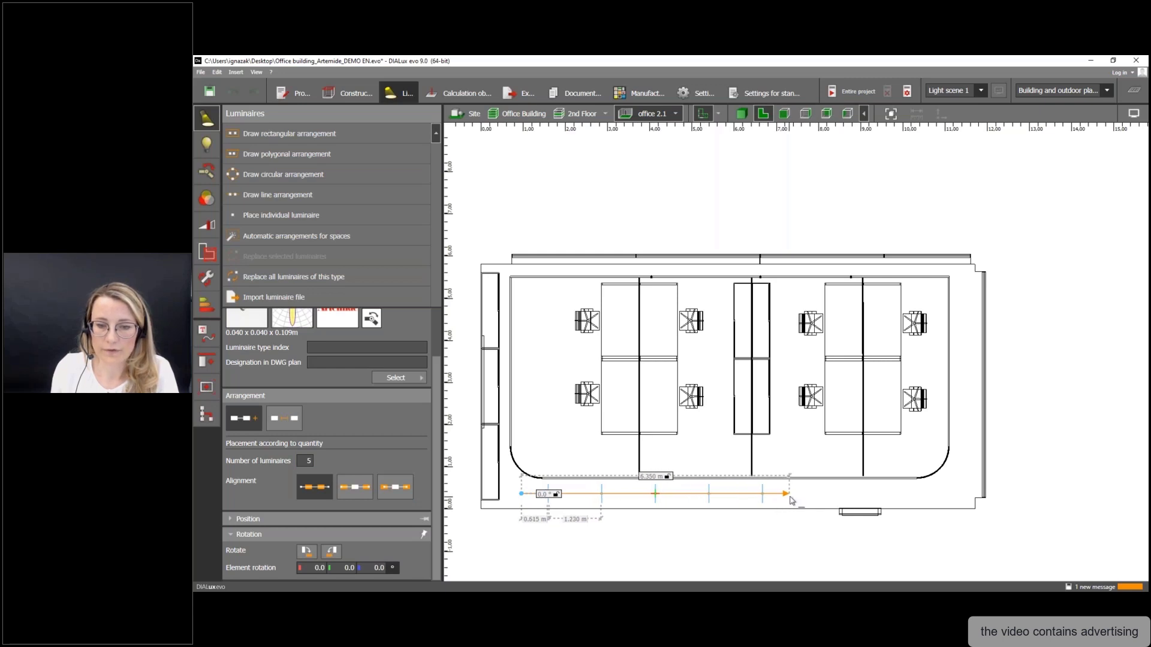
scroll(791, 501, "up", 1)
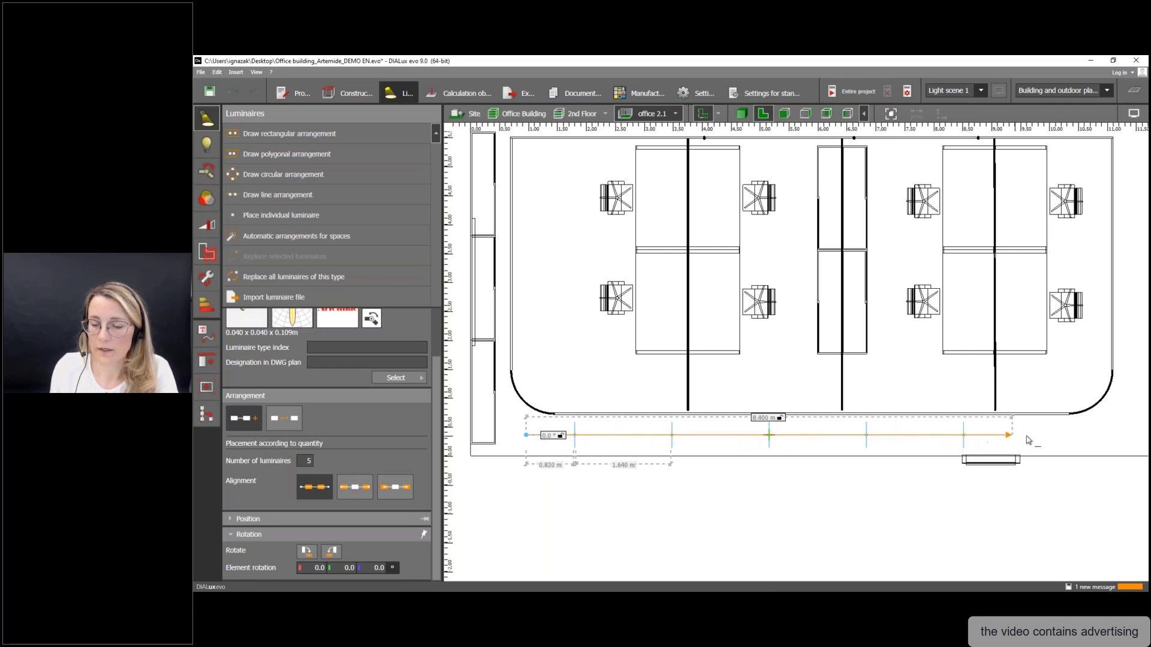
scroll(1081, 438, "down", 3)
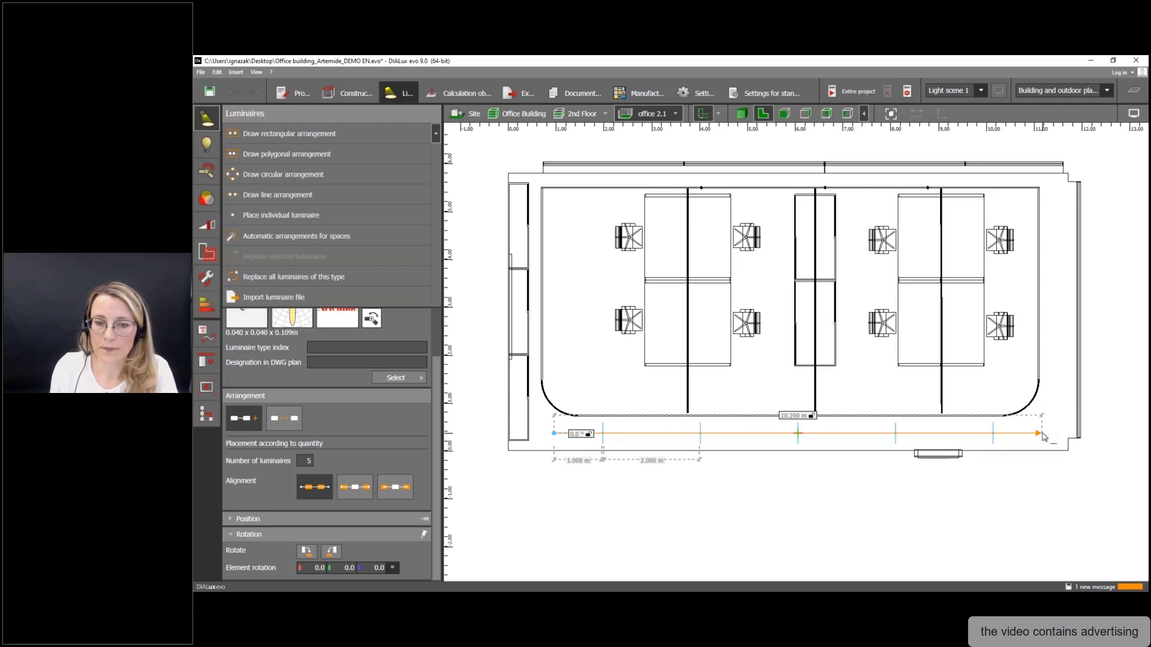
left_click(1043, 436)
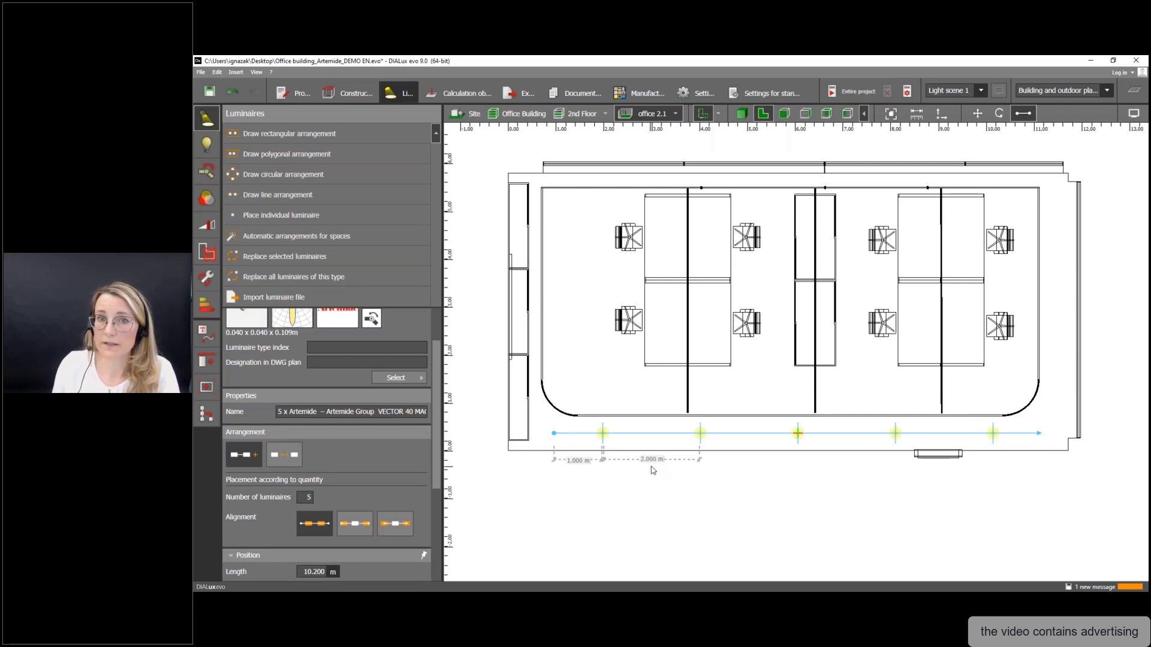
- Align the five spotlights centrally on the line's start and end points, inspect the first one's placement and remove the arrangement
left_click(365, 530)
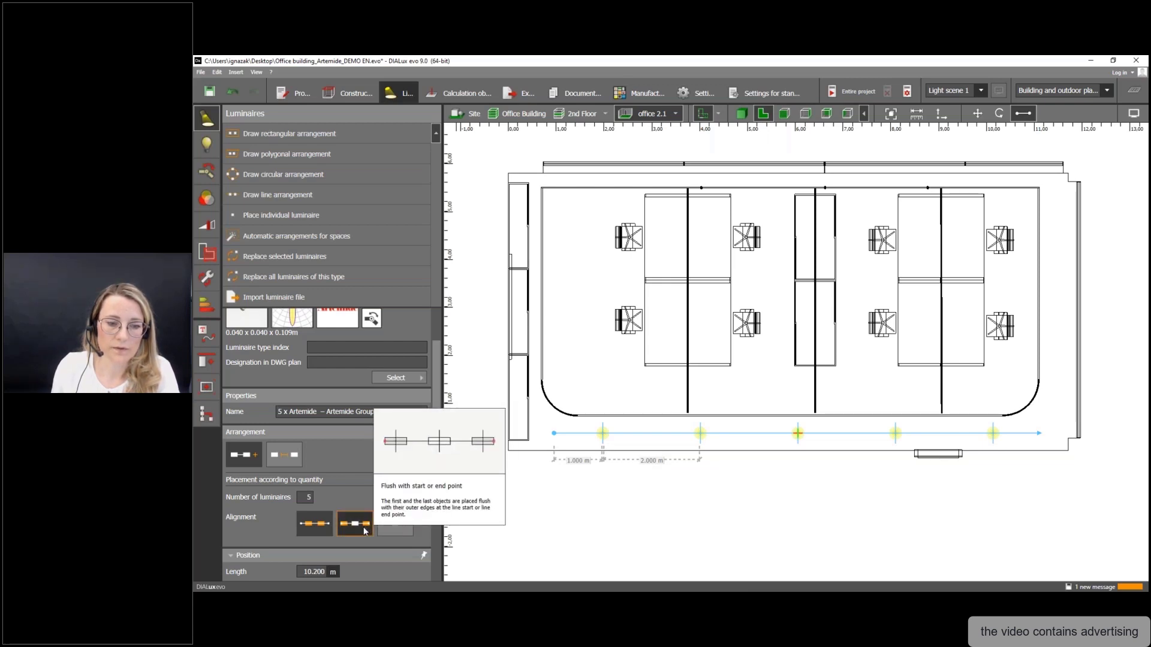
left_click(395, 527)
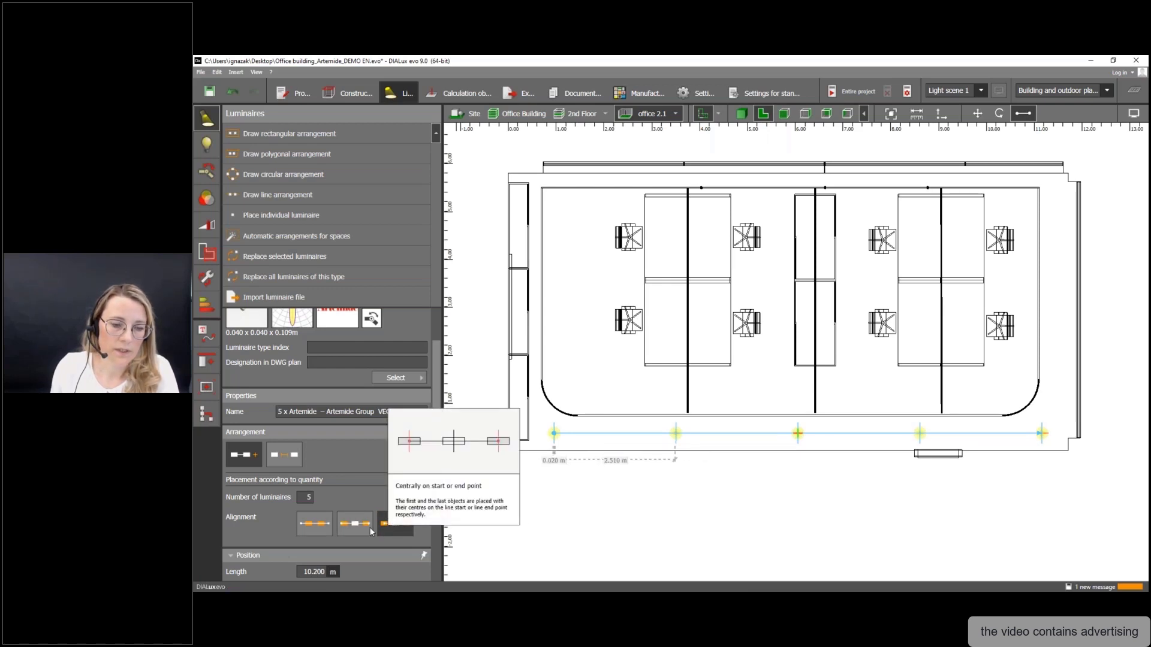
scroll(554, 431, "up", 5)
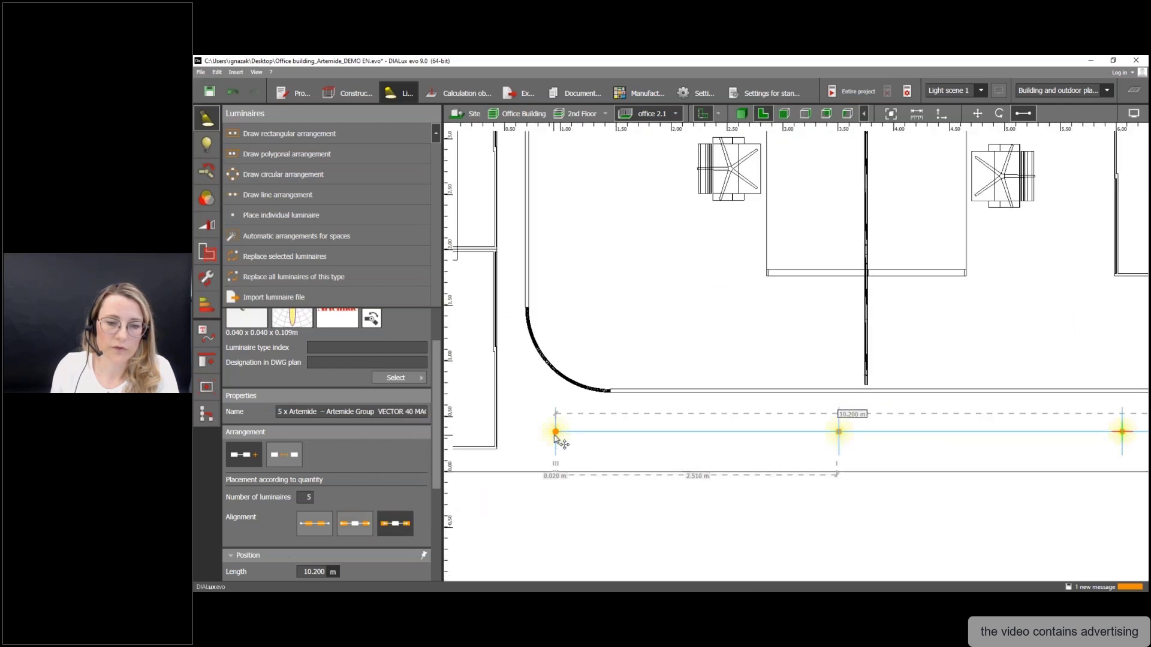
scroll(553, 432, "up", 3)
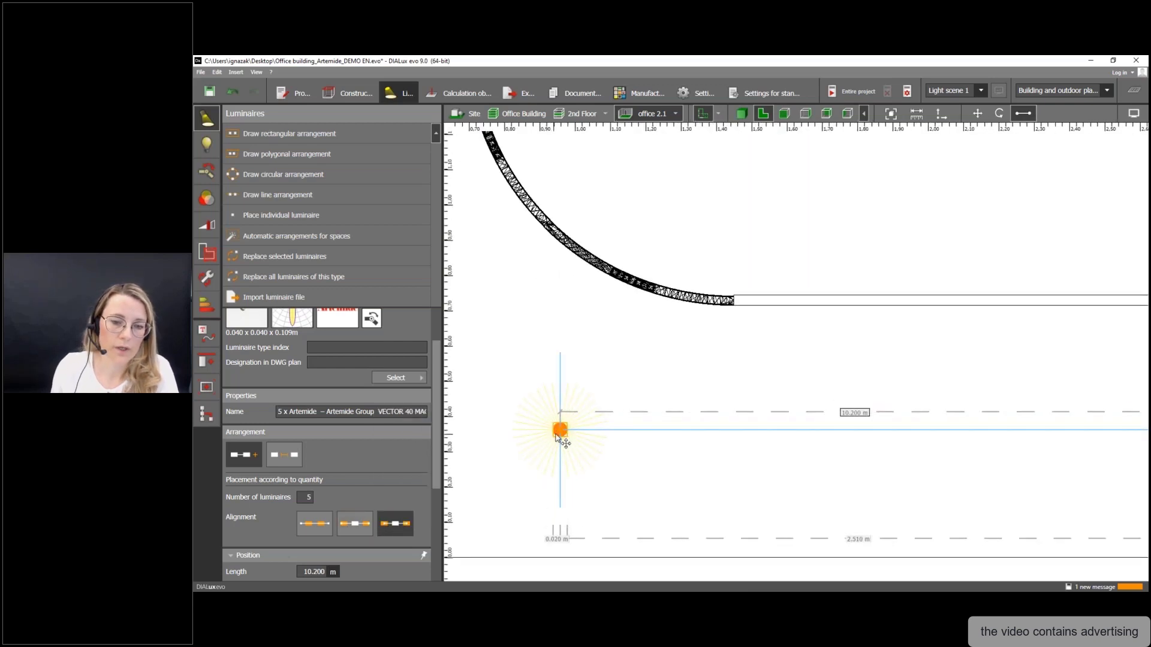
scroll(562, 439, "down", 6)
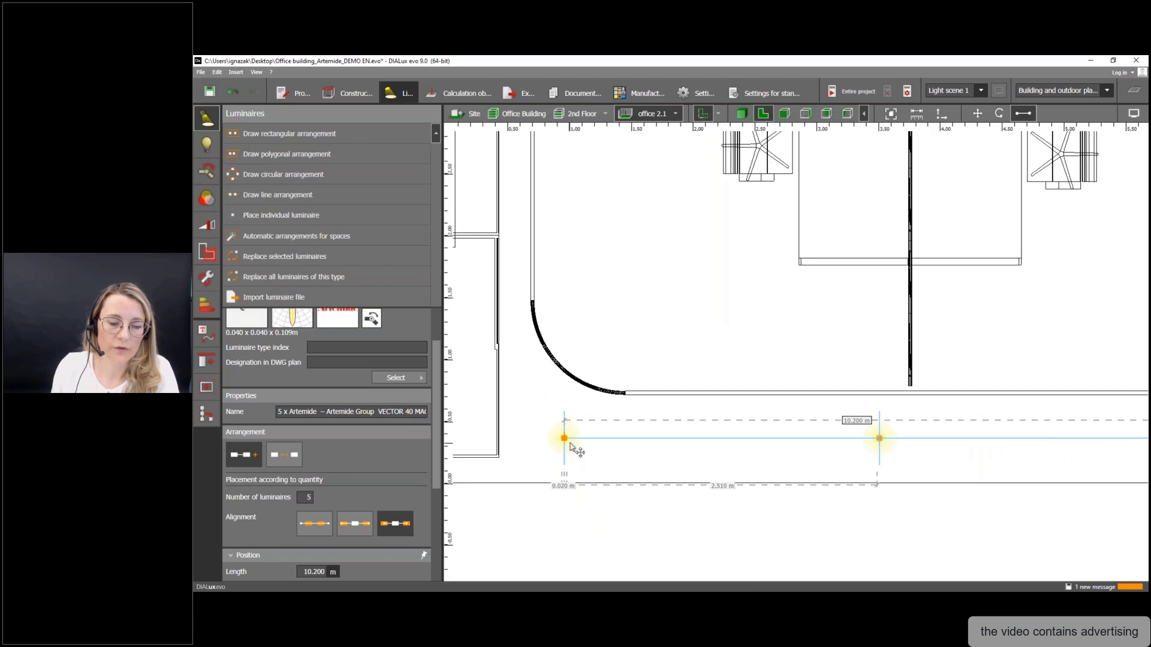
scroll(569, 446, "down", 2)
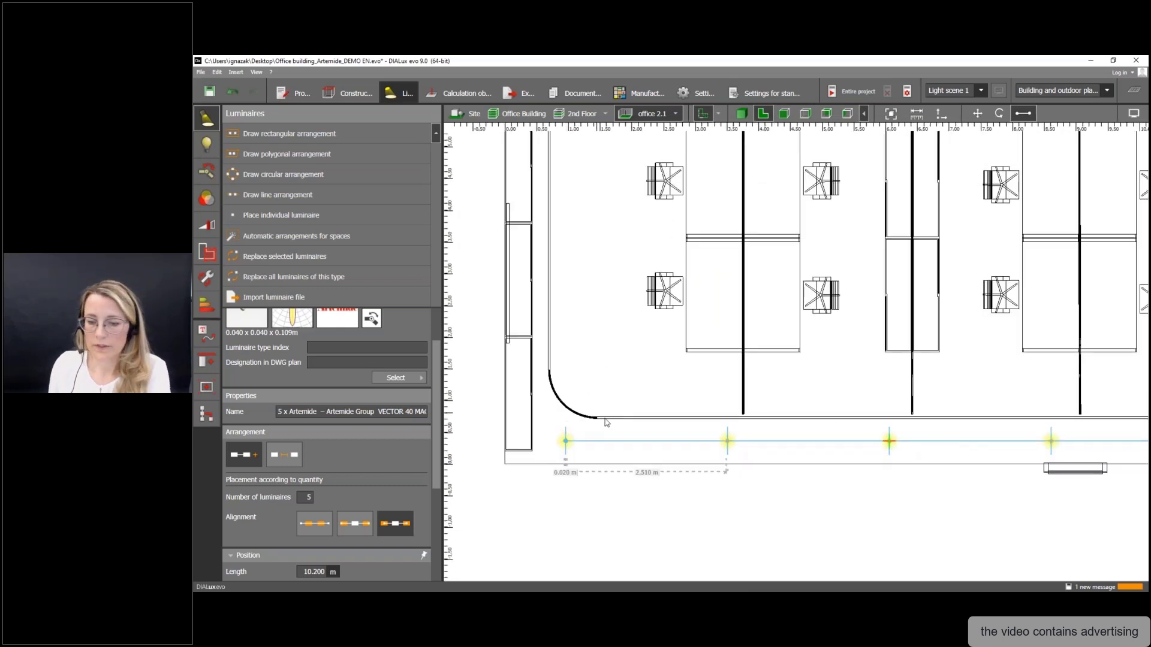
left_click(597, 426)
- Examine the office in 3D from several angles, including the ceiling lines, the window-side Vector spotlights and the picture wall
scroll(597, 425, "down", 2)
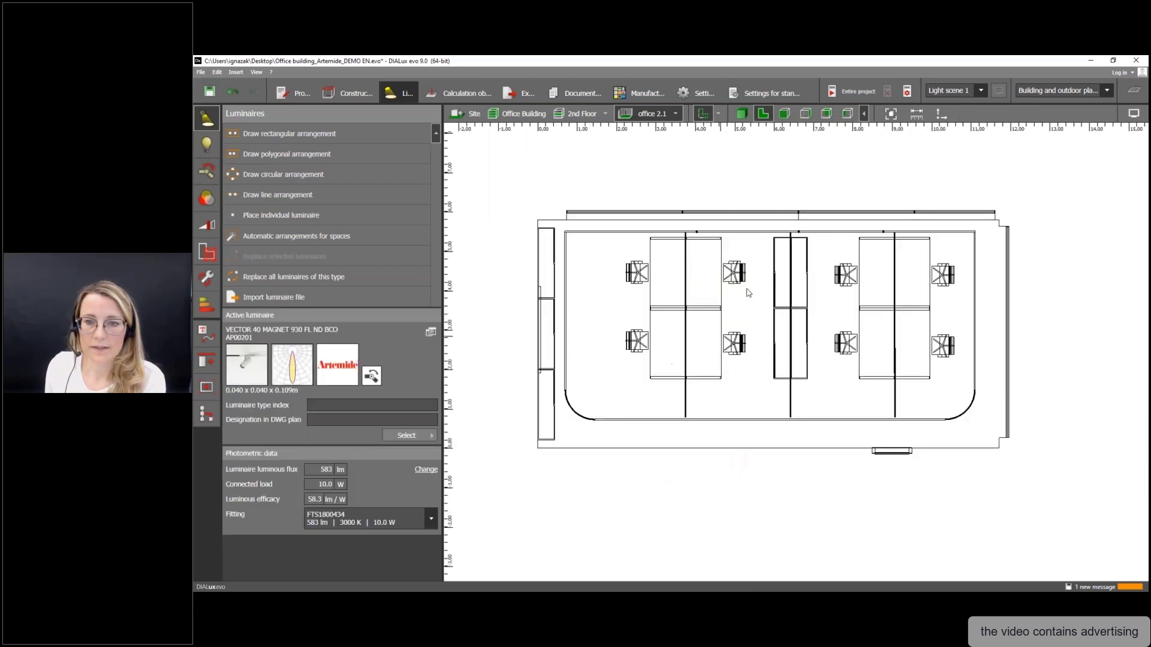
left_click(742, 113)
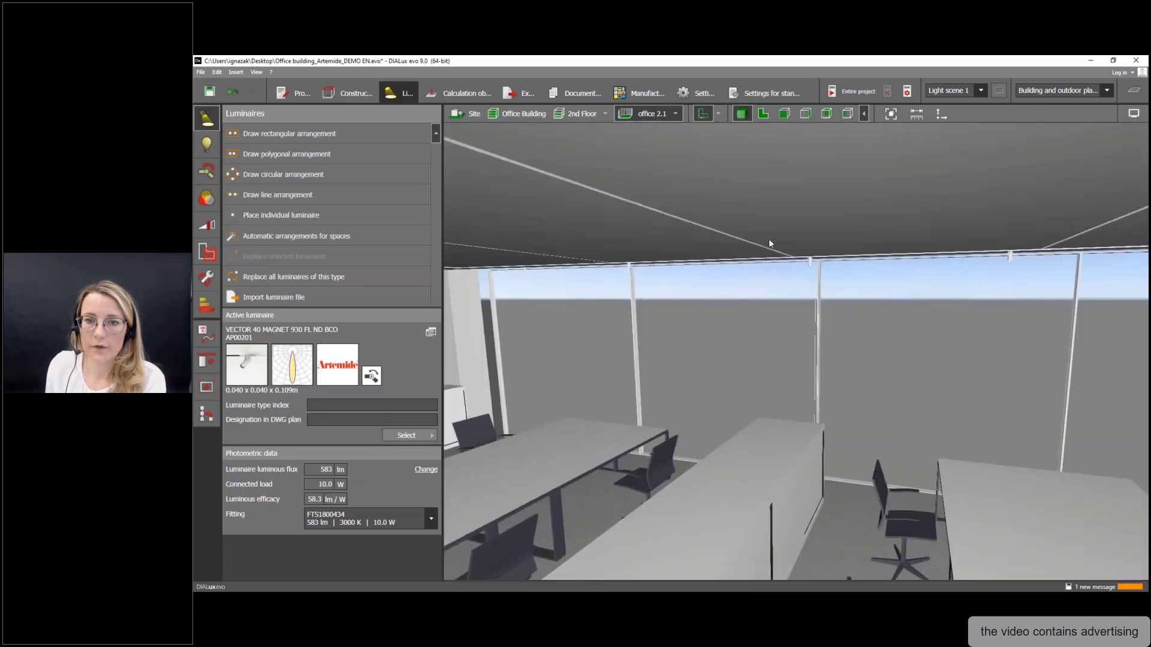
scroll(734, 307, "down", 3)
right_click_drag(734, 307, 789, 300)
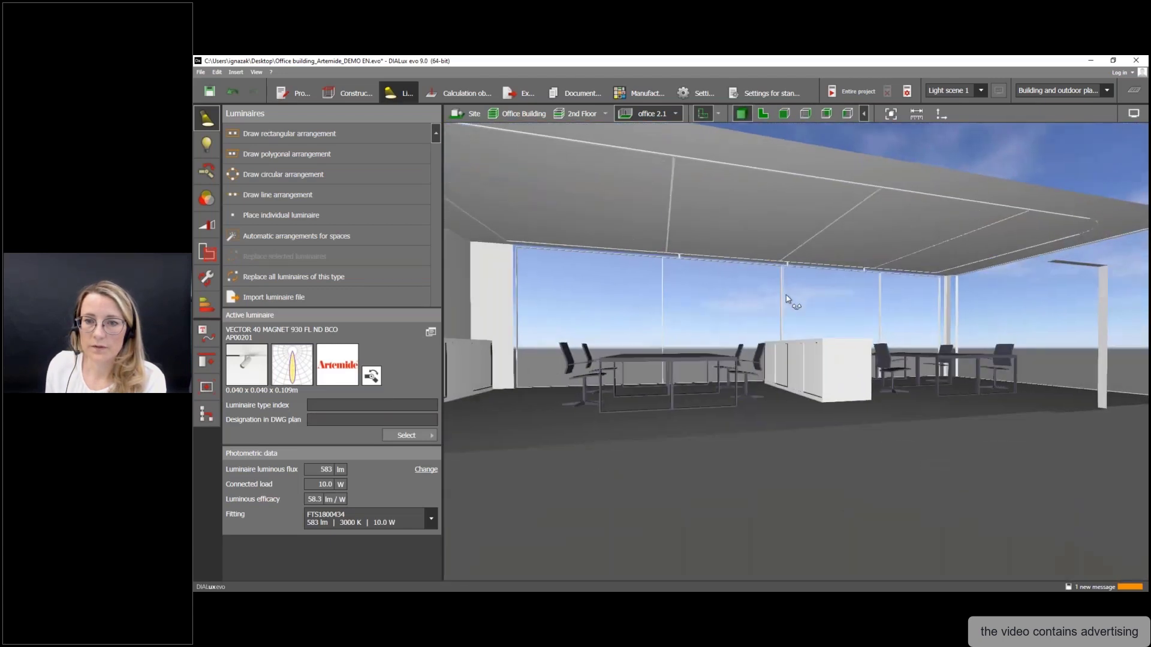
middle_click_drag(789, 300, 774, 321)
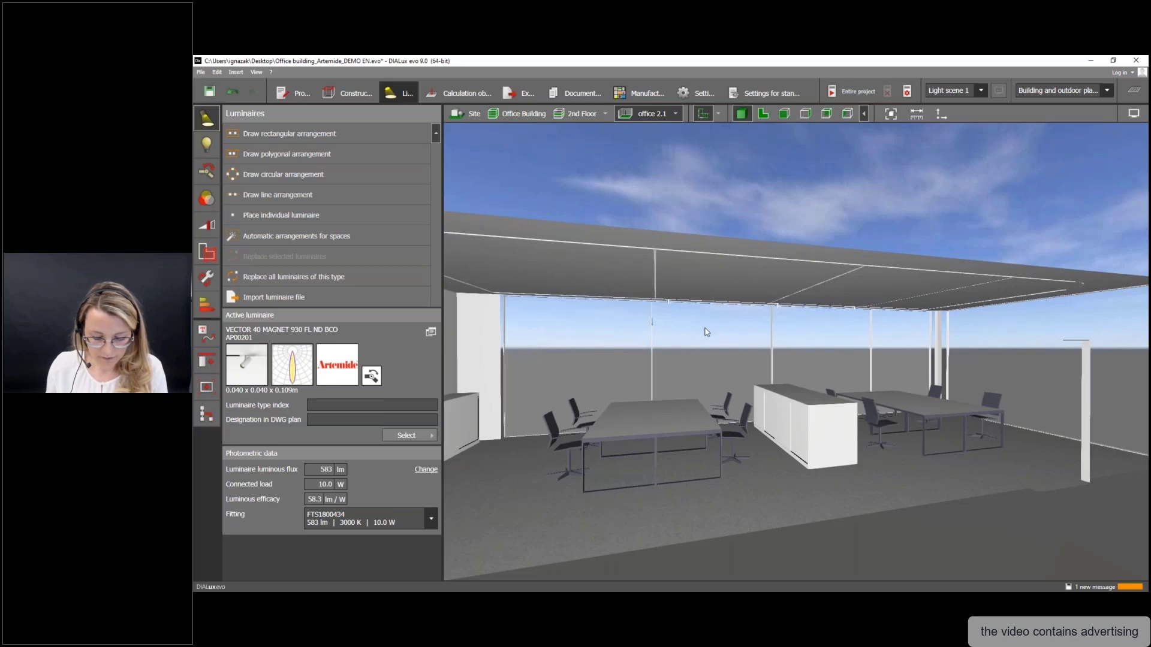
middle_click_drag(654, 270, 750, 271)
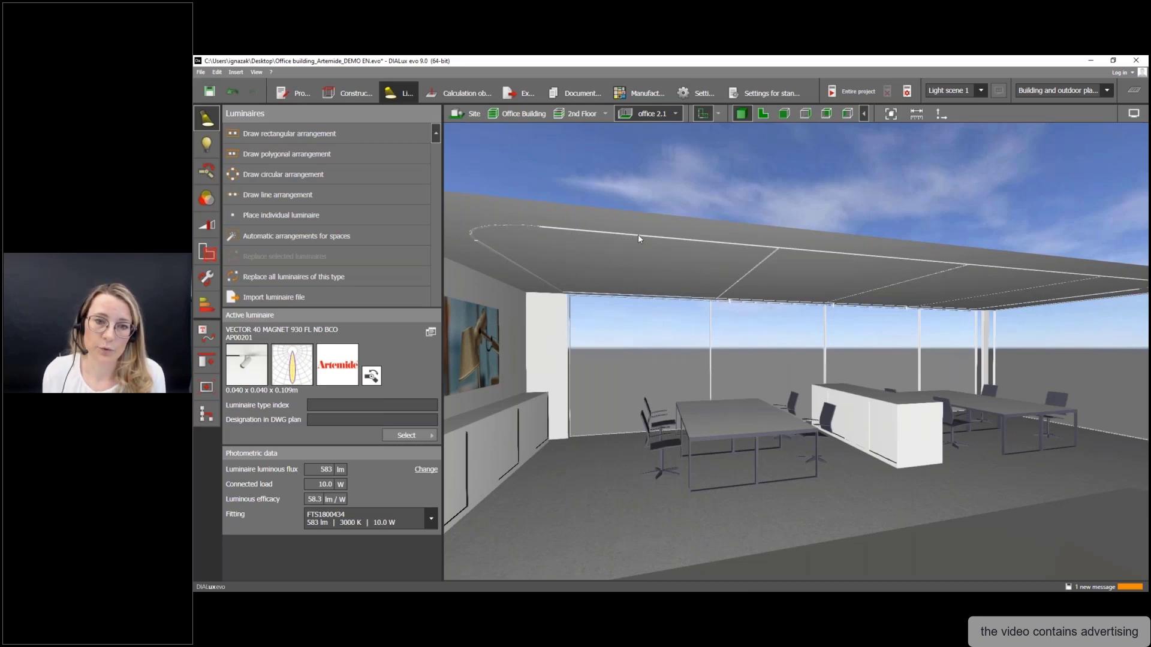
middle_click_drag(654, 238, 650, 247)
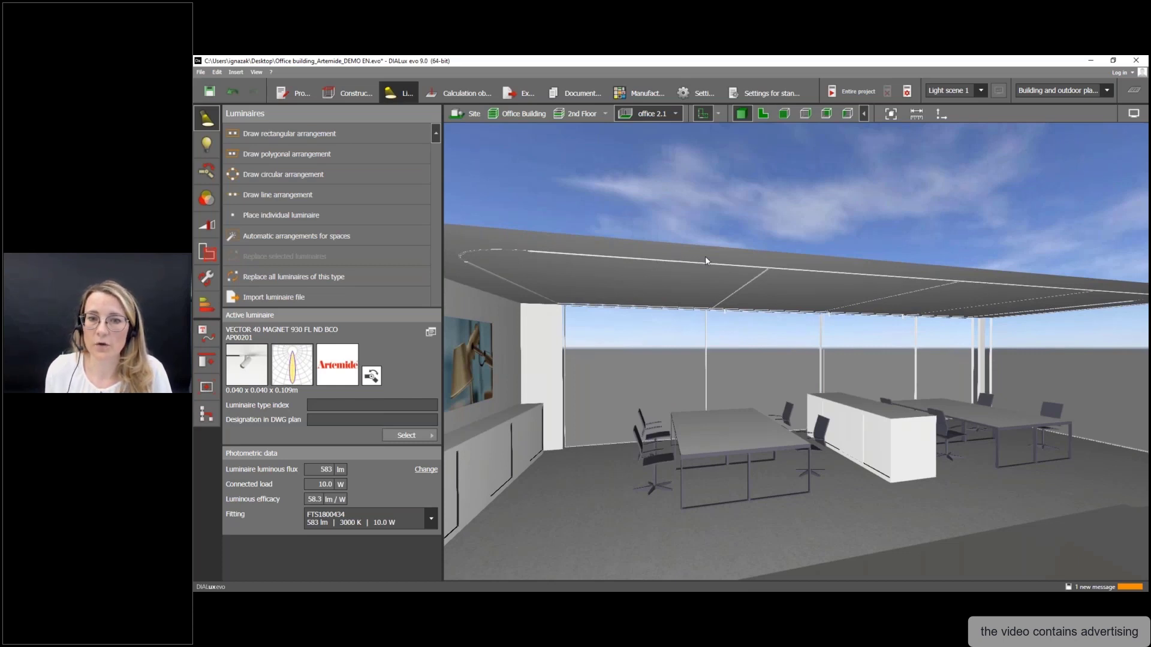
right_click_drag(771, 297, 750, 295)
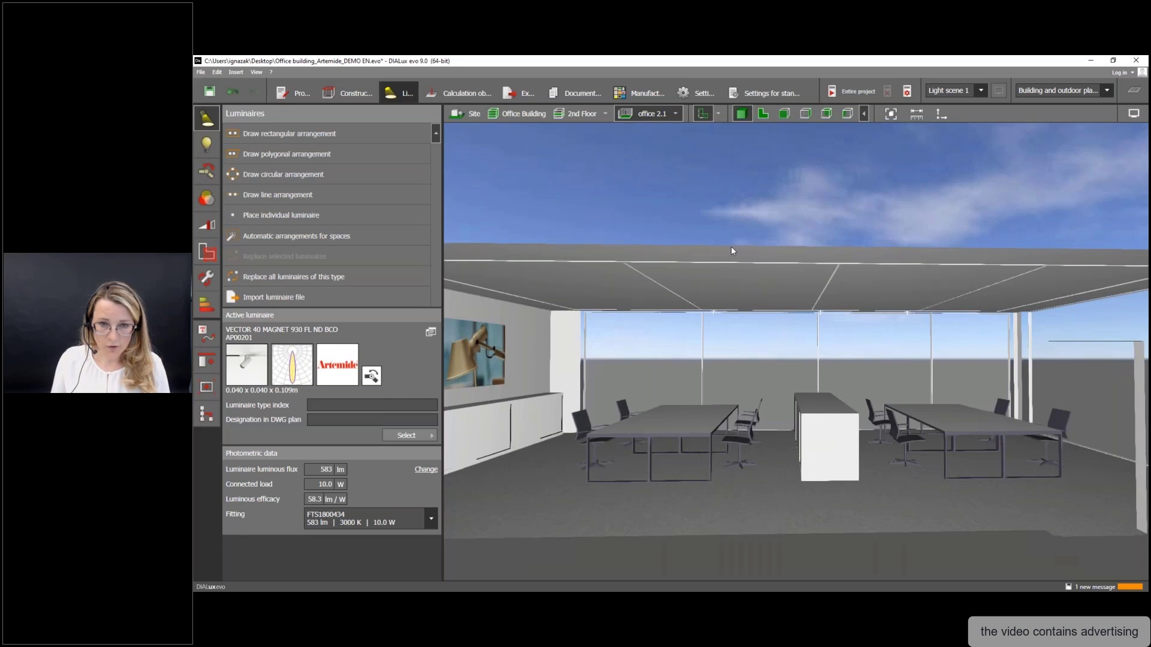
right_click_drag(731, 247, 706, 257)
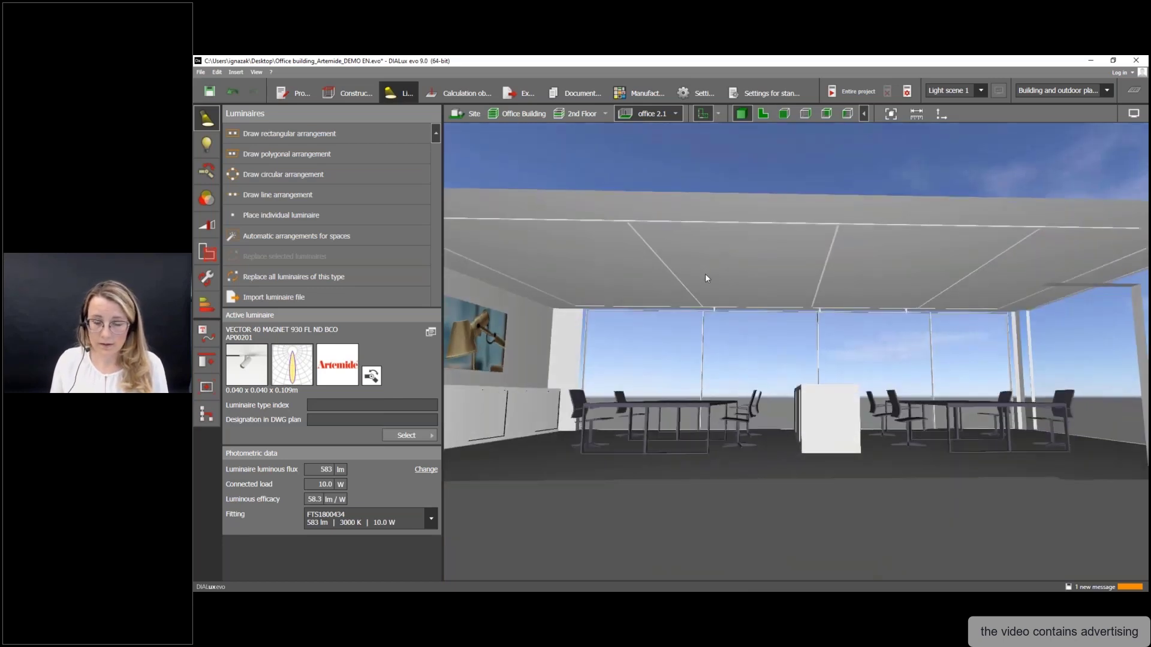
right_click_drag(704, 274, 619, 270)
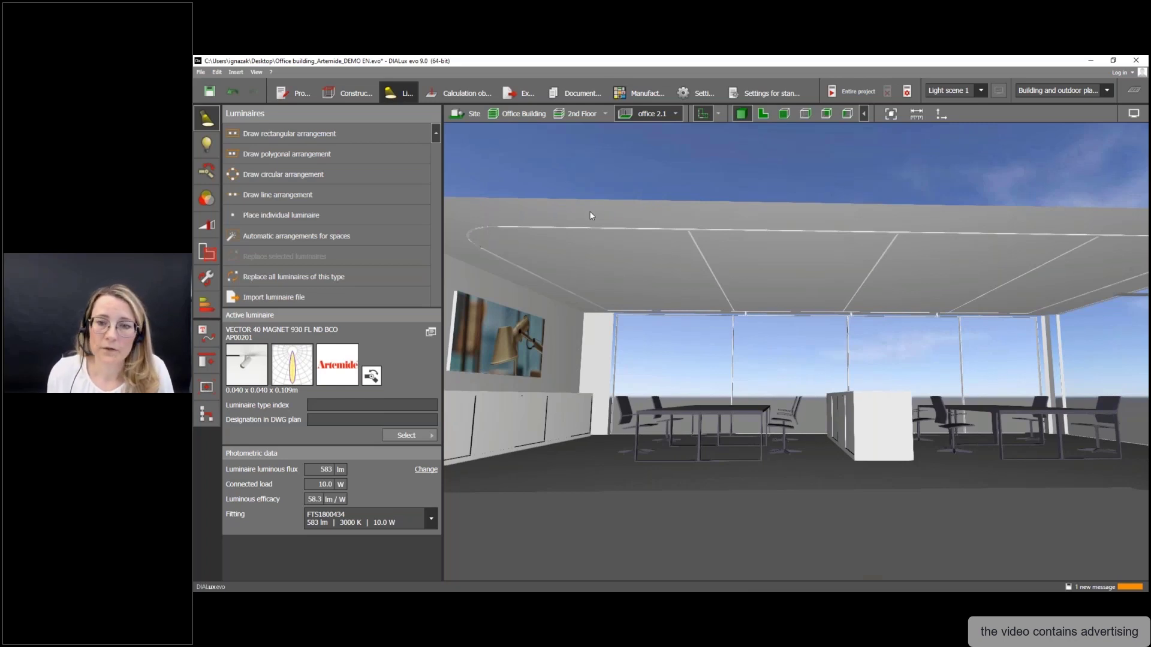
mouse_move(590, 255)
right_mouse_down()
mouse_move(589, 215)
mouse_move(591, 238)
right_mouse_up()
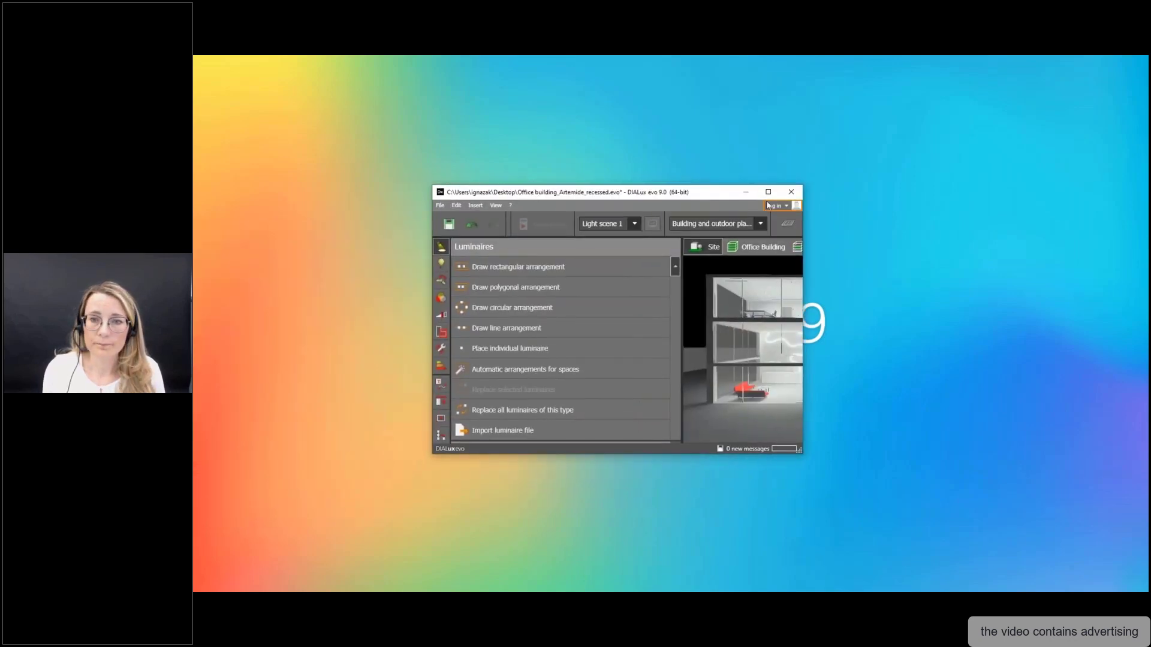
- Maximize the Office building_Artemide_recessed.evo project window and examine the top-floor office and the lobby's curved wall light through the facade
left_click(769, 191)
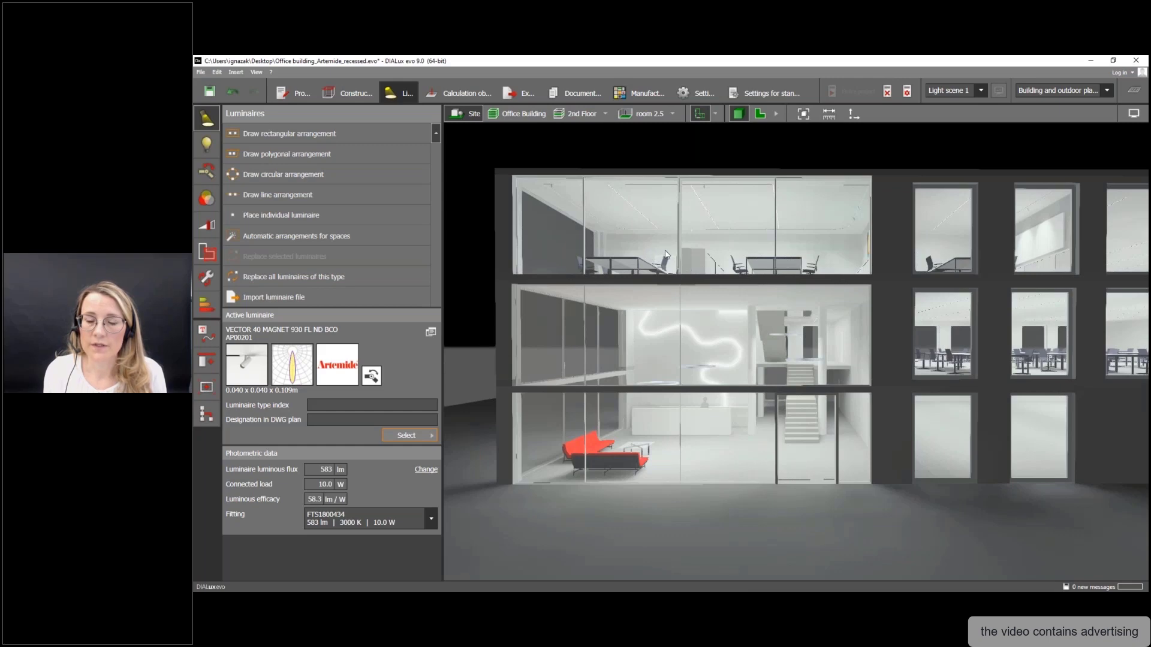
right_click_drag(667, 252, 707, 197)
scroll(707, 197, "up", 6)
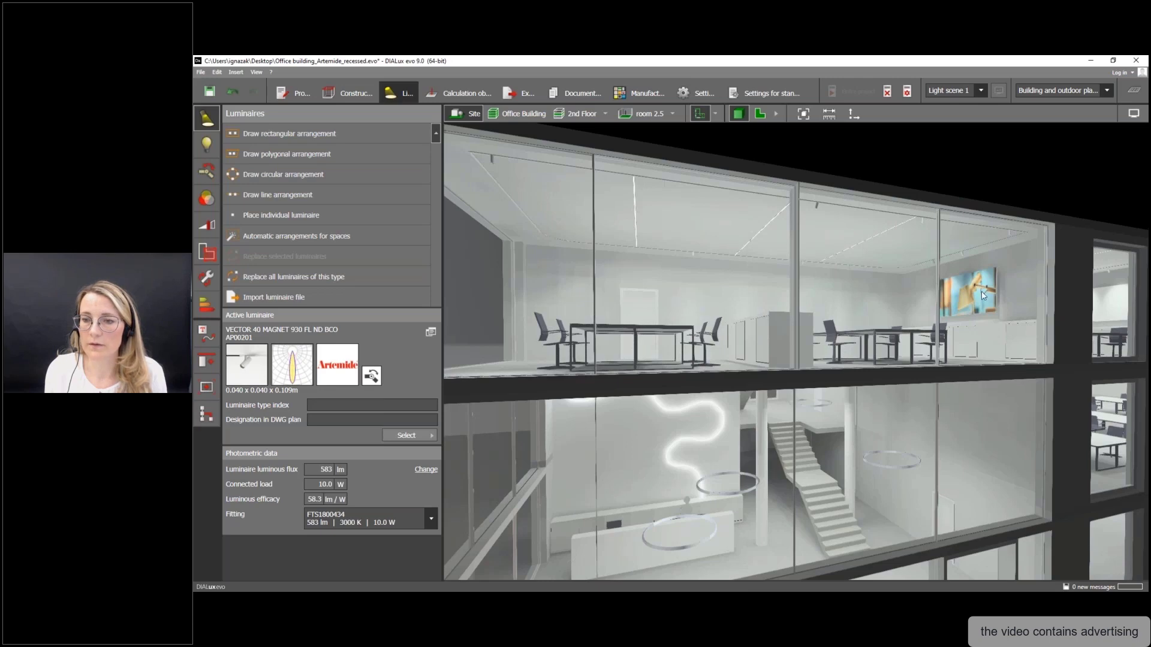
scroll(862, 265, "down", 5)
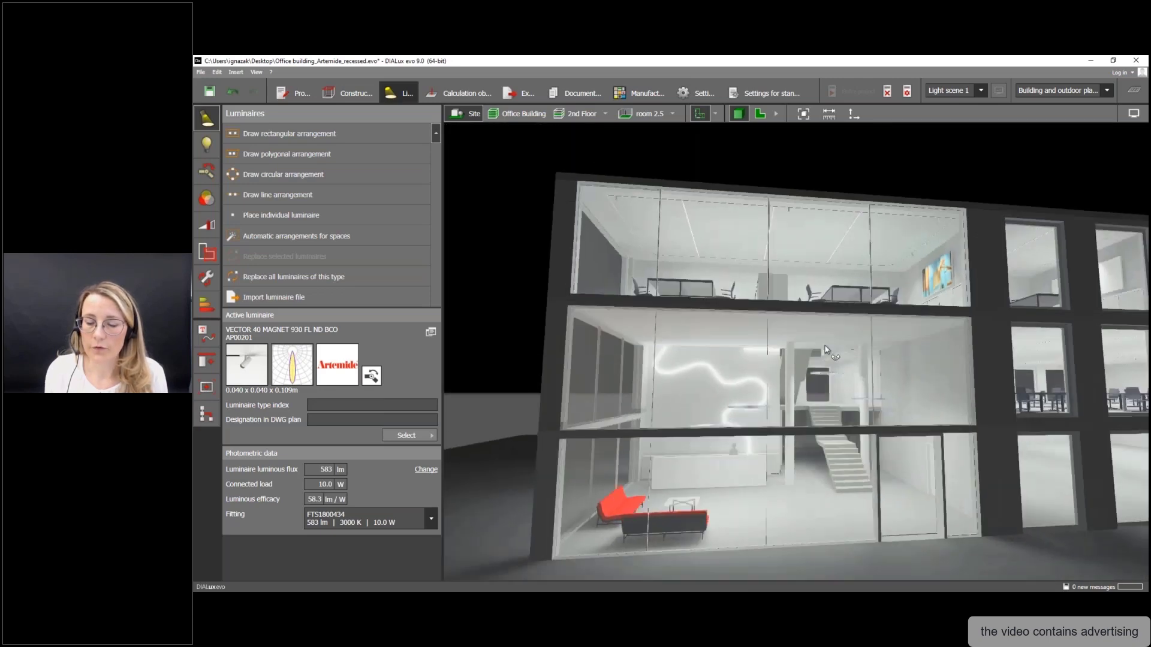
scroll(679, 362, "up", 5)
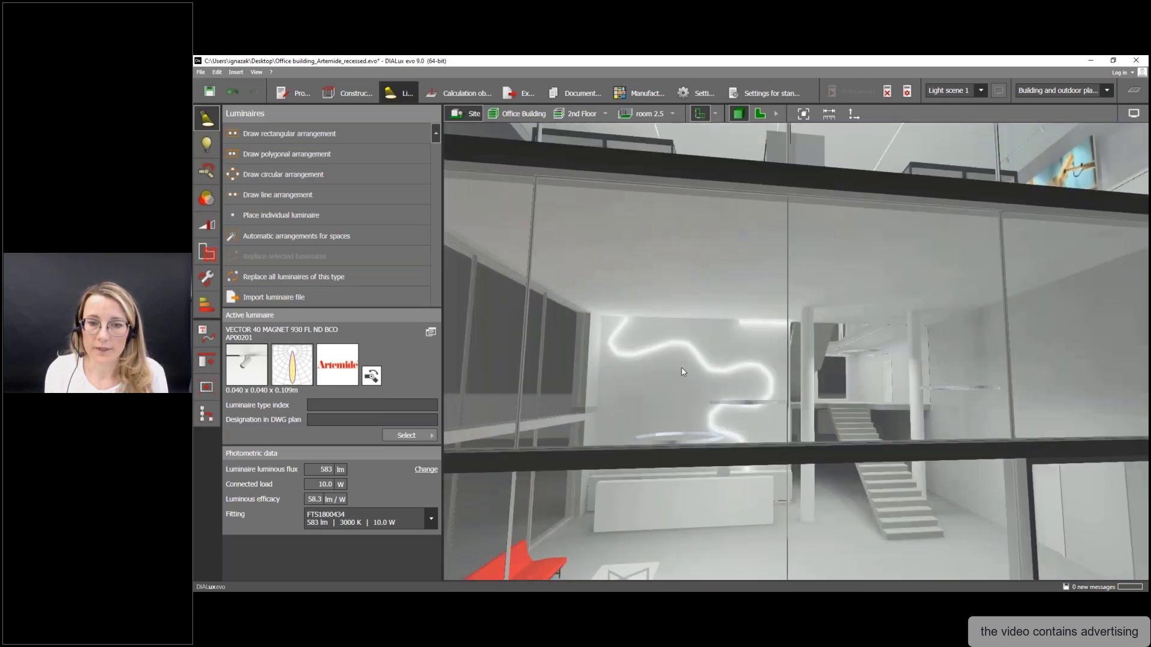
scroll(748, 369, "up", 3)
scroll(737, 316, "up", 3)
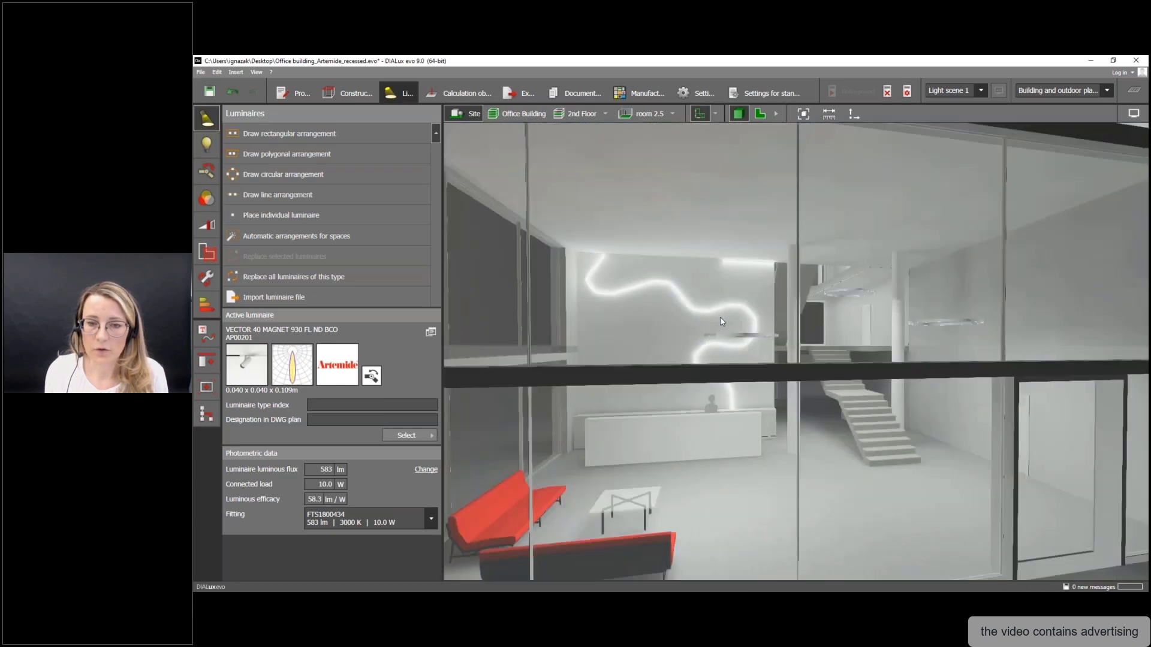
scroll(720, 320, "down", 4)
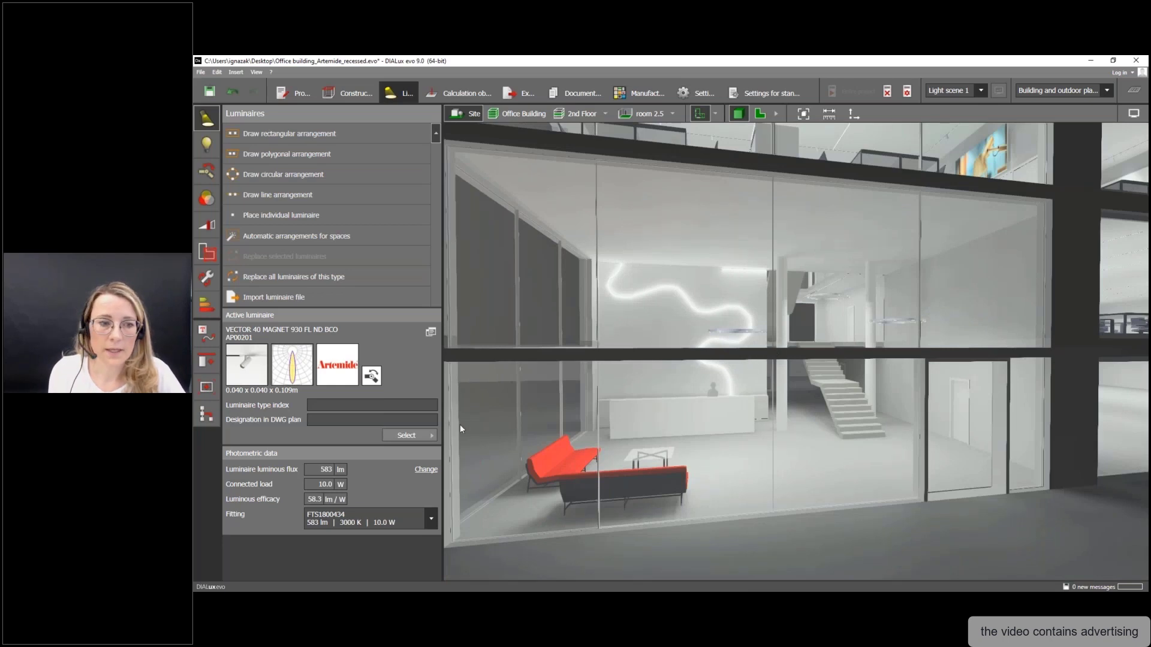
- Open the installed Artemide luminaire catalogue from the luminaire selection and bring its window to the front
left_click(430, 434)
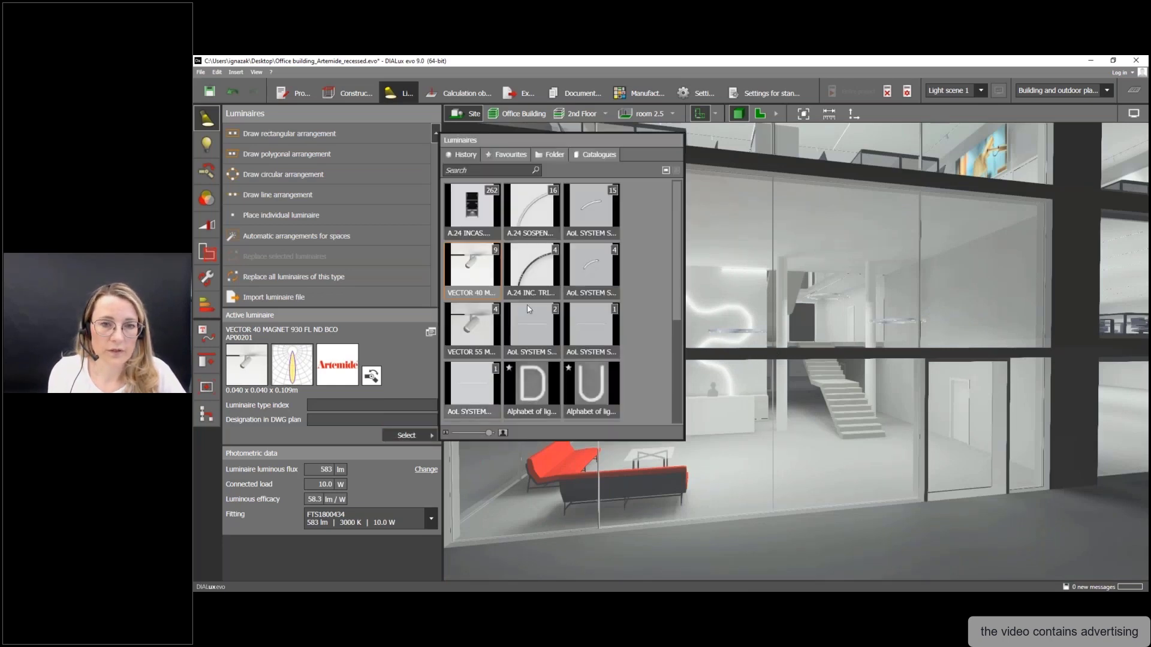
left_click(595, 155)
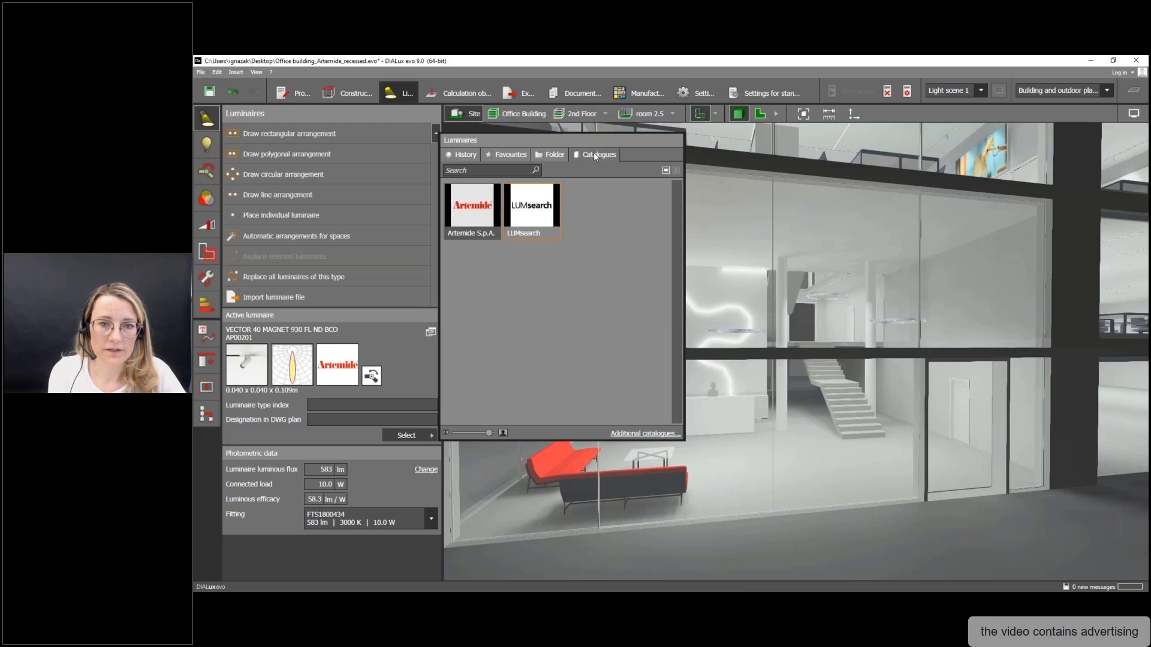
left_click(484, 218)
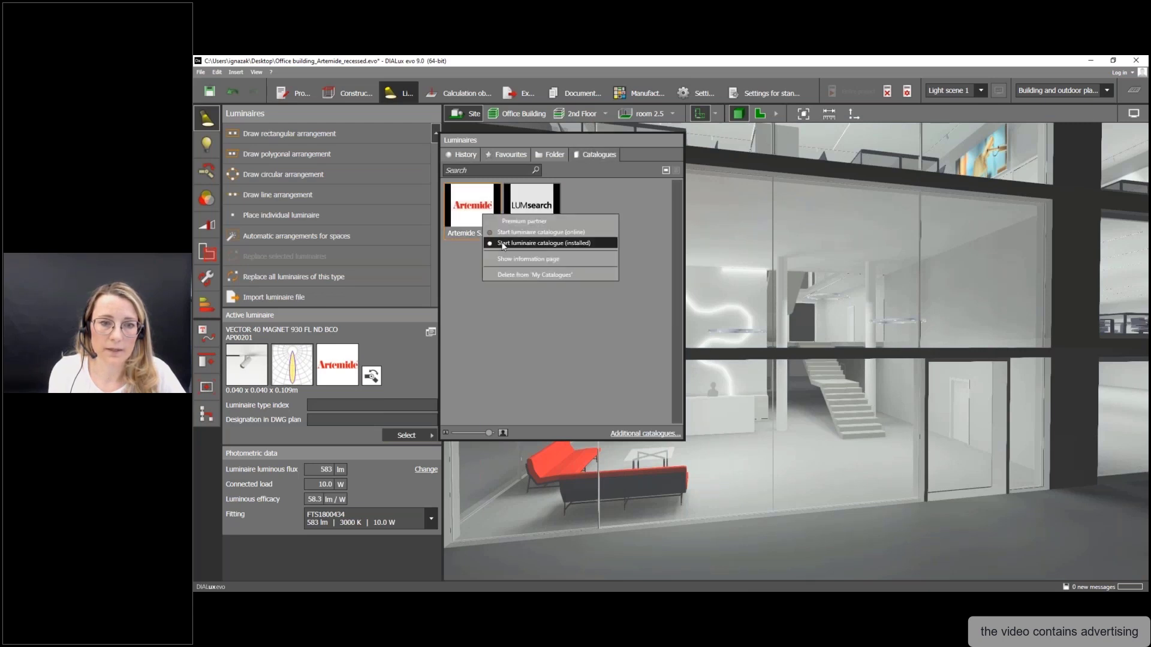
left_click(502, 244)
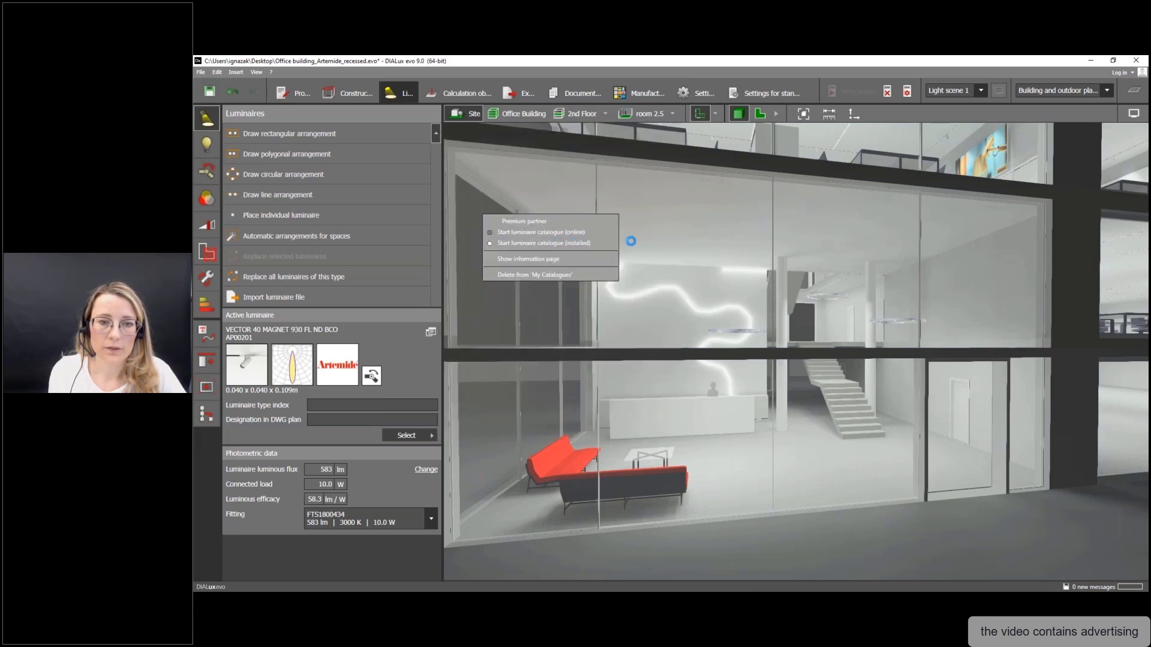
left_click(408, 434)
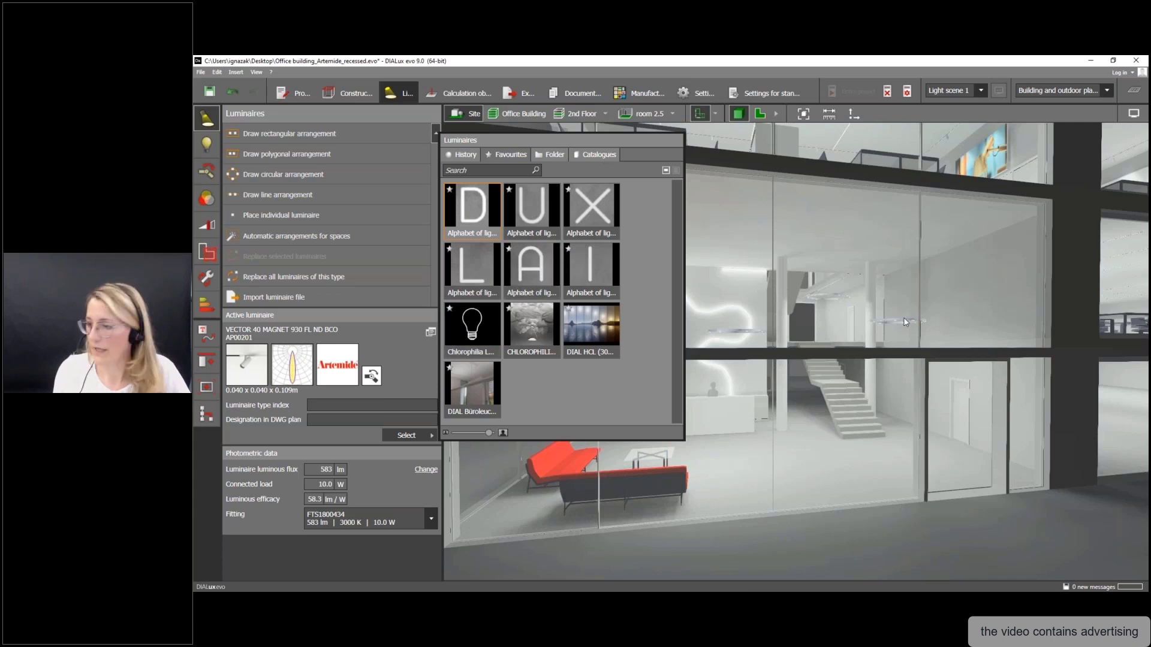
key("alt+Tab")
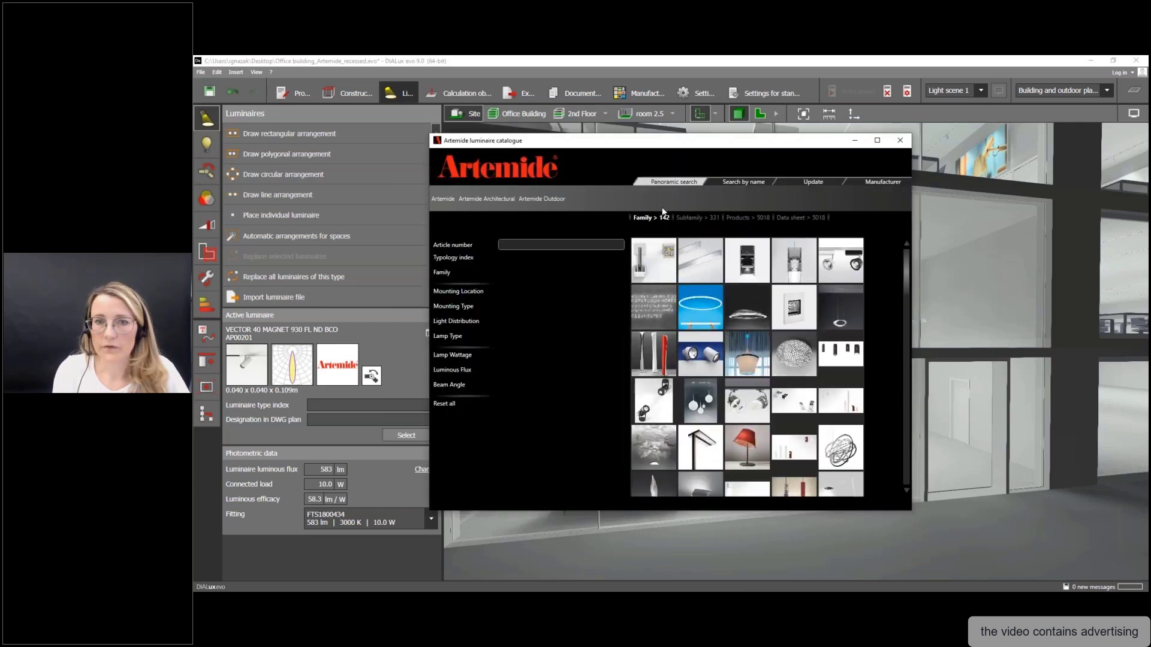
left_click_drag(667, 145, 623, 165)
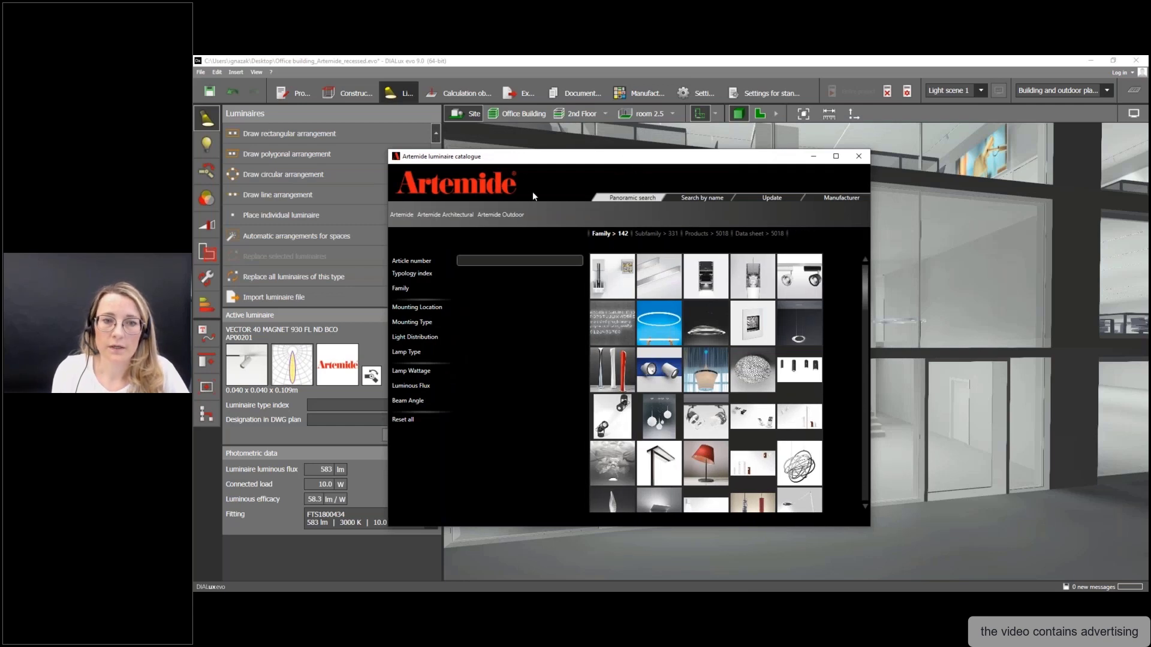
- Search the Artemide catalogue by name for Alphabet, preview the capital A luminaire and browse the available letters and numbers
left_click(700, 201)
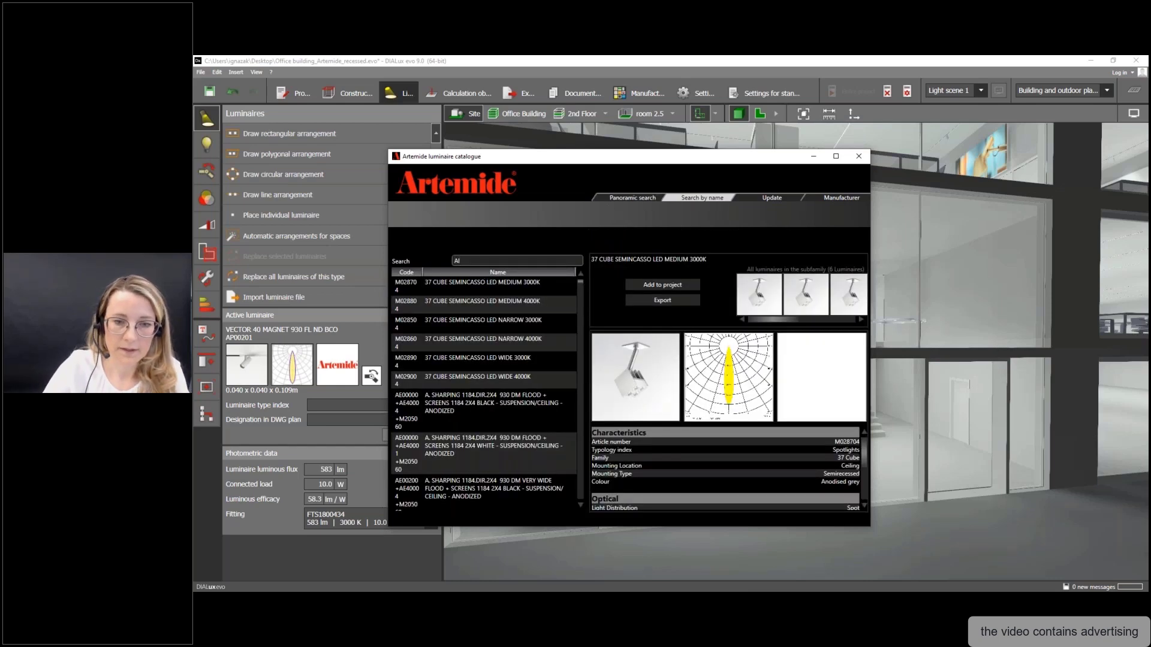
type("Alphabet")
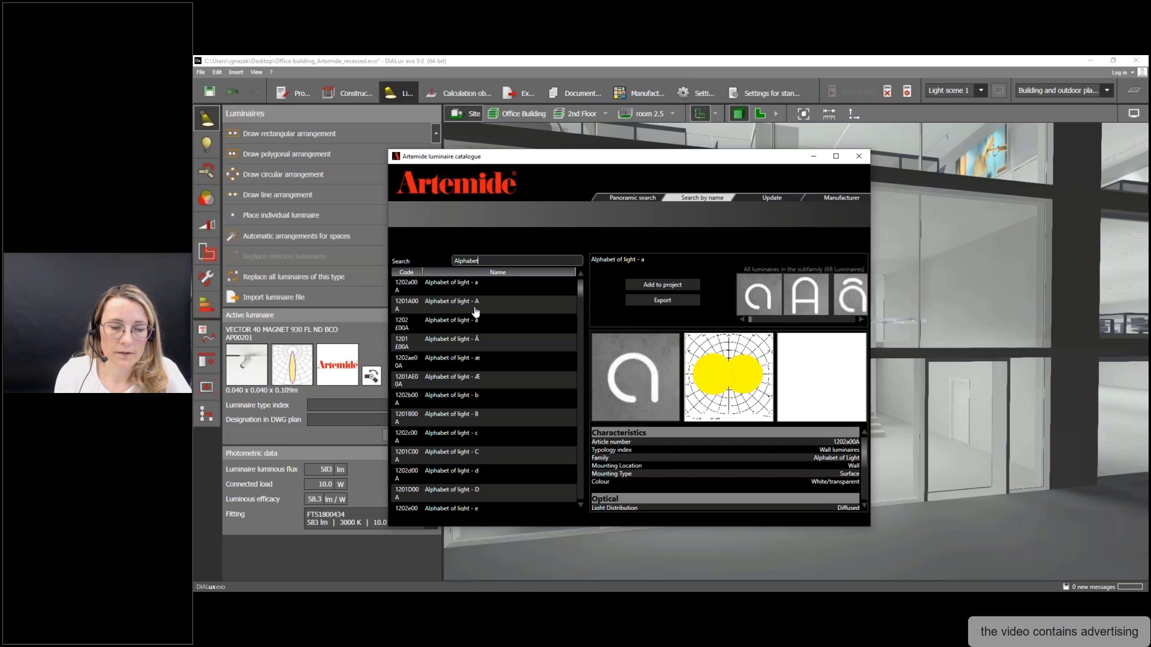
left_click(476, 312)
scroll(472, 384, "down", 2)
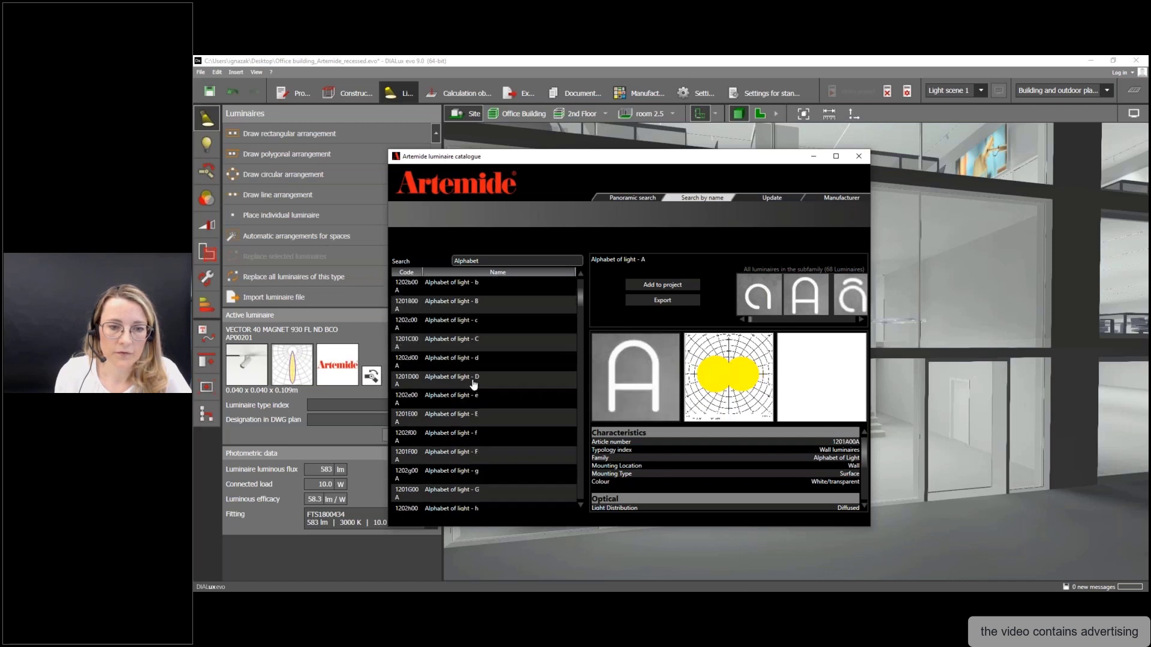
scroll(473, 384, "down", 1)
scroll(474, 381, "down", 1)
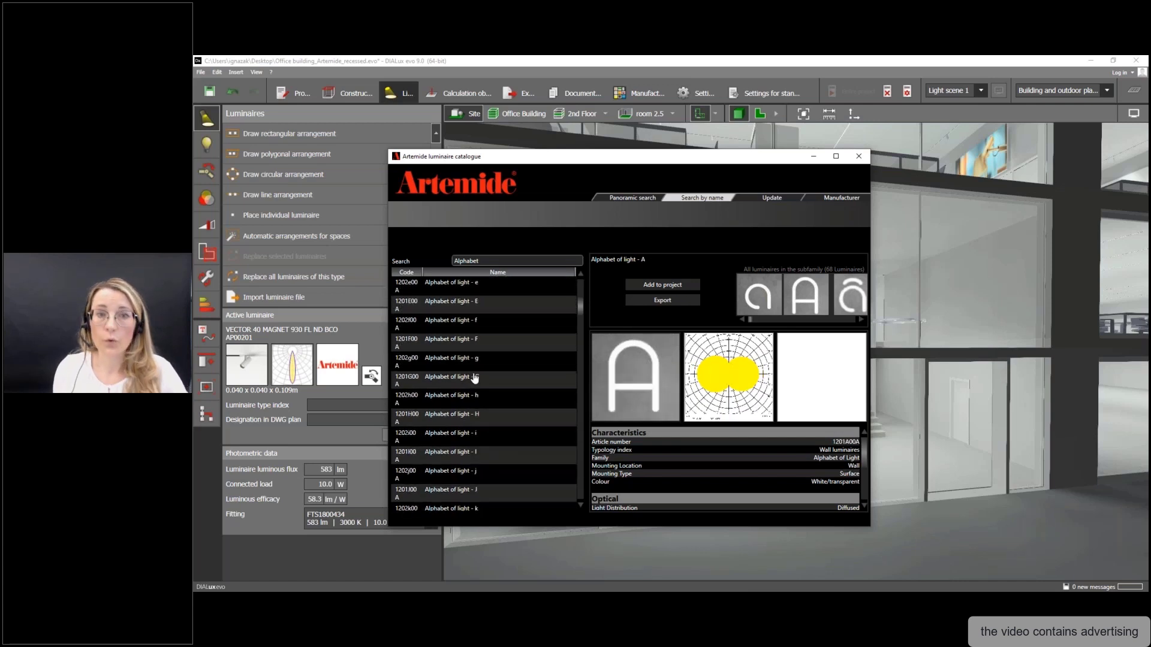
scroll(476, 378, "down", 3)
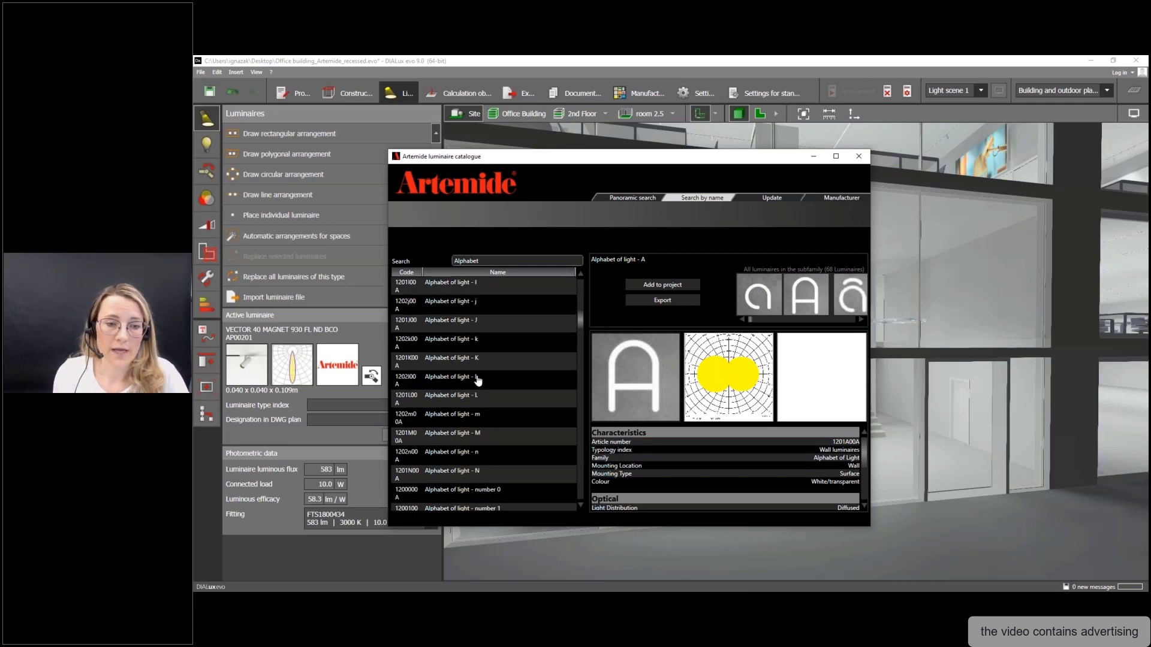
scroll(477, 380, "down", 6)
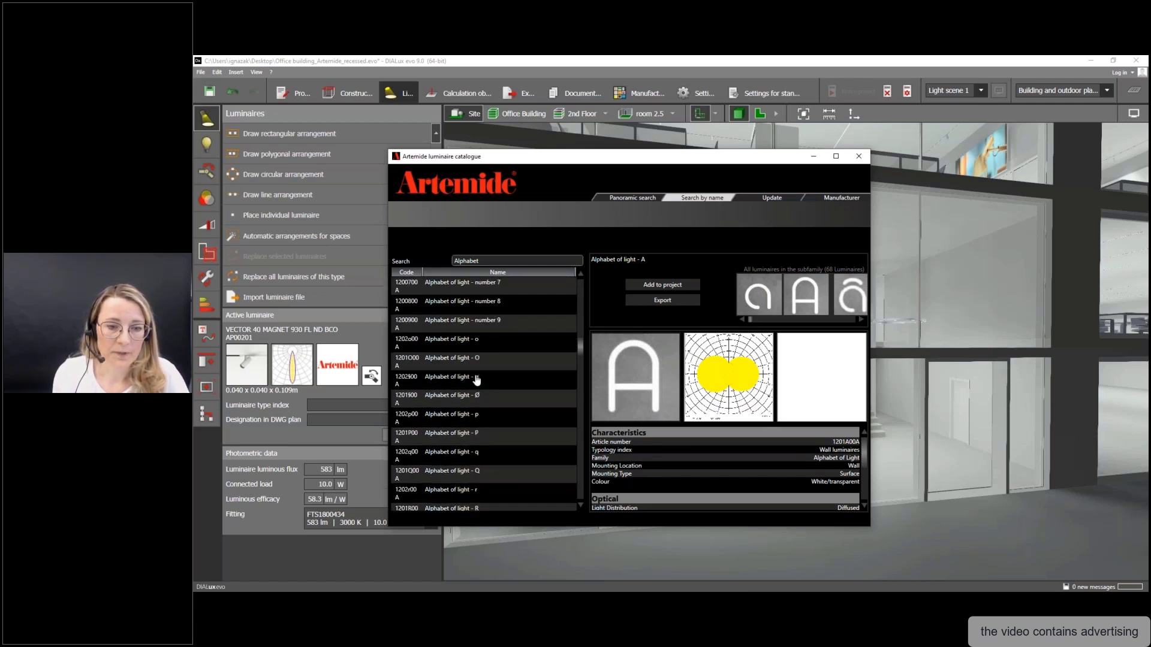
scroll(477, 380, "up", 1)
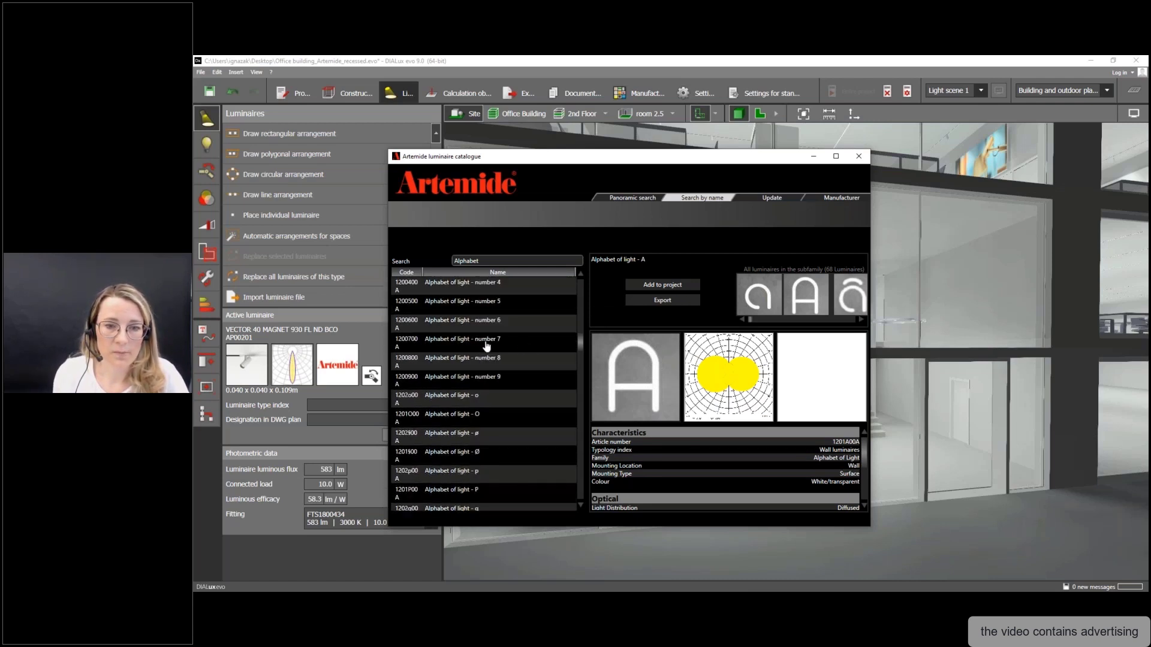
- Preview the Alphabet of light number 7 and number 5 luminaires, browse the remaining entries and move the catalogue aside
left_click(501, 343)
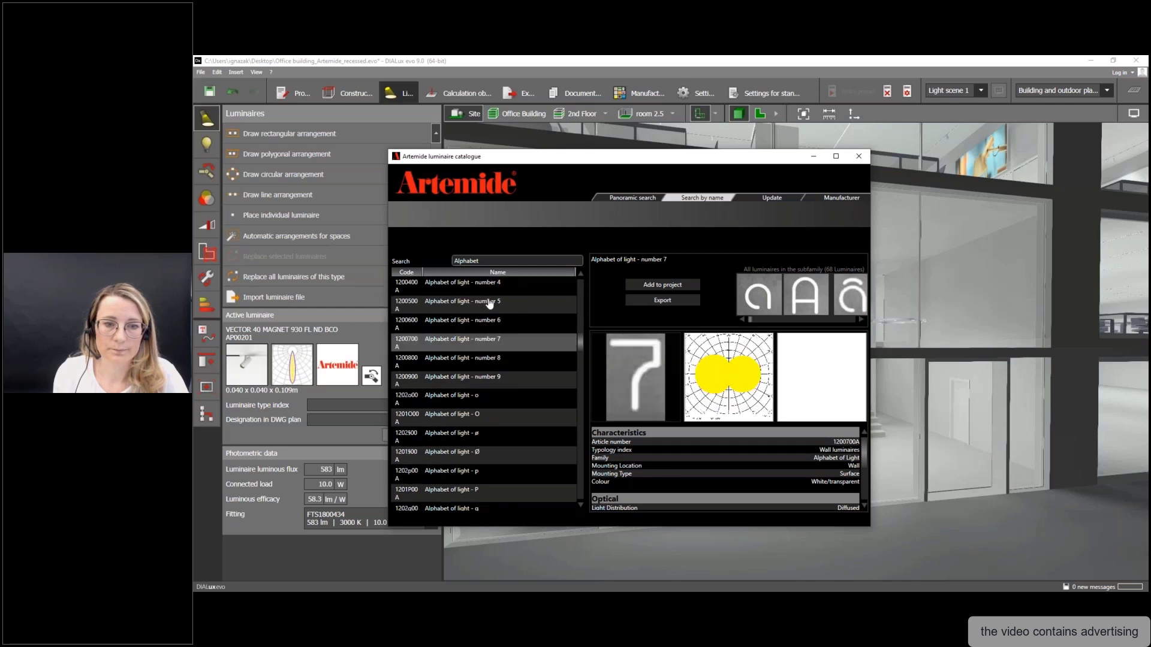
left_click(516, 308)
scroll(515, 329, "down", 6)
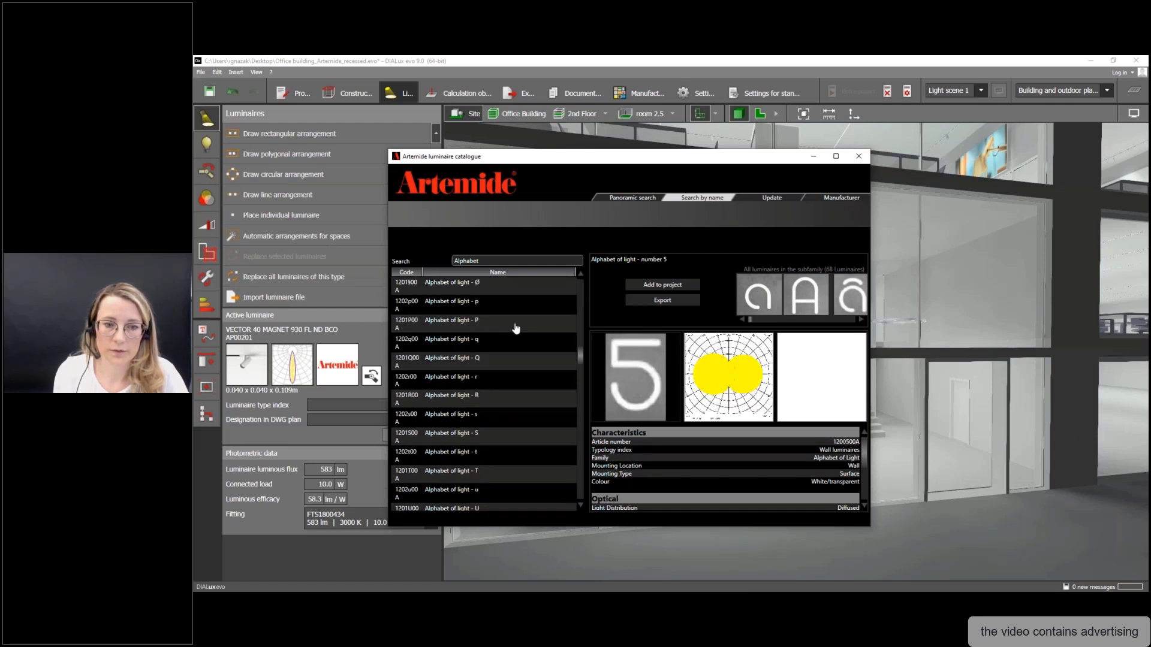
scroll(514, 329, "up", 11)
scroll(515, 329, "up", 5)
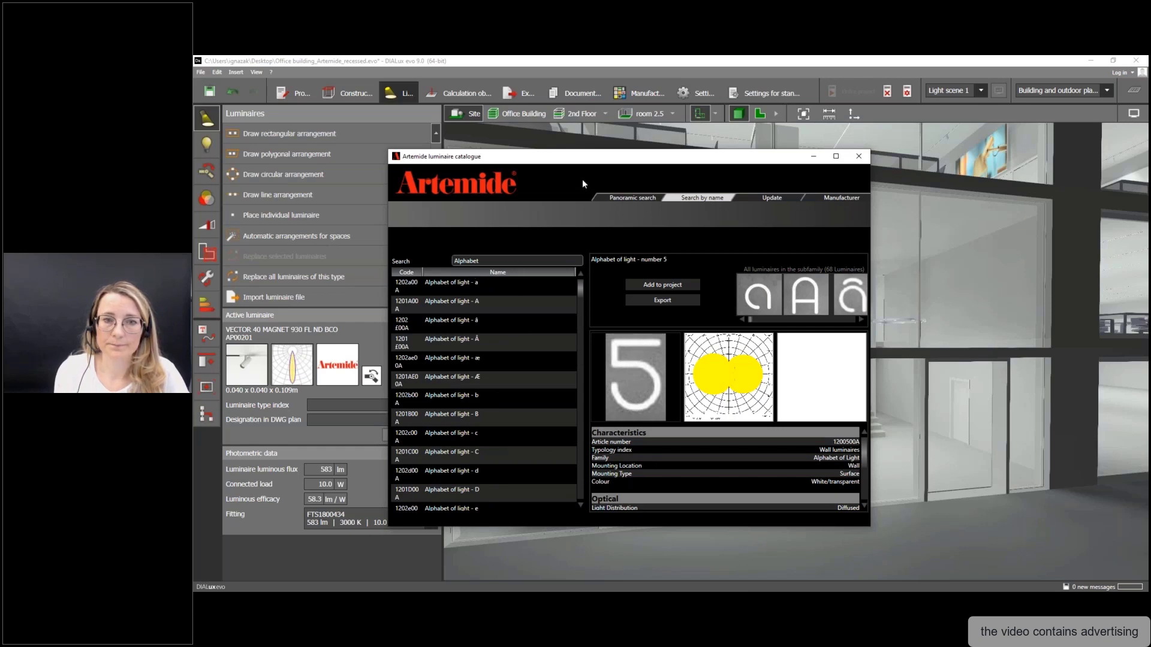
left_click_drag(596, 157, 195, 165)
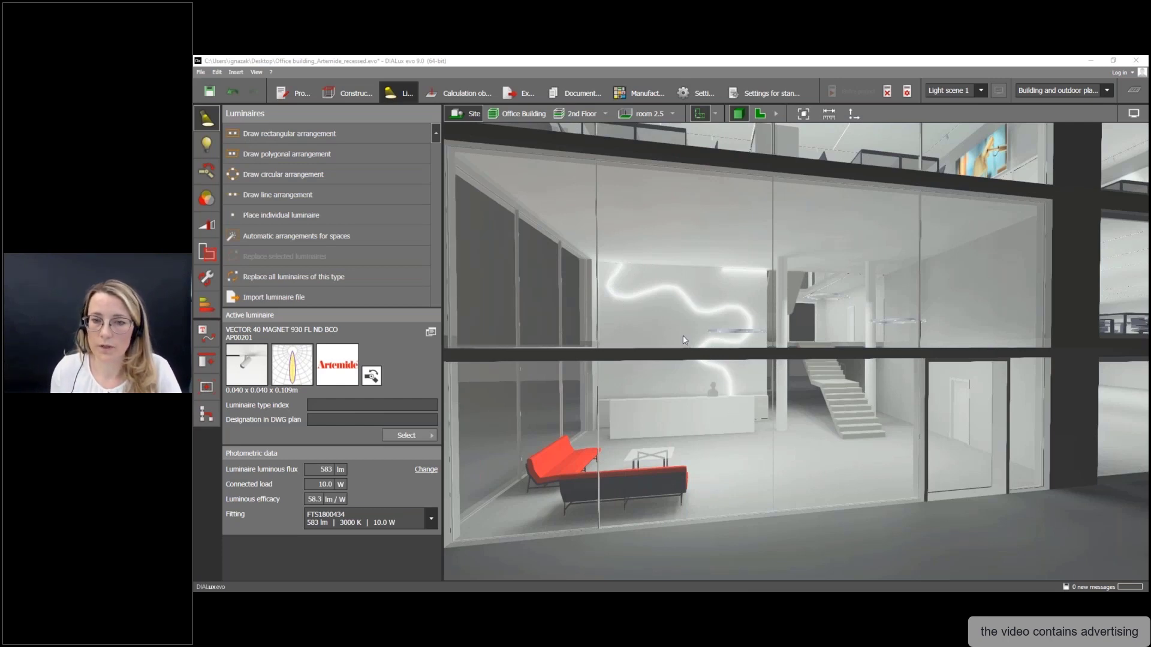
- Open the project documentation and view the office 2.1 summary page in the landscape layout
left_click(584, 94)
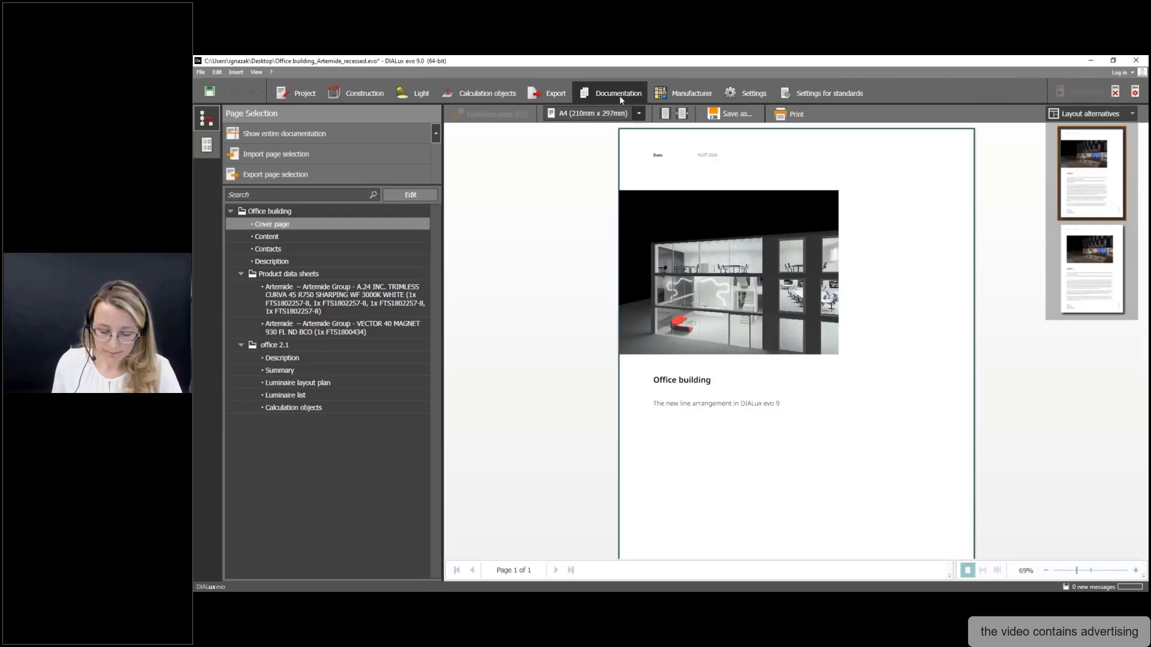
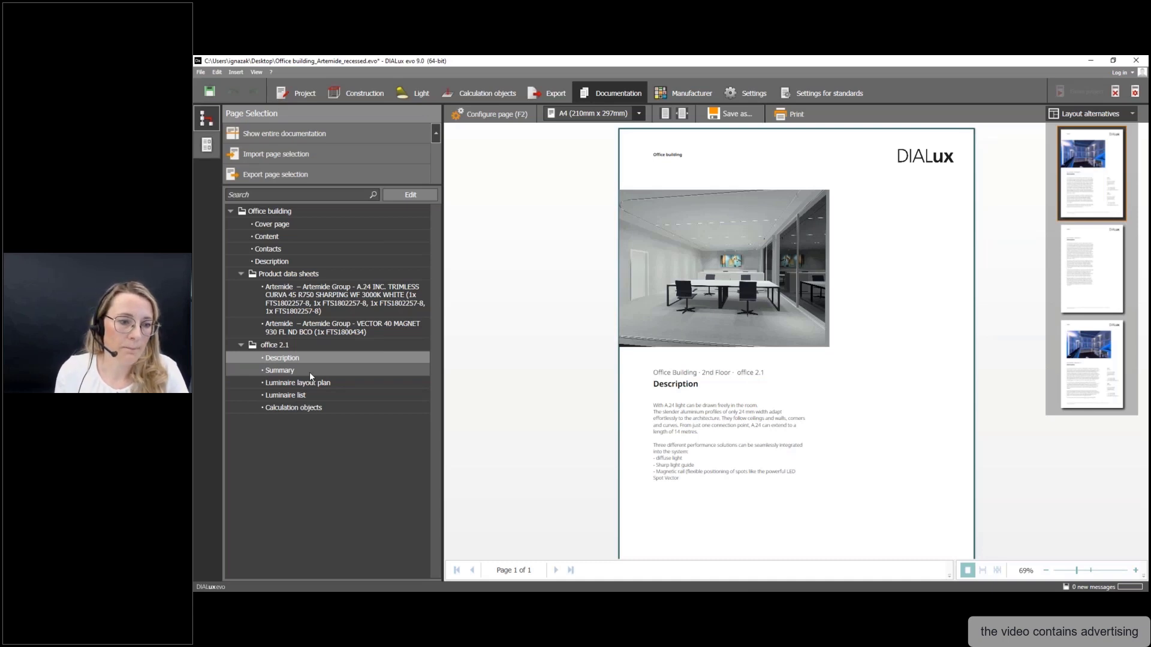
left_click(309, 372)
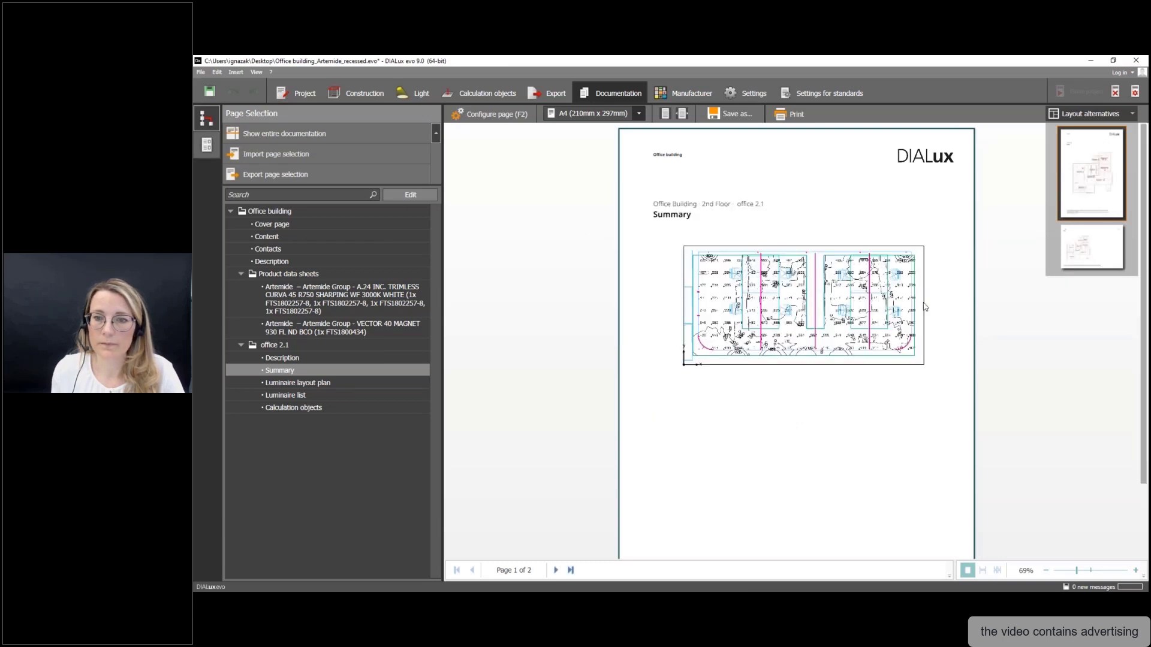
left_click(1084, 249)
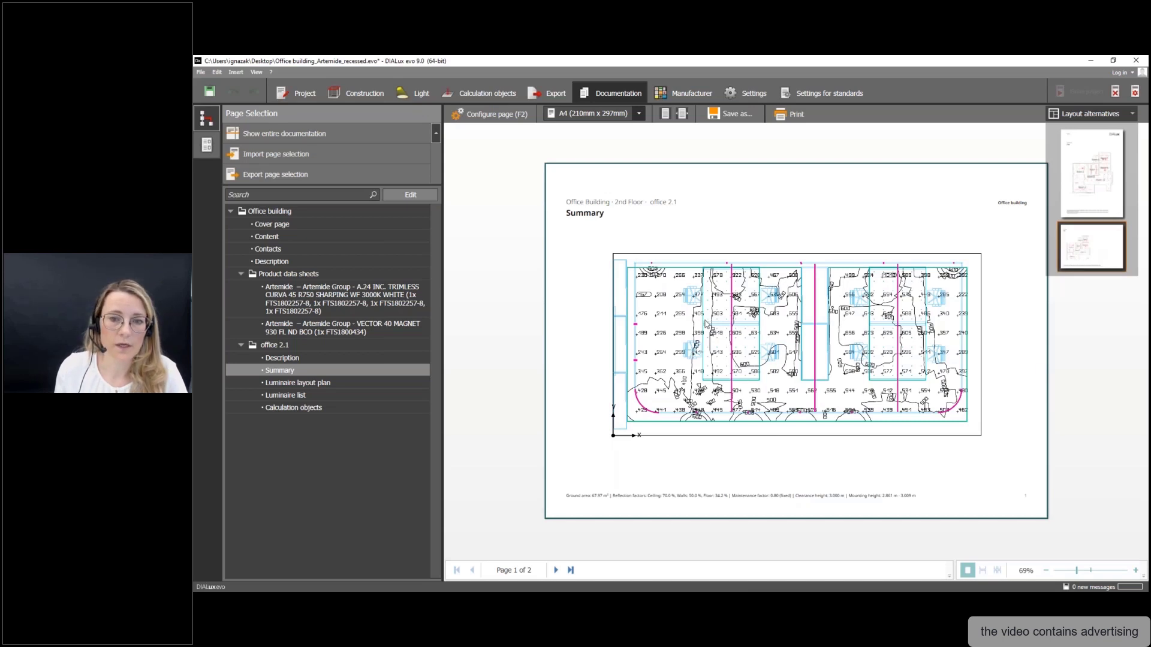
- Show office 2.1's luminaire layout plan in the landscape layout with the furniture included
left_click(315, 385)
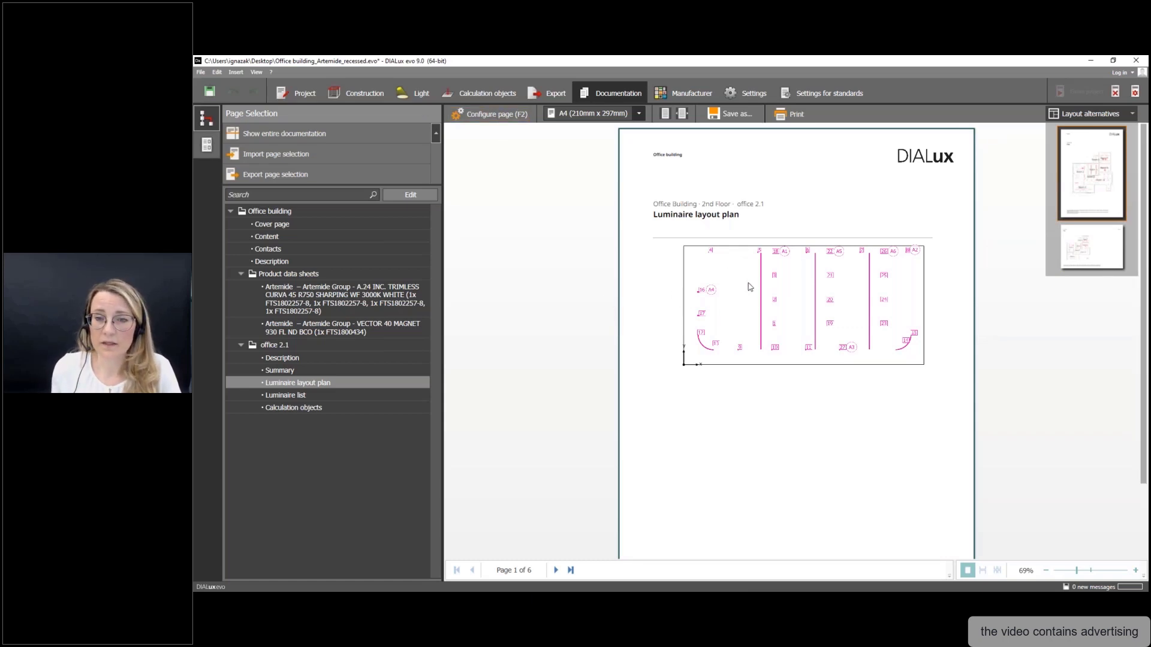
left_click(1094, 258)
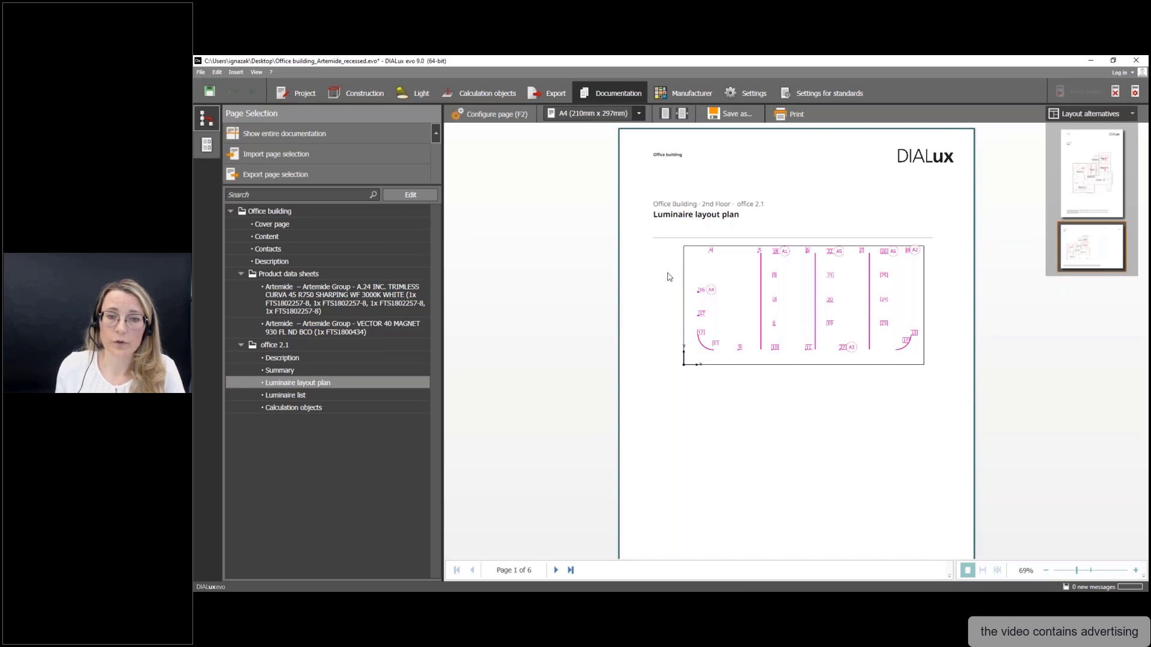
left_click(499, 115)
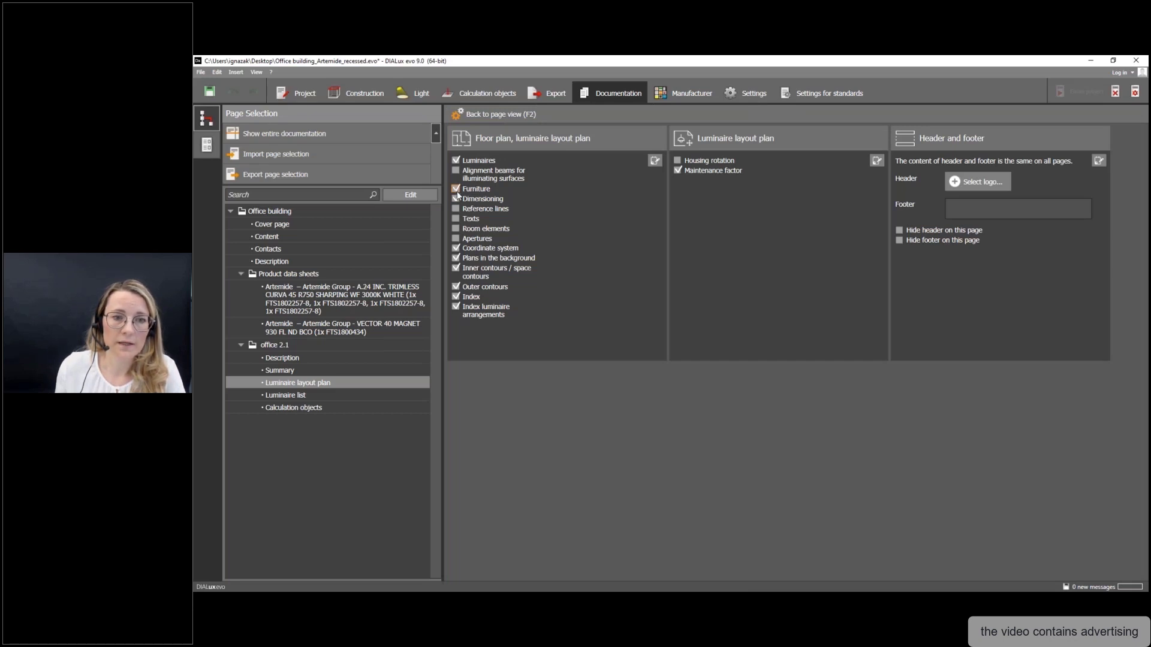
left_click(473, 113)
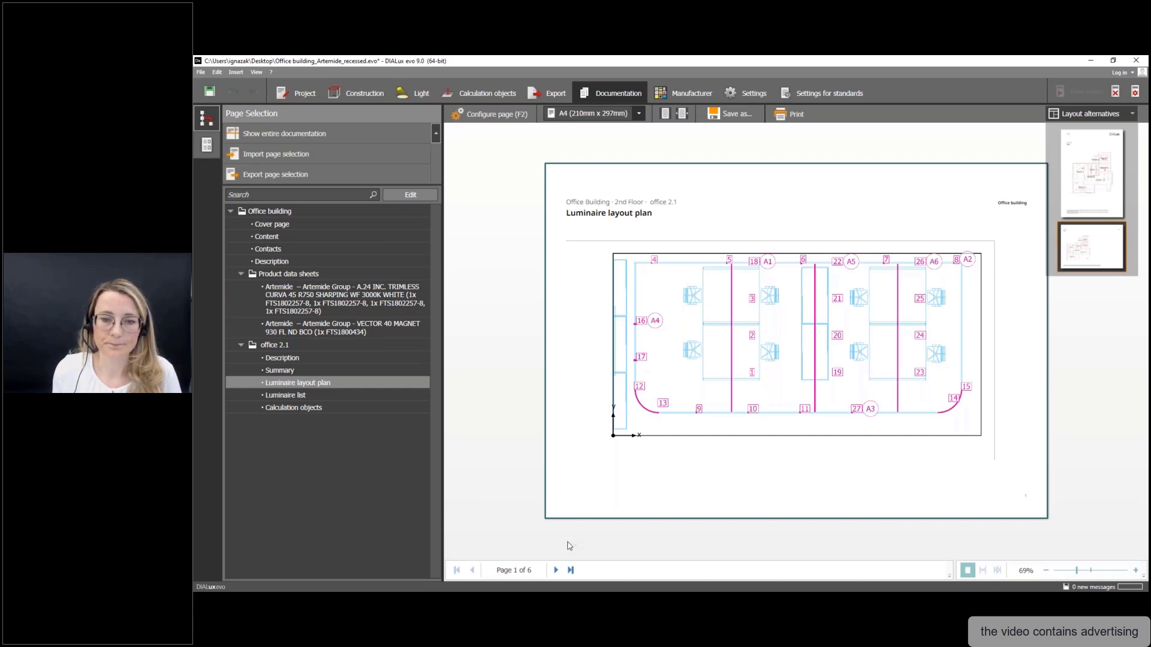
- Review the luminaire layout plan's pages up to page 4, return to the plan drawing and check its page configuration options
left_click(555, 571)
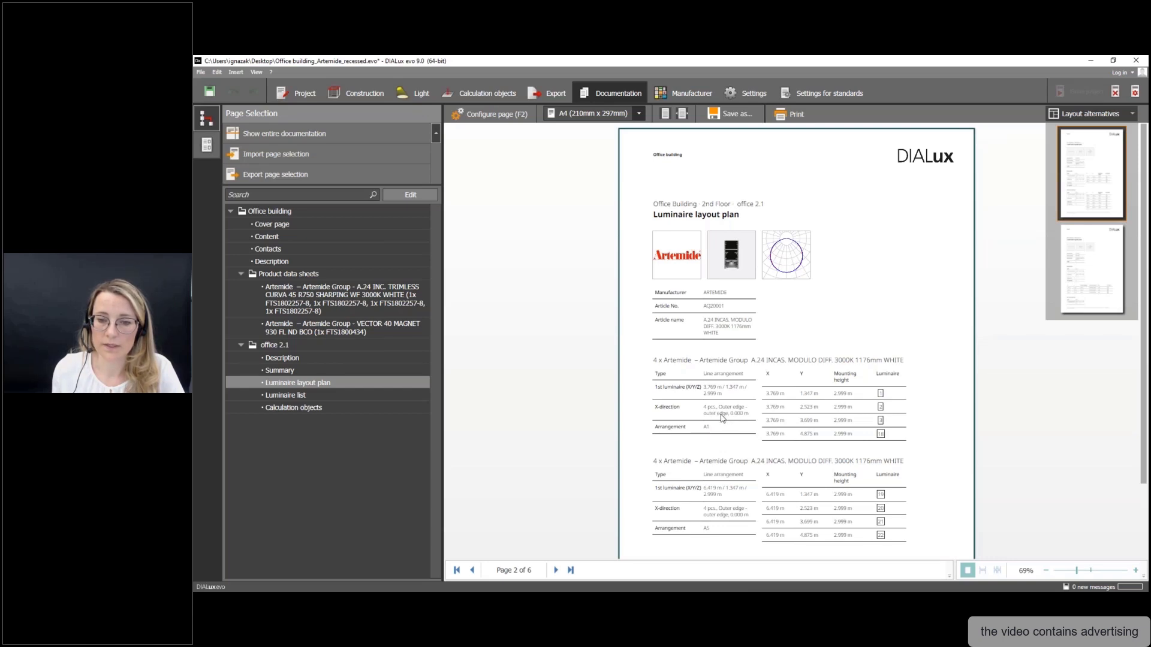
left_click(556, 570)
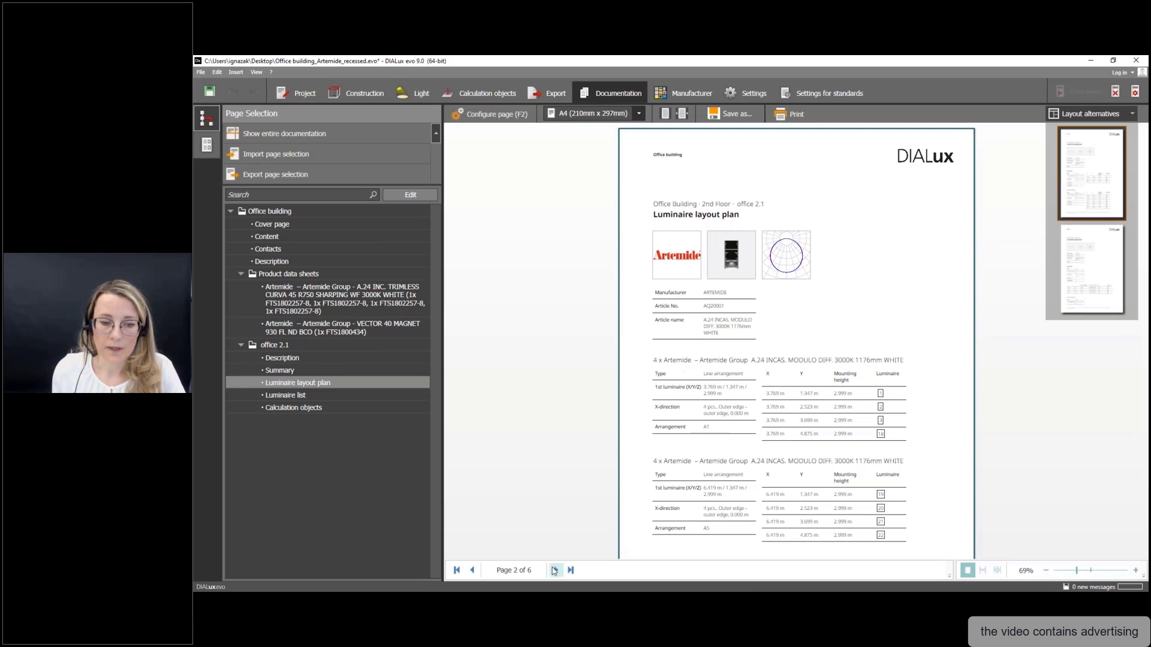
left_click(555, 570)
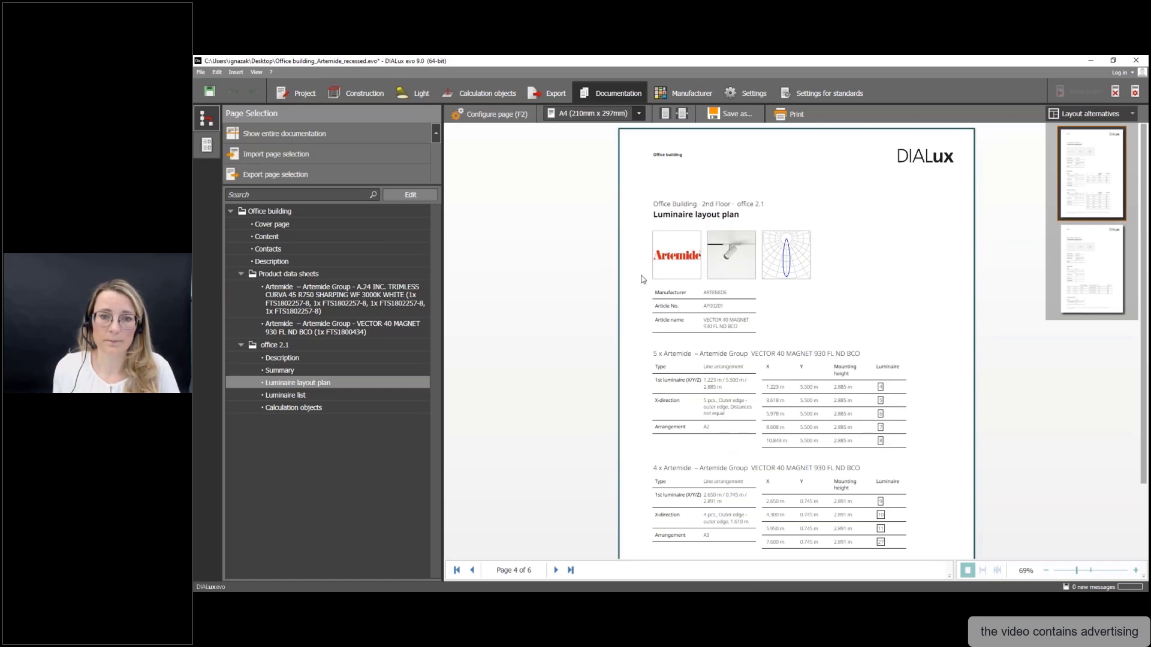
left_click(472, 571)
left_click(472, 571)
left_click(472, 571)
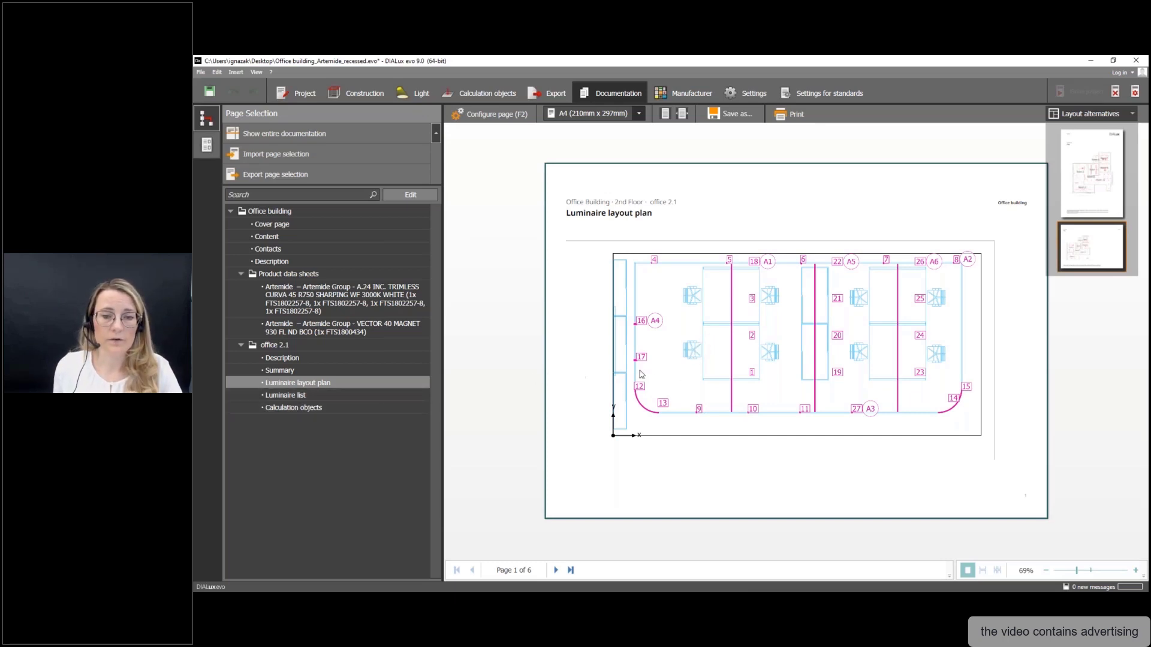
left_click(518, 115)
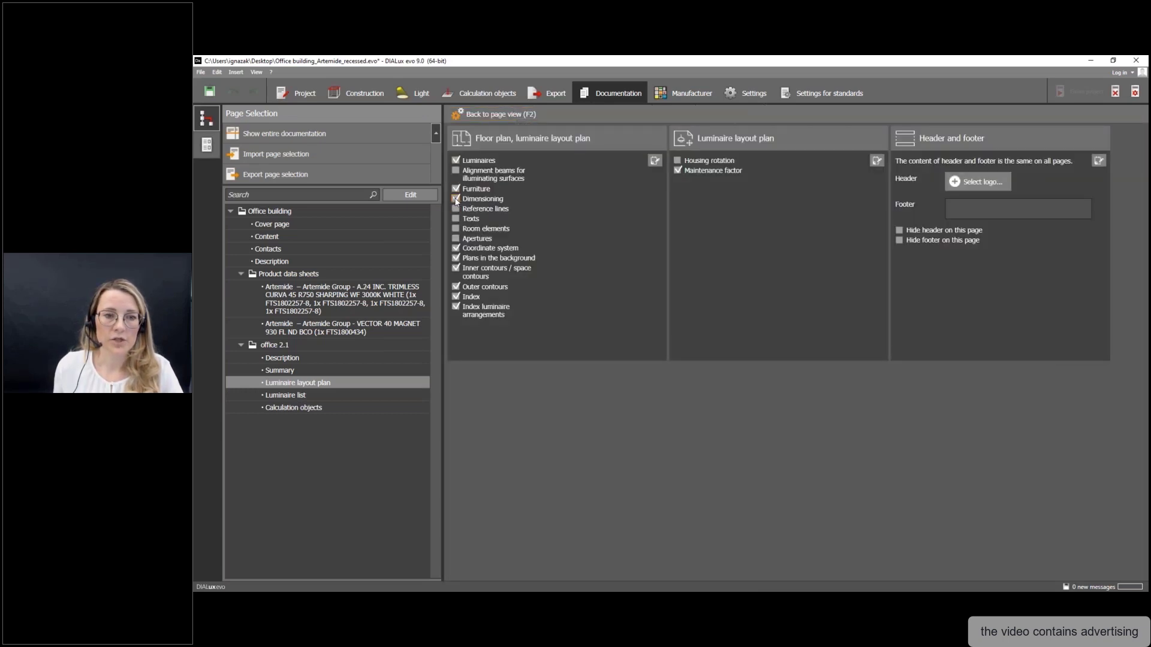
left_click(482, 115)
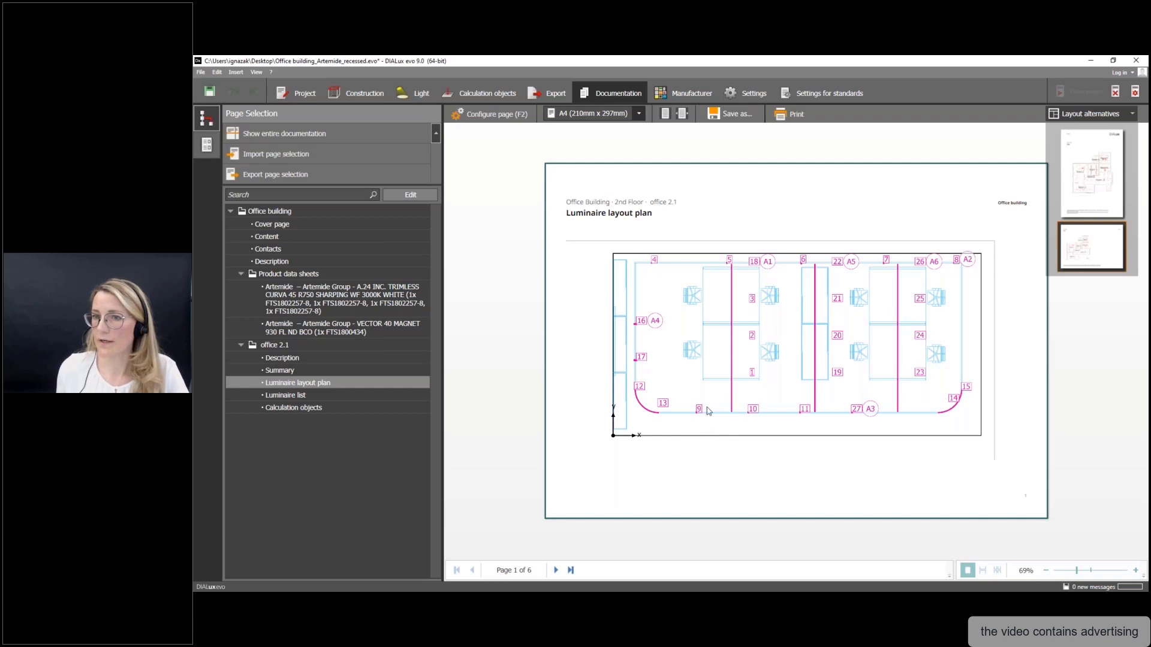
left_click(741, 123)
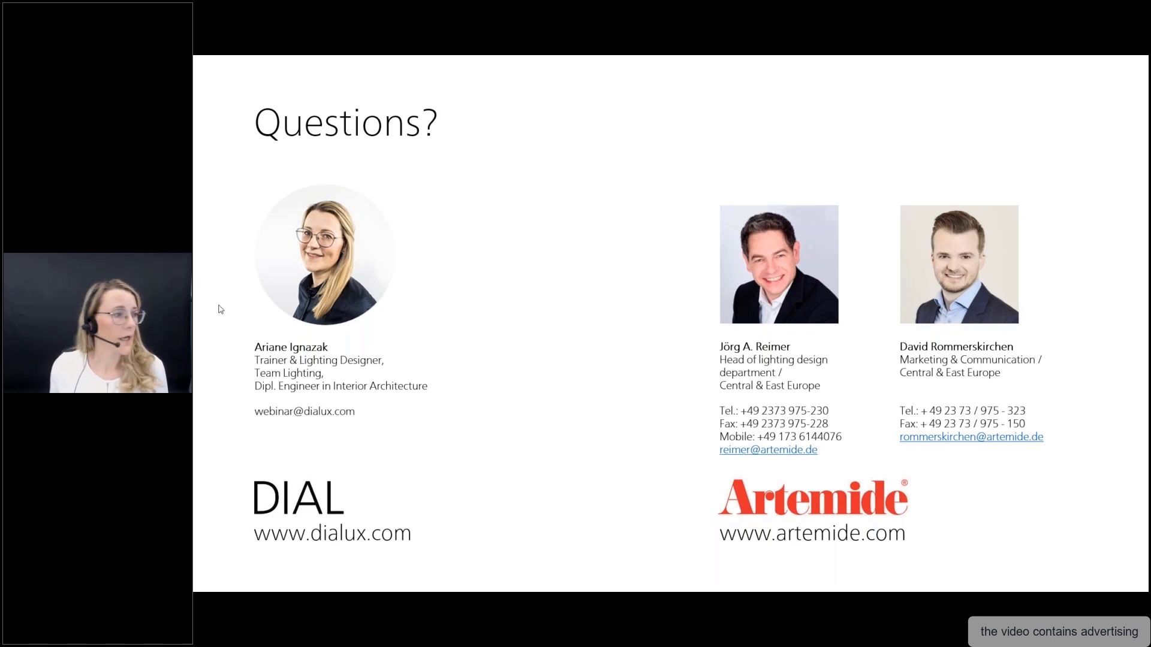
- Switch to DIALux evo, show office 2.1 in plan view and select the row of three Vector Magnet spotlights above the desks
left_click_drag(194, 238, 530, 215)
left_click(760, 213)
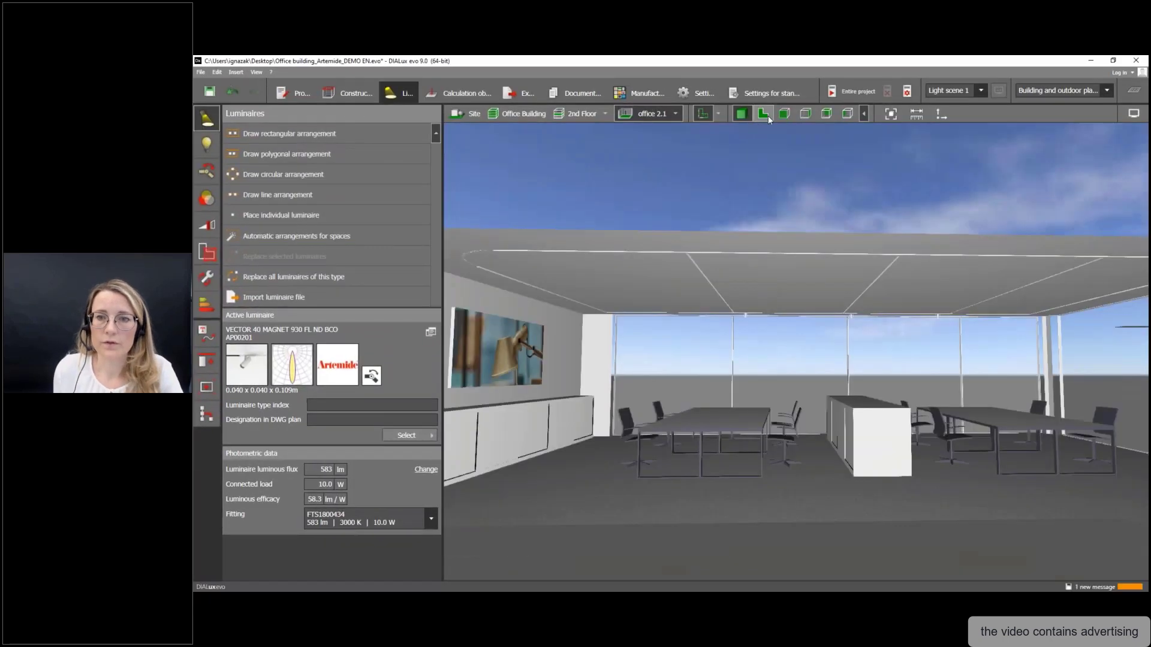
left_click(764, 114)
scroll(722, 239, "up", 3)
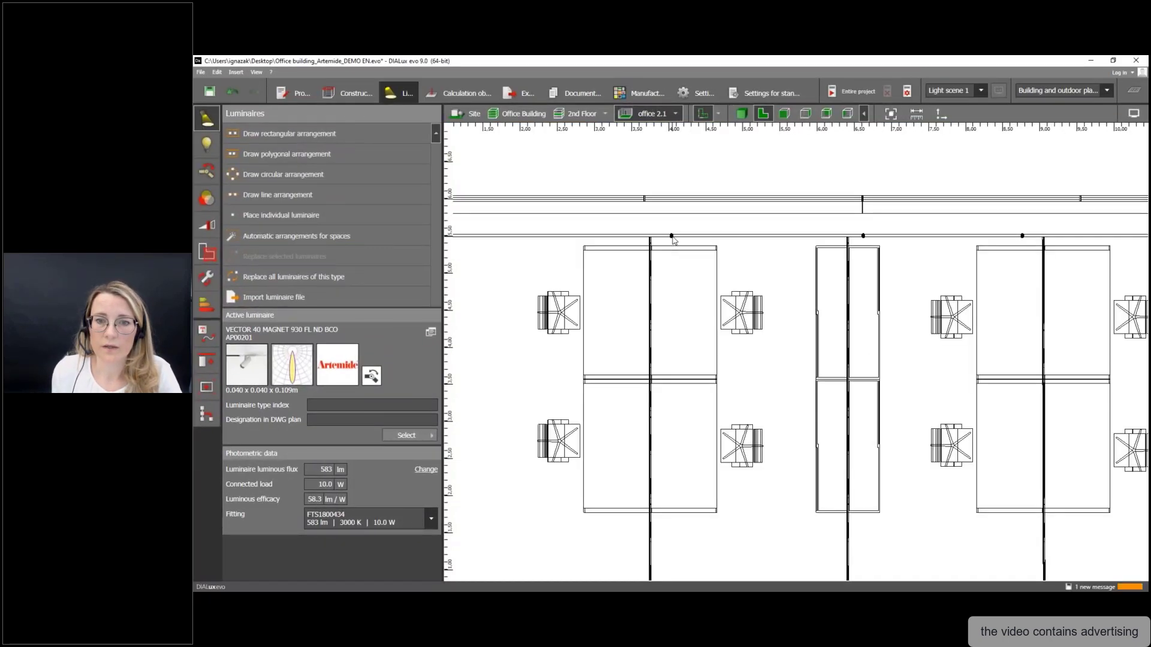
left_click(672, 241)
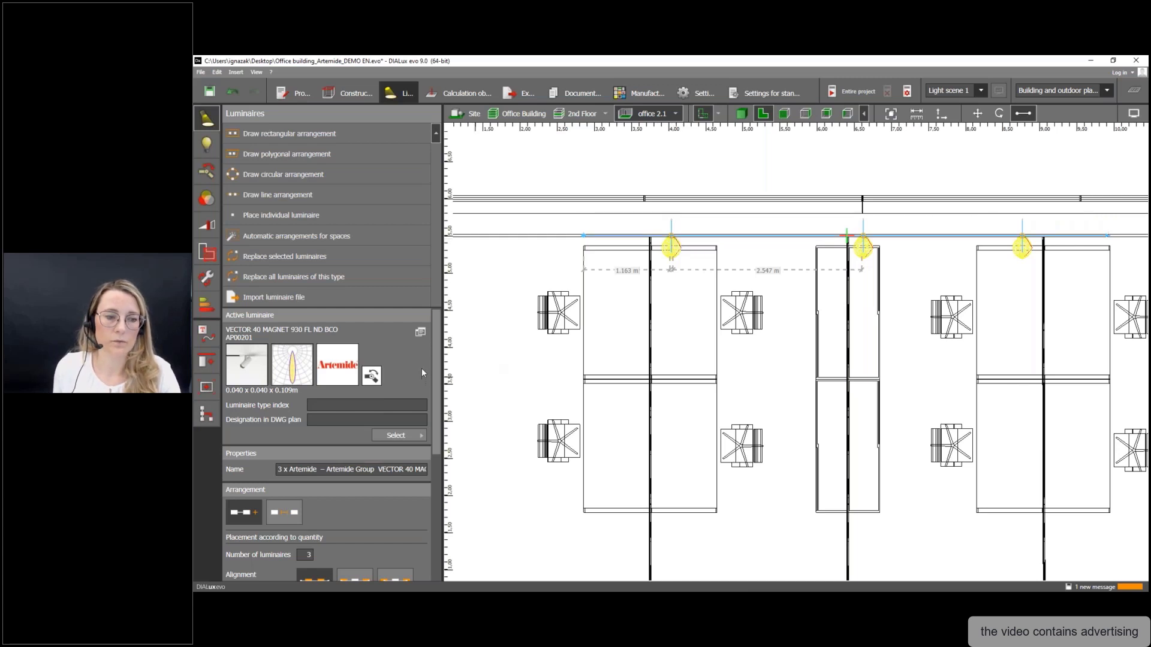
middle_click_drag(710, 239, 614, 246)
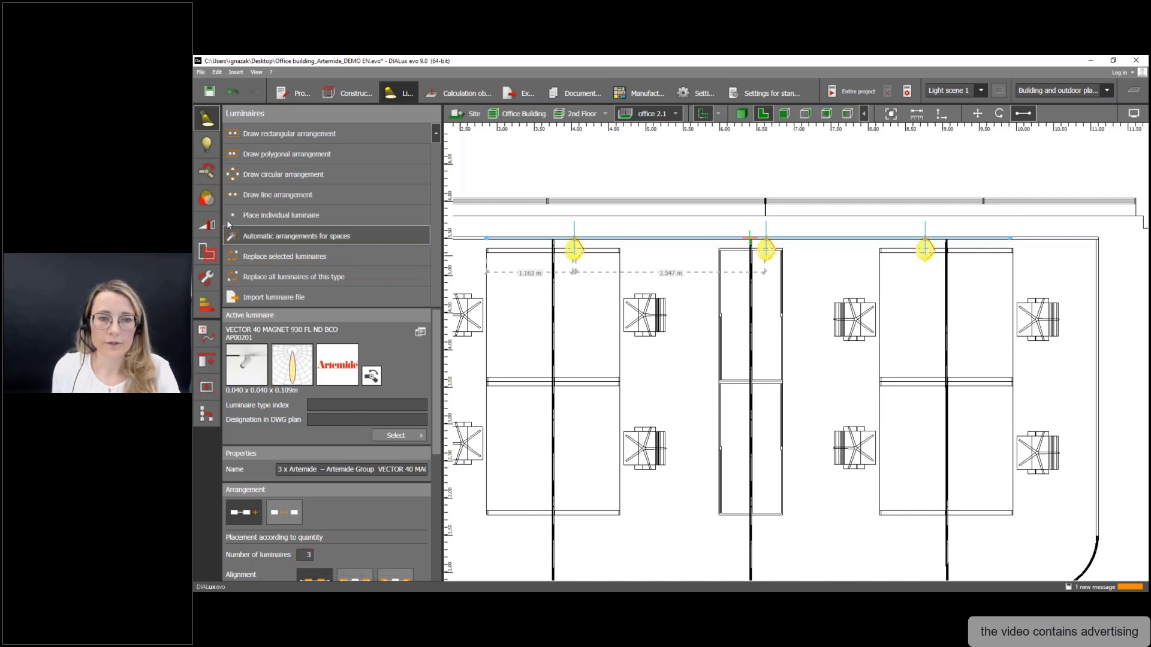
- Open joint editing and select the first spotlight of the three-spotlight row to check its orientation and aiming options
left_click(206, 172)
left_click(575, 244)
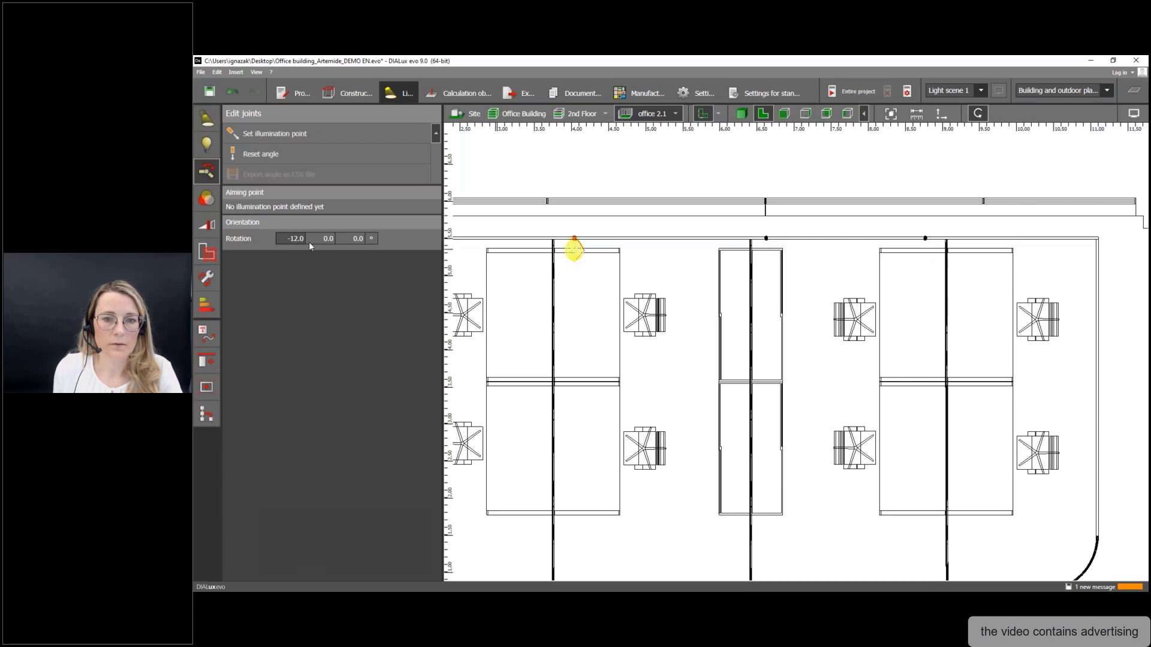
middle_click_drag(605, 236, 650, 167)
scroll(651, 217, "down", 4)
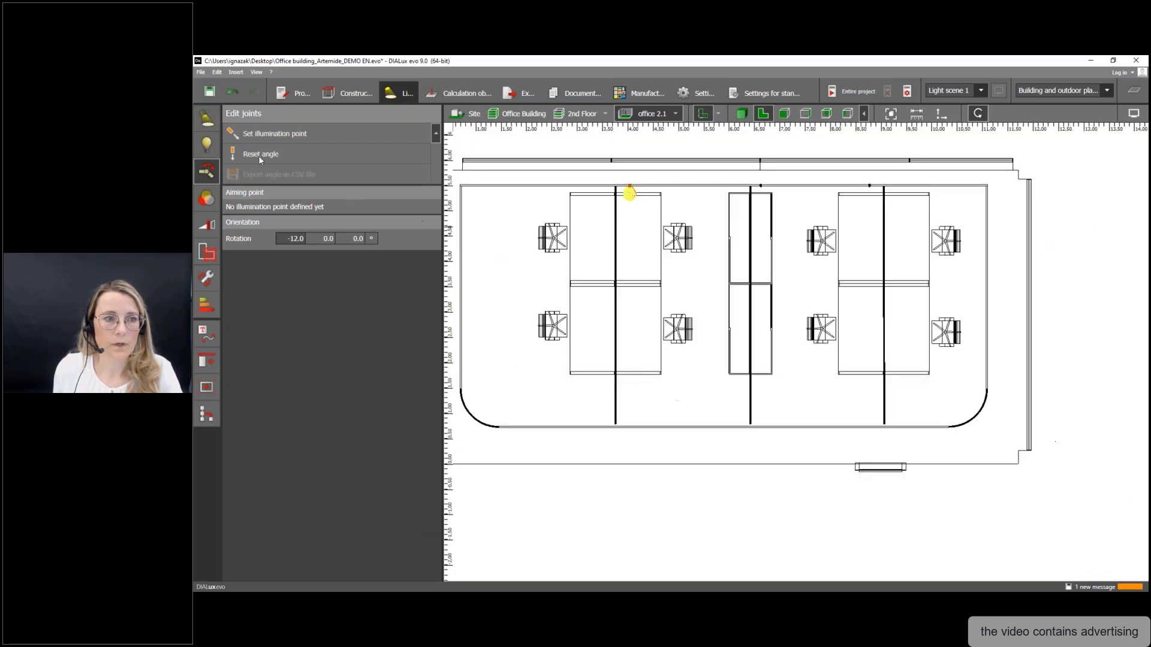
- Return to the luminaire tools, select individual spotlights in the five-spotlight row, and select the whole row as one arrangement
left_click(203, 112)
left_click_drag(470, 414, 787, 445)
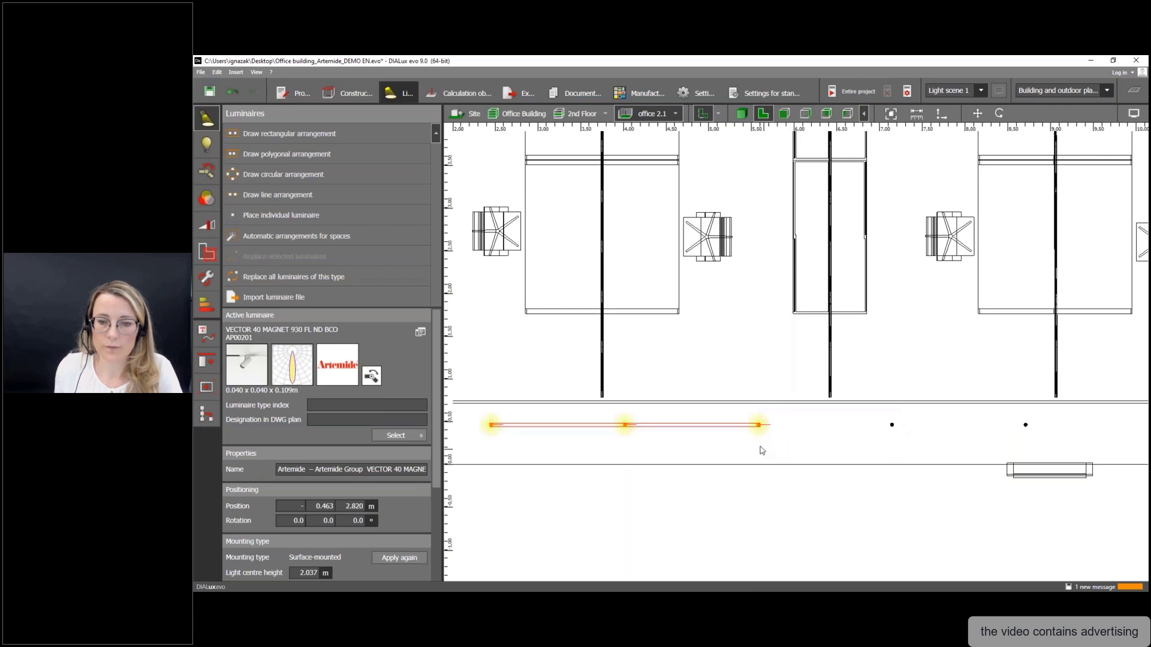
left_click(512, 439)
left_click(492, 426)
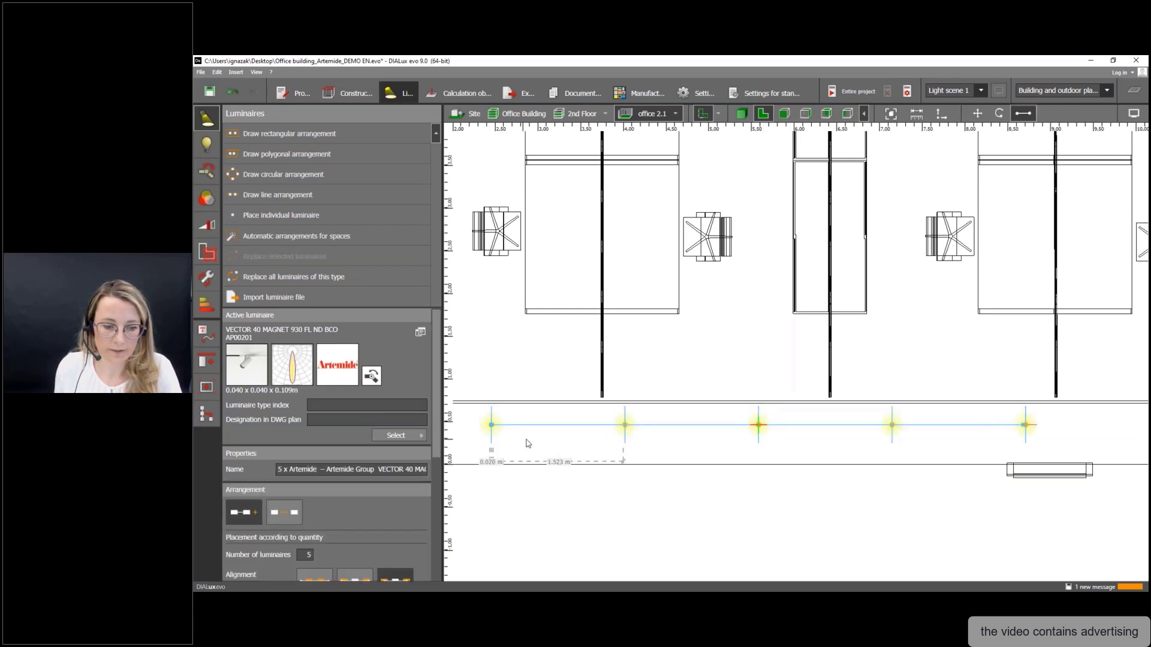
middle_click_drag(501, 431, 532, 409)
scroll(533, 410, "up", 1)
scroll(532, 409, "up", 5)
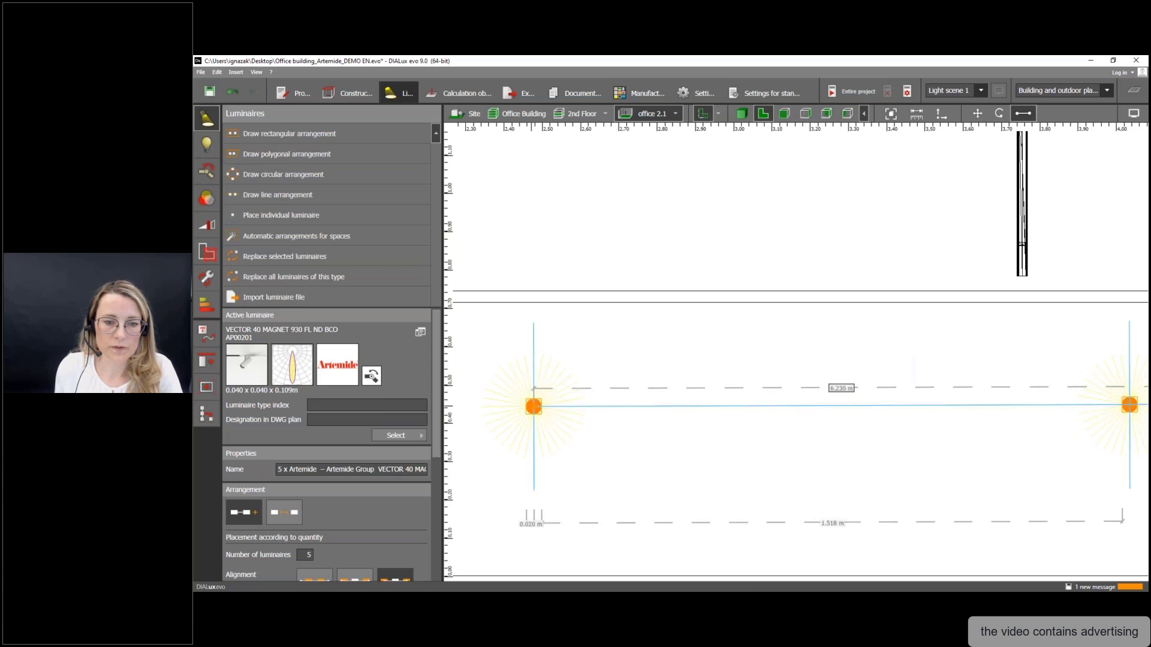
left_click(233, 91)
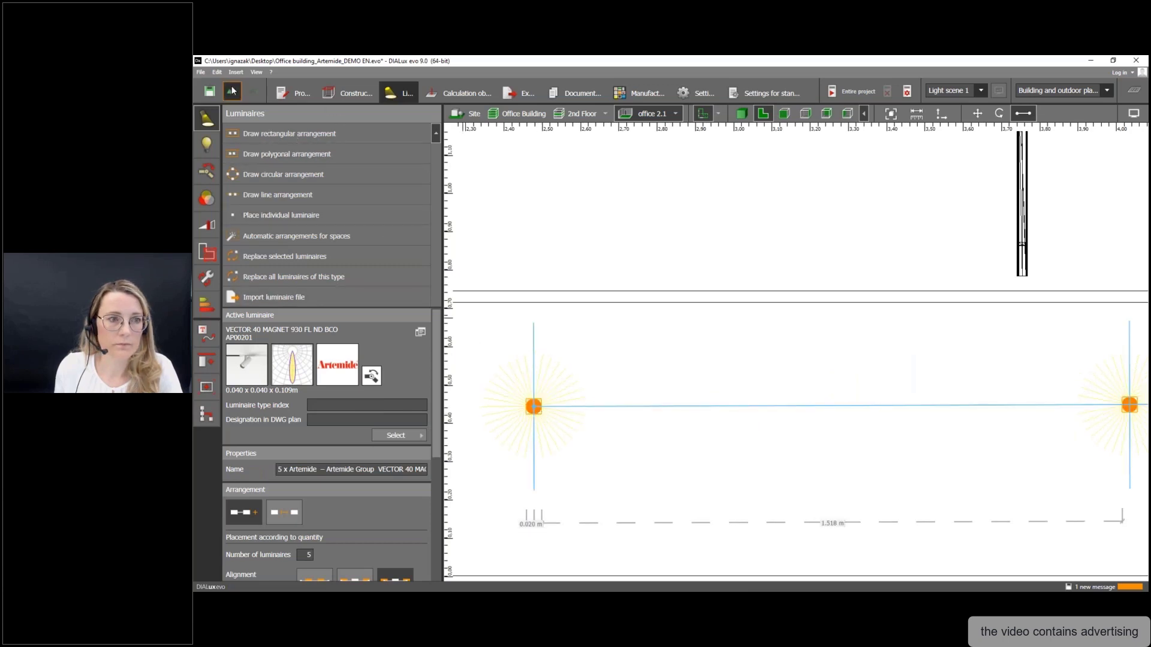
key("Escape")
- Select the five-spotlight row, and pick only its first, third and fifth spotlights as individual luminaires
scroll(529, 406, "up", 2)
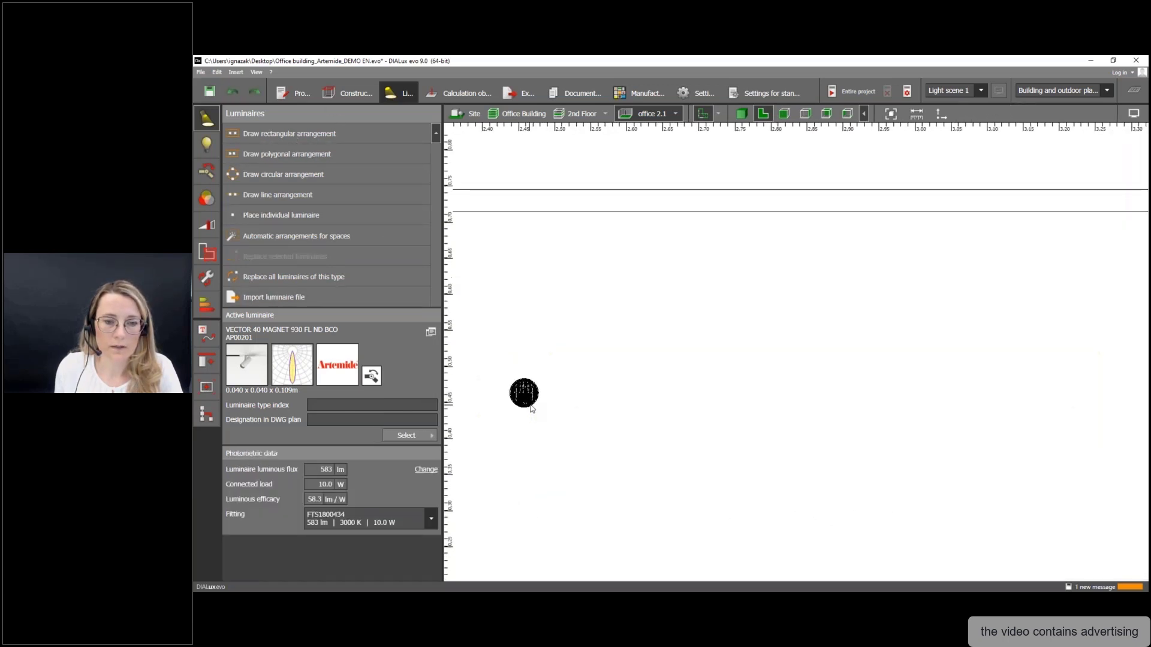
left_click(532, 408)
scroll(535, 412, "down", 2)
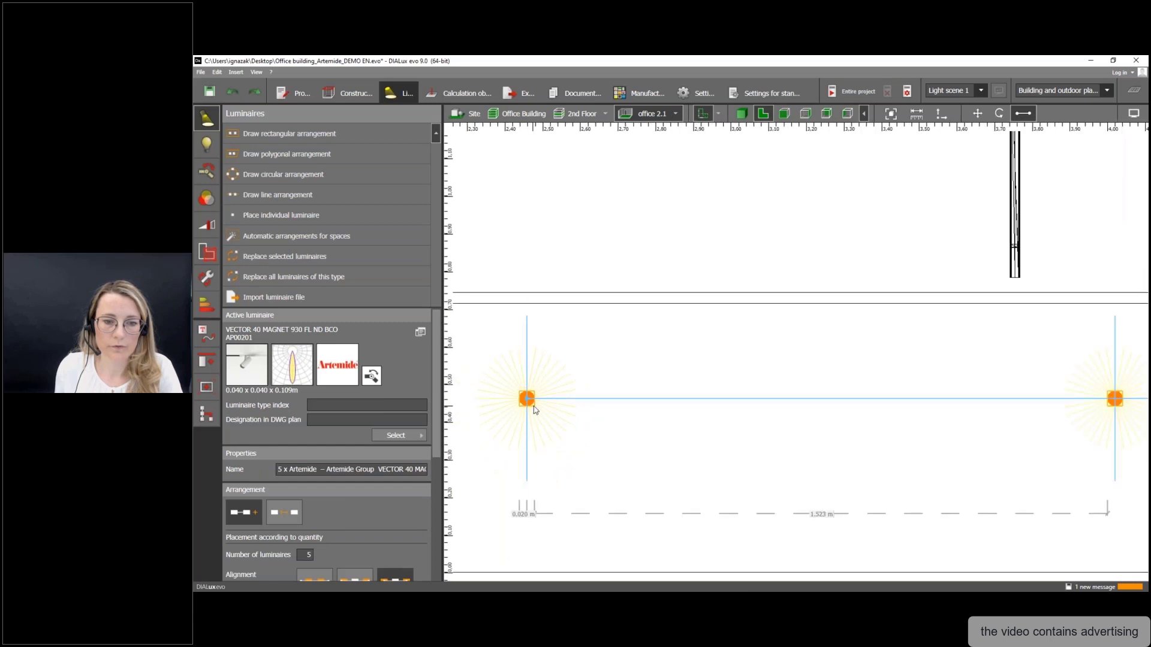
left_click(534, 410)
scroll(530, 403, "down", 3)
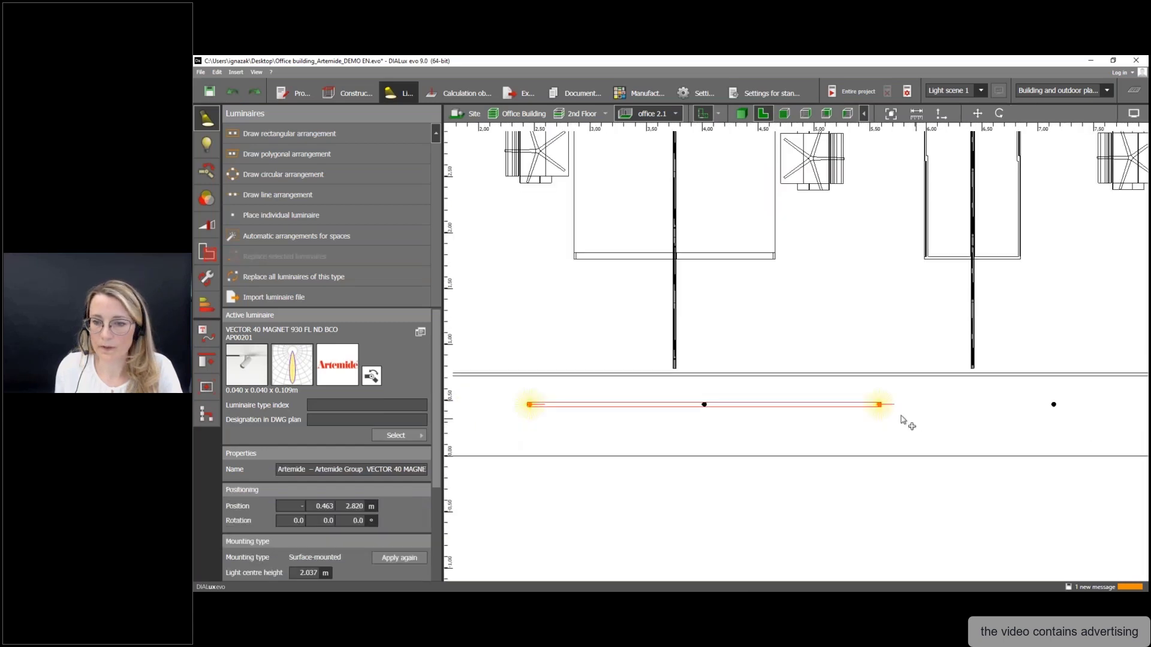
scroll(905, 418, "down", 3)
left_click(1059, 407, "ctrl")
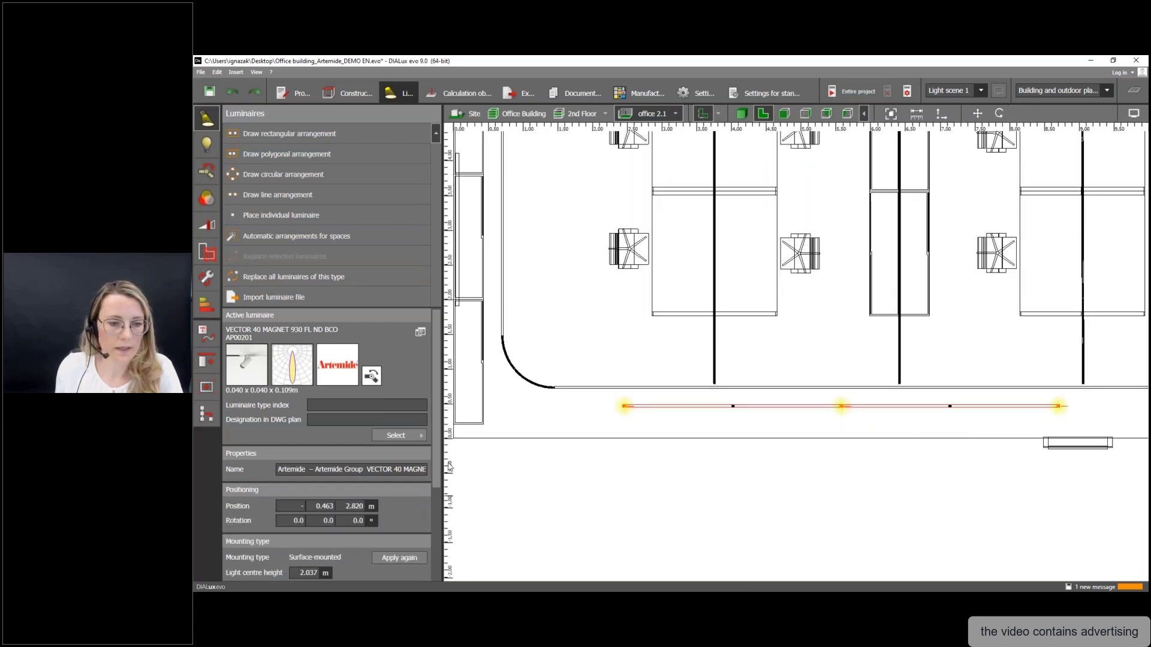
- Open the shared rotation values of the three individually selected spotlights for editing and clear the selection
scroll(281, 416, "down", 3)
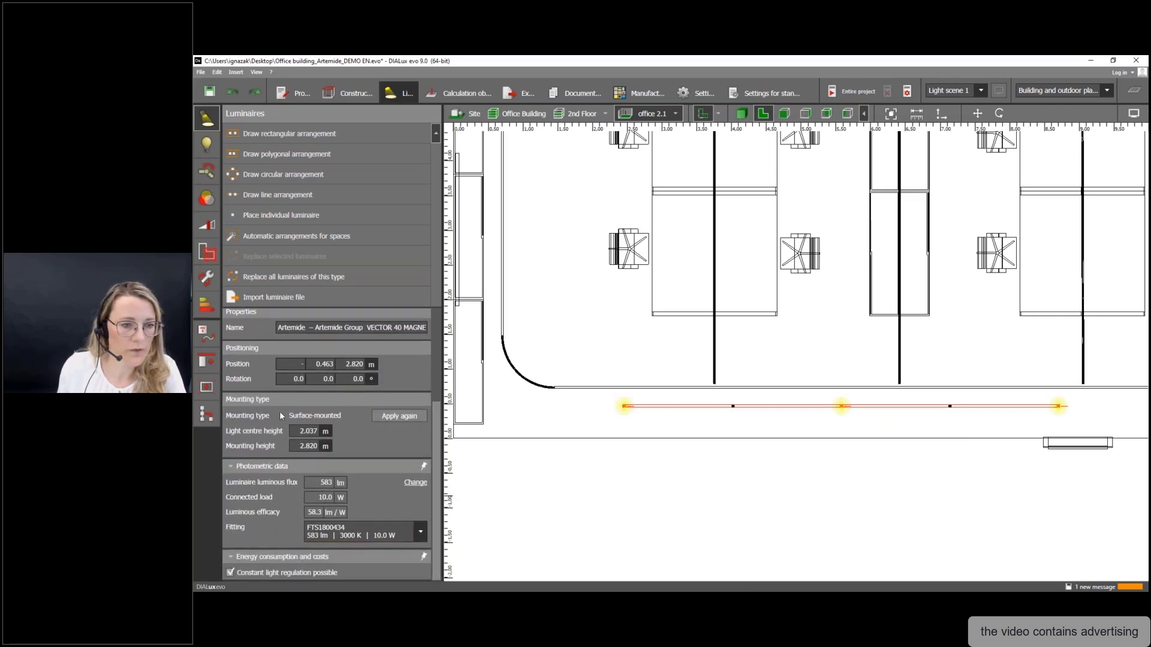
left_click(280, 379)
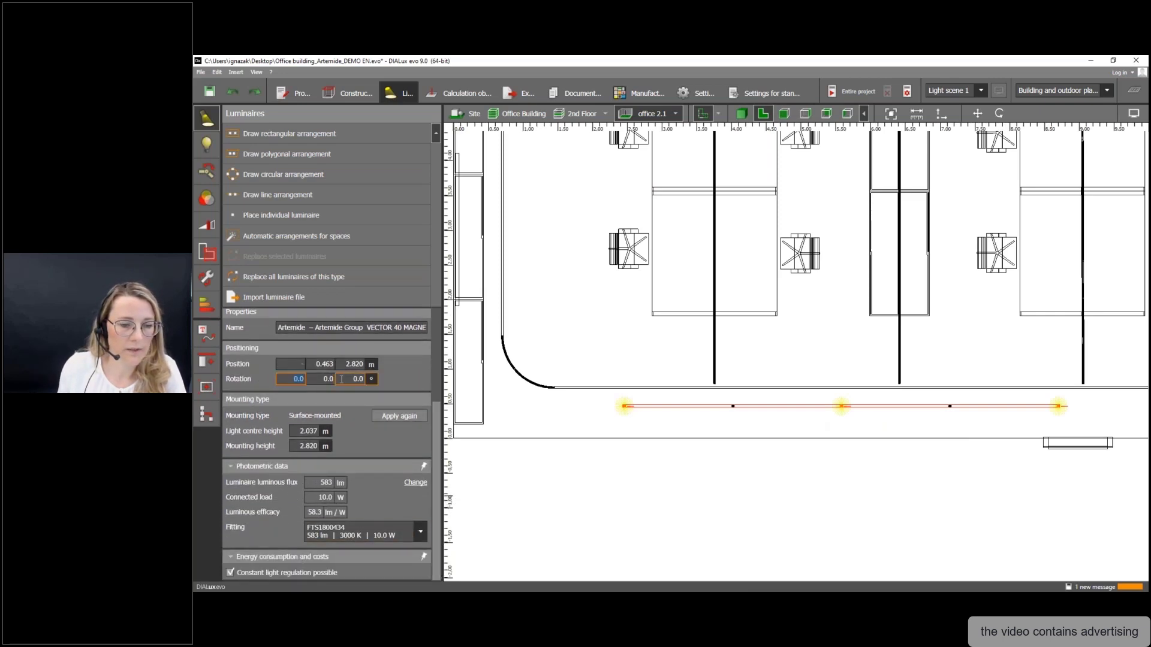
left_click_drag(437, 430, 447, 343)
left_click(594, 411)
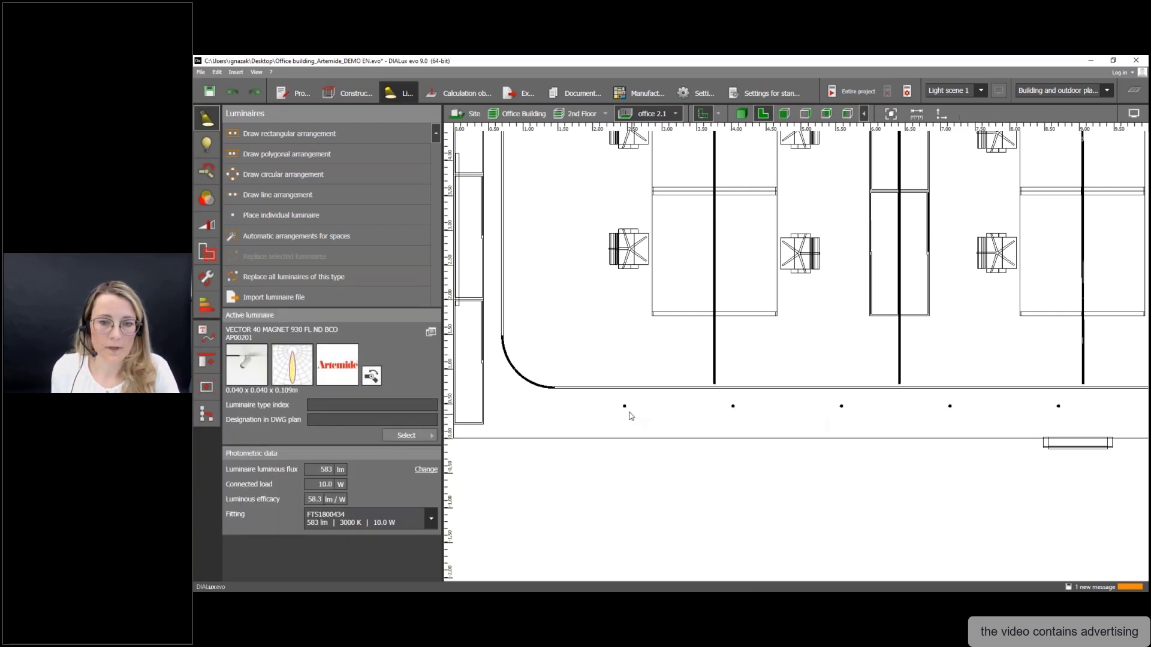
- Compare the five-spotlight row with the A.24 line over the first desk group and rotate that line's luminaires a full turn in 90° steps
left_click(627, 408)
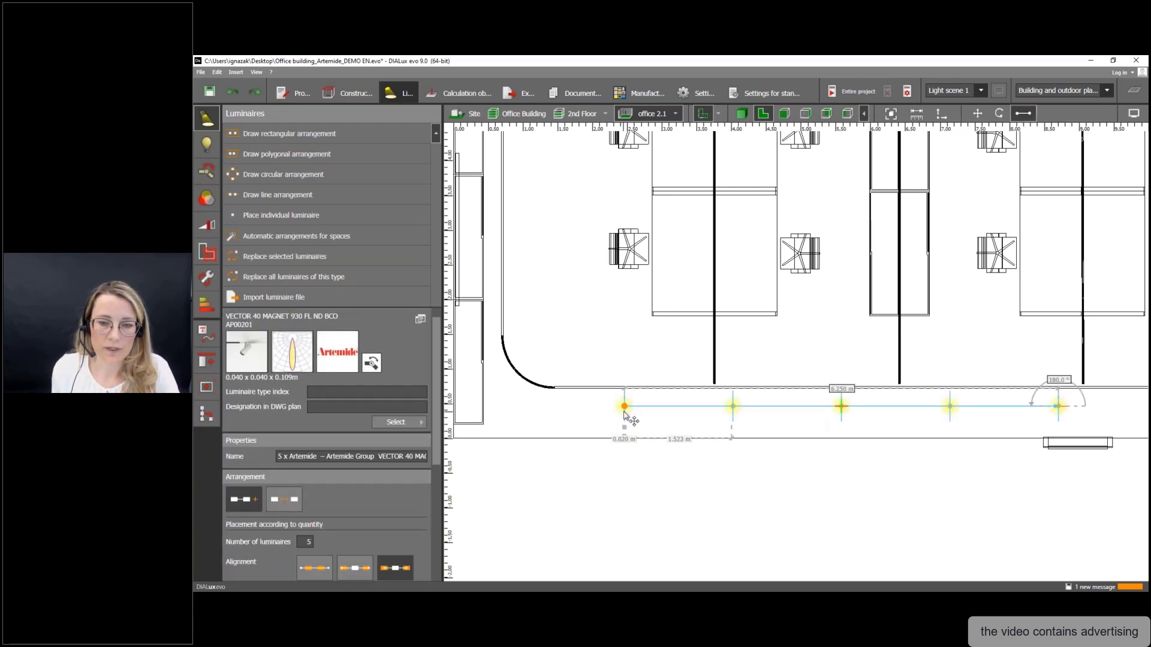
left_click(717, 366)
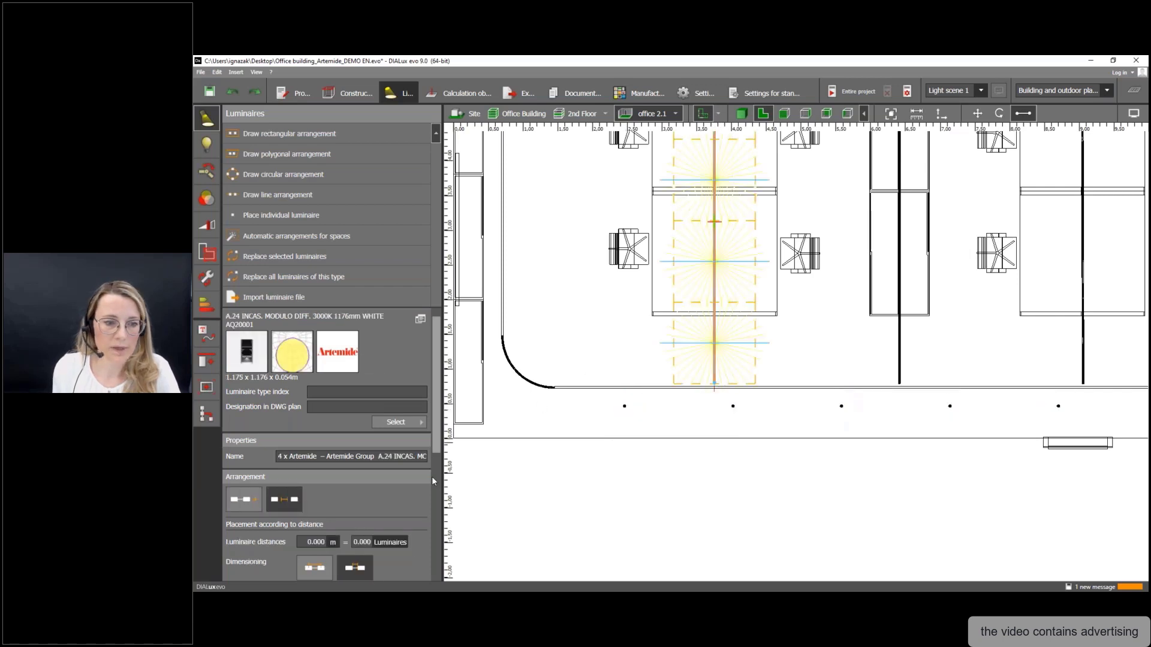
scroll(420, 479, "down", 8)
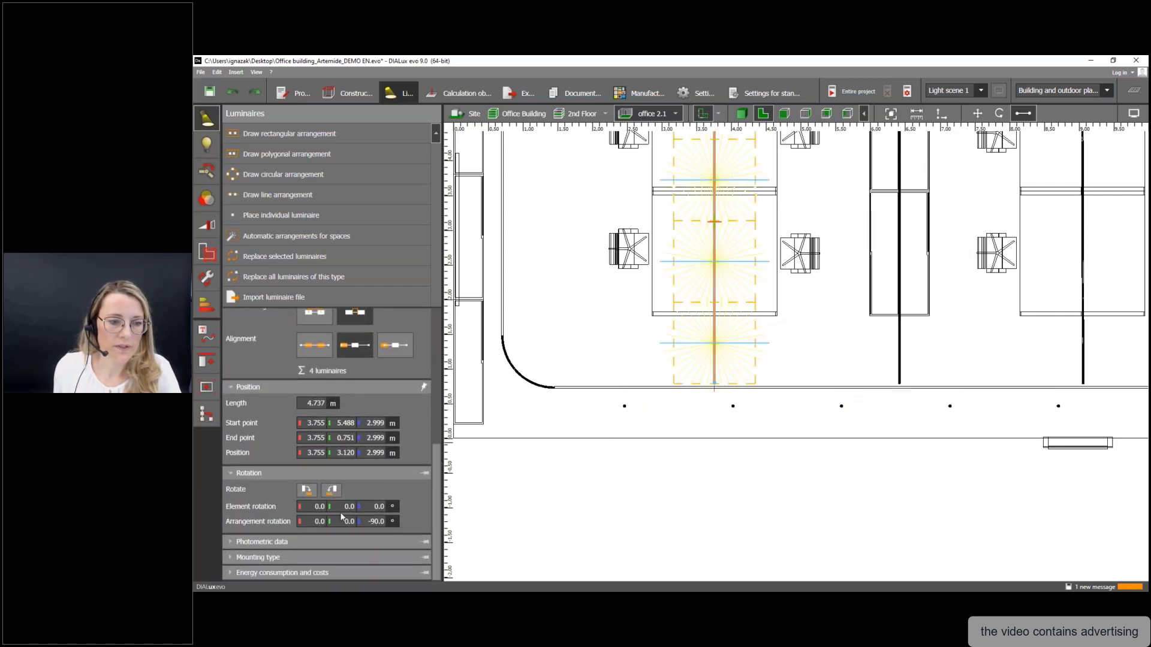
left_click(306, 489)
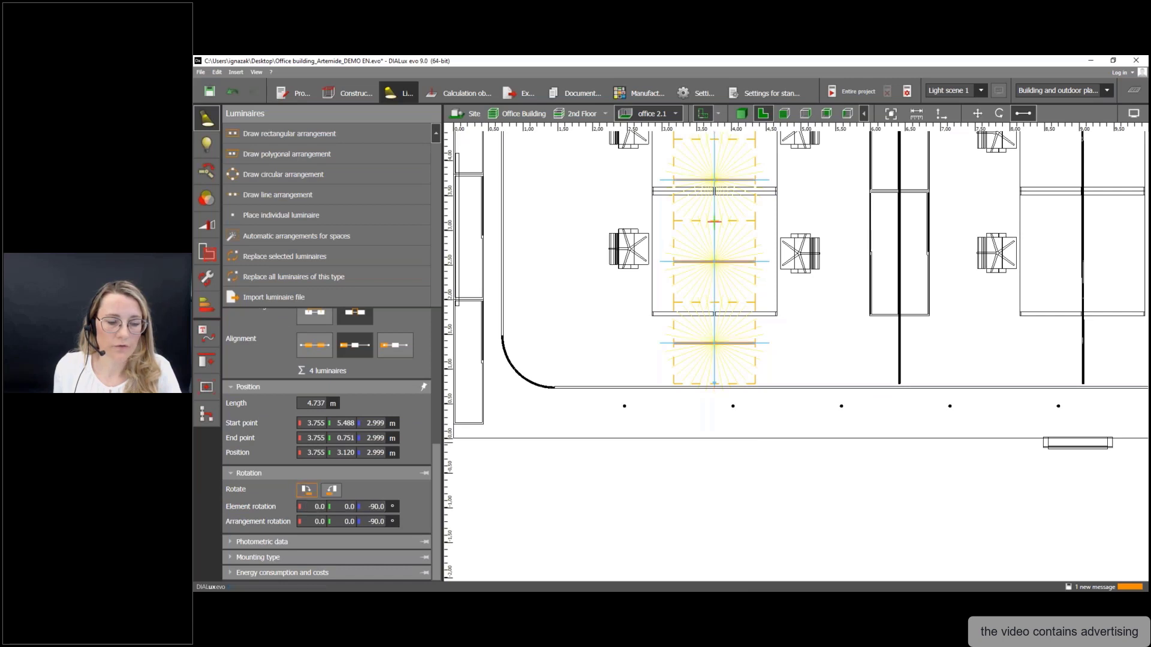
left_click(308, 491)
left_click(307, 491)
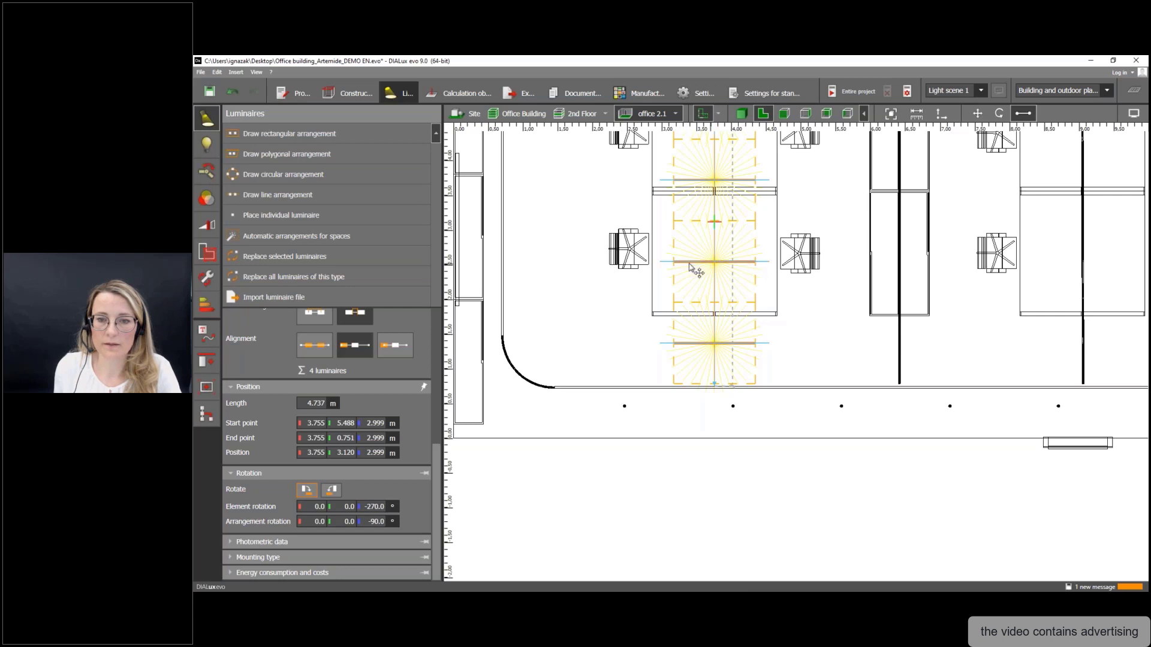
left_click(307, 491)
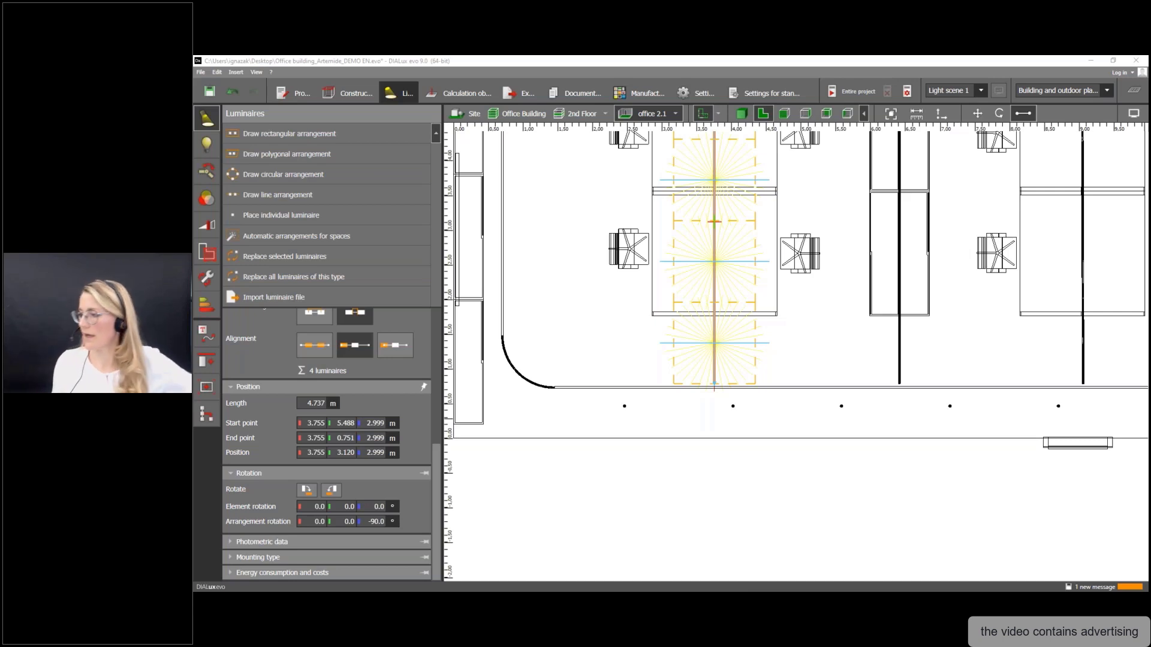
- Show the whole site in 3D and view the curved light line on the wall inside the building
left_click(469, 115)
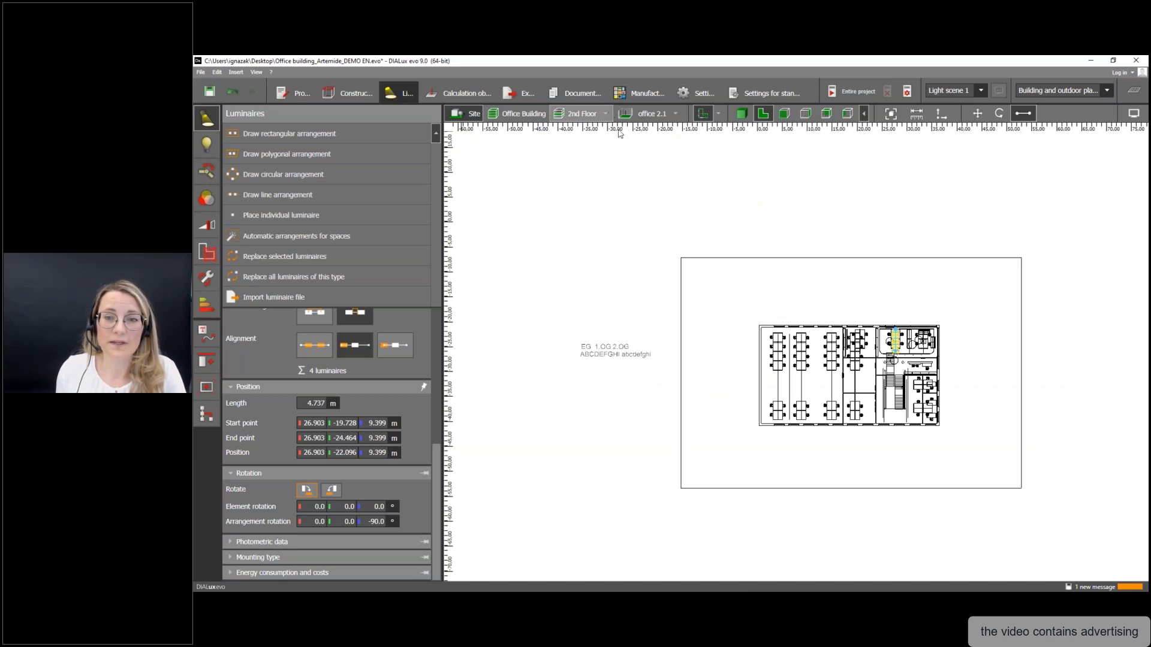
left_click(741, 114)
scroll(621, 349, "up", 10)
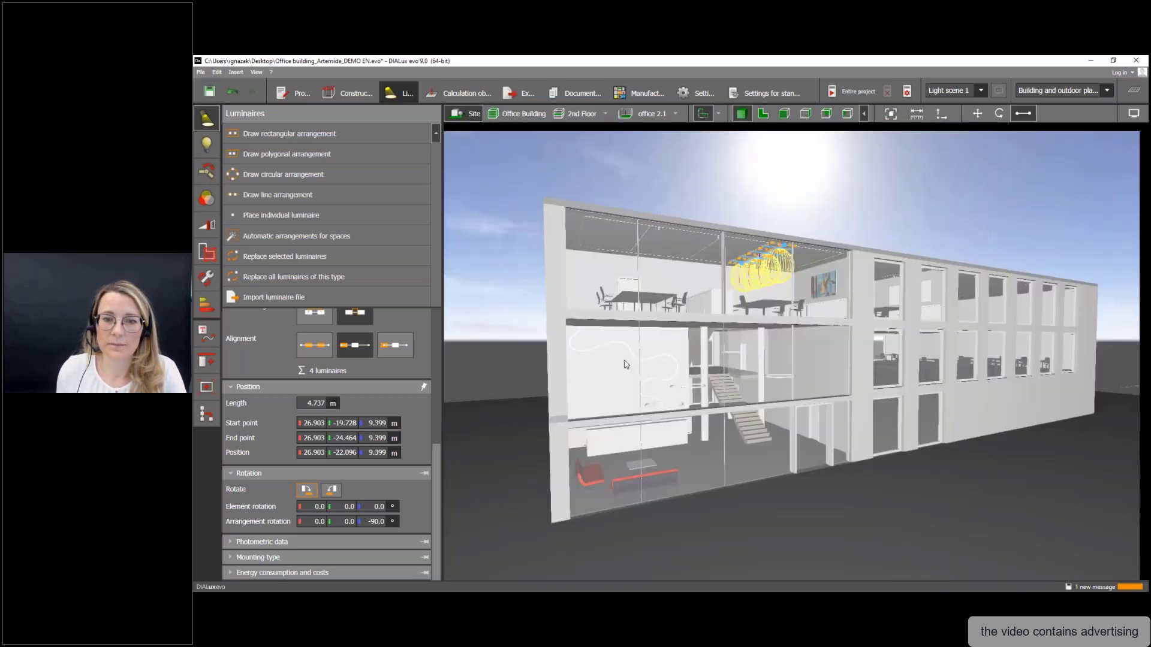
scroll(635, 348, "up", 6)
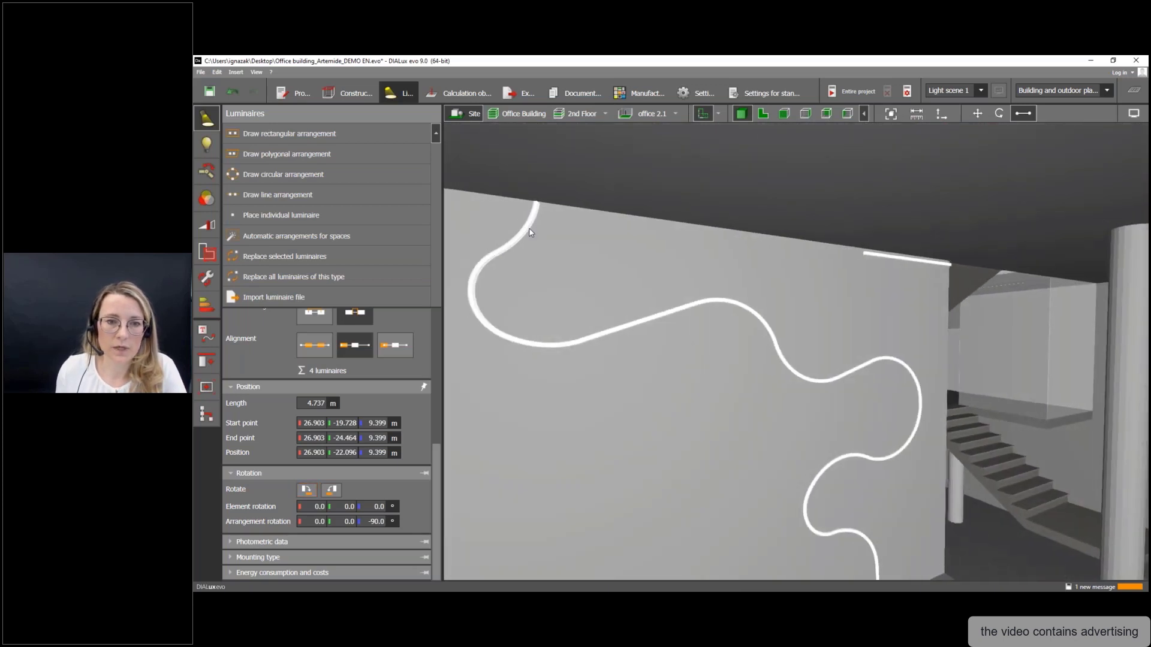
- Inspect the AoL System S luminaires one by one along the curved light line, including the separate straight 180 segment near the ceiling
left_click(522, 244)
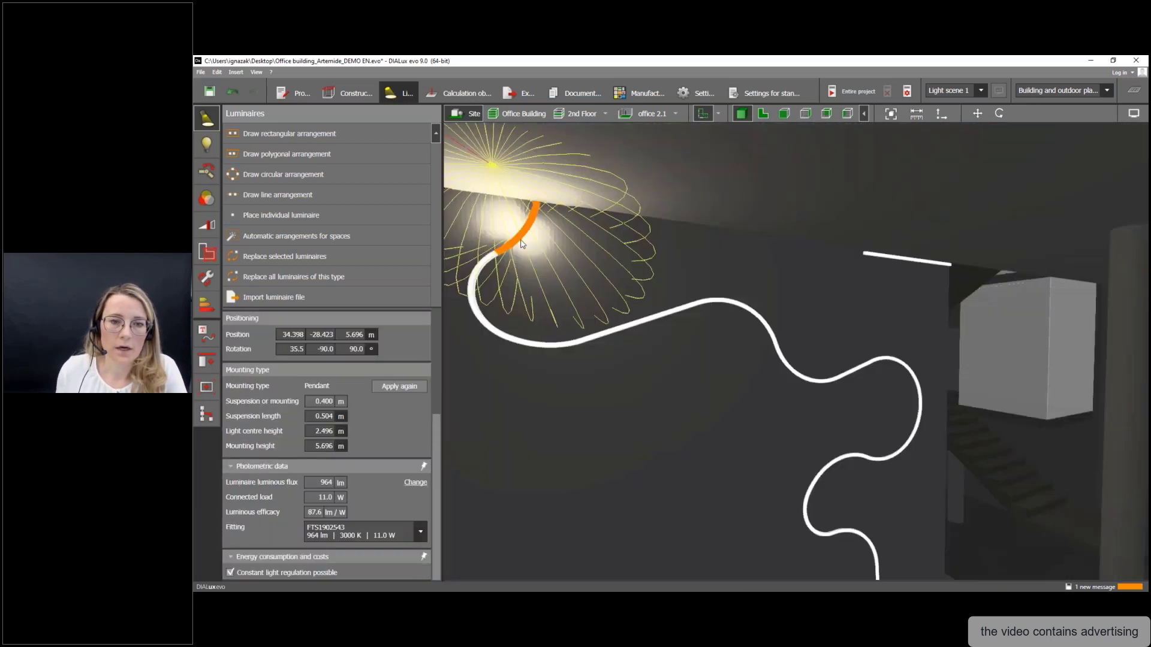
left_click(485, 265)
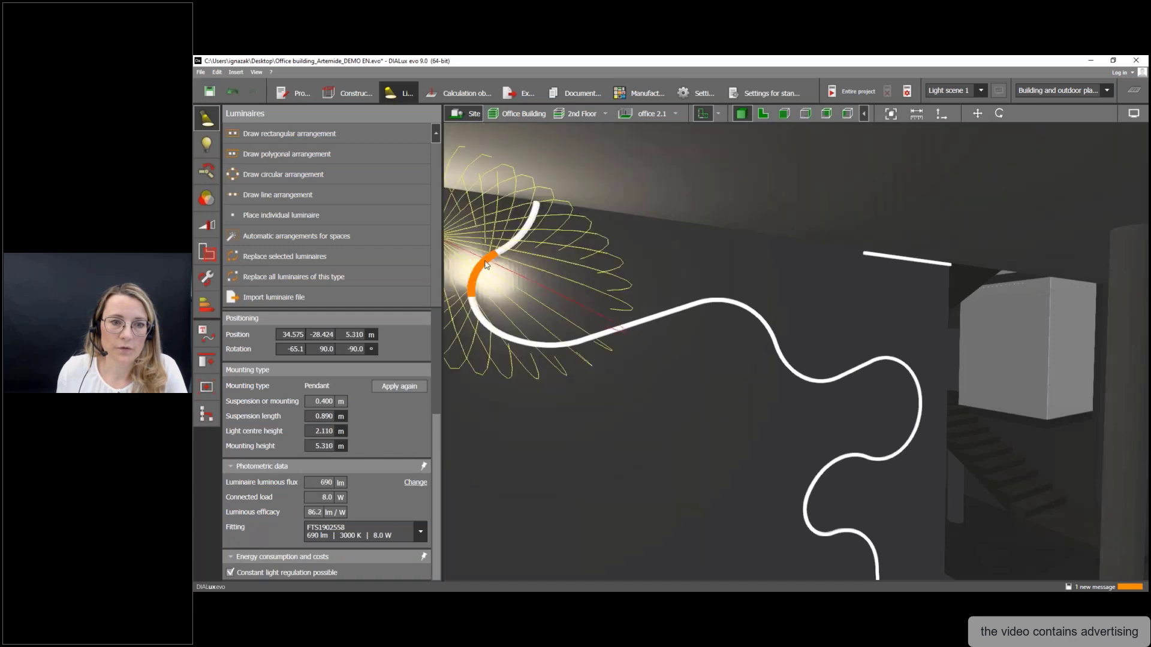
left_click(483, 323)
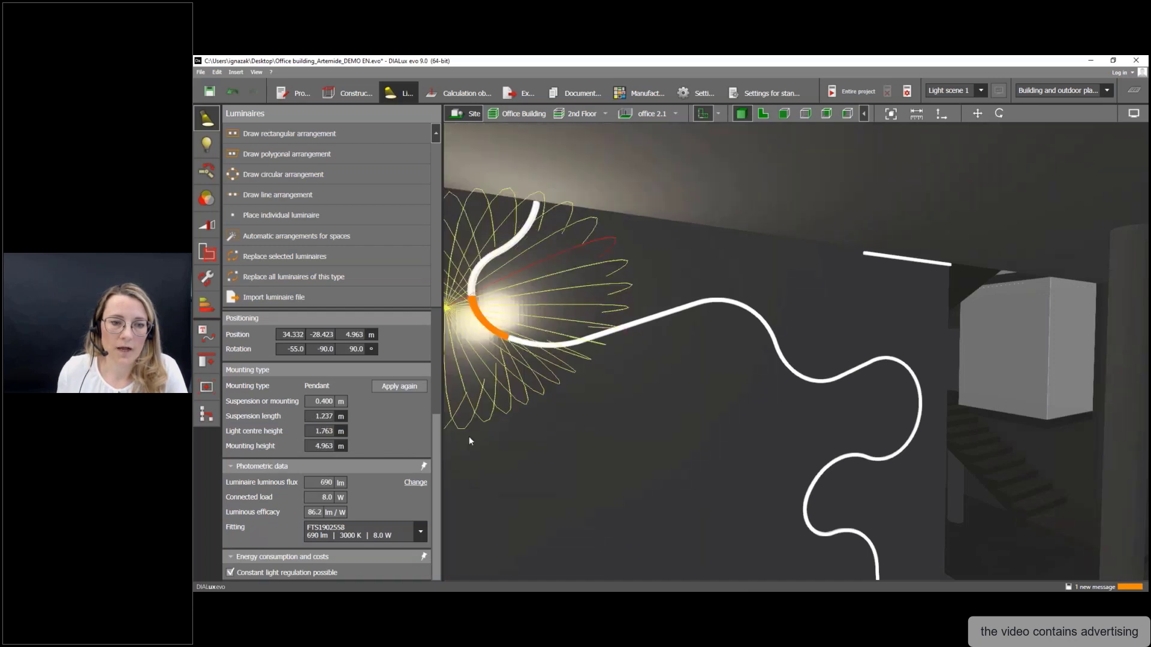
scroll(294, 332, "up", 3)
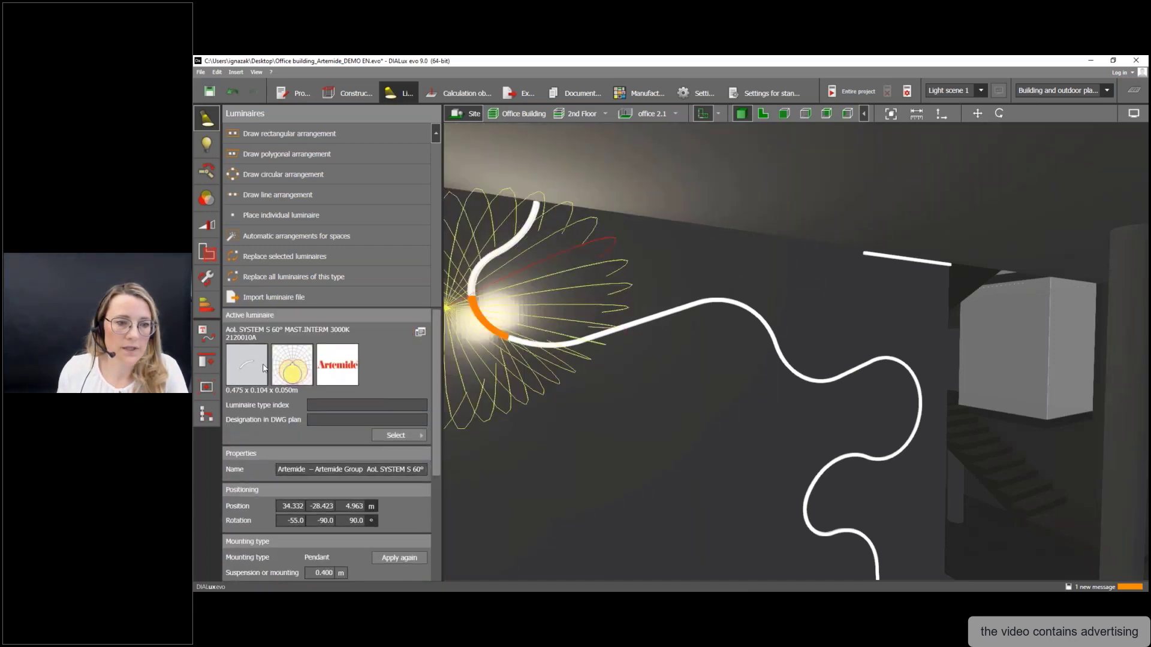
left_click(527, 346)
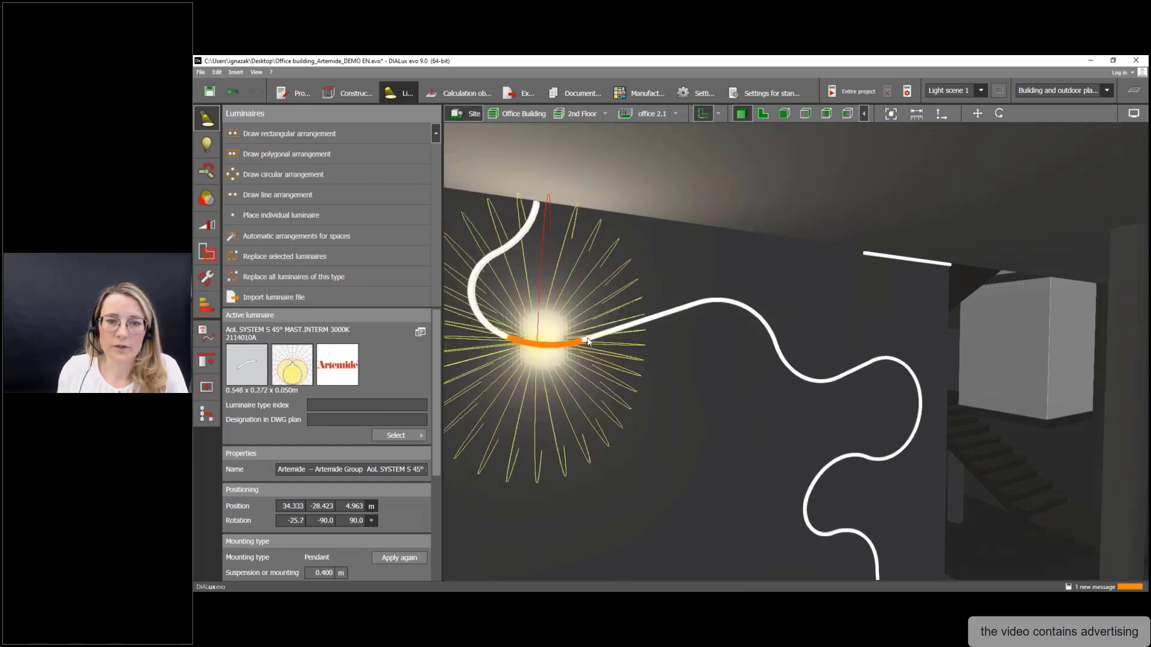
left_click(621, 336)
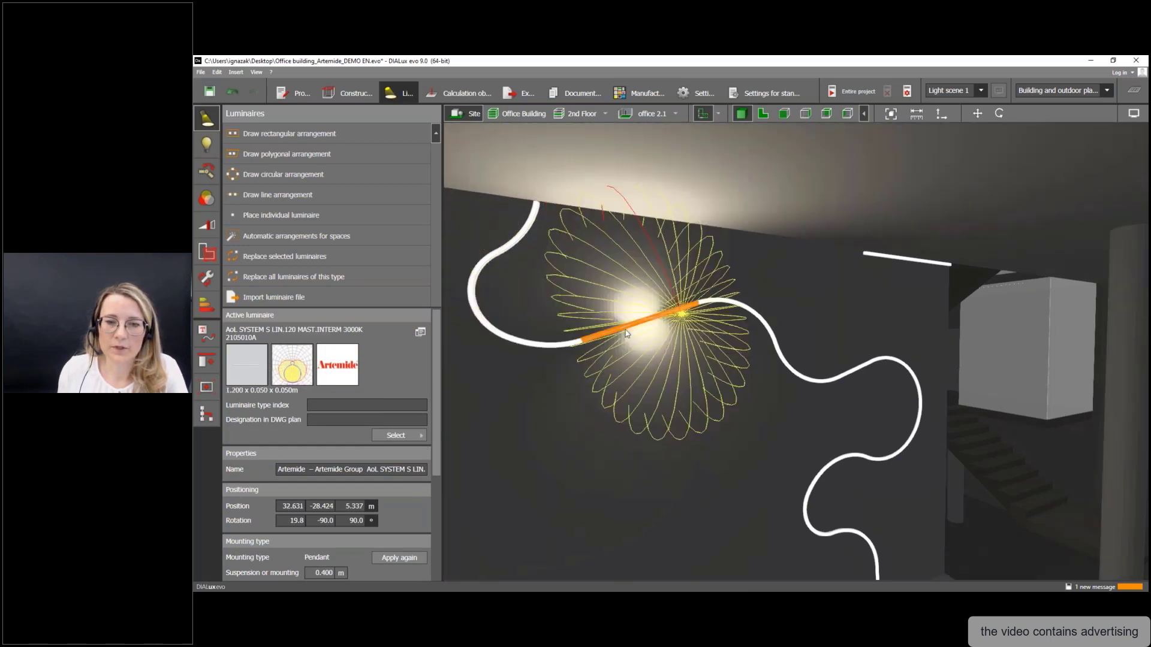
left_click(730, 308)
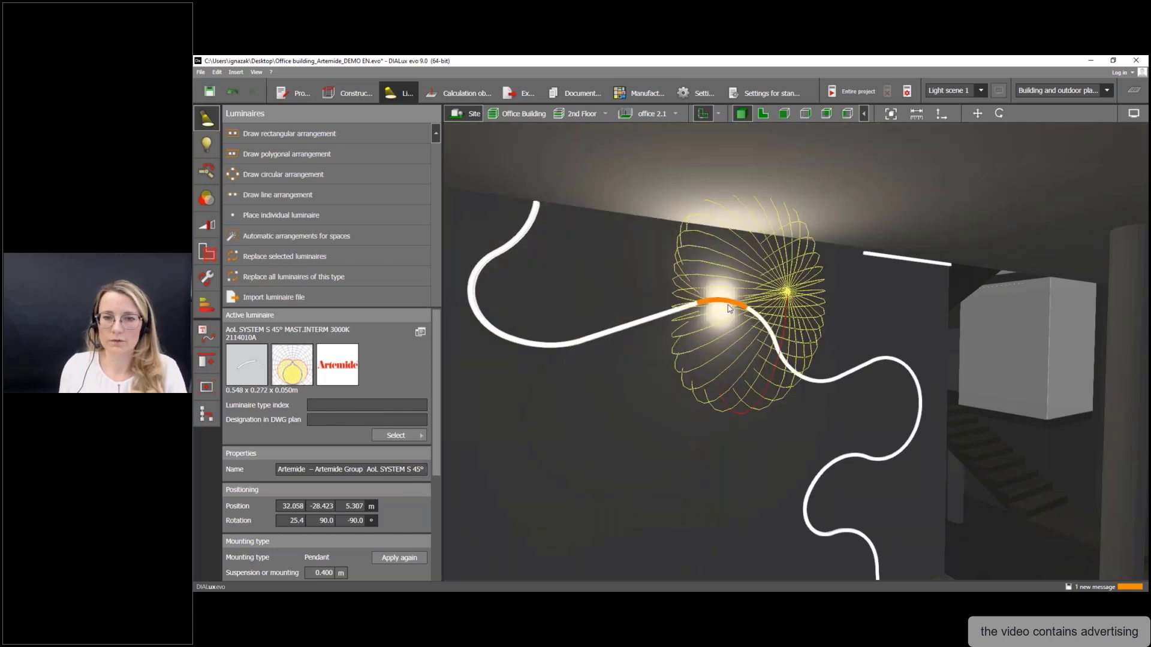
left_click(765, 326)
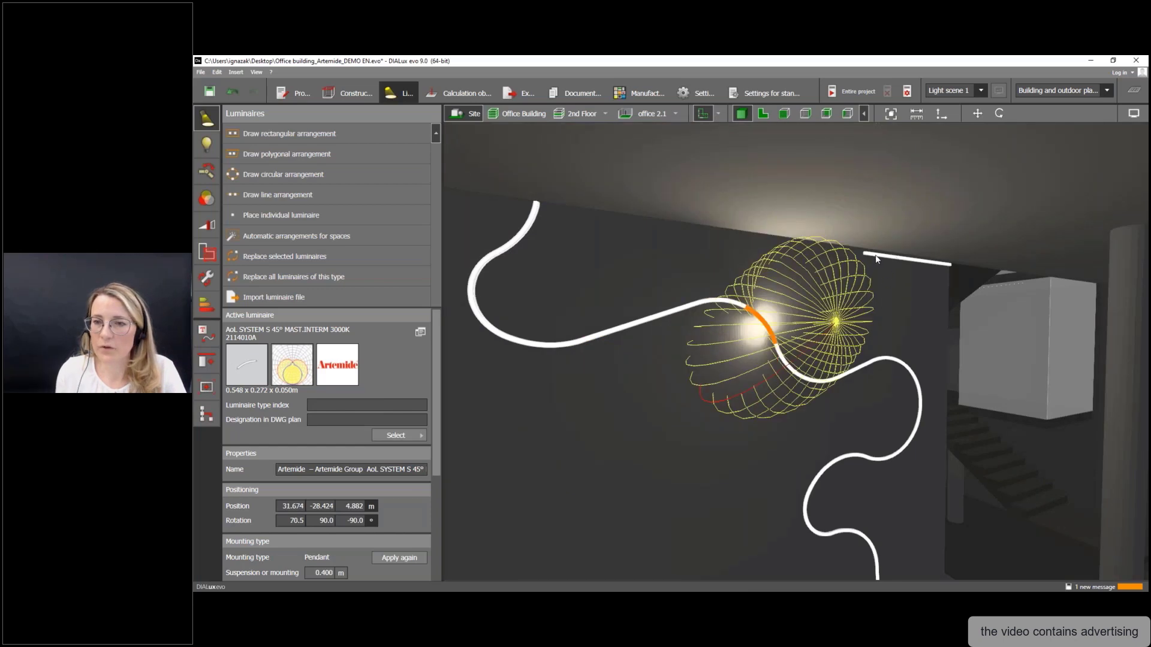
left_click(908, 263)
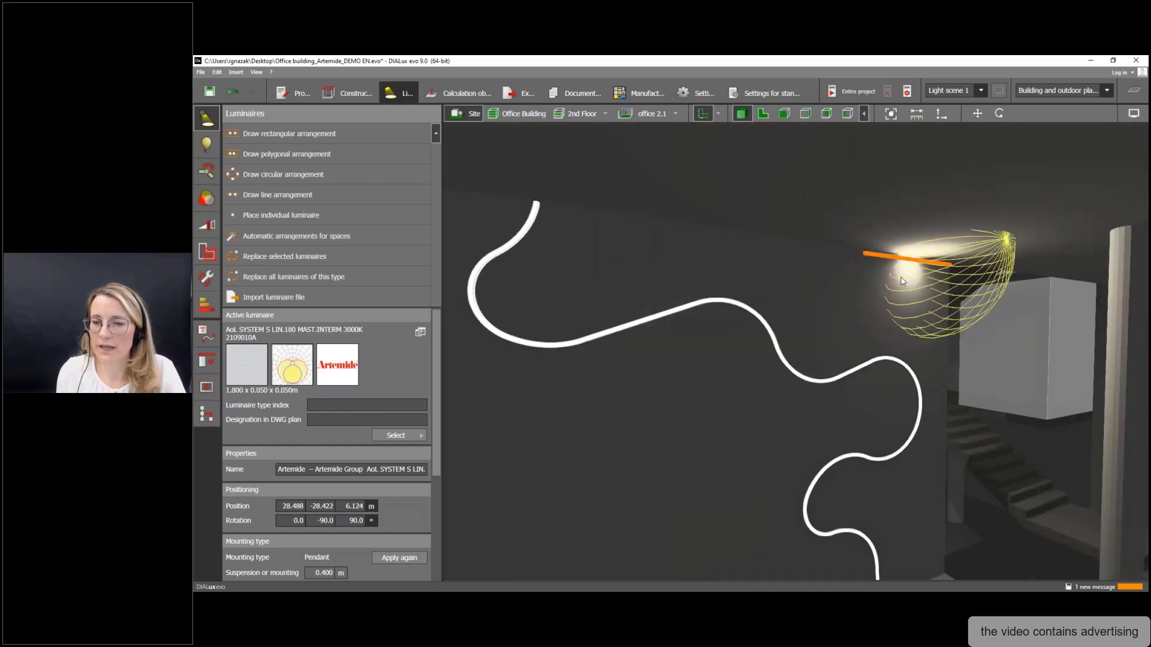
- Select the grouped AoL System S curve on the wall and show its copy, arrange and grouping options
scroll(853, 279, "up", 2)
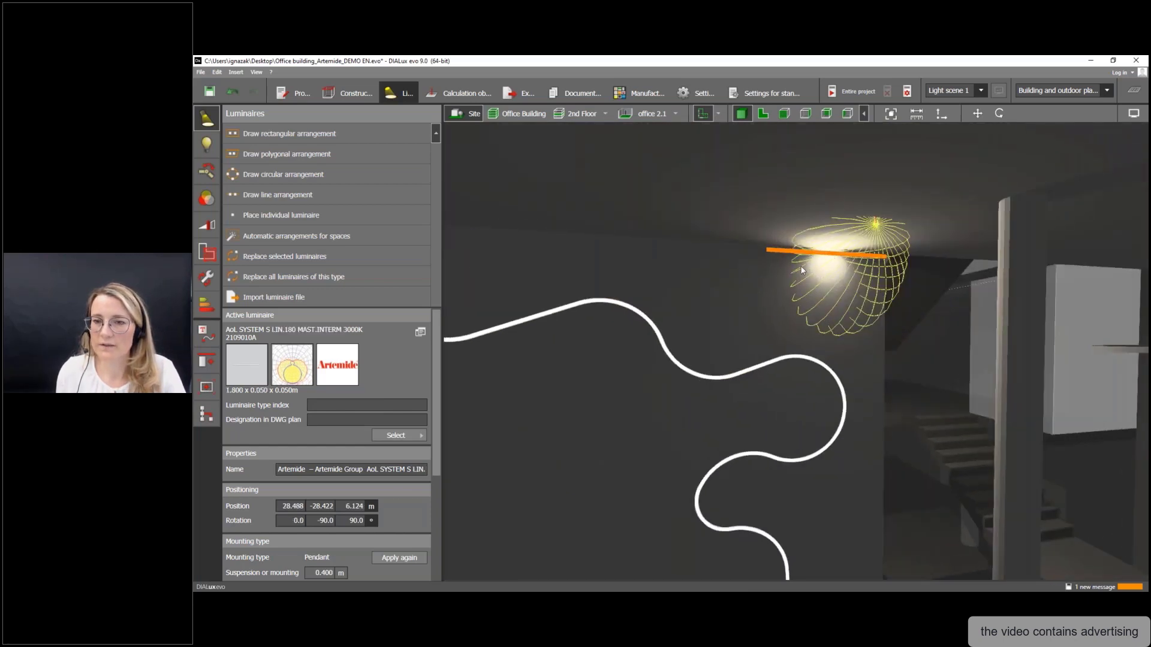
scroll(728, 269, "down", 3)
scroll(763, 297, "up", 4)
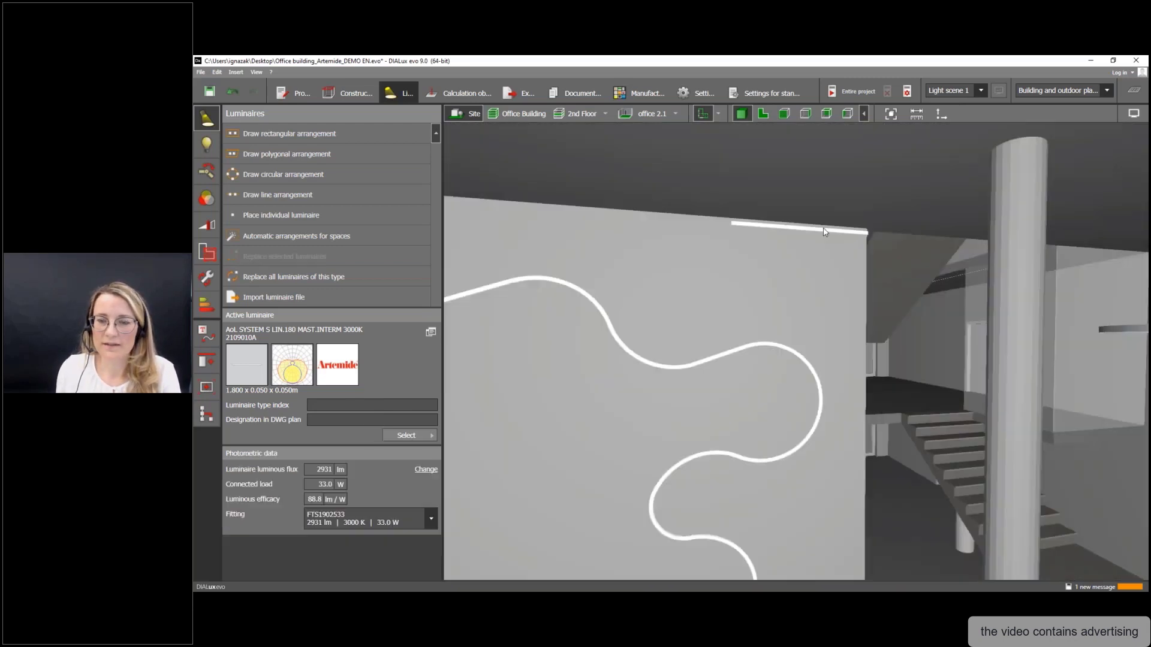
left_click(827, 239)
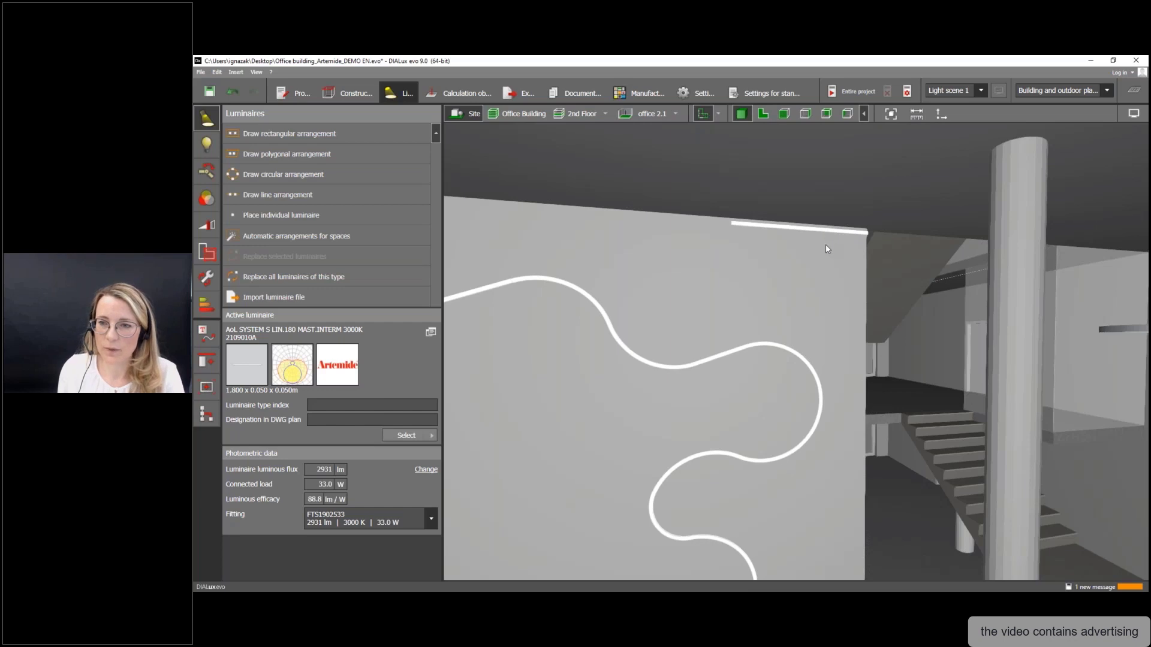
right_click_drag(827, 244, 809, 263)
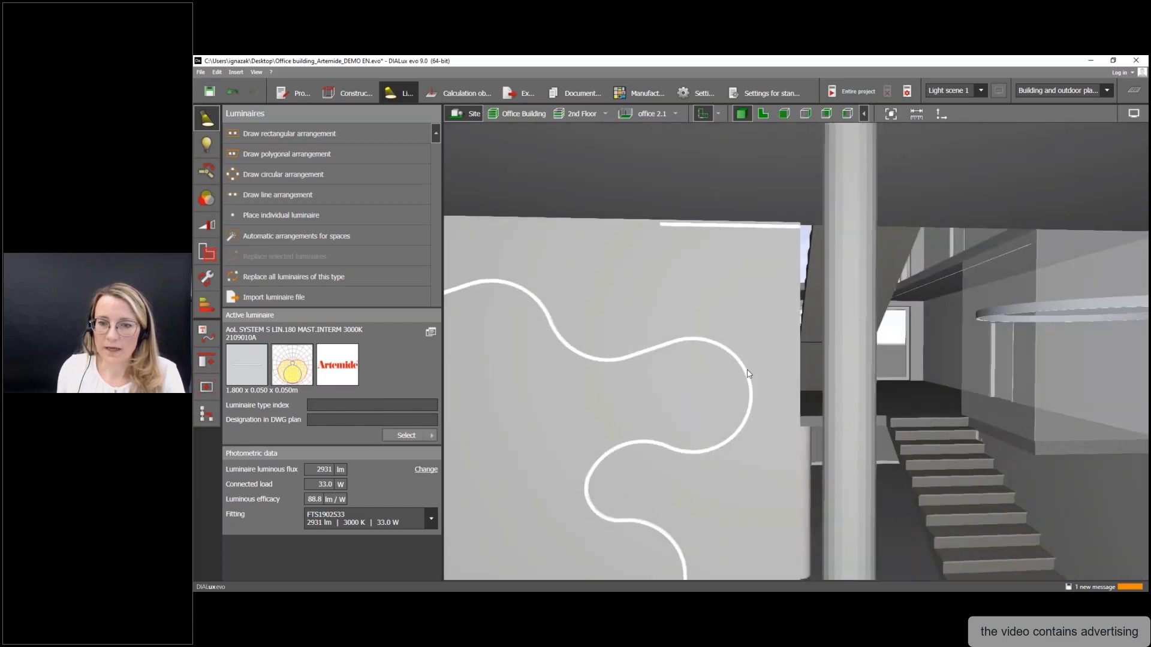
left_click(736, 341)
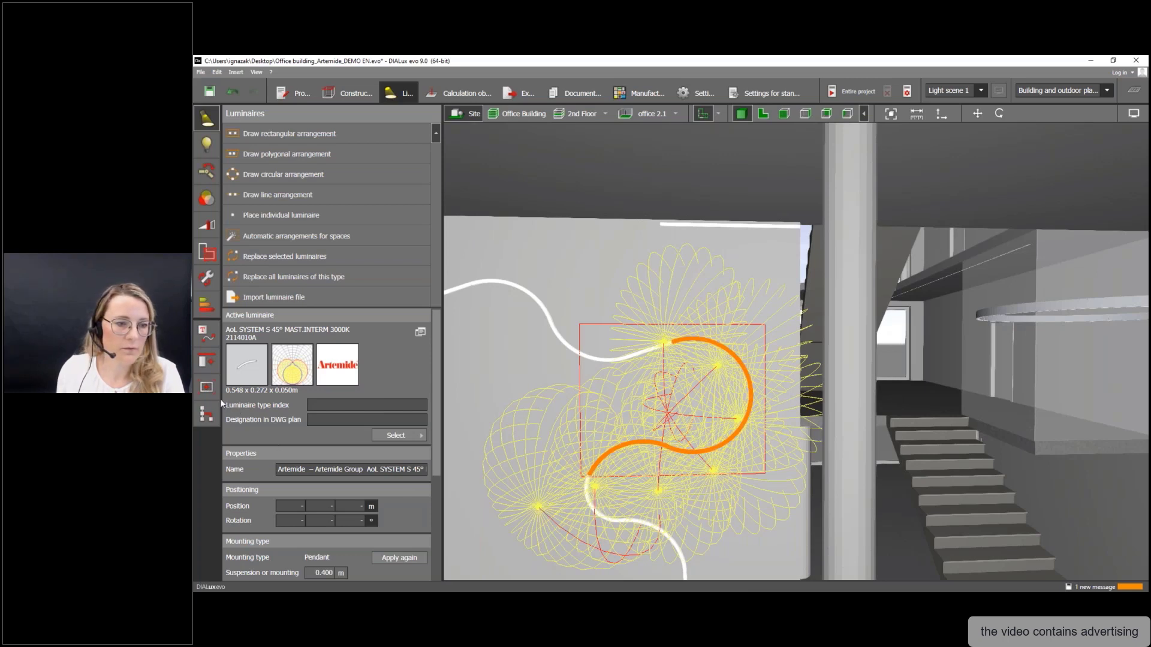
left_click(207, 339)
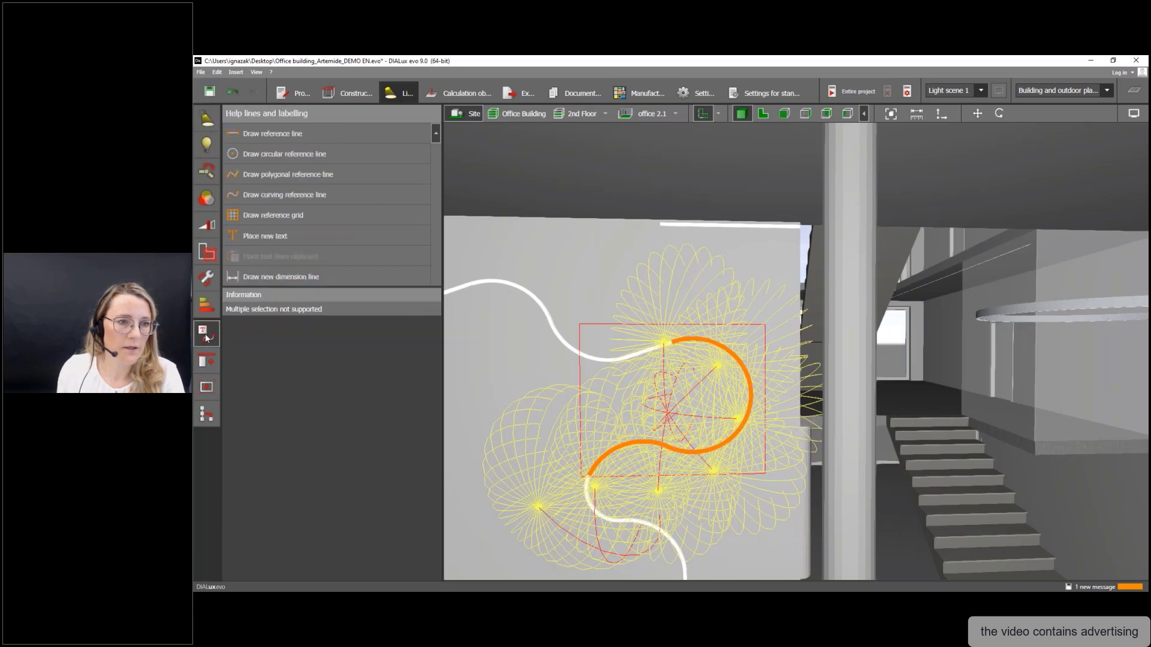
left_click(210, 364)
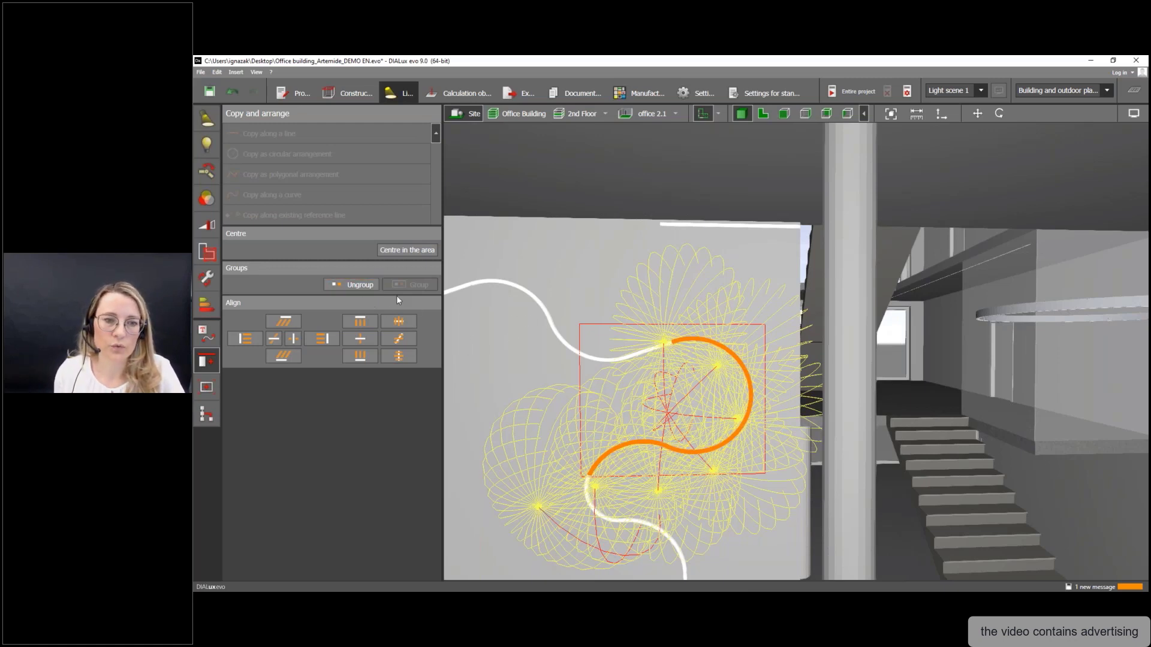
middle_click_drag(700, 336, 739, 280)
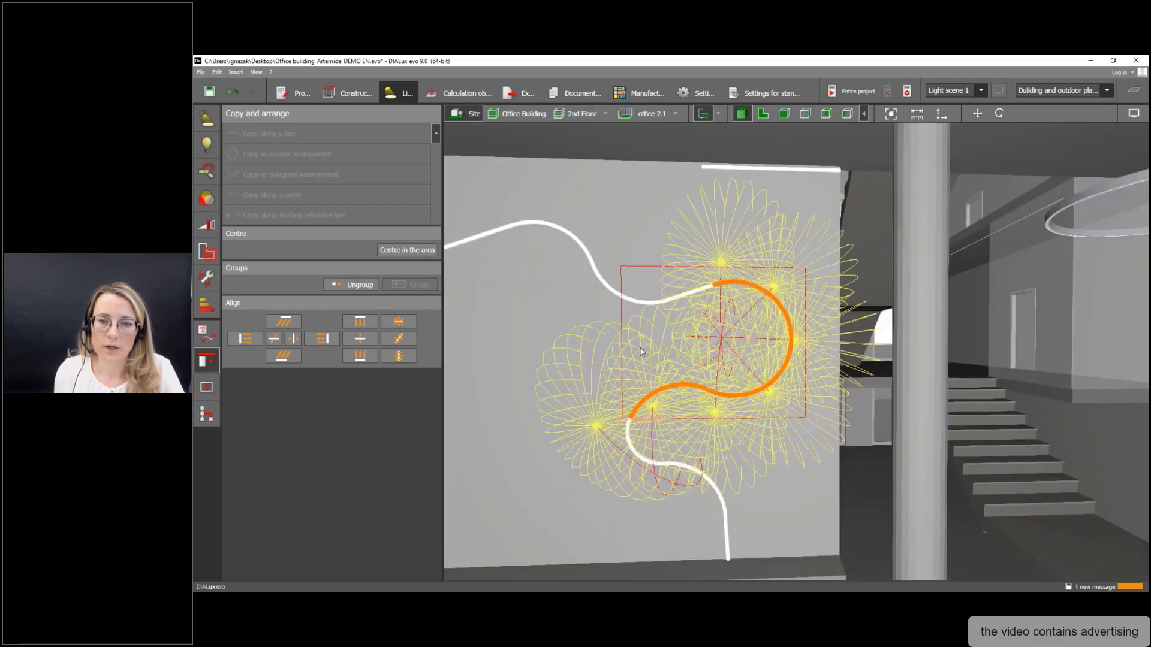
scroll(640, 352, "down", 2)
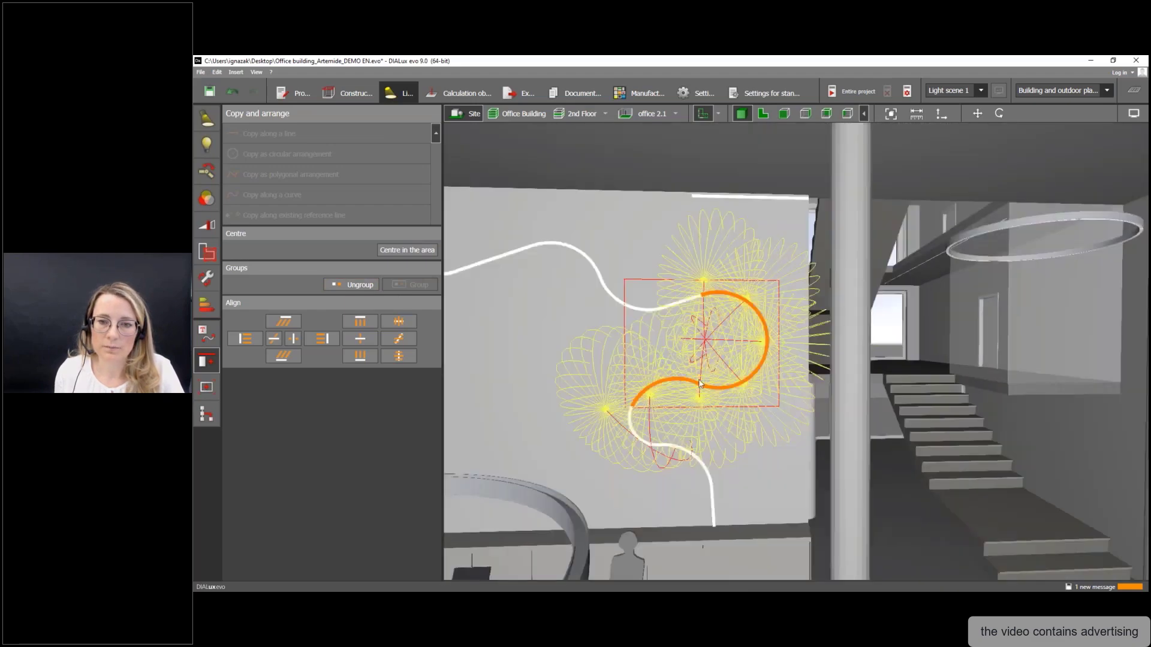
- Inspect the individual AoL System S 60° and adjoining 45° luminaires in the lower bend of the light line
left_click(631, 428)
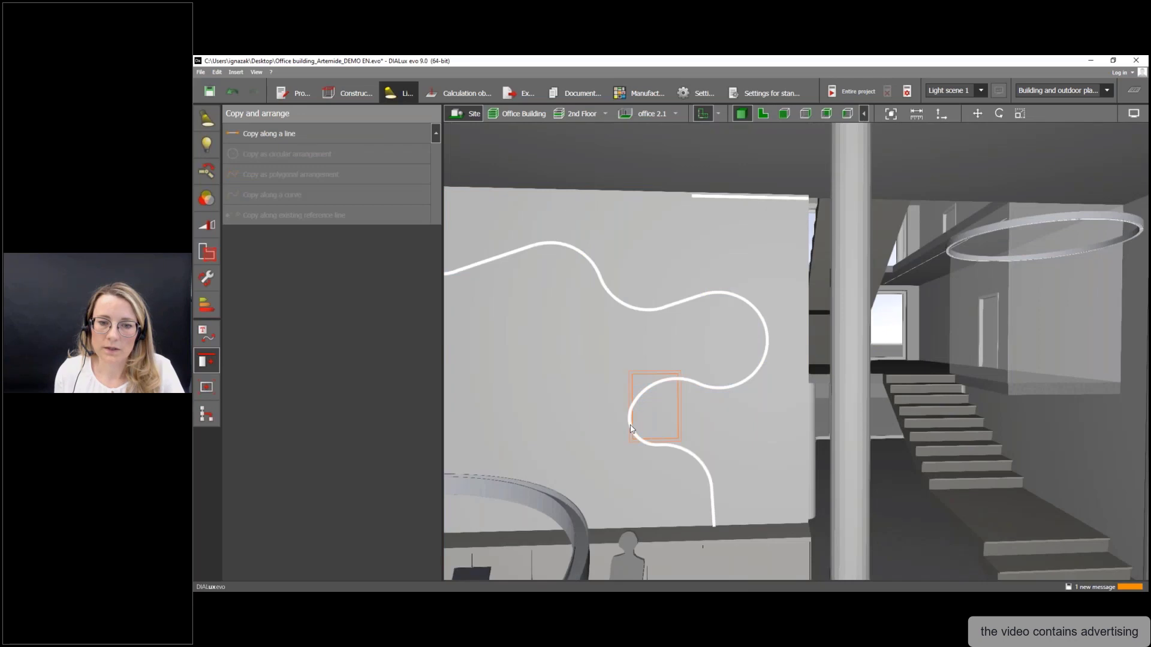
left_click(630, 425)
scroll(630, 425, "up", 2)
left_click(646, 451)
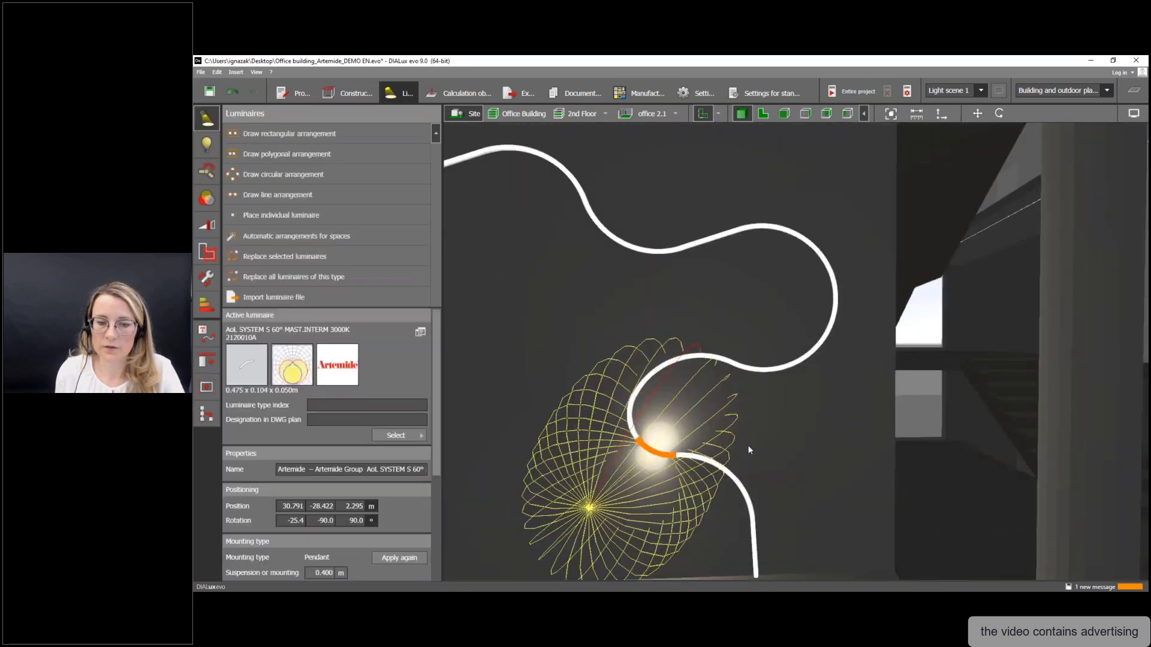
left_click(747, 445)
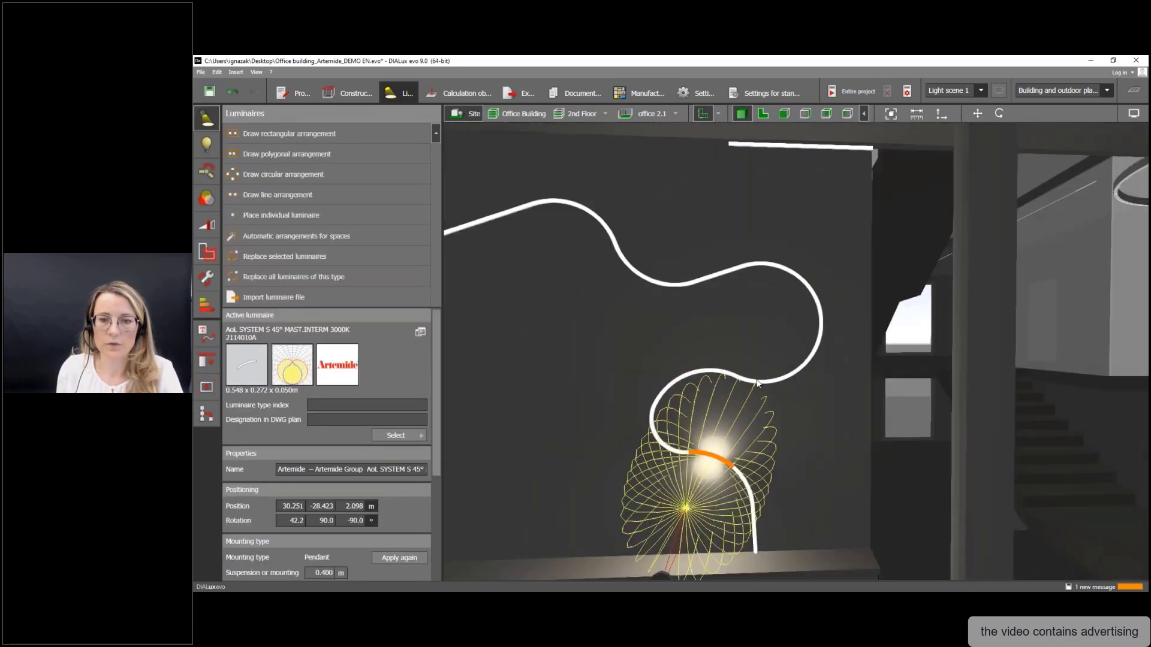
- Show the Ground Floor in plan view and examine the selected 45° luminaire against the wall
left_click(765, 114)
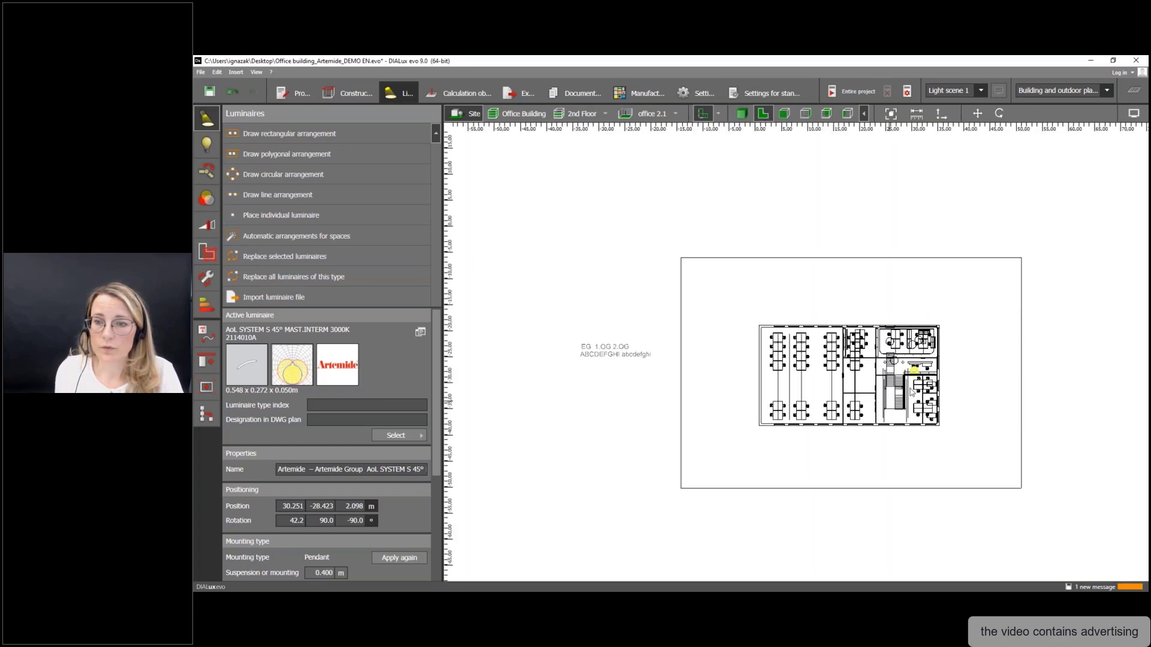
scroll(911, 391, "up", 10)
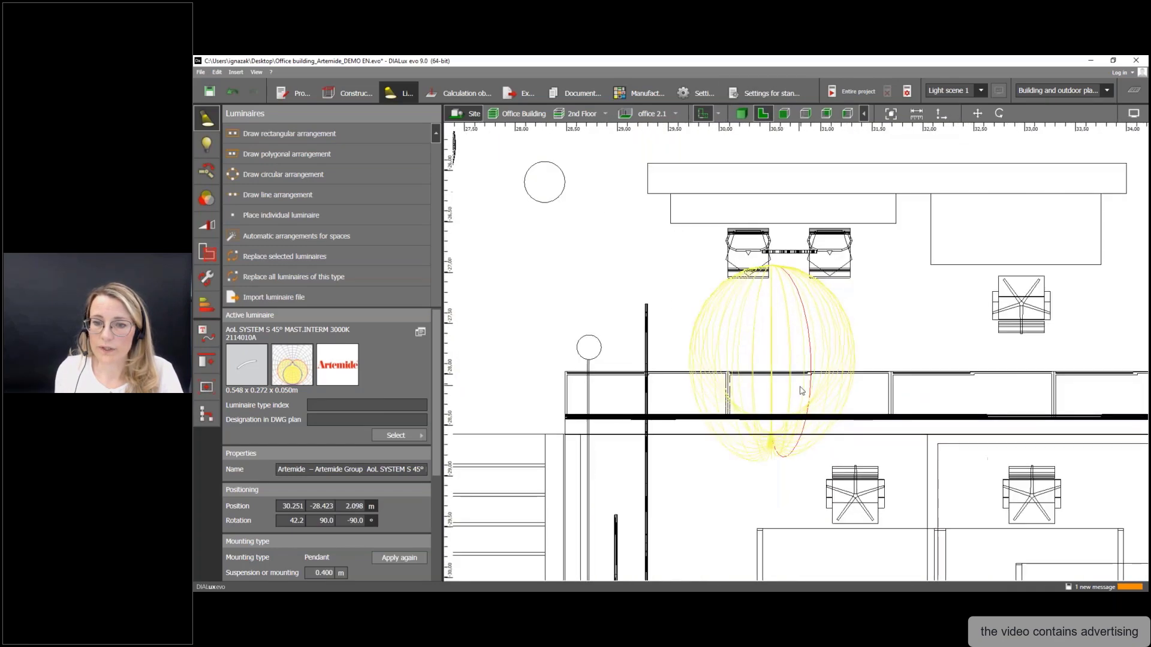
left_click(605, 114)
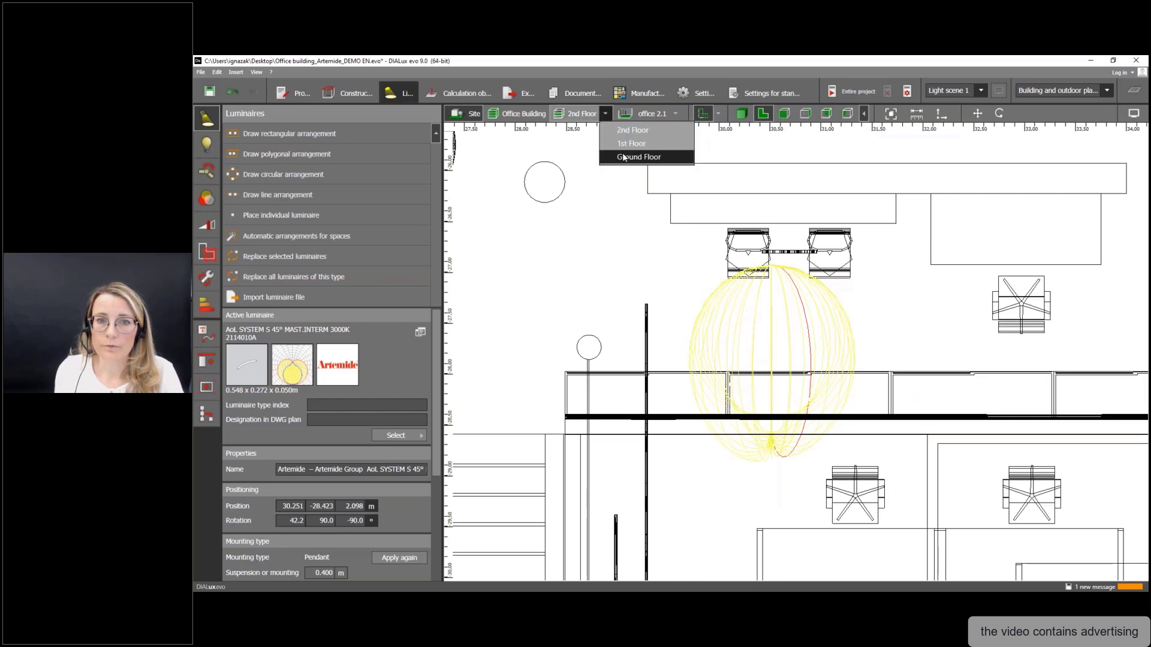
left_click(623, 157)
scroll(738, 330, "up", 6)
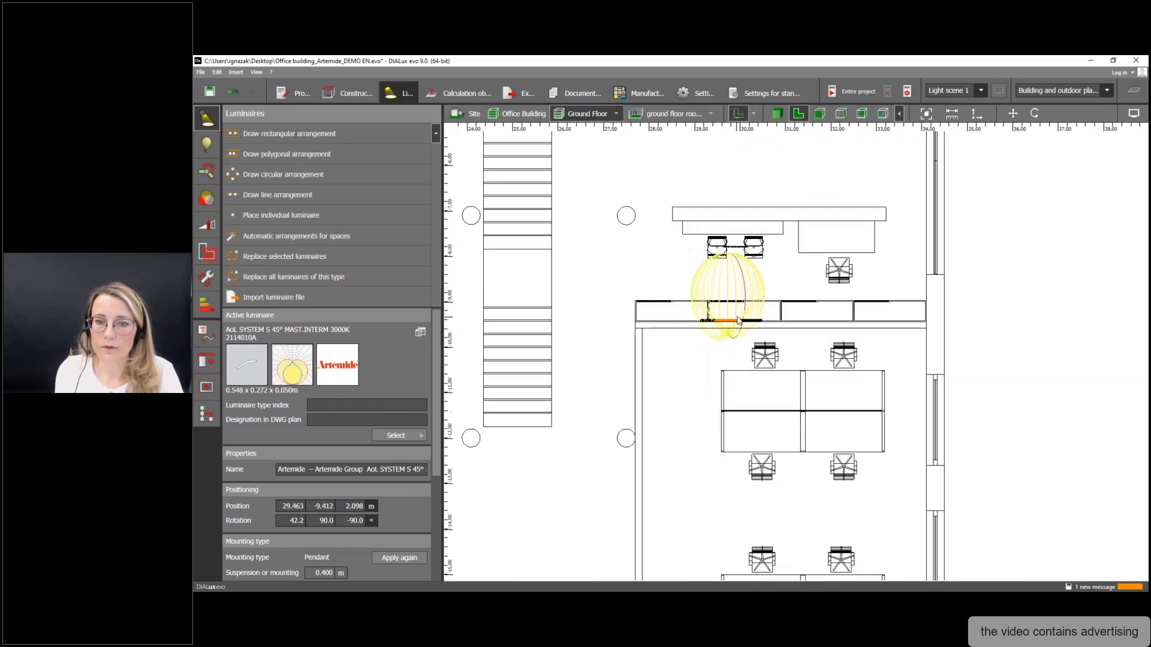
middle_click_drag(756, 330, 724, 335)
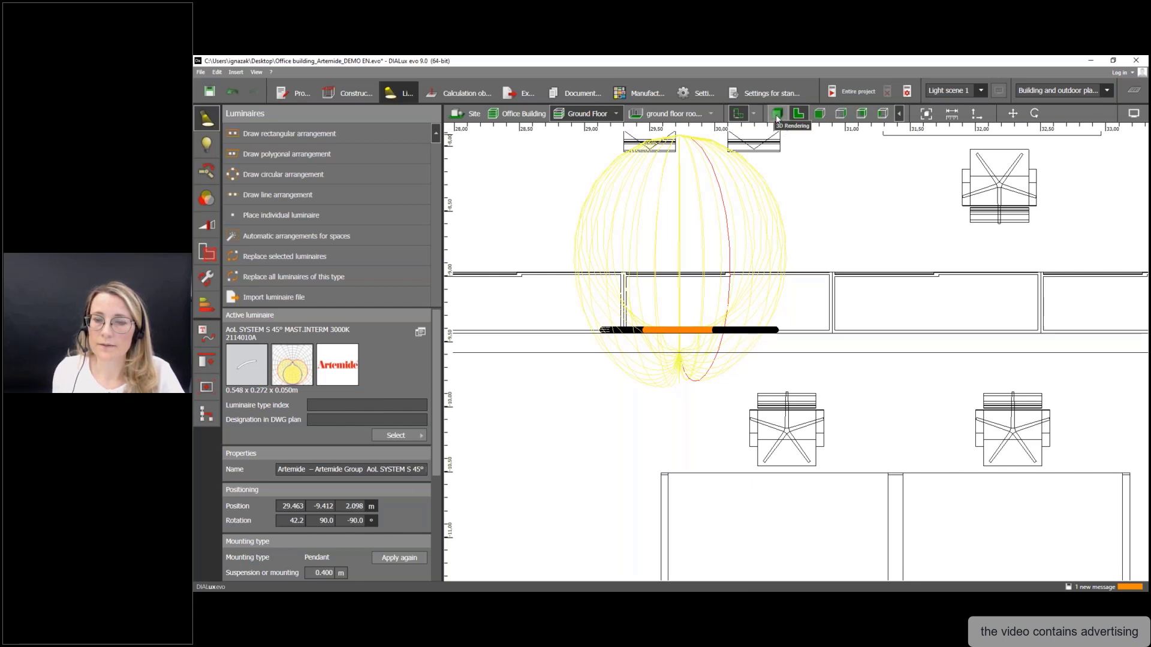
- Show the Ground Floor in front elevation and examine the joints at both ends of the selected 45° luminaire
left_click(817, 115)
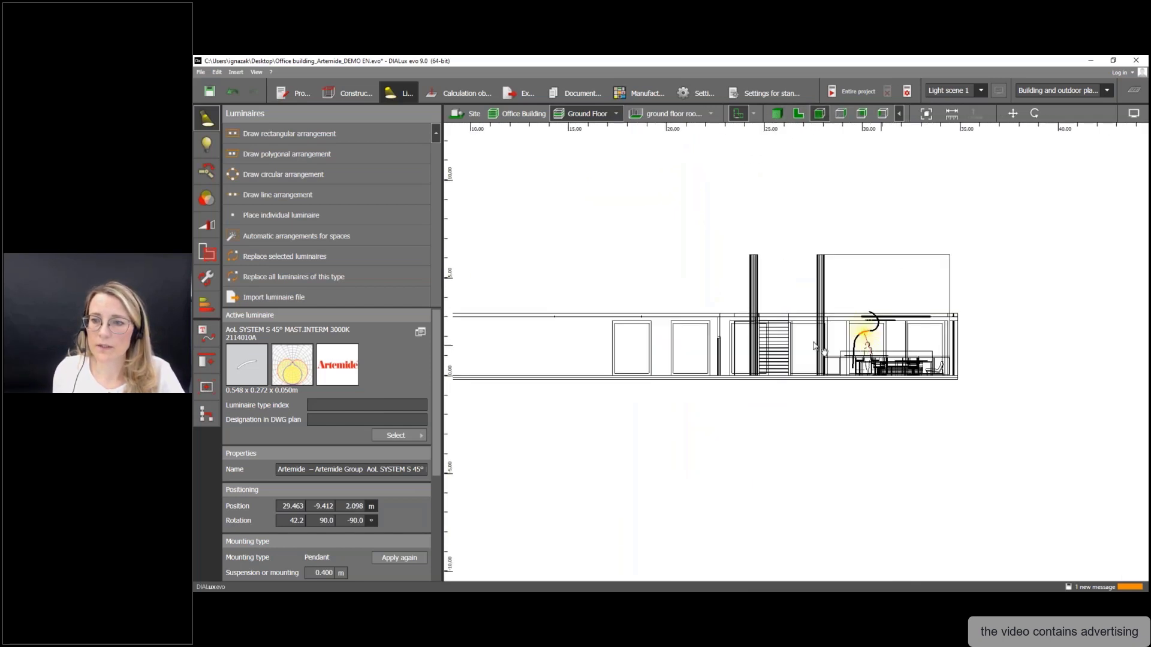
scroll(767, 322, "up", 10)
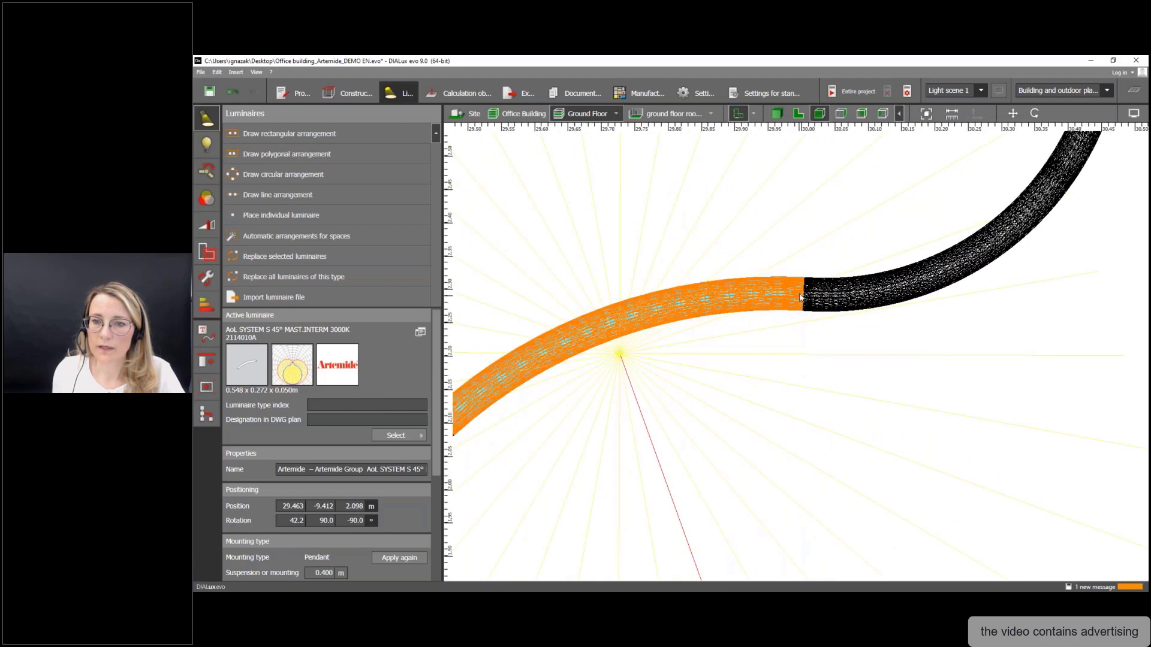
scroll(809, 296, "up", 3)
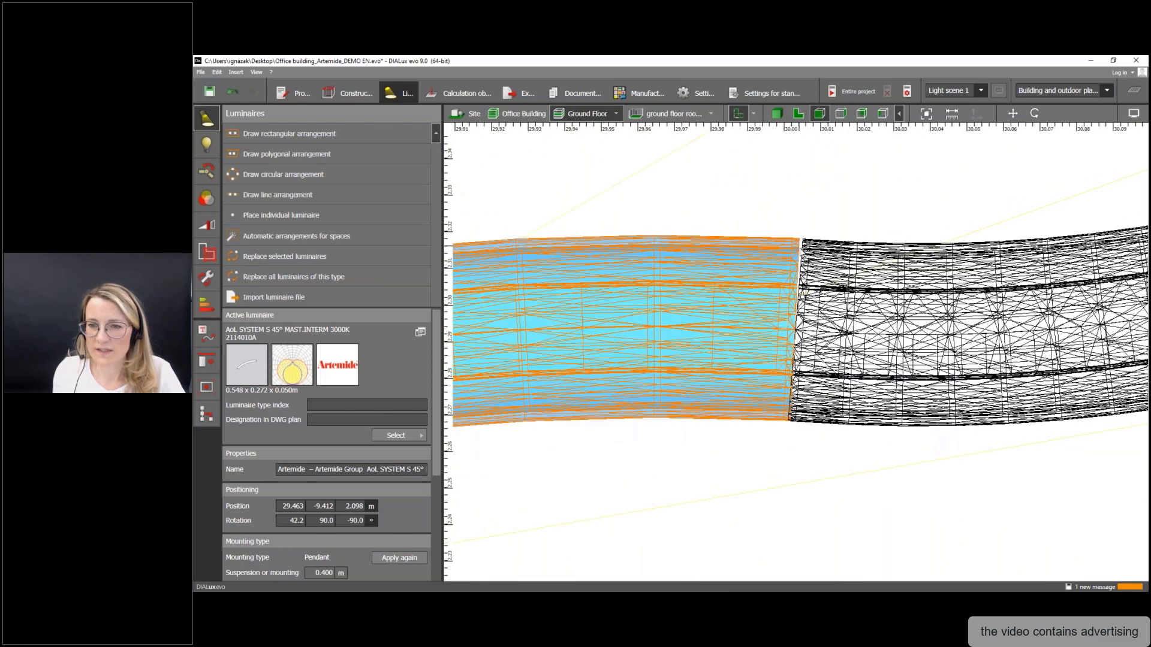
scroll(826, 266, "down", 6)
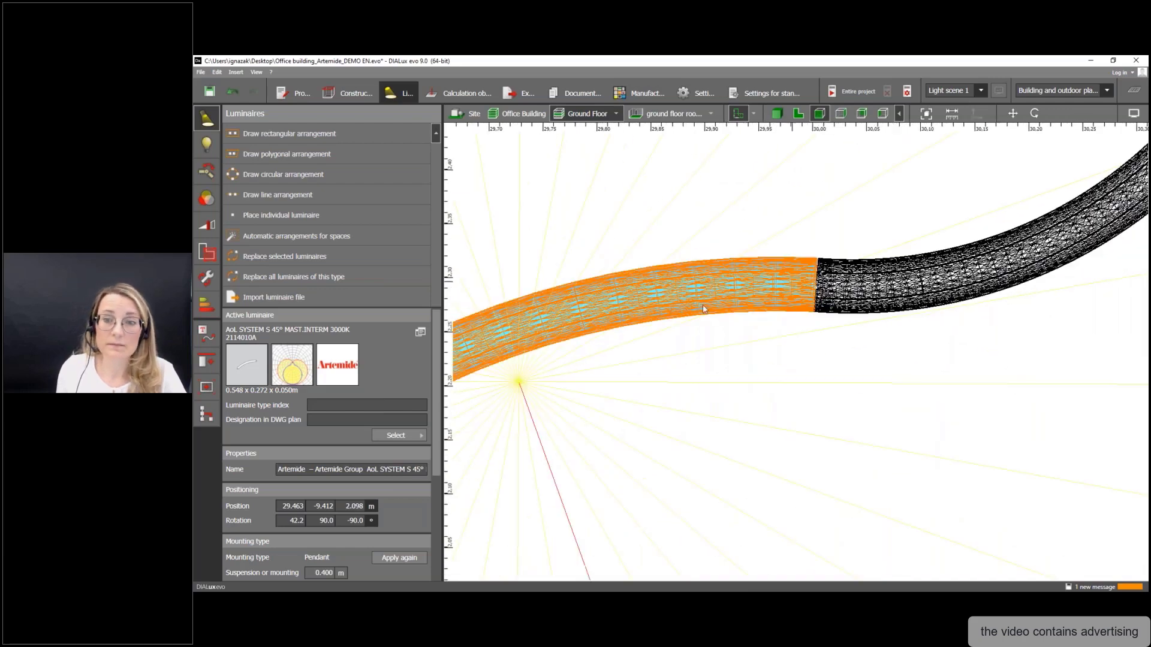
scroll(595, 353, "up", 4)
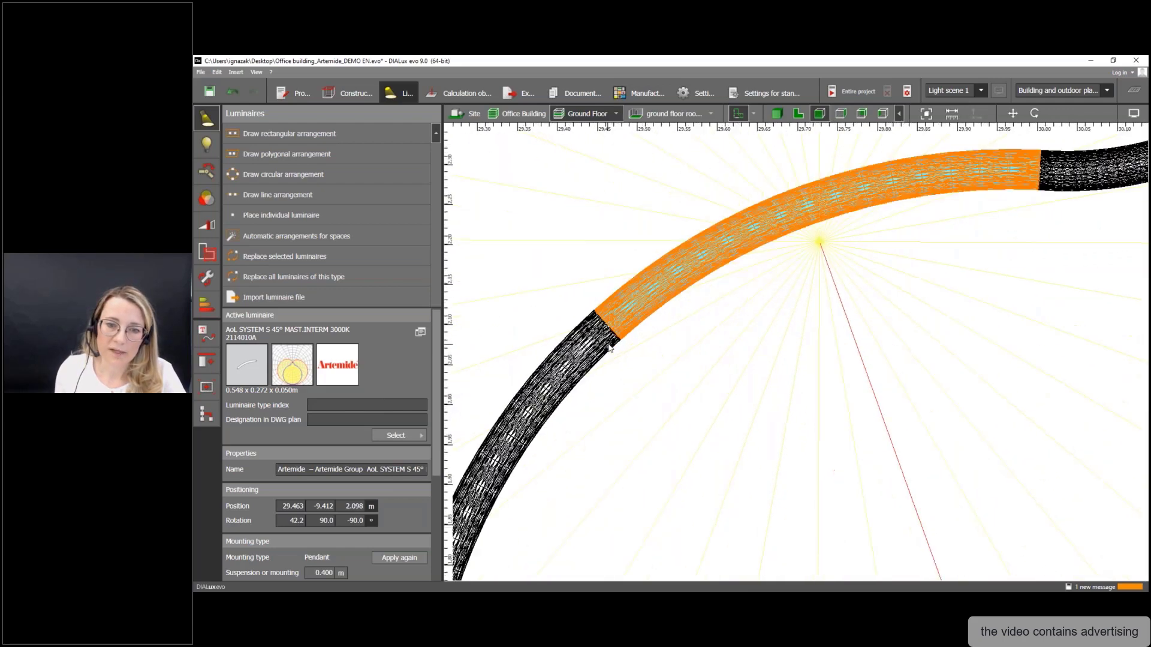
scroll(608, 308, "down", 8)
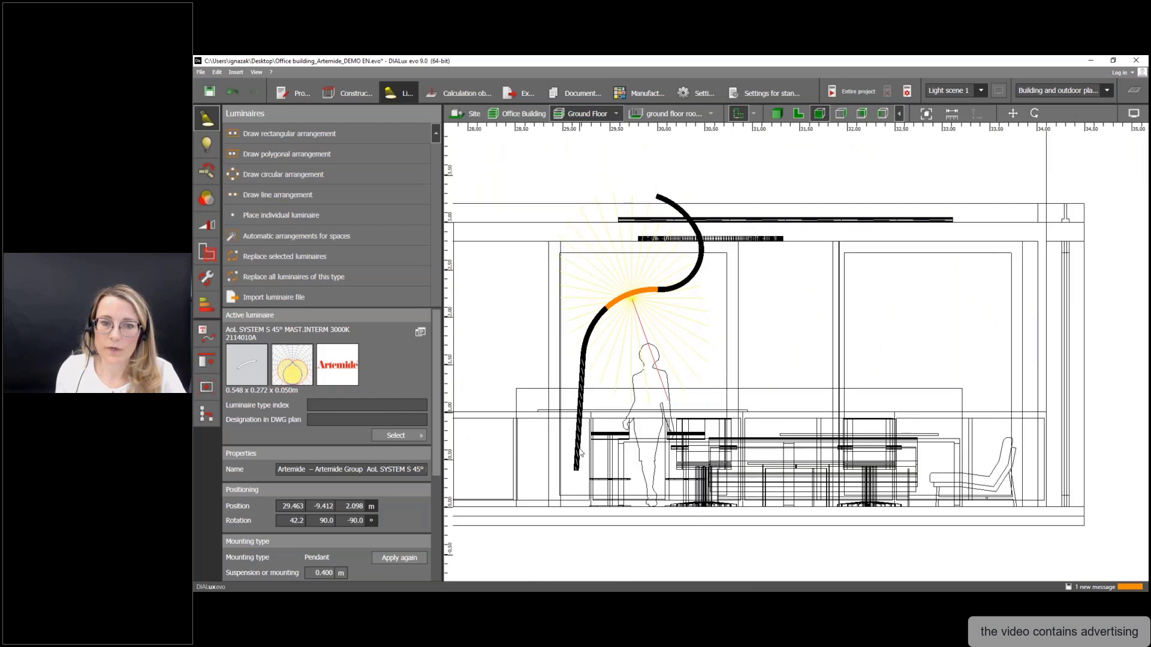
- Return to the 3D view of the whole site, clear the selection and view the lobby through the facade
left_click(471, 113)
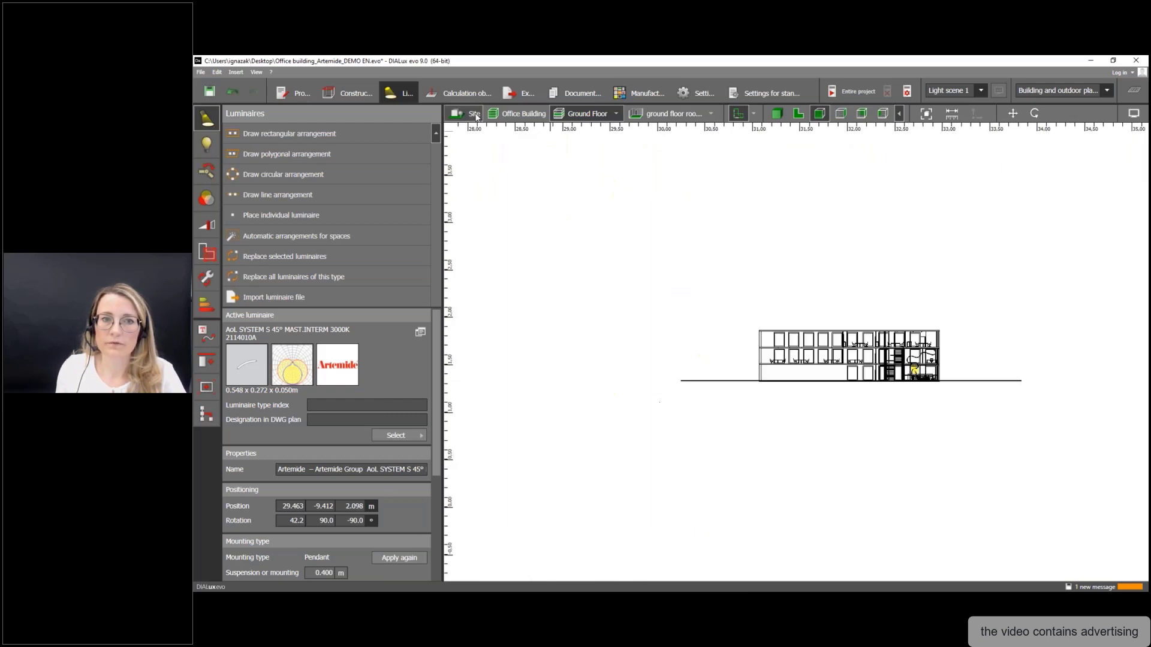
left_click(776, 113)
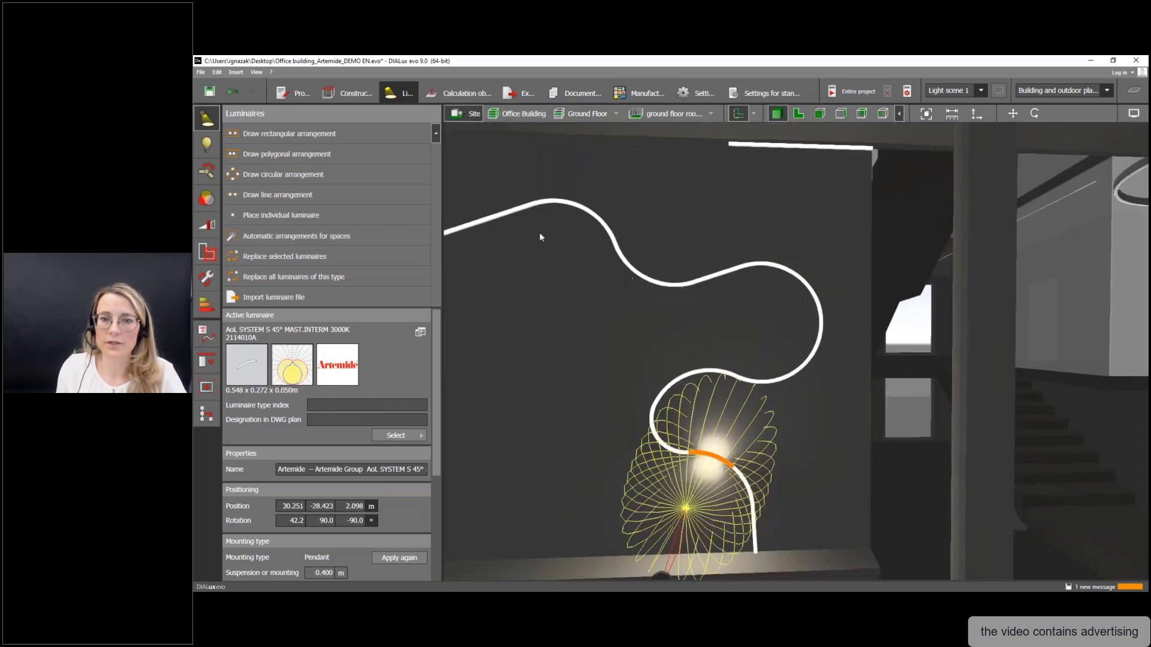
left_click(716, 301)
scroll(715, 301, "down", 5)
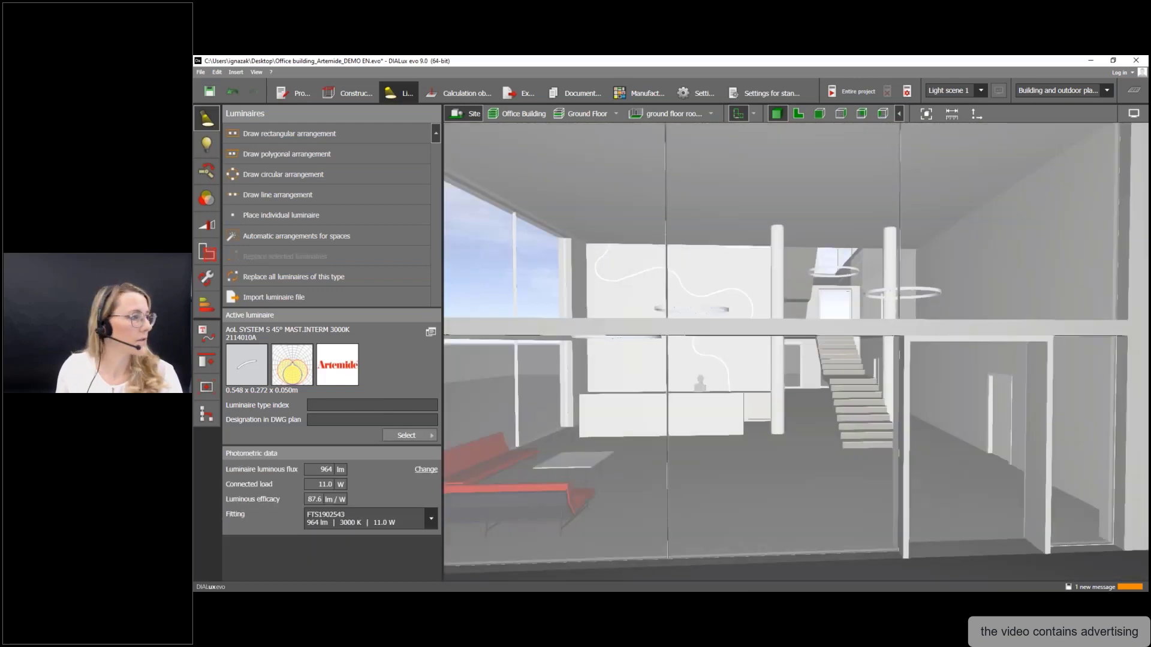
- Switch to the Office building_Artemide_recessed.evo project, view its 3D scene and raytraced building image, and return to the DEMO EN project
key("alt+Tab")
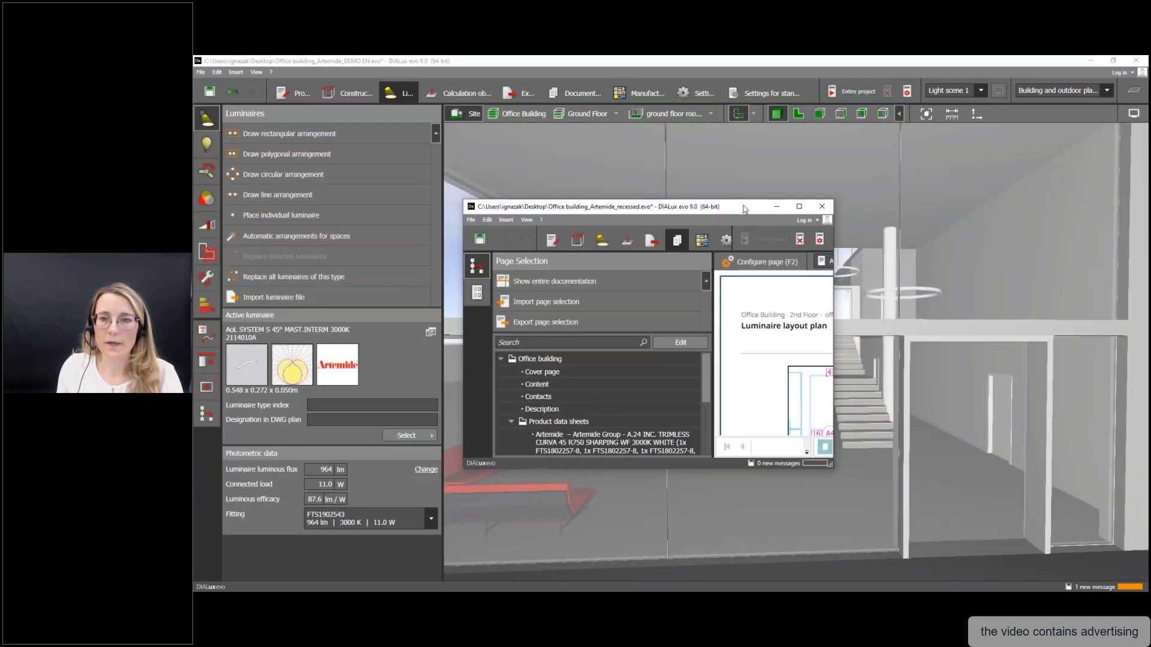
left_click(798, 207)
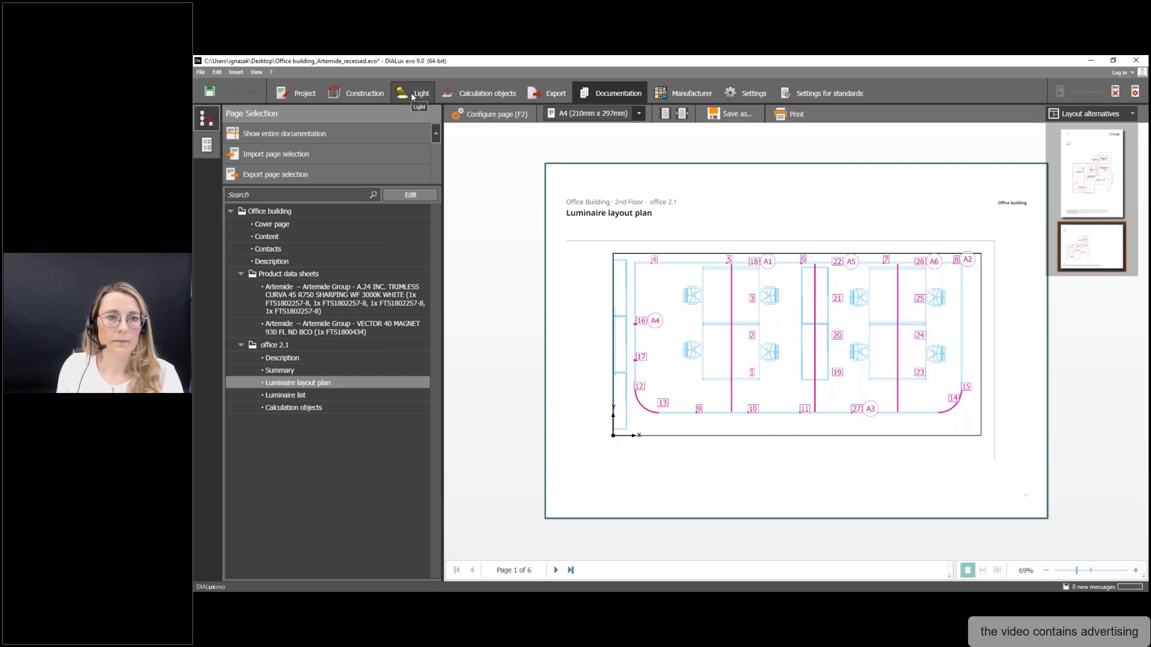
left_click(412, 95)
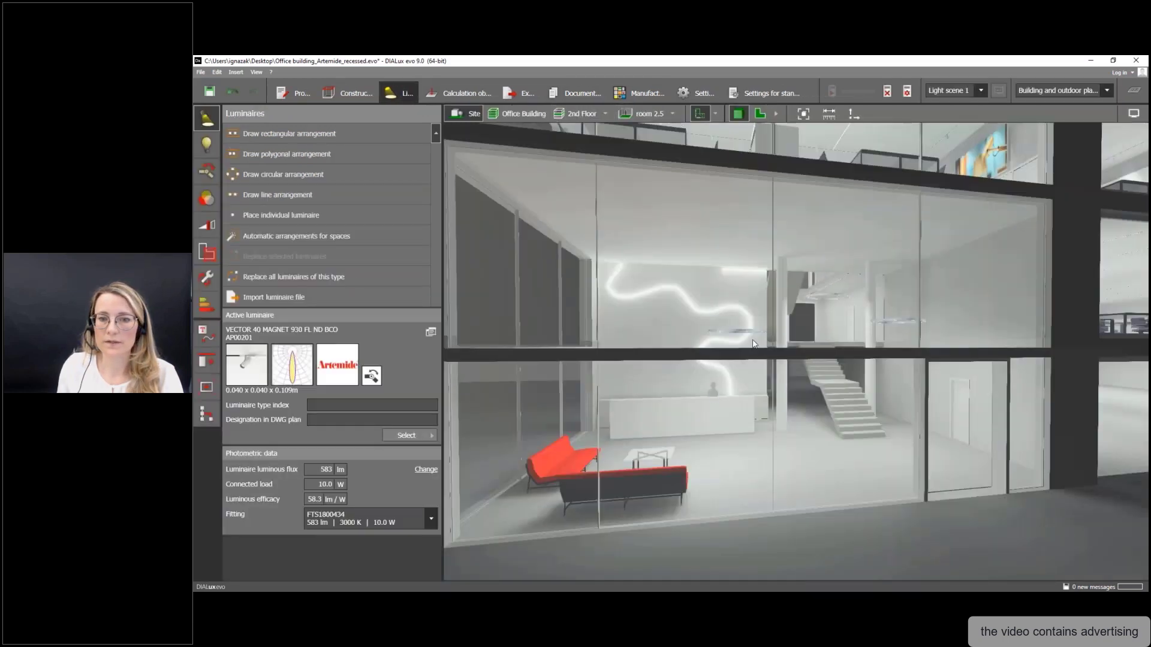
left_click(520, 94)
double_click(314, 420)
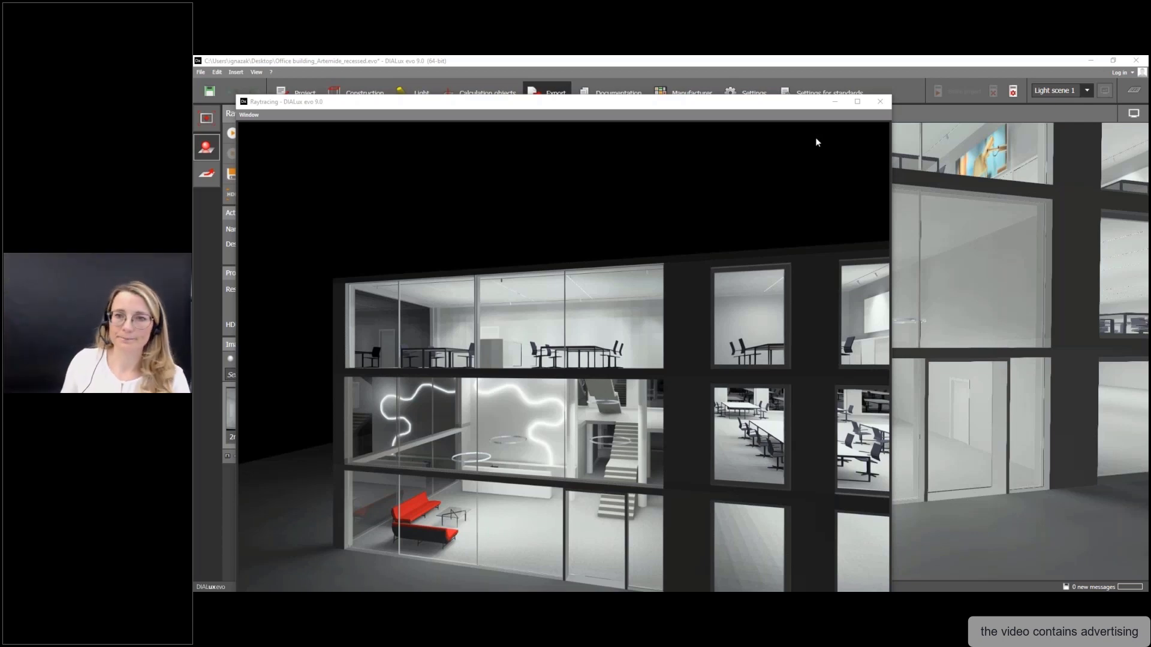
left_click(835, 102)
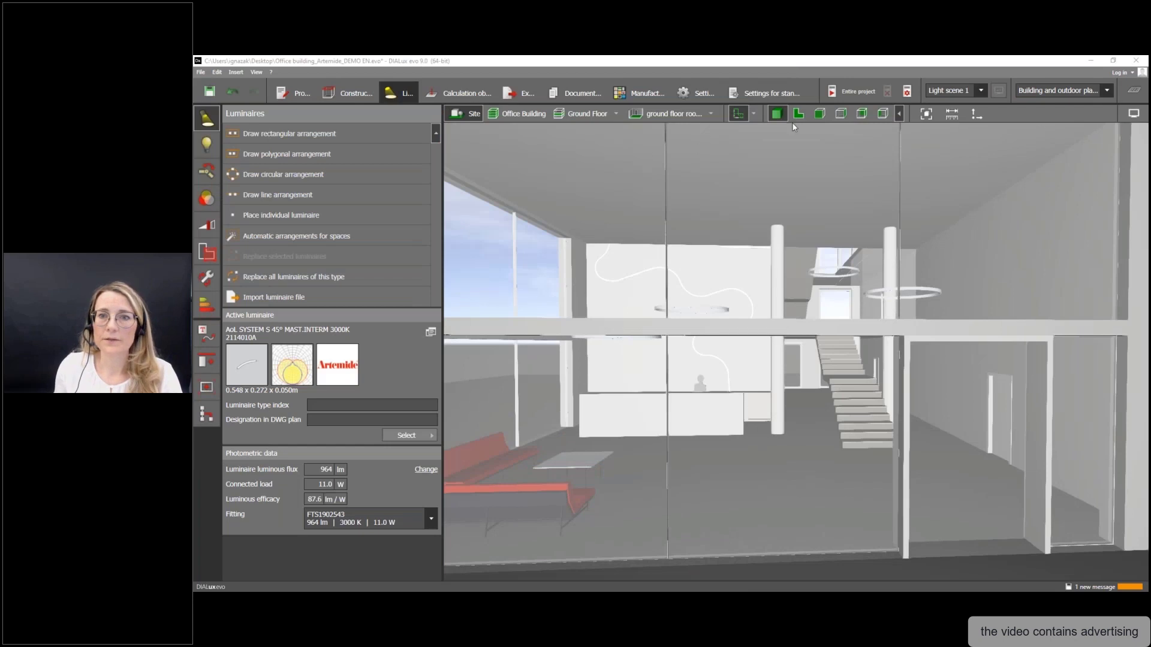
- Open the plan view of office 2.1 on the 2nd Floor
left_click(796, 115)
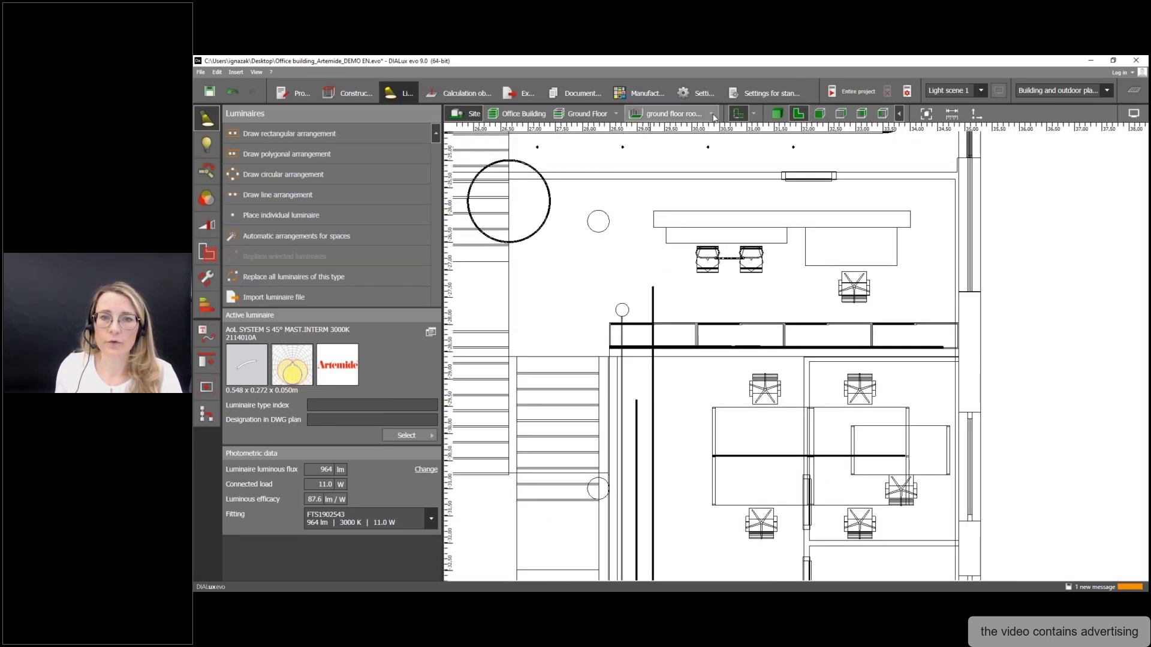
left_click(615, 114)
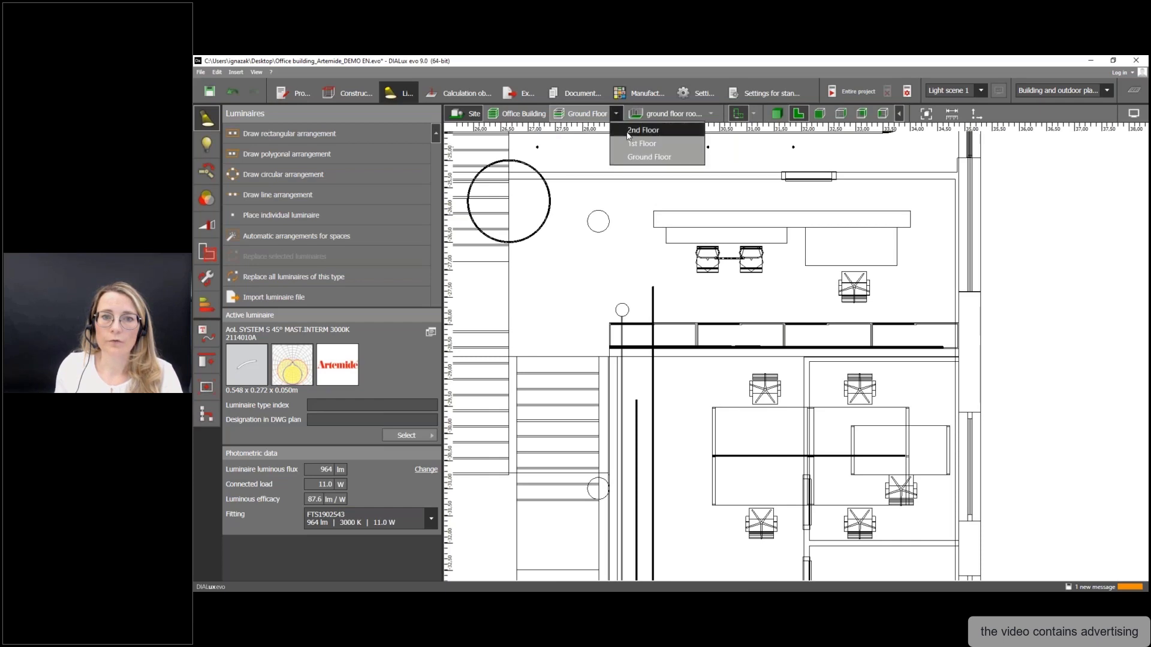
left_click(628, 130)
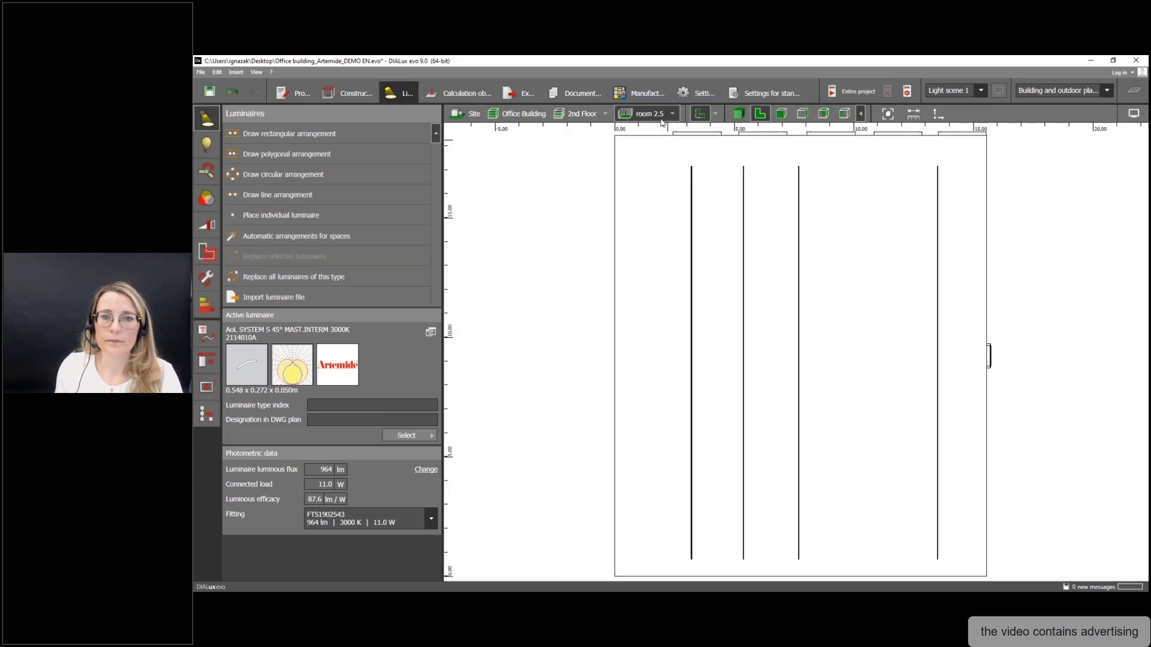
left_click(672, 114)
left_click(700, 198)
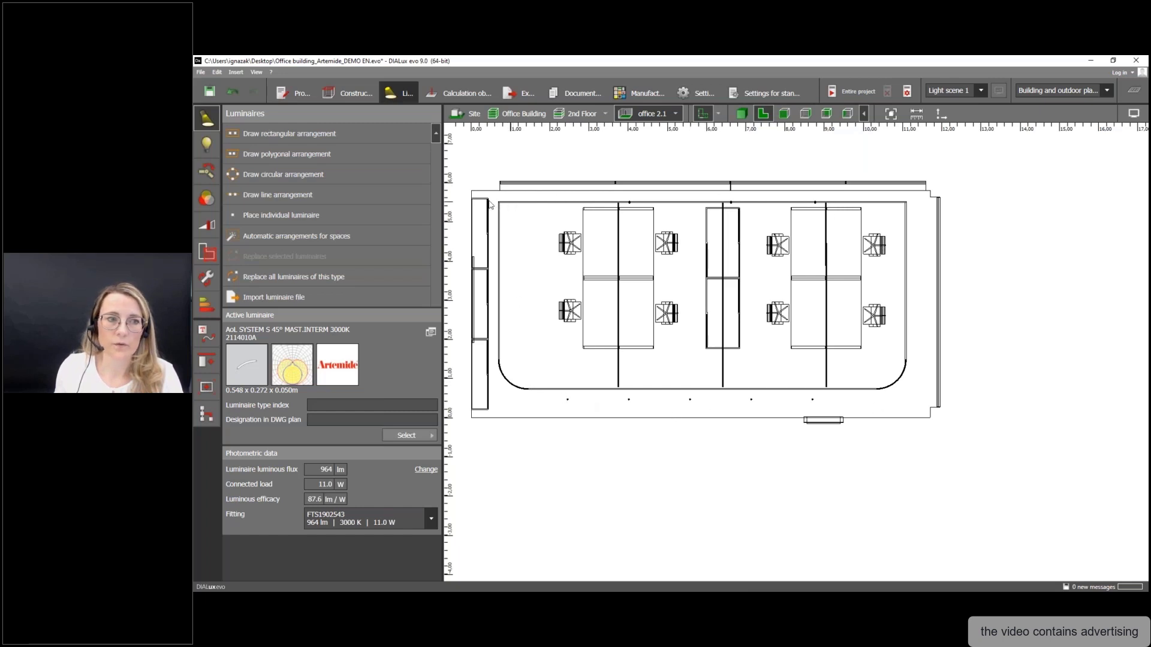
- Switch to furniture and object construction and select the straight A.24 1m Magnetic track beside the cabinets in office 2.1
left_click(348, 98)
middle_click_drag(895, 226, 557, 244)
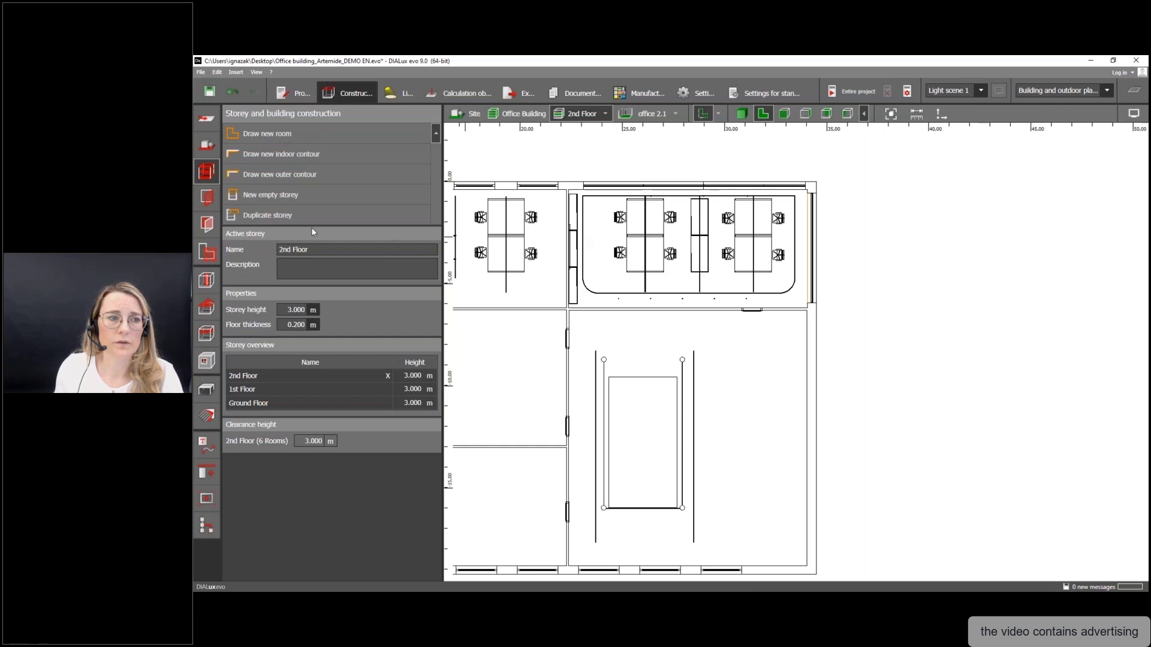
left_click(206, 390)
scroll(585, 252, "up", 5)
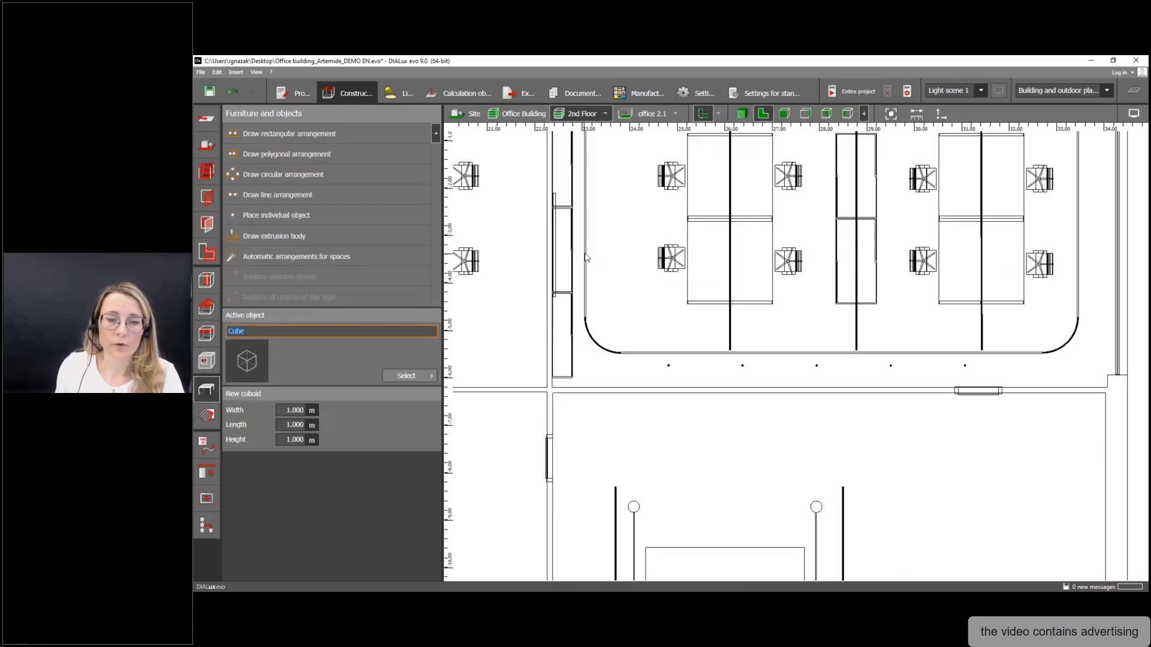
left_click(587, 255)
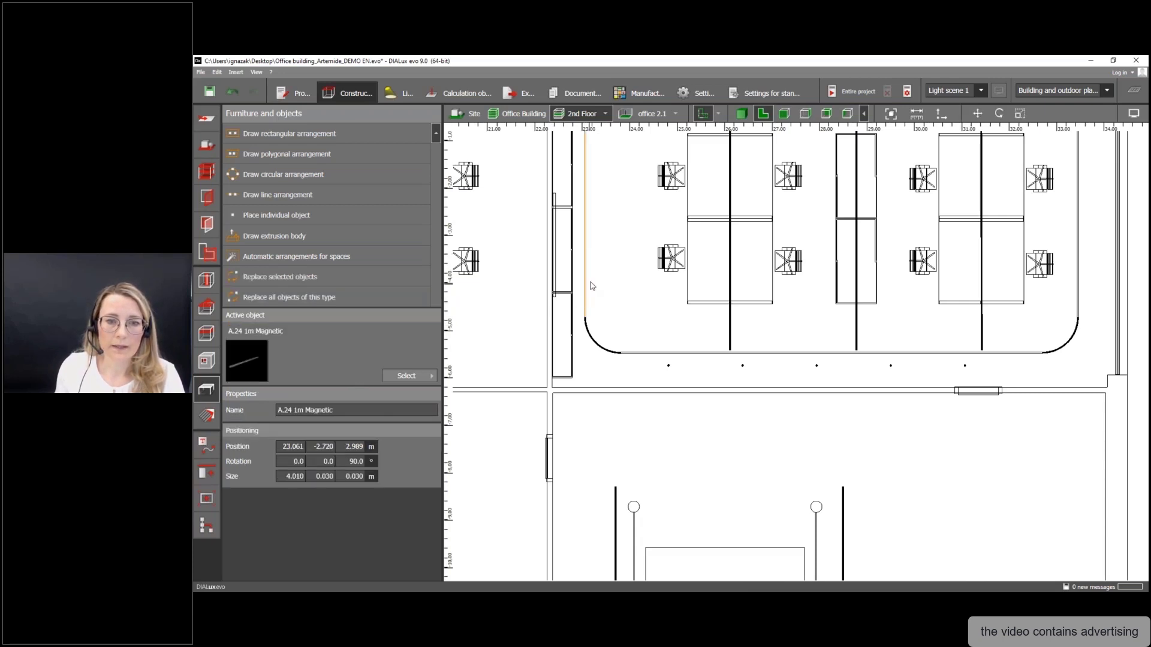
middle_click_drag(591, 287, 591, 342)
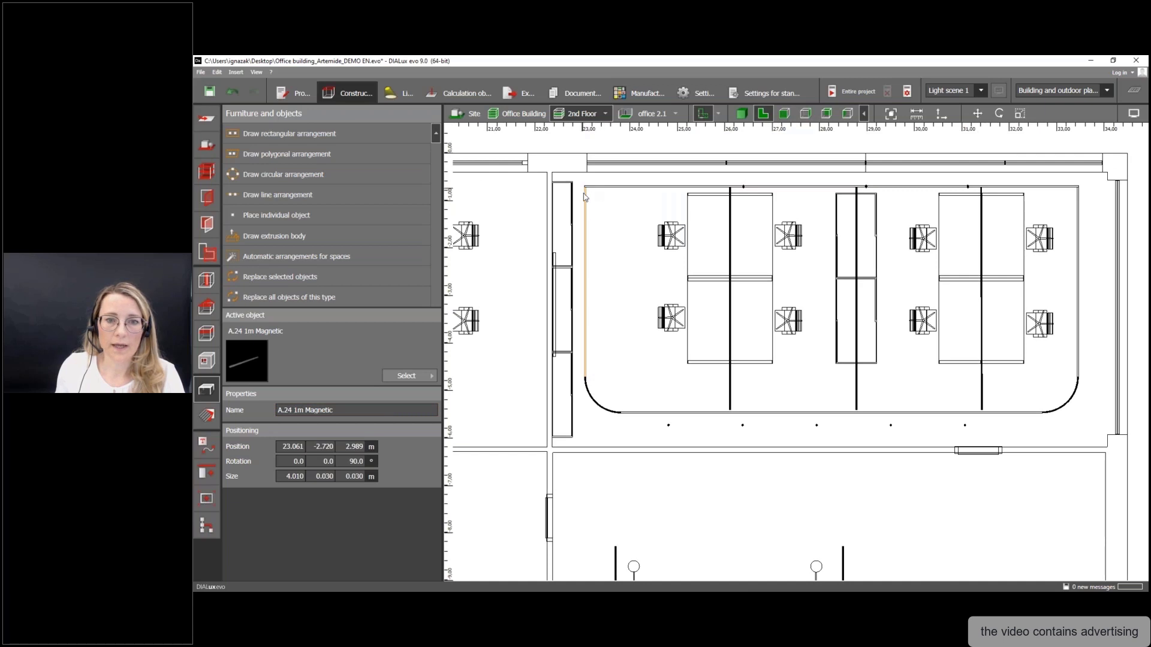